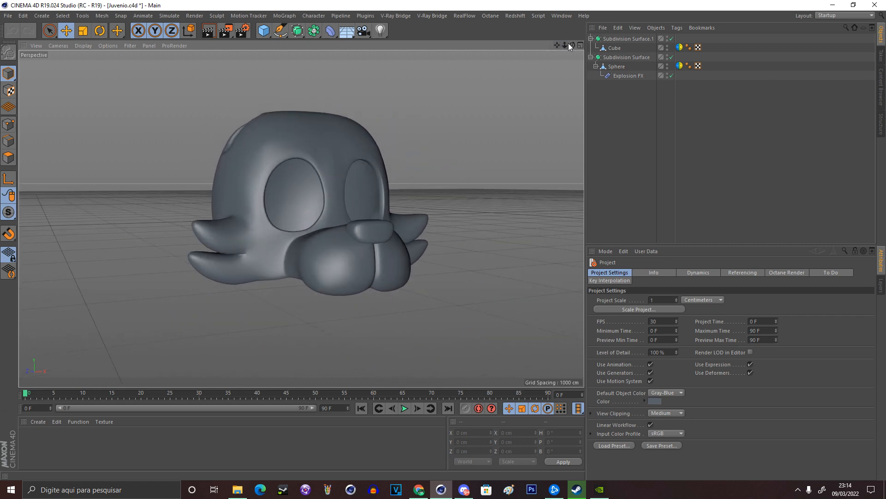
Select the head's Sphere mesh for polygon editing and turn off its Explosion FX deformer.
left_click(580, 45)
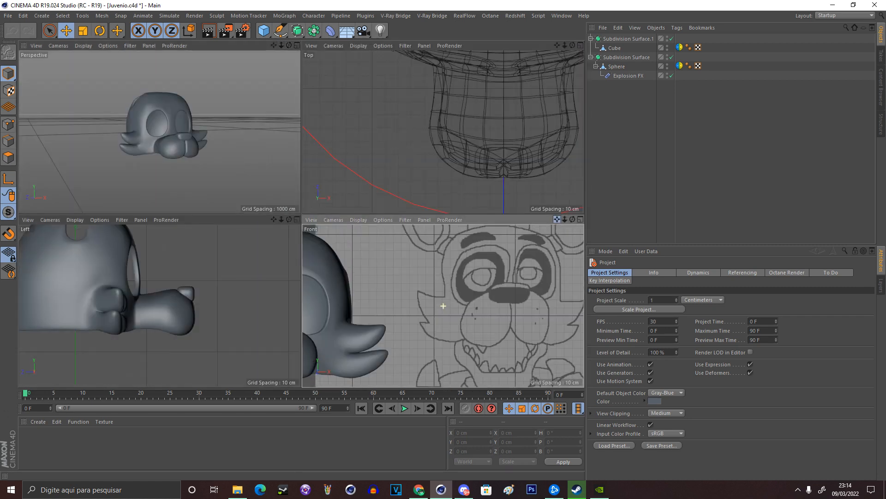
scroll(454, 294, "down", 6)
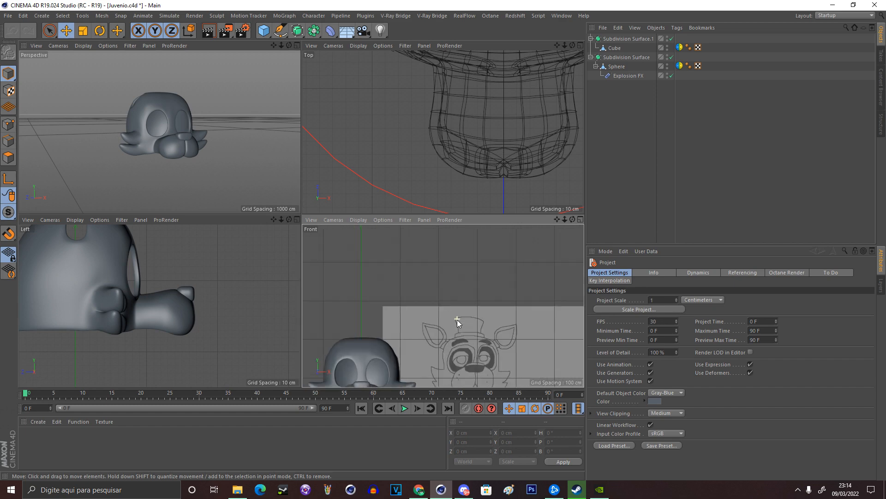
left_click(296, 45)
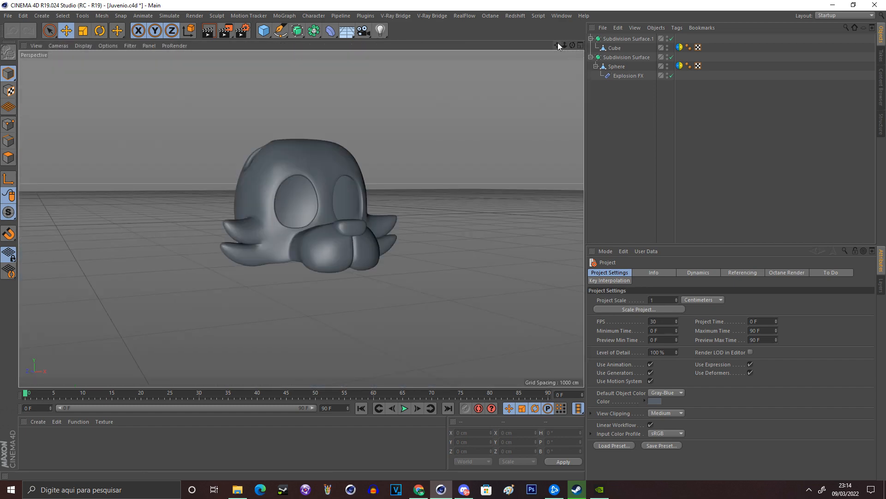
left_click_drag(558, 44, 647, 46)
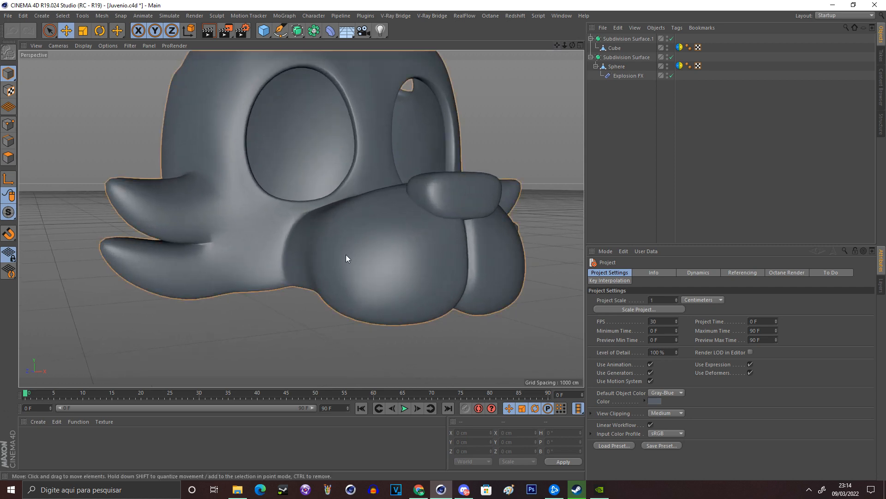
left_click(347, 257)
left_click(9, 157)
left_click(63, 15)
left_click(455, 111)
left_click(616, 66)
left_click(671, 75)
Select the whole muzzle with ring and fill selections, then scale it up to about 135 × 80 × 96 cm.
left_click(55, 16)
left_click(79, 86)
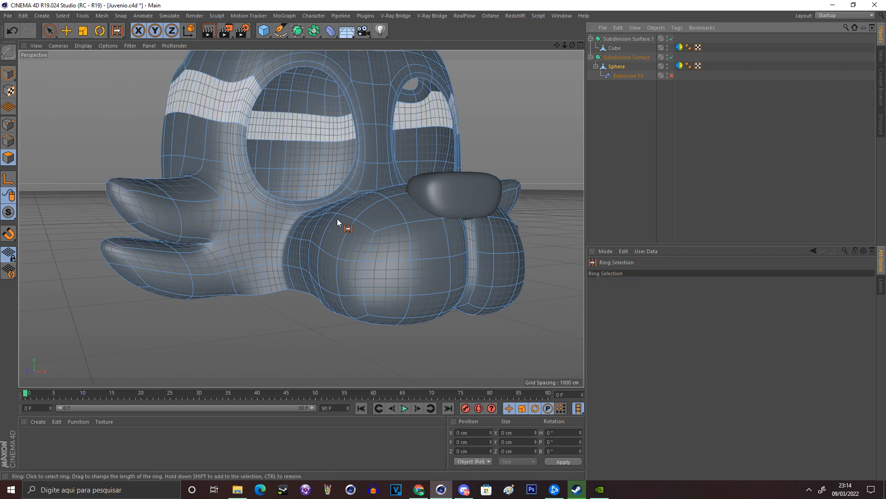
left_click(296, 236)
left_click(62, 15)
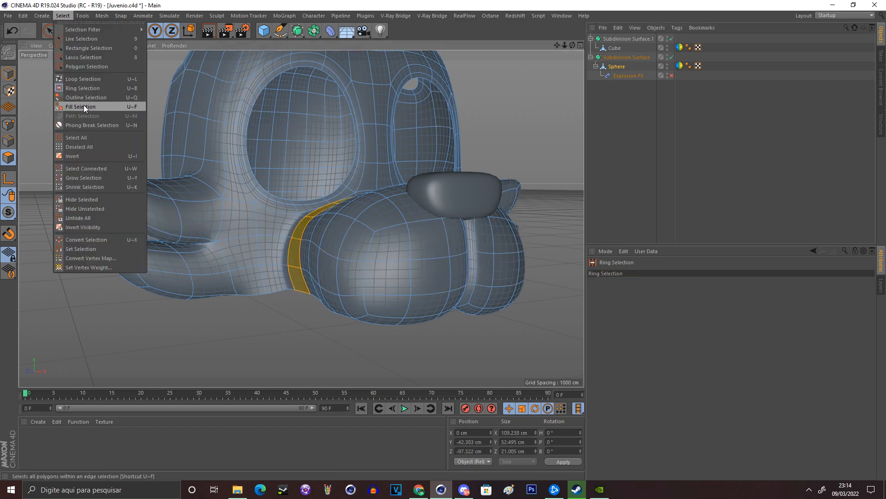
left_click(84, 106)
left_click(336, 220)
left_click(83, 31)
left_click_drag(196, 192, 244, 174)
left_click_drag(572, 45, 537, 93)
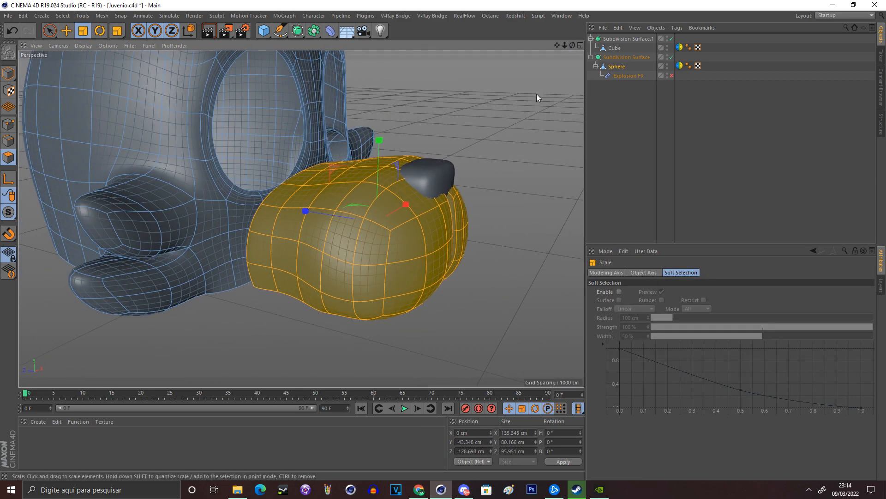
left_click(525, 121)
Ring-select the polygon band at the base of the muzzle, adjust its scale and clear the selection.
left_click(62, 15)
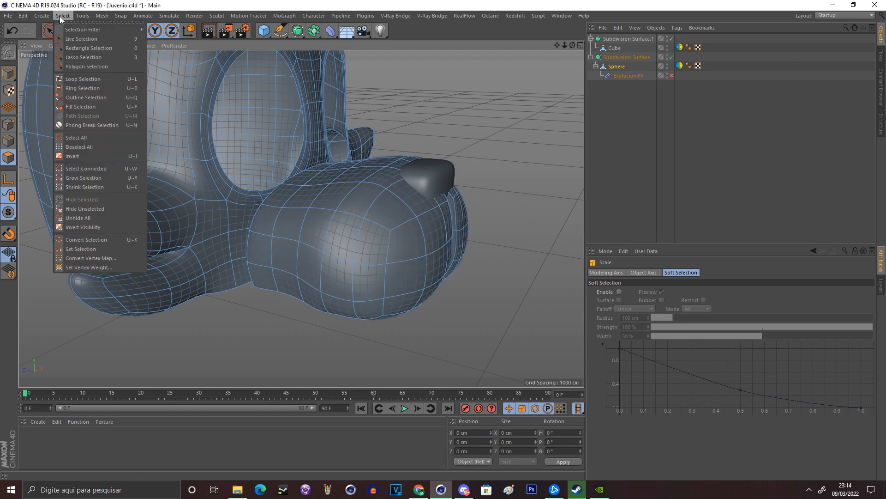
left_click(78, 88)
left_click(268, 207)
left_click(81, 31)
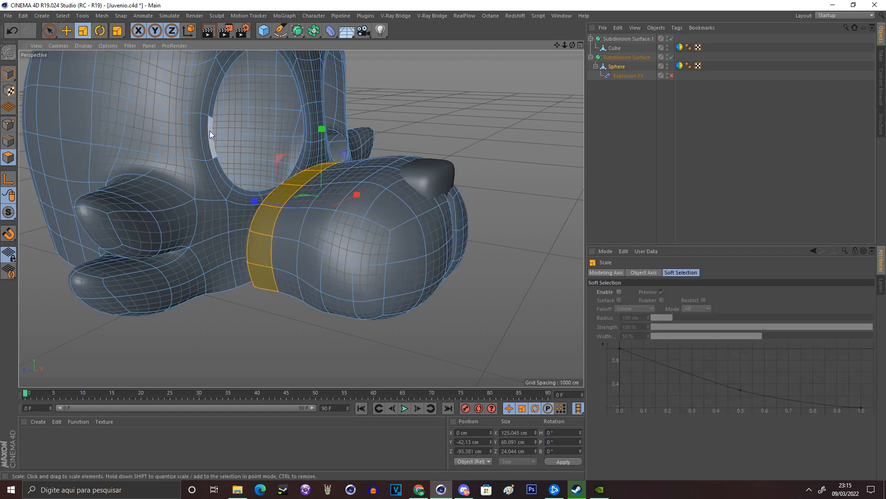
right_click(270, 185)
left_click(289, 185)
left_click_drag(282, 185, 299, 186)
key("e")
left_click(478, 103)
left_click(8, 73)
key("ctrl+shift+a")
Reposition the nose on the front of the enlarged muzzle.
left_click_drag(572, 45, 312, 247)
left_click(312, 247)
left_click(8, 140)
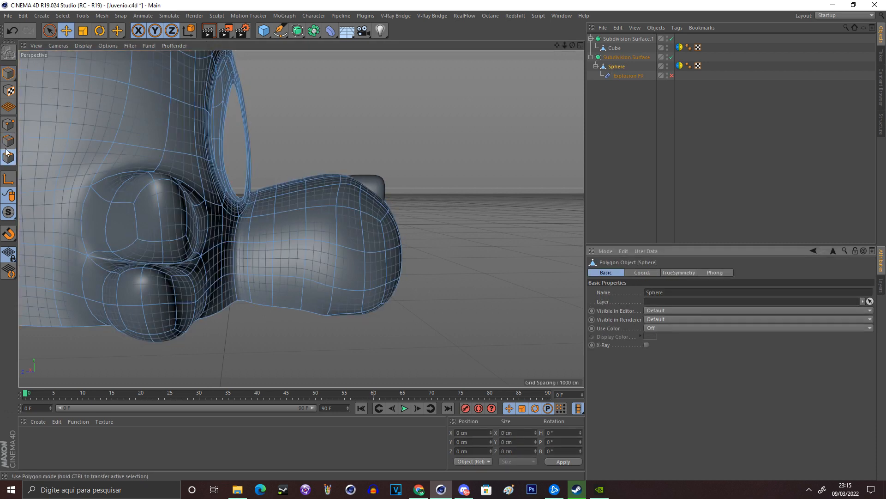
left_click(9, 74)
left_click(482, 143)
left_click_drag(573, 46, 471, 209)
left_click(470, 209)
mouse_move(425, 190)
left_mouse_down()
mouse_move(437, 187)
mouse_move(416, 189)
left_mouse_up()
left_click(12, 31)
left_click(510, 152)
Turn the head's Explosion FX deformer back on and save the project.
left_click_drag(573, 45, 516, 57)
left_click_drag(565, 45, 301, 219)
left_click(672, 75)
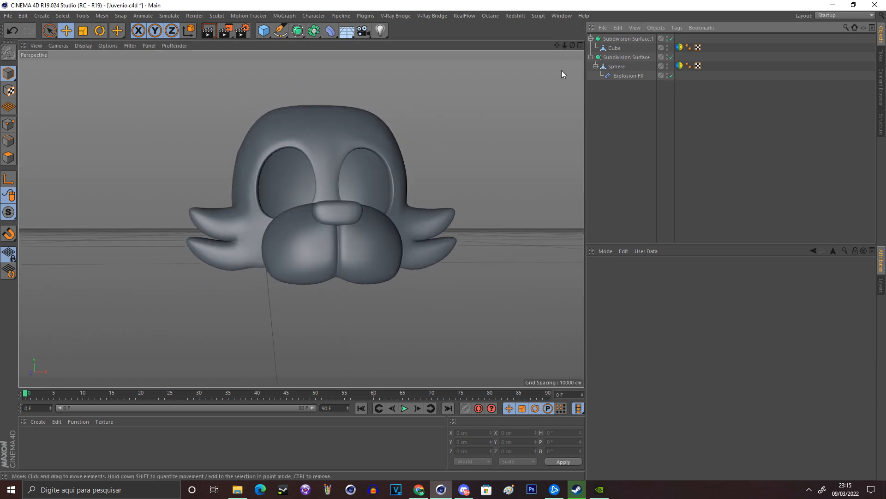
left_click(580, 45)
left_click_drag(558, 219, 614, 219)
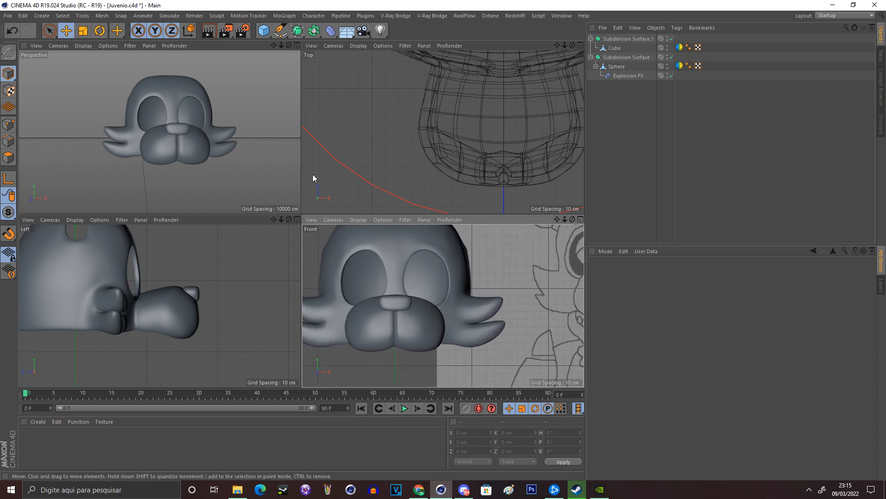
left_click(298, 45)
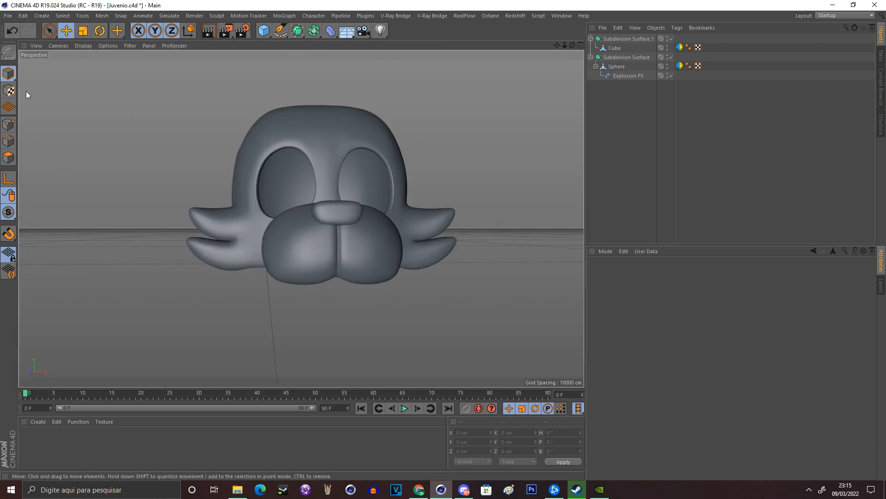
left_click(4, 18)
left_click(42, 90)
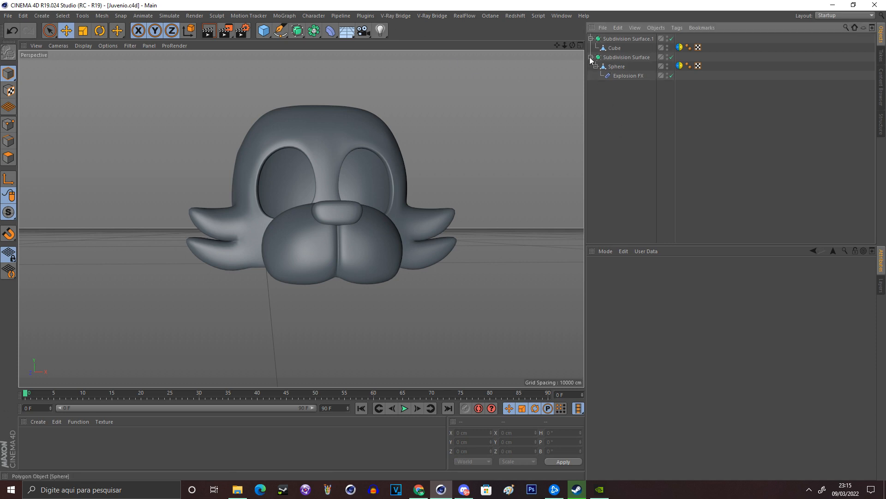
Add a cube and raise it to about 506 cm on Y, just below the head.
left_click_drag(573, 45, 590, 2)
scroll(301, 218, "down", 3)
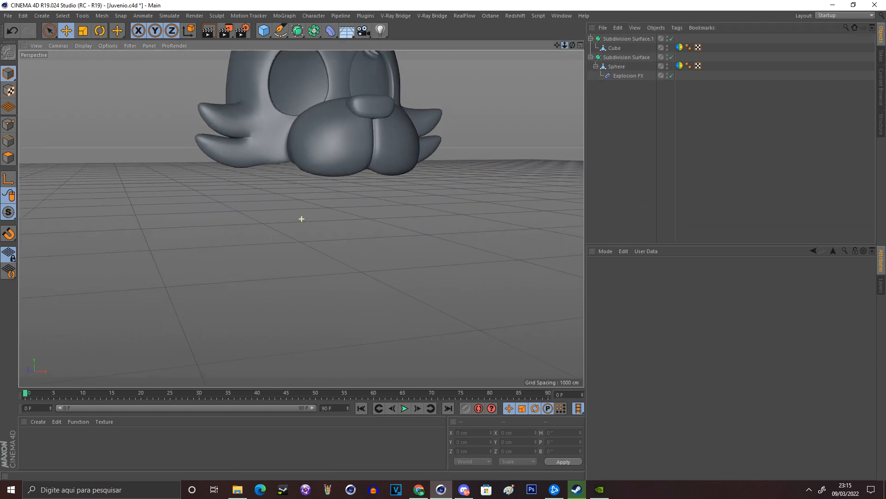
left_click(266, 31)
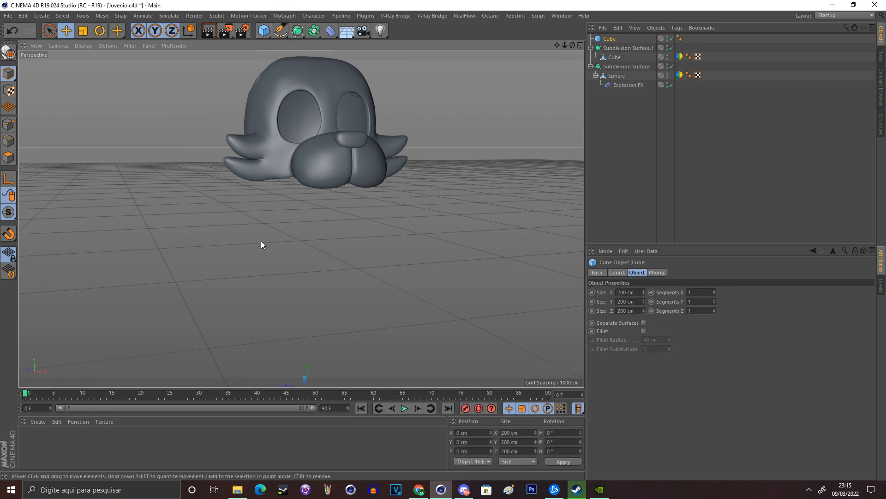
left_click_drag(234, 216, 321, 3)
mouse_move(381, 340)
left_mouse_down()
mouse_move(417, 328)
mouse_move(392, 309)
mouse_move(382, 329)
left_mouse_up()
Set the cube's X and Z positions to 0 cm.
left_click(477, 433)
type("0")
key("Return")
left_click(472, 451)
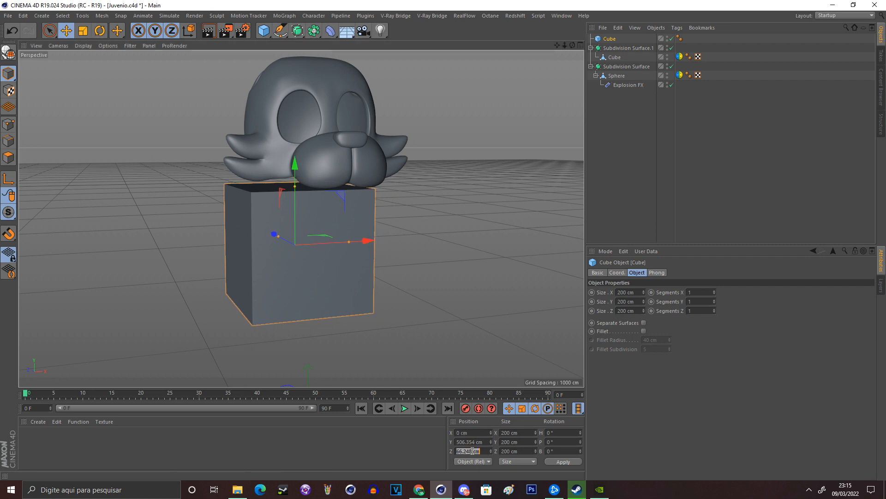
type("0")
key("Return")
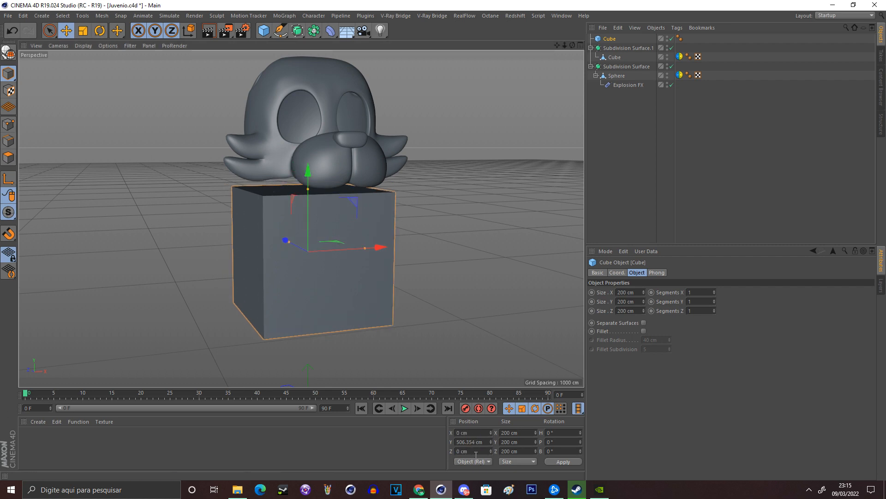
Set the cube's X, Y and Z segments to 2 and make it an editable polygon object.
left_click(662, 293)
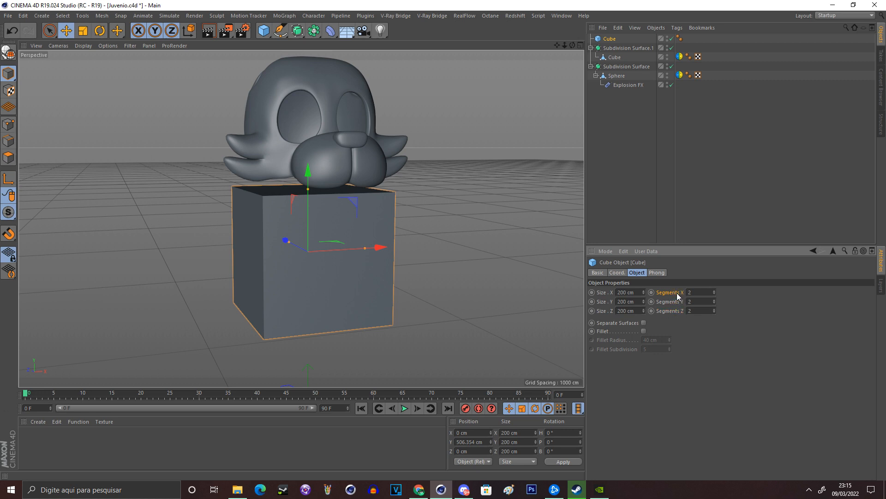
key("c")
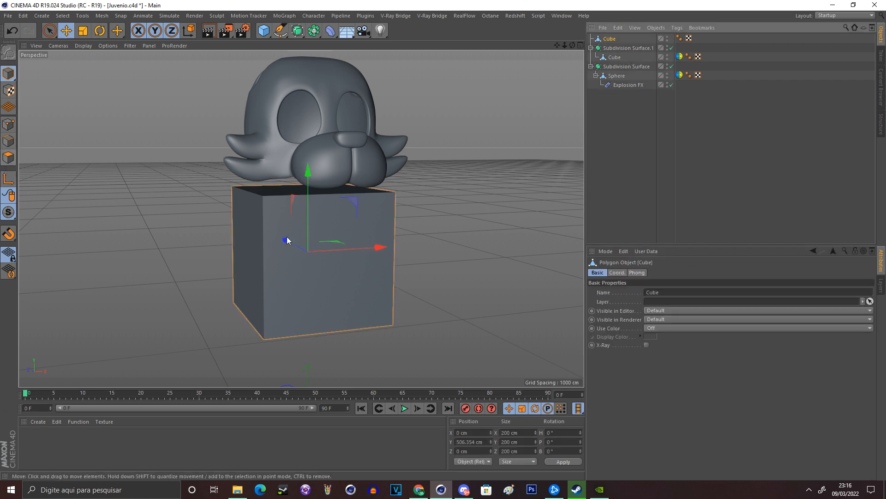
left_click(8, 159)
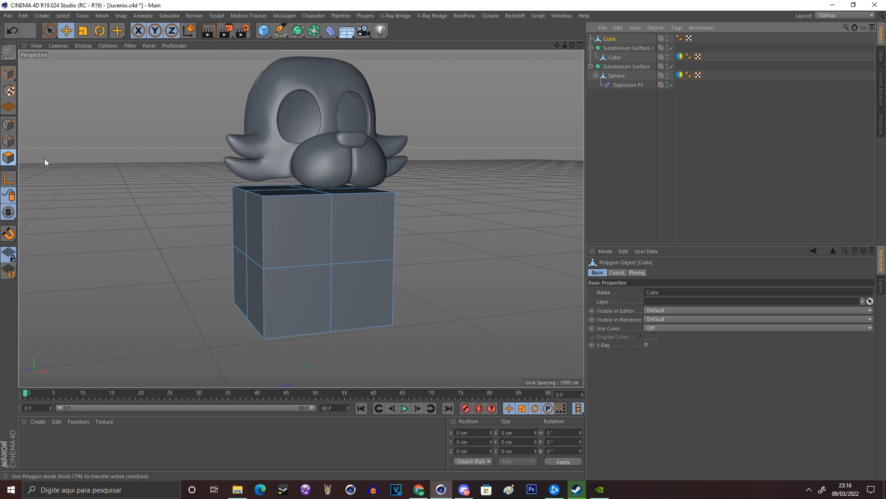
Add a TrueSymmetry tag to the cube, enabling symmetry across the YZ plane with the plane and mirror displays off.
right_click(612, 43)
left_click(664, 218)
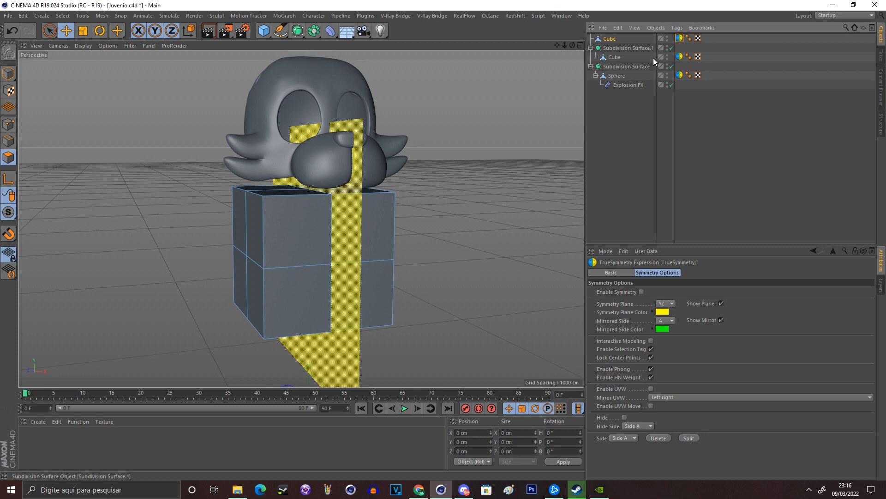
left_click(721, 304)
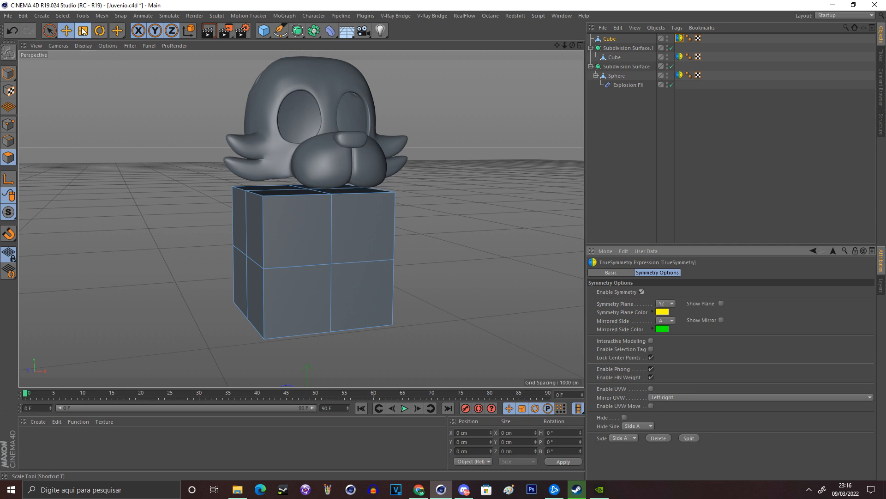
Flatten the cube to about 35 cm high and move it beneath the muzzle, to about 583 cm on Y and -77 cm on Z.
left_click(13, 74)
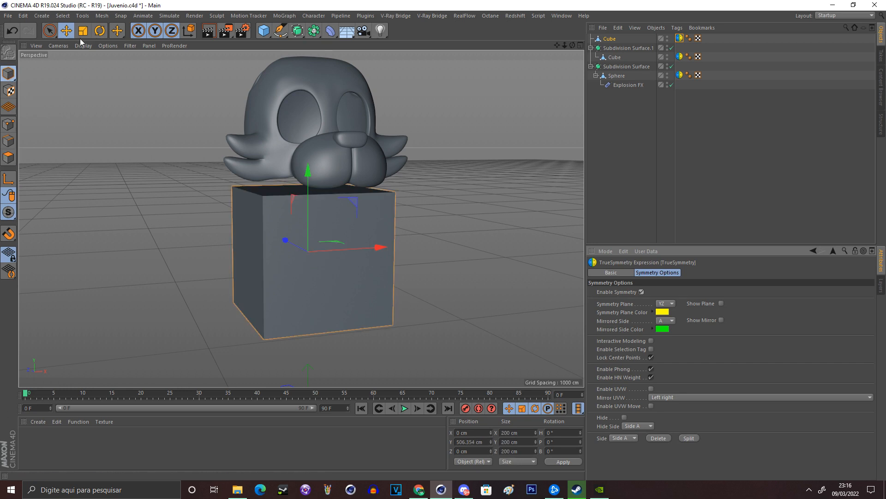
left_click(82, 32)
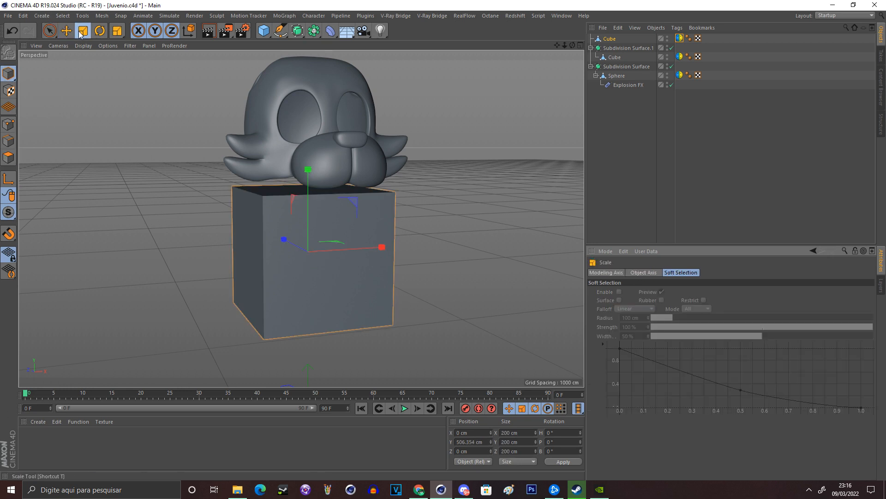
left_click_drag(308, 169, 312, 237)
key("e")
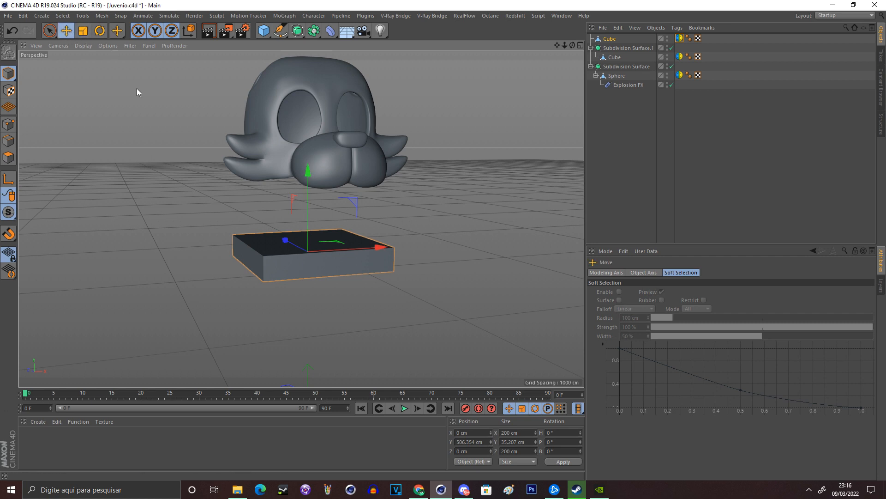
mouse_move(308, 202)
left_mouse_down()
mouse_move(308, 153)
mouse_move(300, 203)
left_mouse_up()
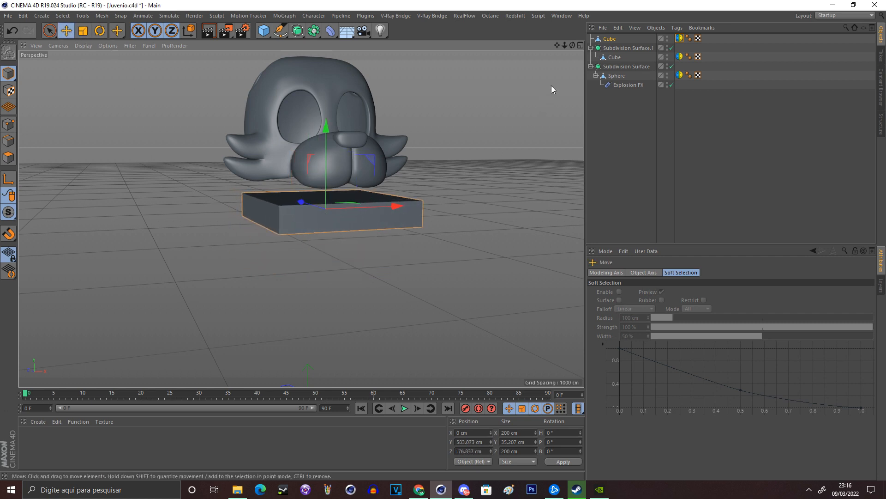
Scale the flattened cube's height to about 38 cm and move it to about 572 cm on Y and -61 cm on Z.
left_click(582, 47)
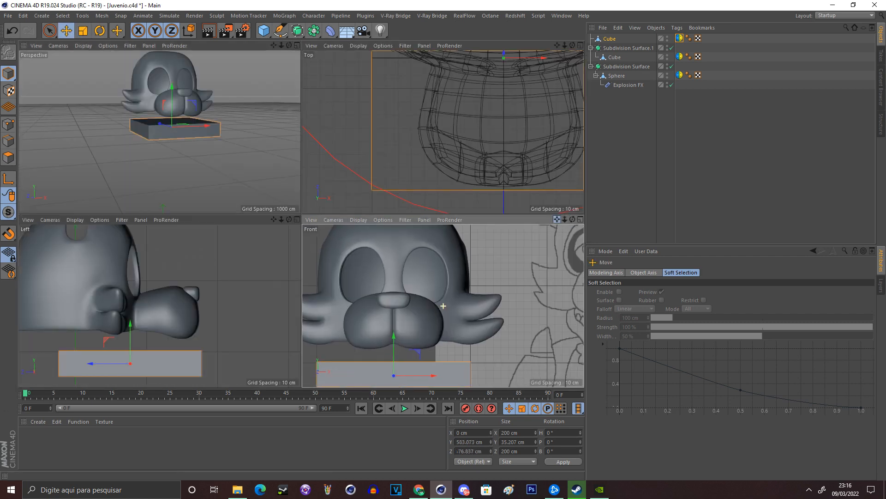
scroll(443, 305, "up", 6)
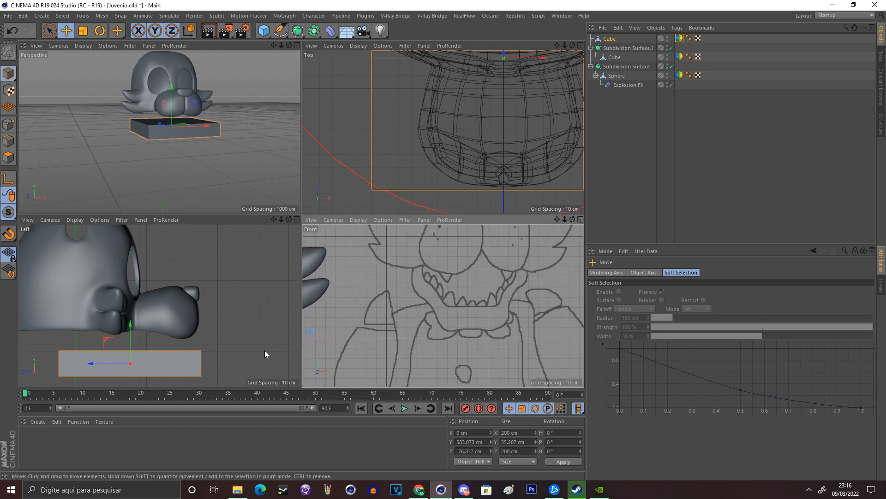
left_click_drag(273, 219, 349, 202)
left_click(83, 30)
left_click_drag(205, 312, 207, 308)
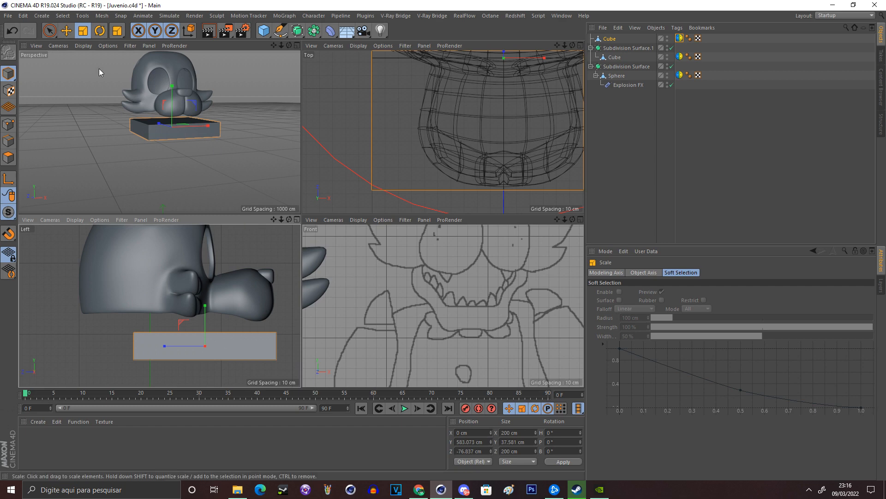
left_click(66, 31)
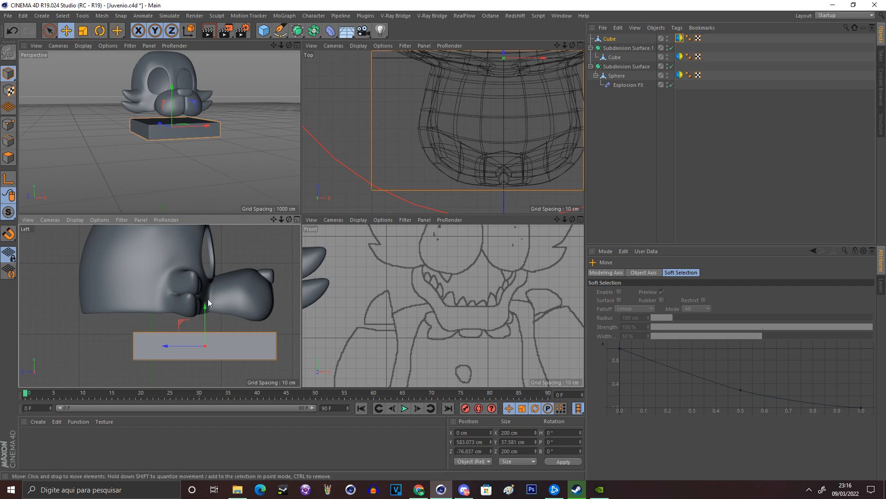
mouse_move(192, 346)
left_mouse_down()
mouse_move(193, 354)
mouse_move(169, 354)
mouse_move(180, 355)
left_mouse_up()
Narrow the flattened cube along X to about the muzzle's width and deselect it.
left_click(82, 33)
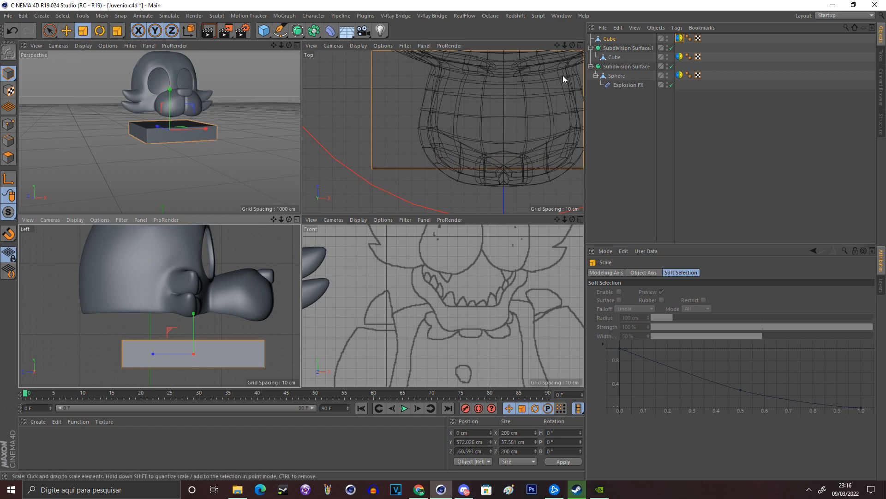
left_click(297, 44)
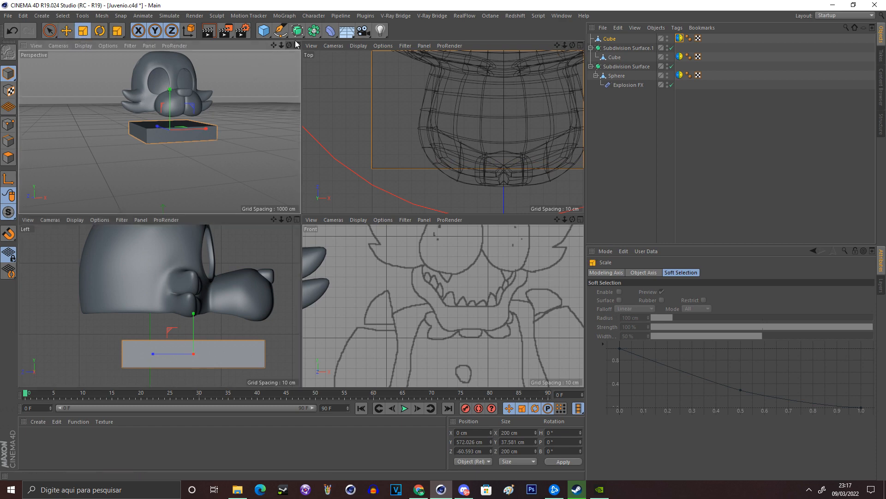
left_click(297, 45)
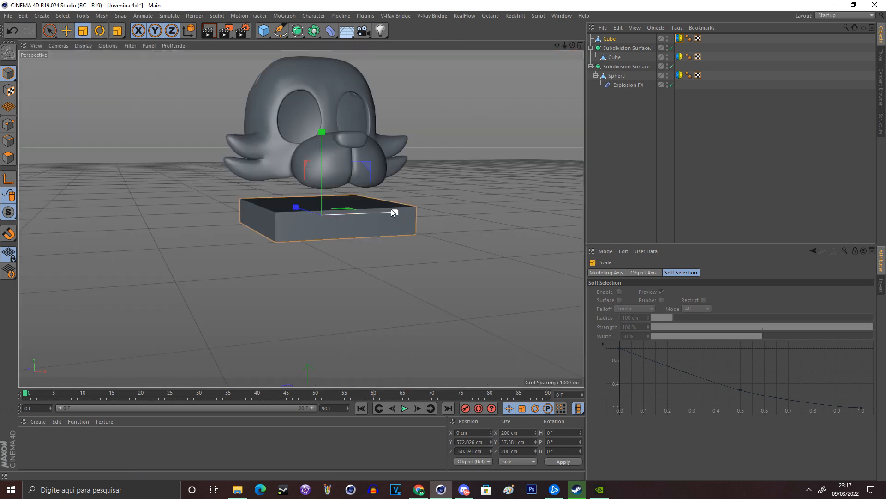
left_click_drag(394, 210, 364, 228)
left_click(502, 147)
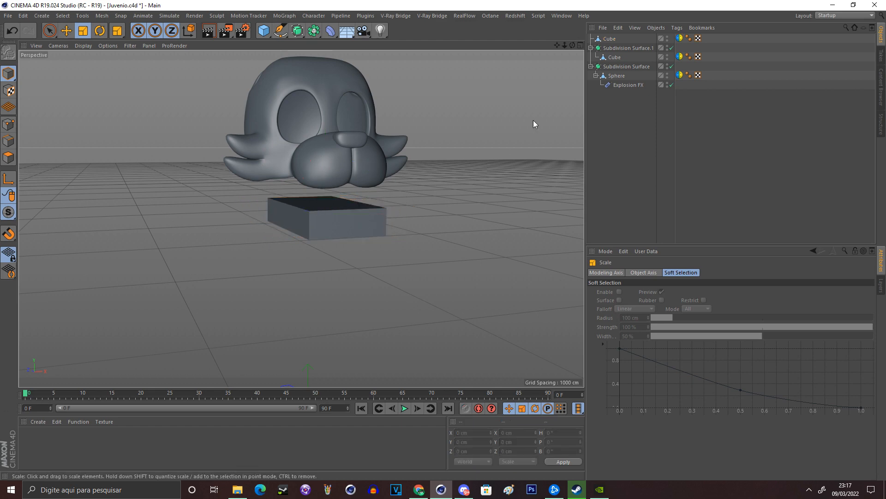
Select the Explosion FX deformer under the Sphere and force its viewport visibility on.
left_click_drag(573, 46, 572, 45)
left_click_drag(565, 45, 573, 47)
left_click(302, 293)
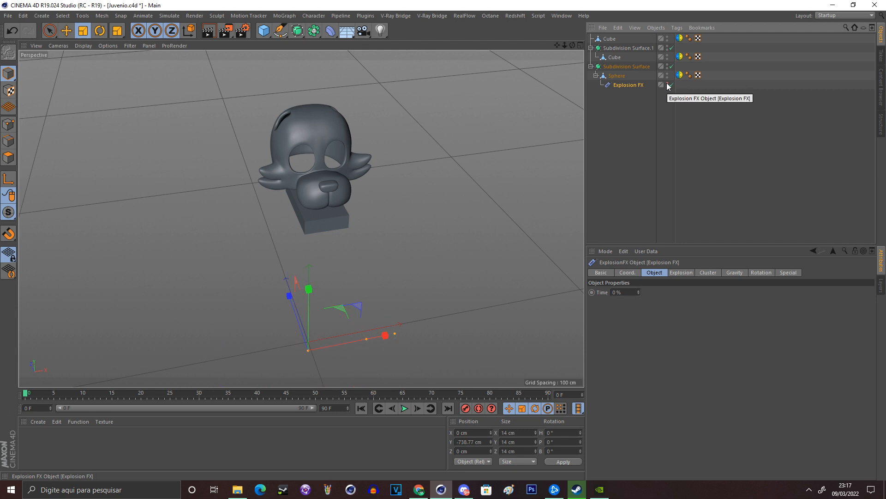
left_click(667, 84)
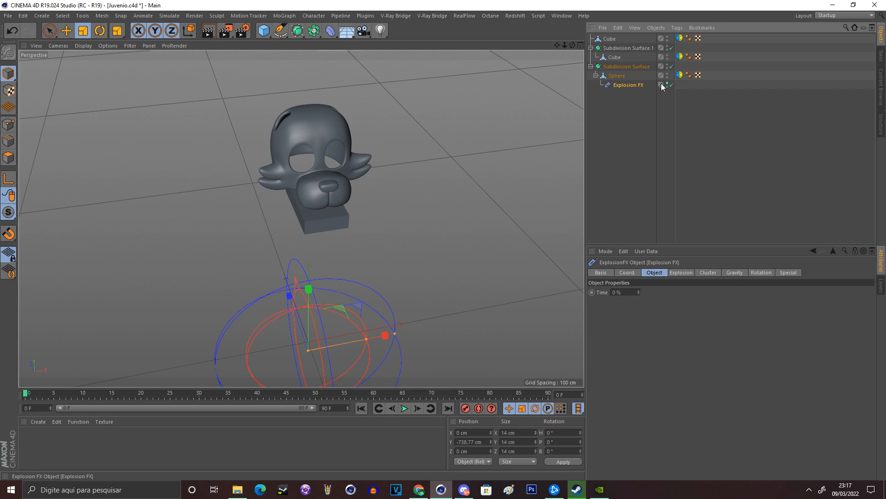
left_click(646, 85)
left_click(643, 86)
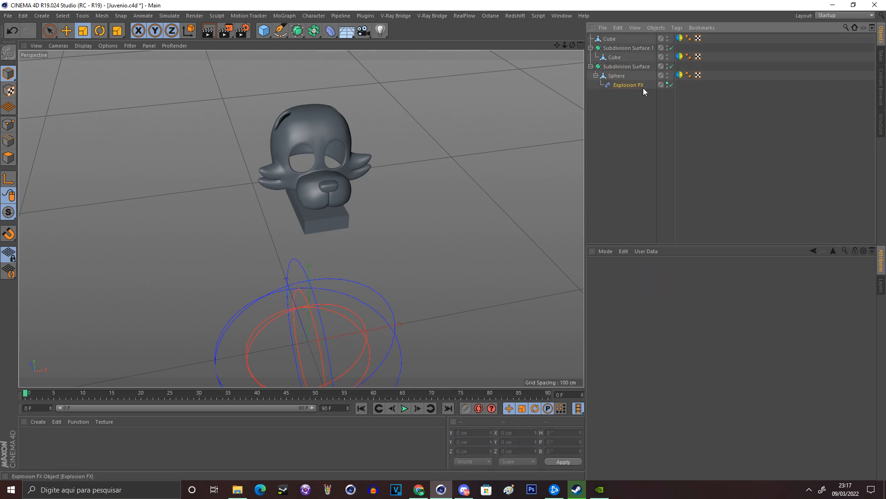
left_click(669, 95)
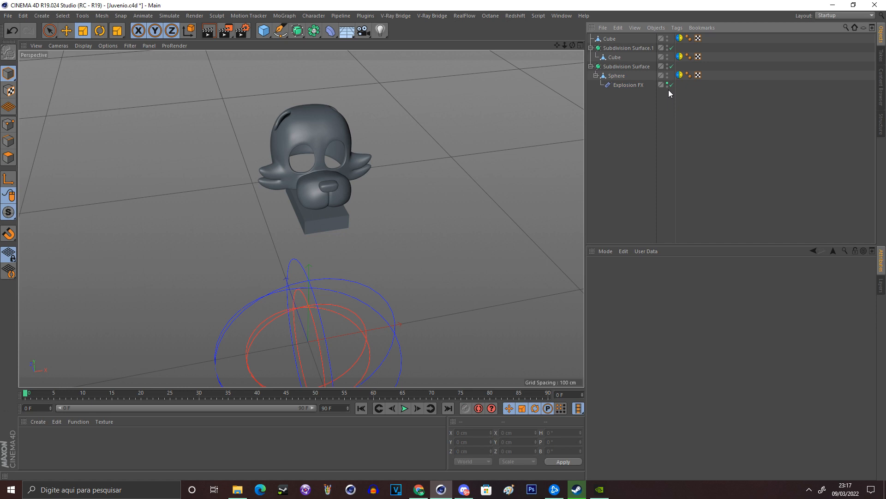
left_click(641, 86)
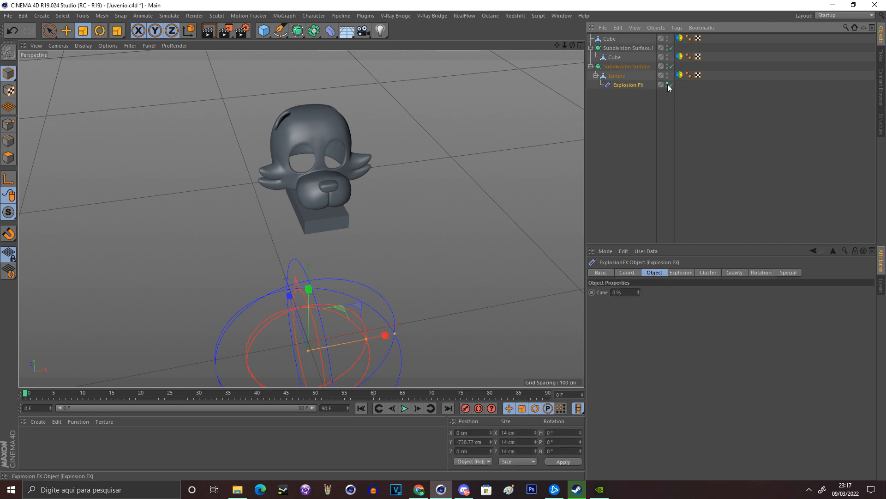
Try toggling the viewport visibility of the head's Subdivision Surface and its Explosion FX deformer.
left_click(670, 67)
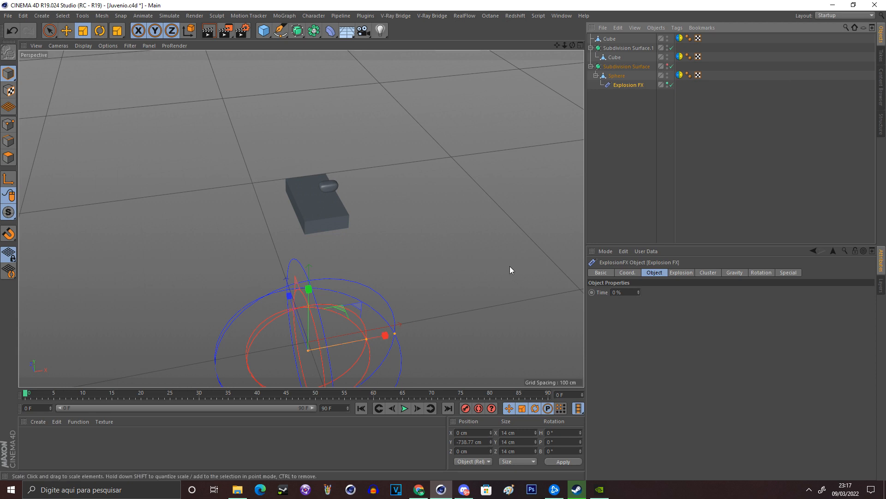
left_click(668, 84)
left_click(668, 84)
left_click(669, 84)
left_click(669, 84)
left_click(667, 65)
Hide the Explosion FX deformer in the viewport and preview-render the head.
left_click(653, 98)
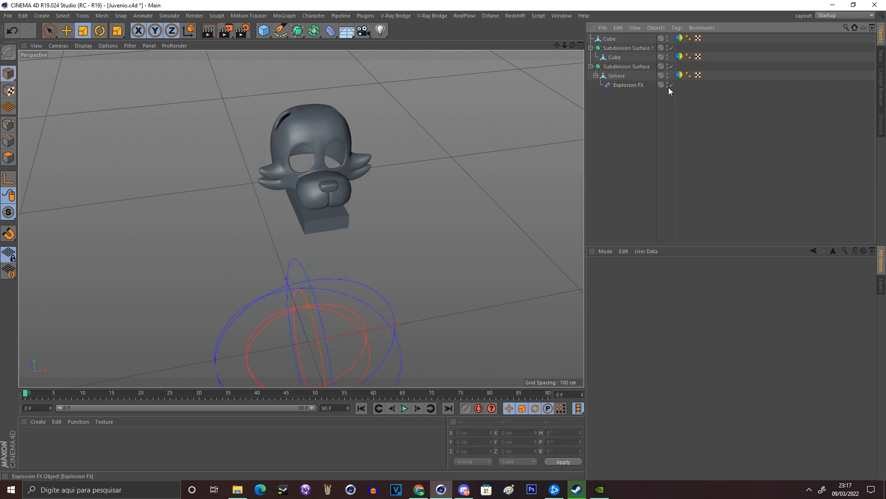
left_click(667, 84)
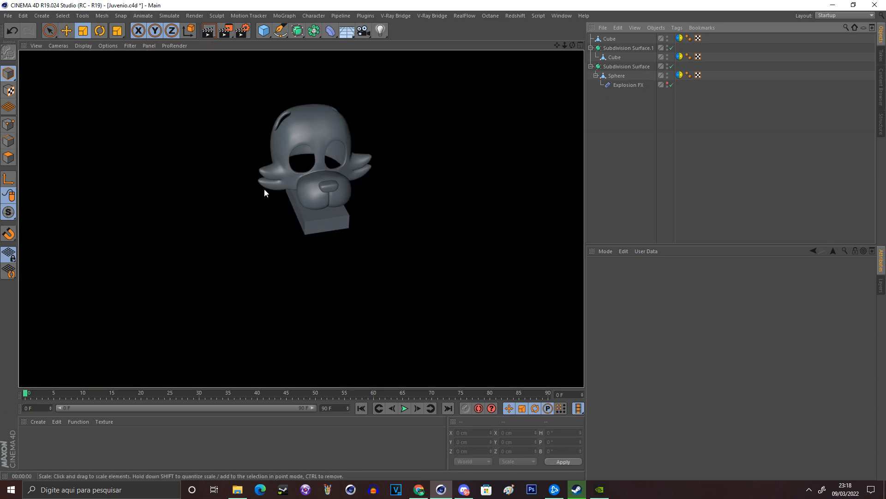
left_click(672, 181)
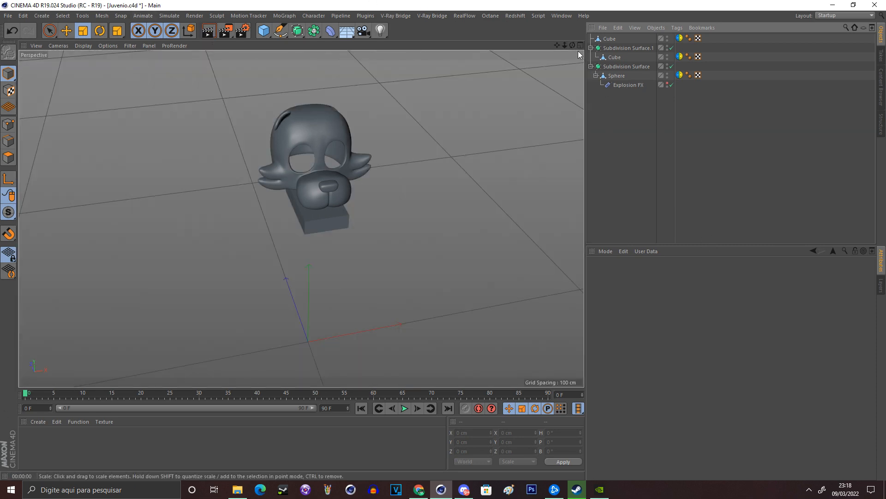
Add a new Subdivision Surface and make the lower-jaw cube its child.
mouse_move(570, 45)
left_mouse_down()
mouse_move(301, 218)
mouse_move(571, 46)
left_mouse_up()
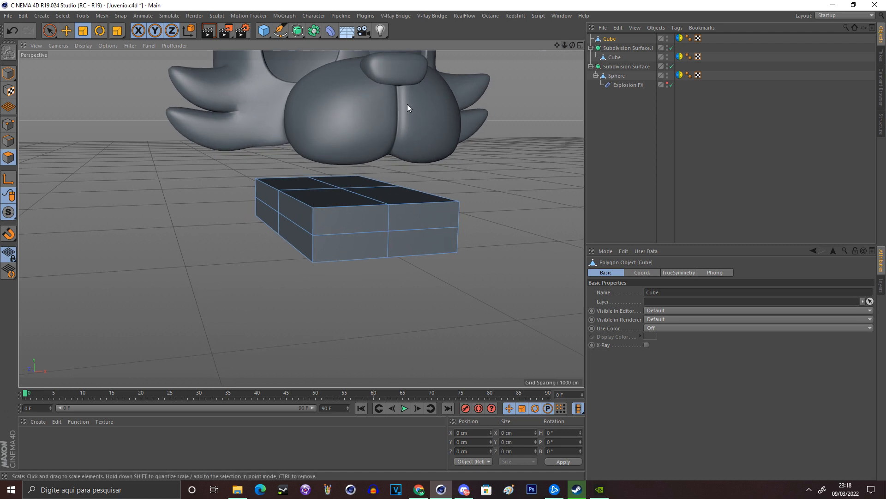
left_click(298, 31)
left_click(611, 48)
left_click_drag(611, 48, 603, 44)
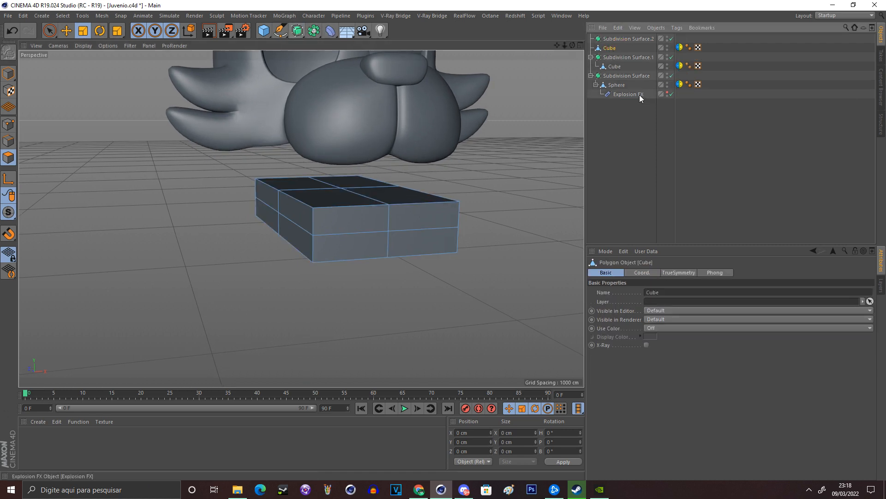
left_click_drag(611, 45, 614, 39)
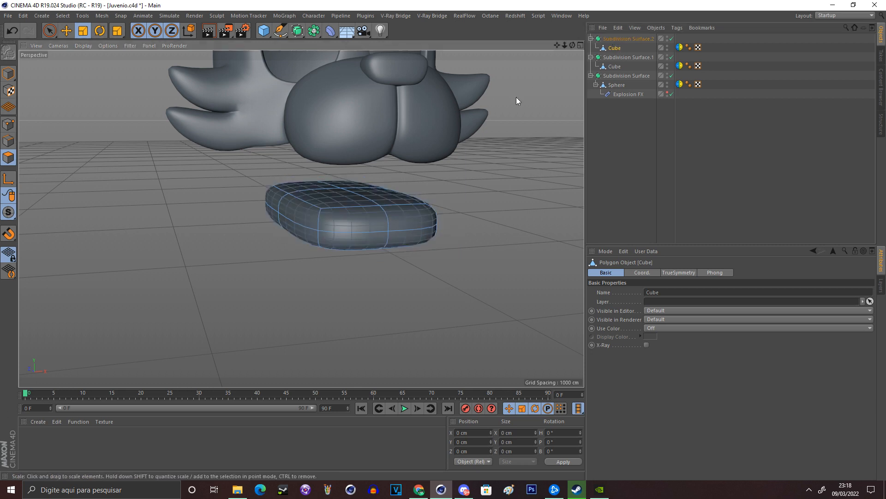
Scale the jaw cube's height to about 44 cm as a whole object and return to polygon editing.
left_click(5, 78)
left_click(83, 30)
left_click_drag(345, 174, 340, 169)
left_click(8, 157)
In the left view, select the jaw's rear half including hidden polygons, extend it backward to about 114 cm on Z, and deselect it.
left_click(580, 45)
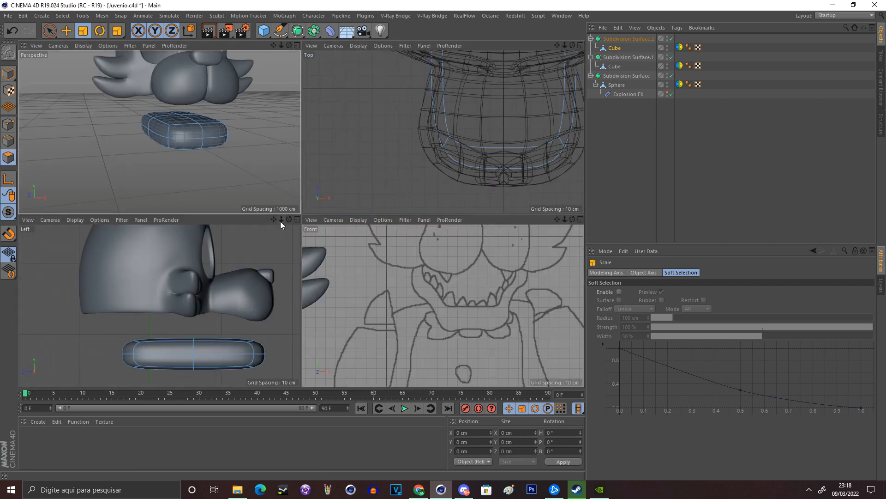
left_click(297, 220)
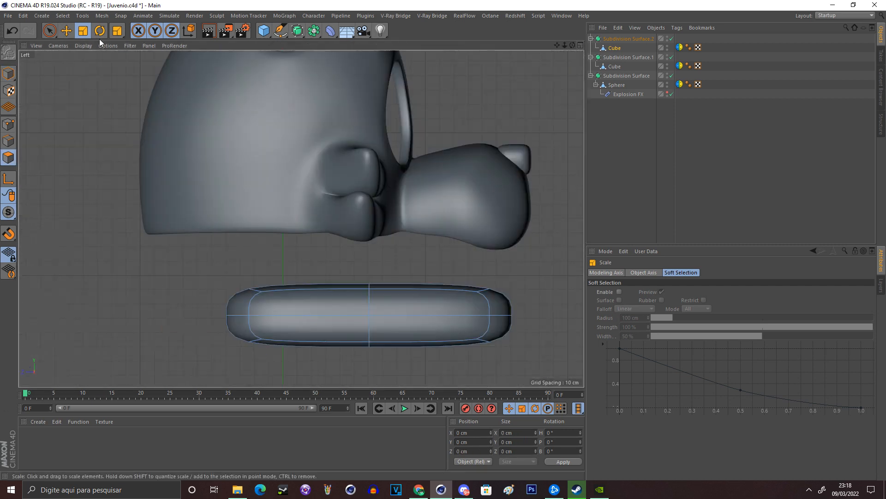
left_click(52, 31)
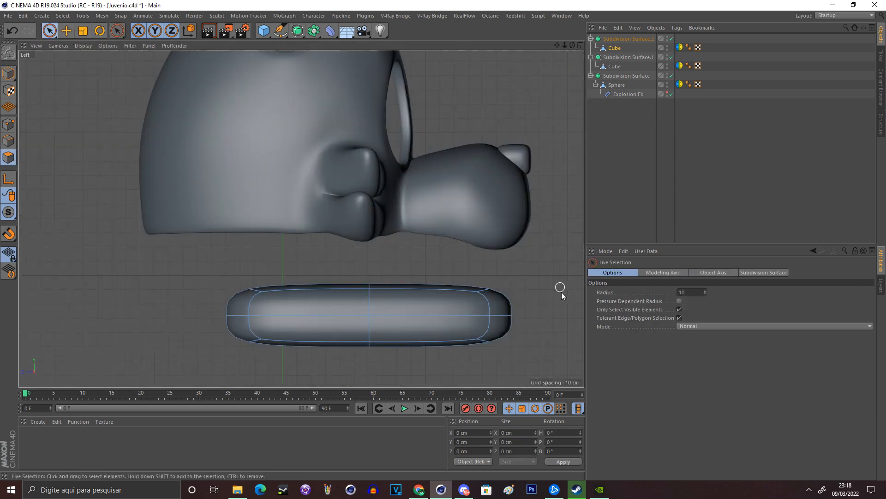
left_click(679, 309)
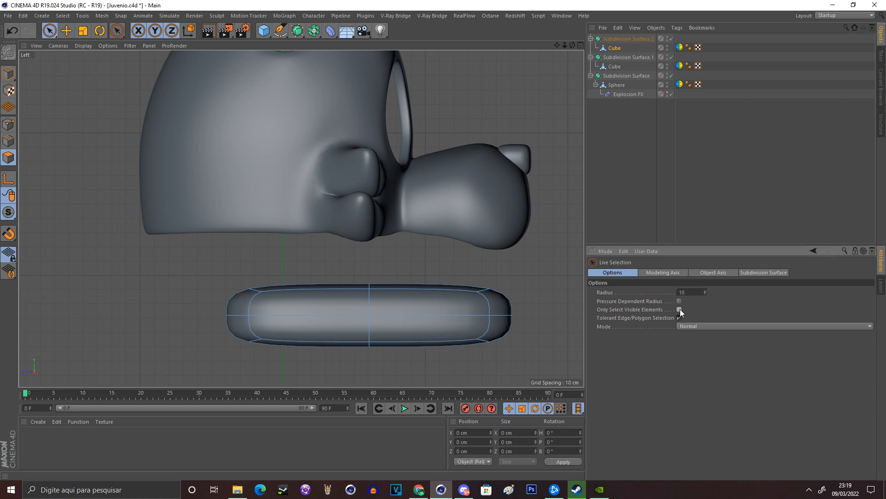
left_click_drag(302, 370, 286, 267)
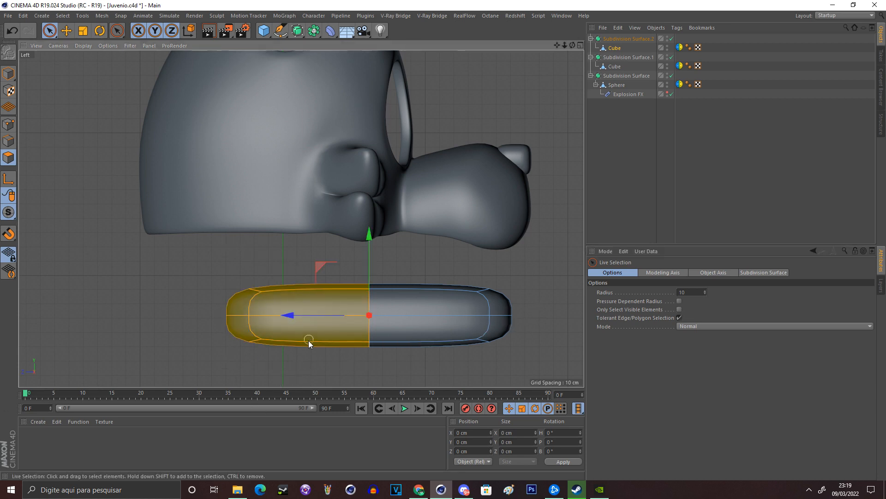
left_click_drag(261, 276, 273, 307)
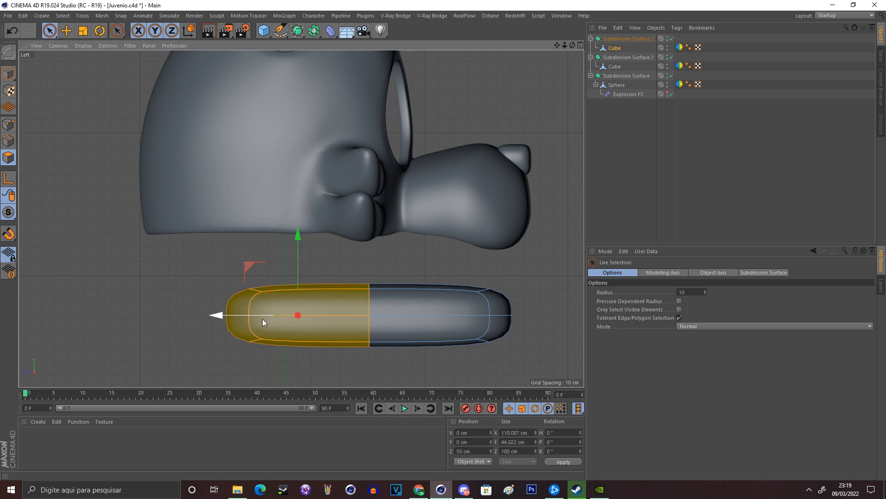
left_click_drag(262, 317, 176, 326)
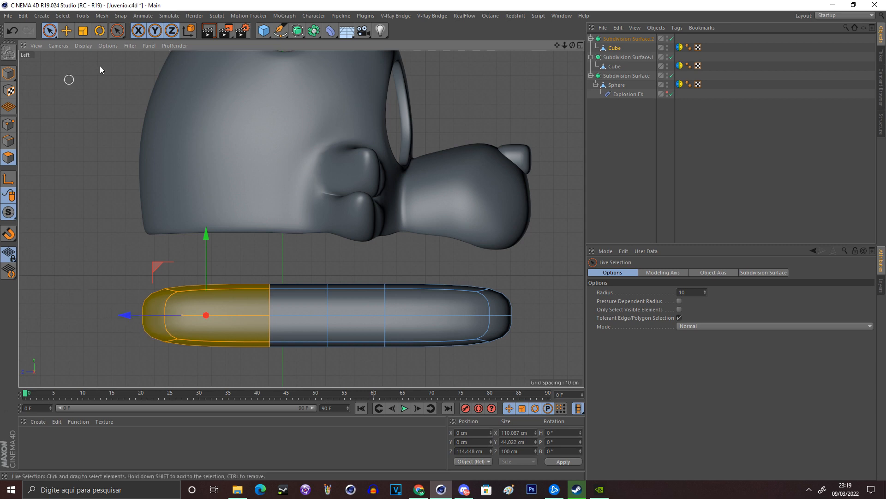
left_click(68, 32)
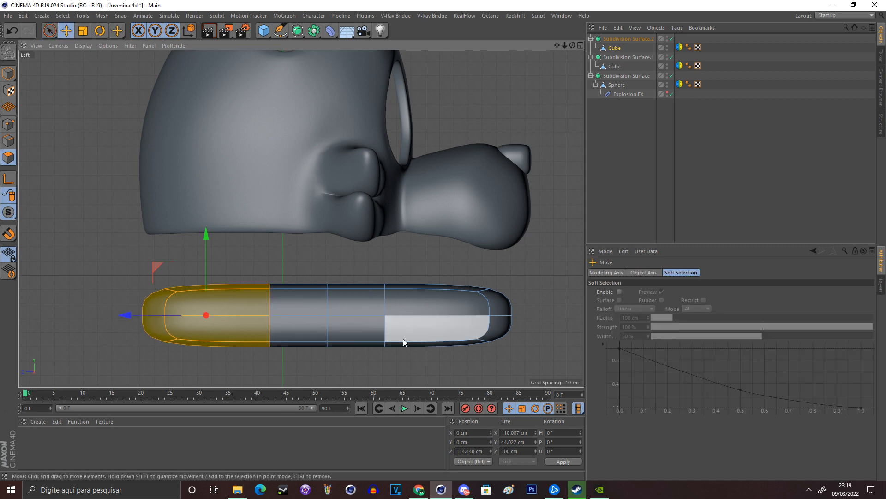
left_click(367, 255)
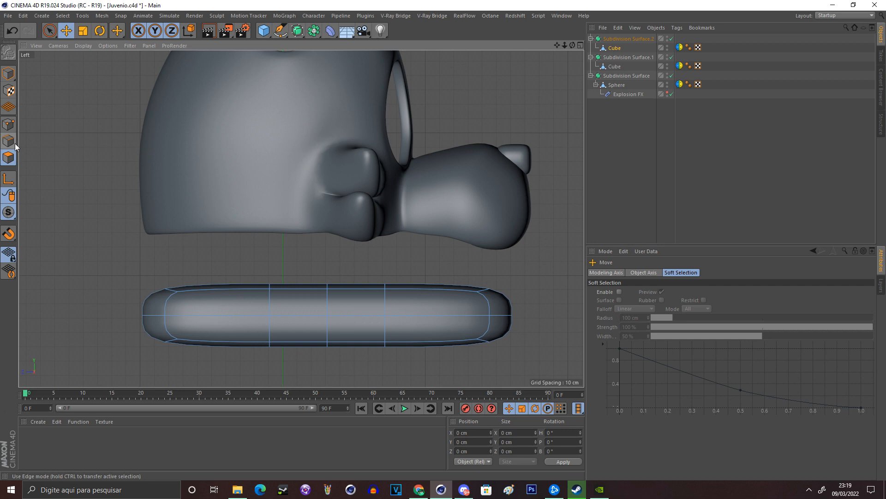
Spread the jaw's cross-section edge loops, moving the rear one to about 116 cm on Z, the front one forward and the middle one slightly back.
left_click(270, 303)
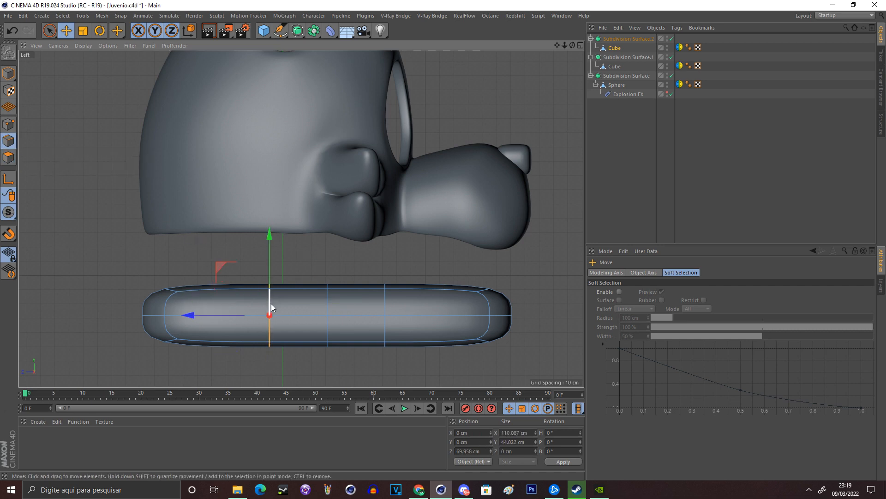
left_click_drag(211, 312, 115, 322)
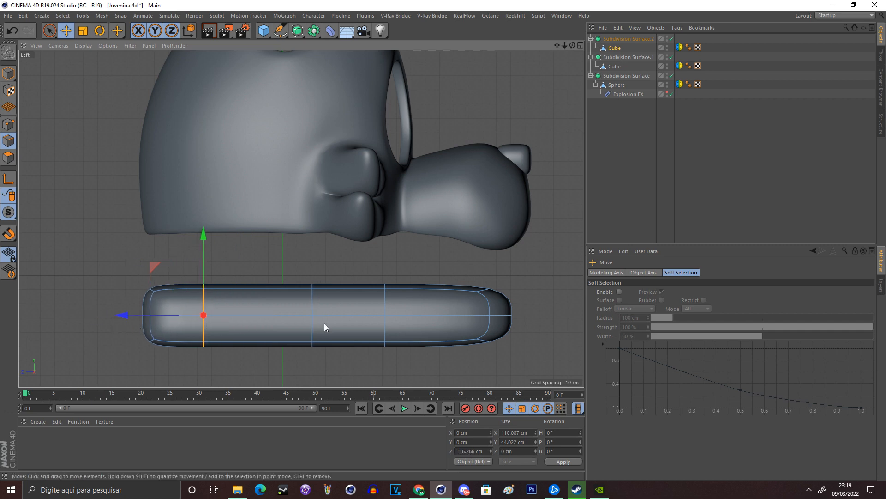
double_click(388, 303)
left_click_drag(343, 314, 435, 323)
double_click(326, 307)
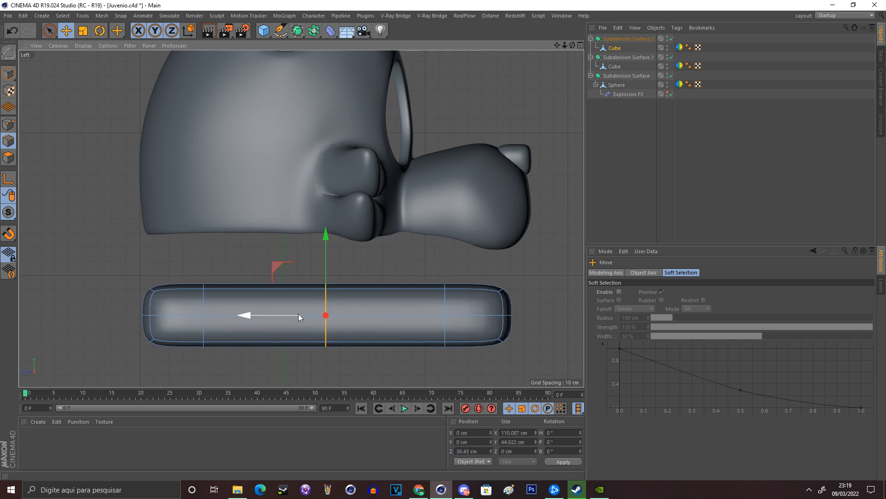
left_click_drag(298, 314, 282, 320)
In the front view, add two symmetric pairs of vertical loop cuts to the jaw, one midway and one nearer the outer sides.
left_click(580, 45)
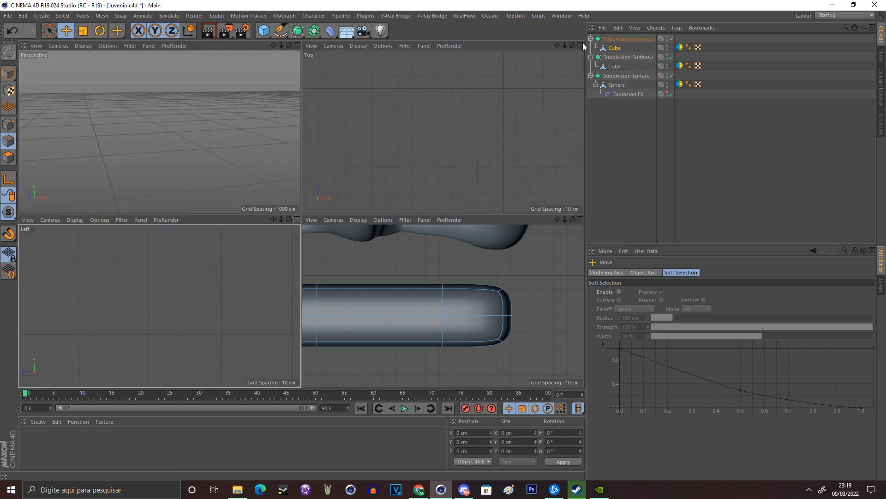
left_click(580, 219)
scroll(302, 219, "up", 5)
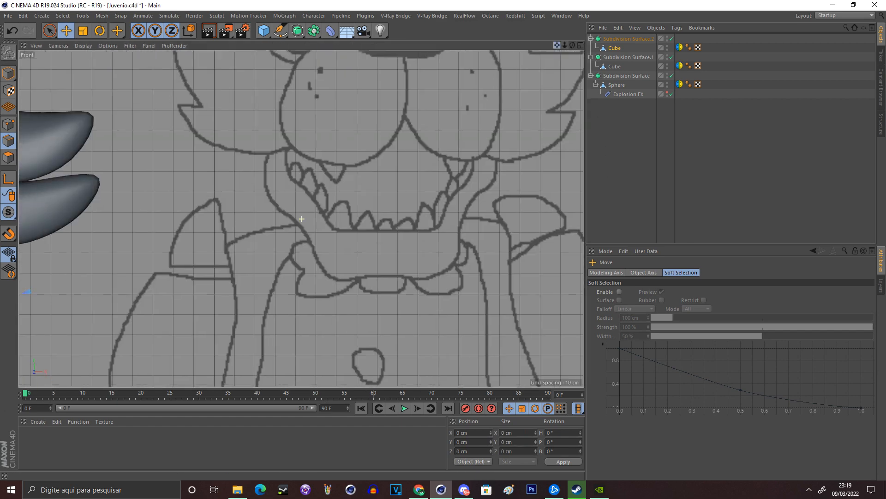
middle_click_drag(302, 219, 337, 166, "alt")
right_click(461, 110)
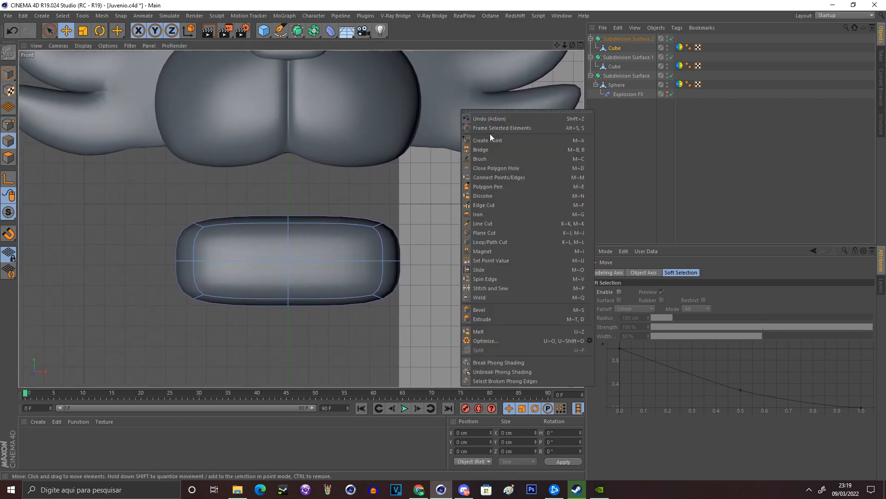
left_click(495, 243)
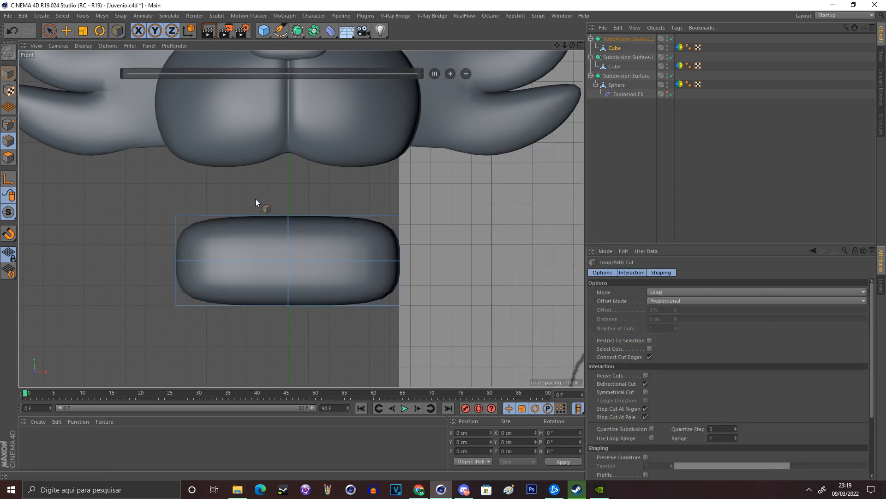
left_click(240, 261)
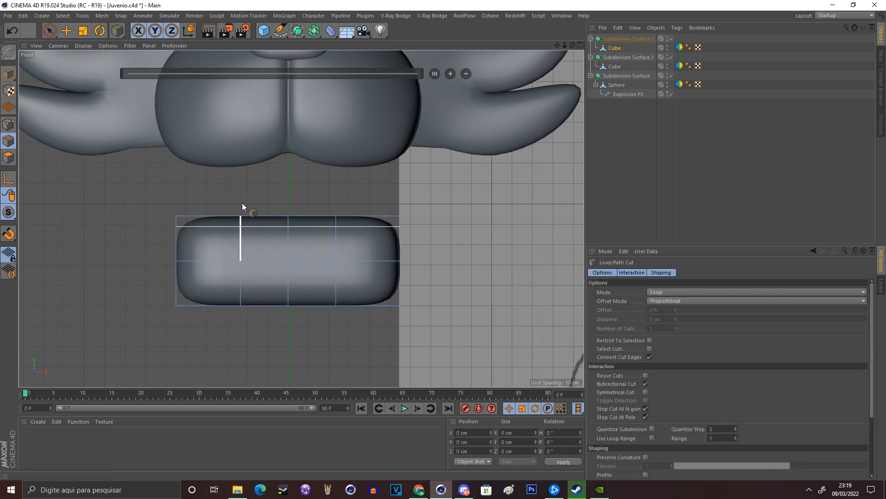
left_click(212, 260)
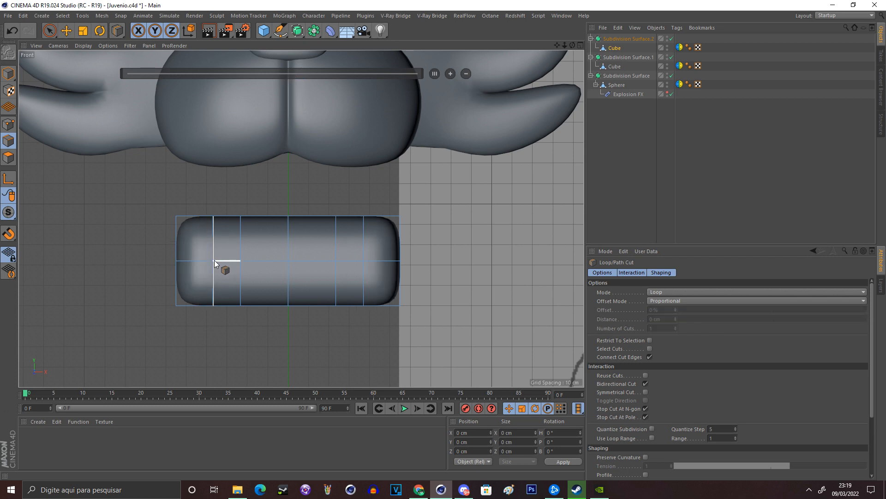
Move the jaw's inner pair of vertical edge loops closer to the centre line and deselect them.
left_click(66, 32)
double_click(250, 237)
left_click(293, 253)
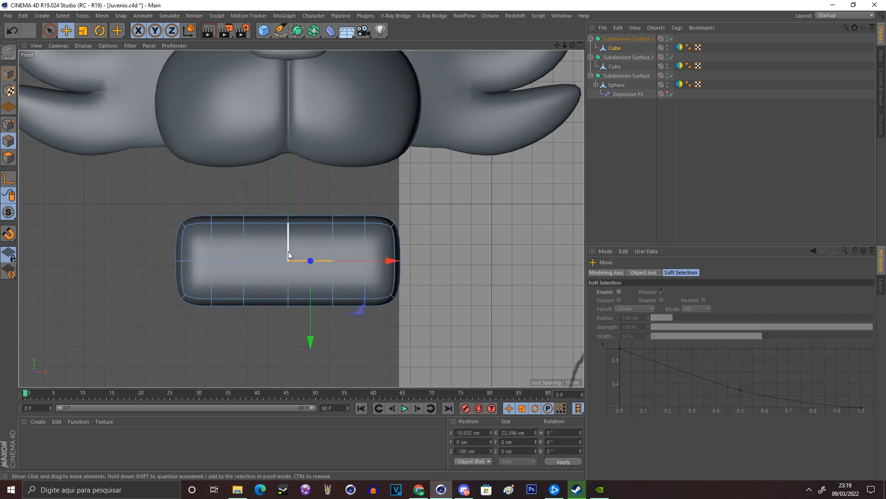
double_click(248, 250)
left_click_drag(291, 253, 319, 259)
left_click(307, 177)
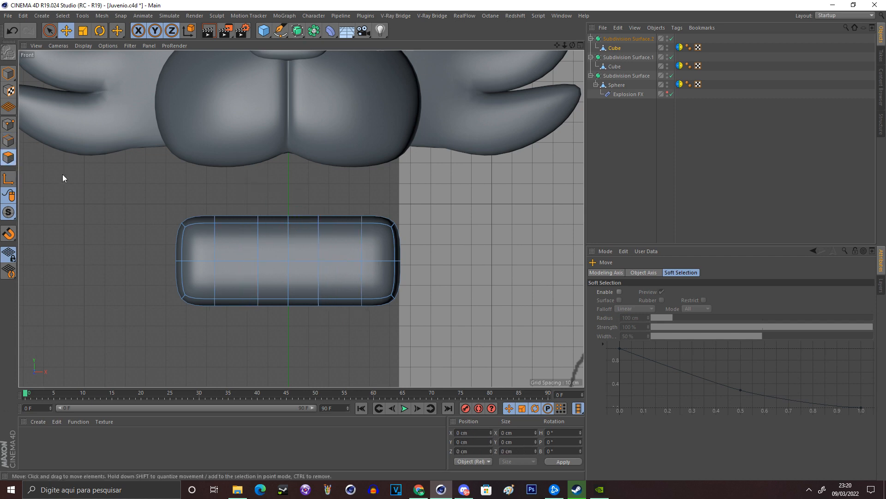
Select all of the jaw's polygons and smooth them with the Iron tool.
left_click(8, 158)
key("ctrl+a")
right_click(221, 259)
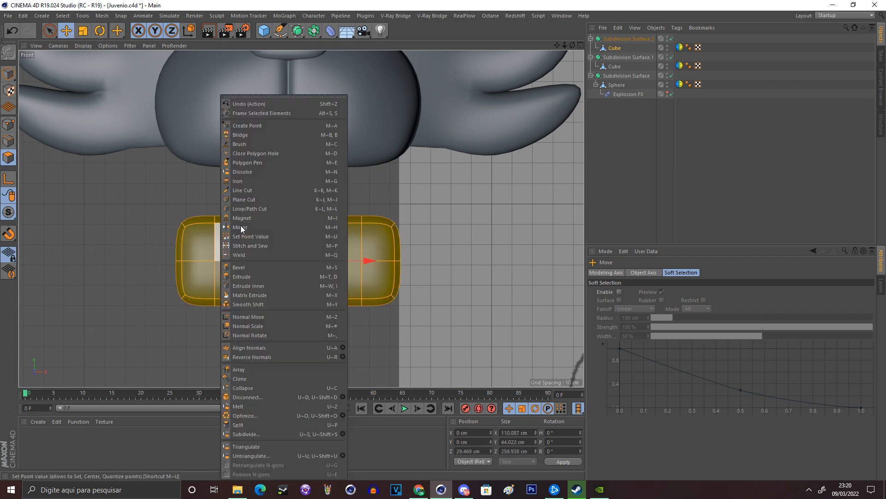
left_click(256, 181)
left_click(66, 31)
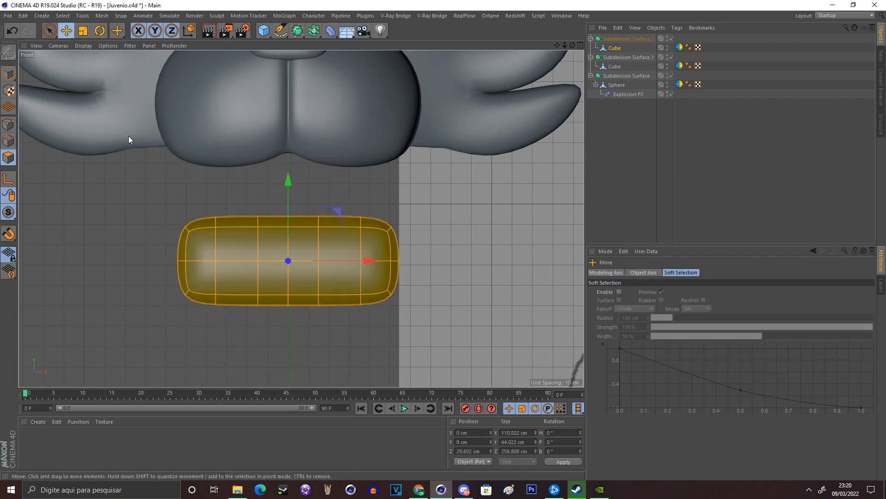
In the front view, add two horizontal loop cuts to the jaw, one below and one above its middle edge.
right_click(129, 136)
left_click(182, 206)
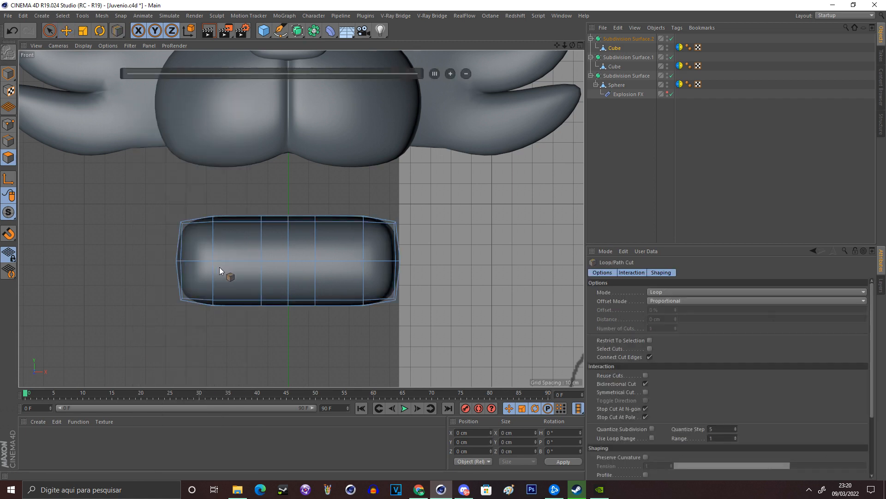
left_click(214, 283)
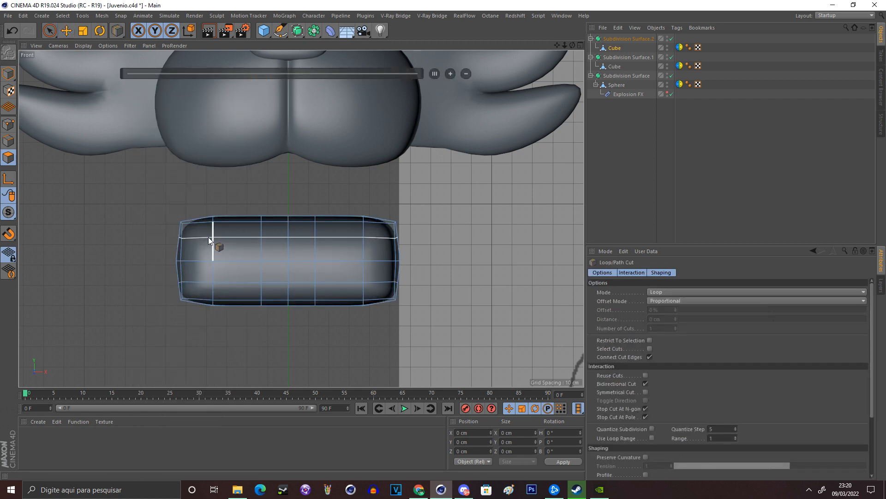
left_click(209, 237)
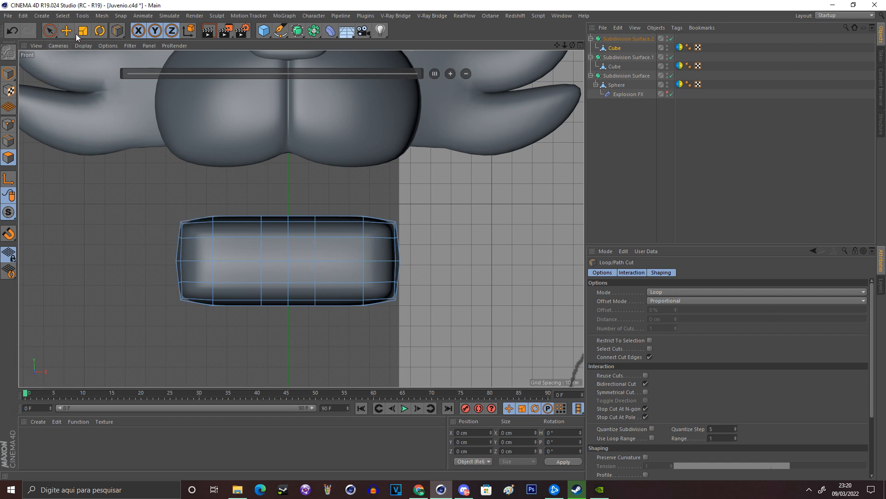
Smooth all of the jaw's polygons with the Iron tool and clear the polygon selection.
key("t")
key("ctrl+a")
right_click(273, 243)
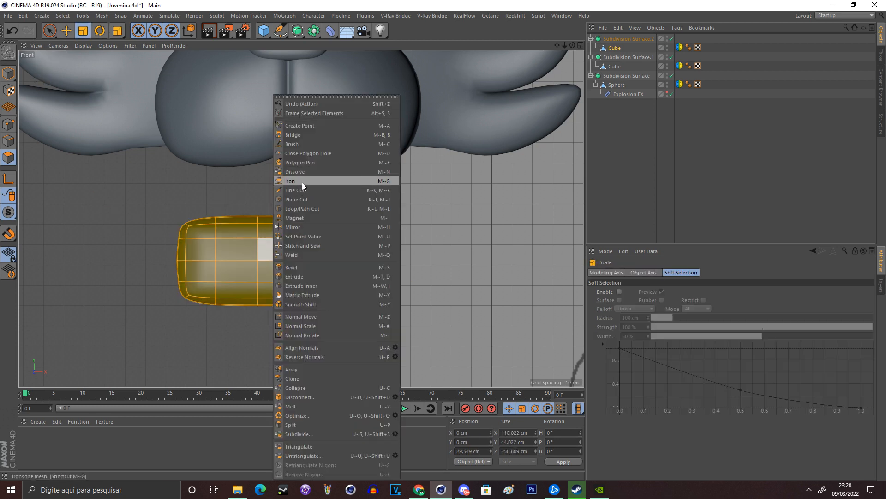
left_click(302, 182)
left_click(49, 31)
left_click(121, 166)
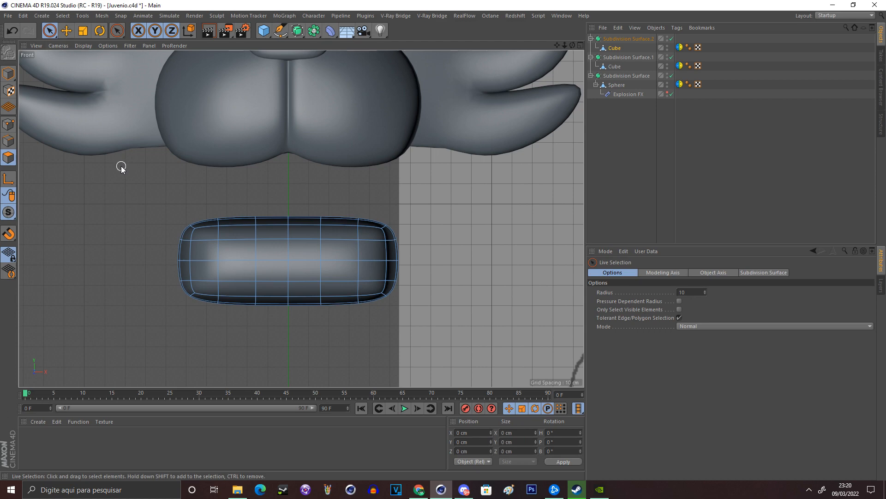
Examine the smoothed jaw beneath the head in an enlarged perspective view, with the jaw object selected.
left_click(588, 47)
left_click(581, 45)
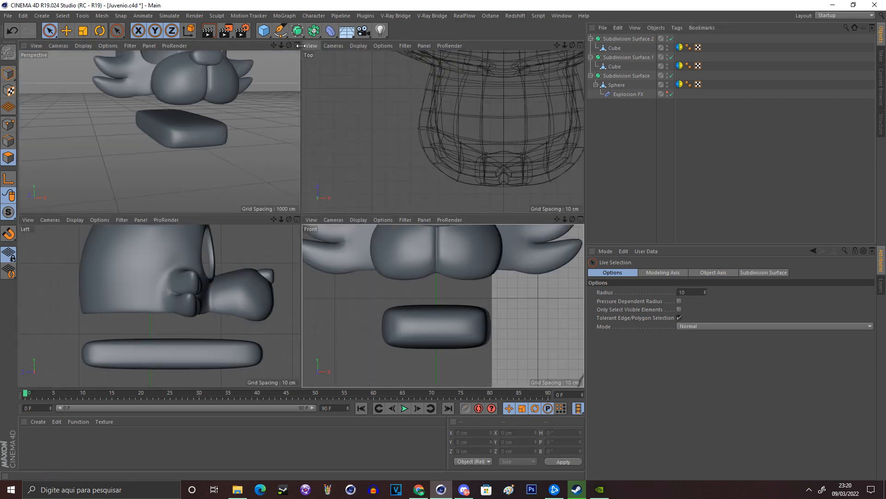
left_click(296, 45)
left_click_drag(568, 46, 558, 92)
scroll(441, 51, "up", 1)
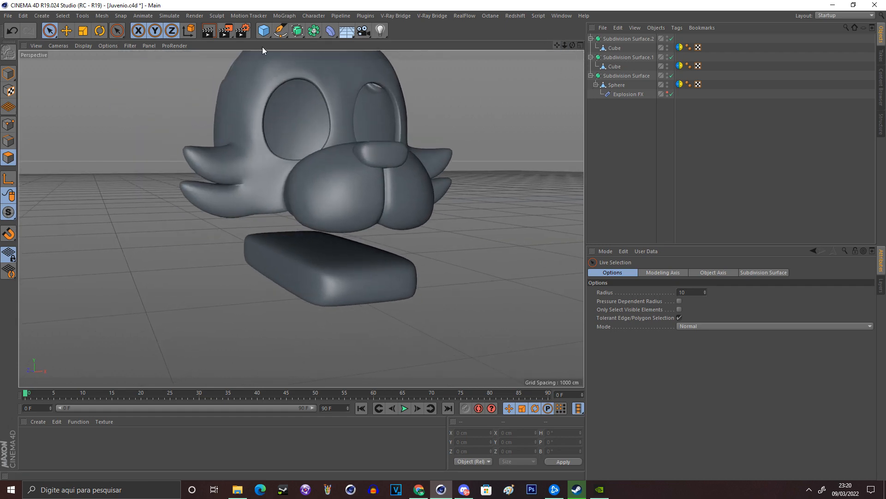
left_click(69, 32)
left_click(8, 74)
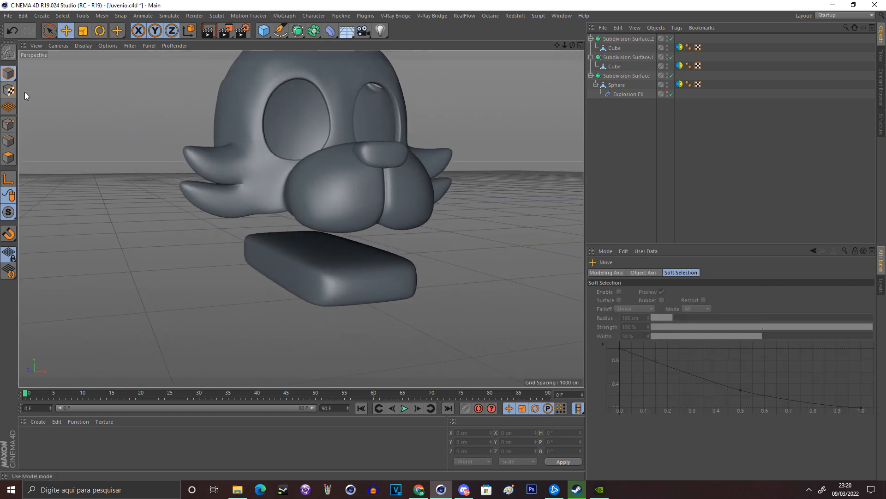
left_click(360, 273)
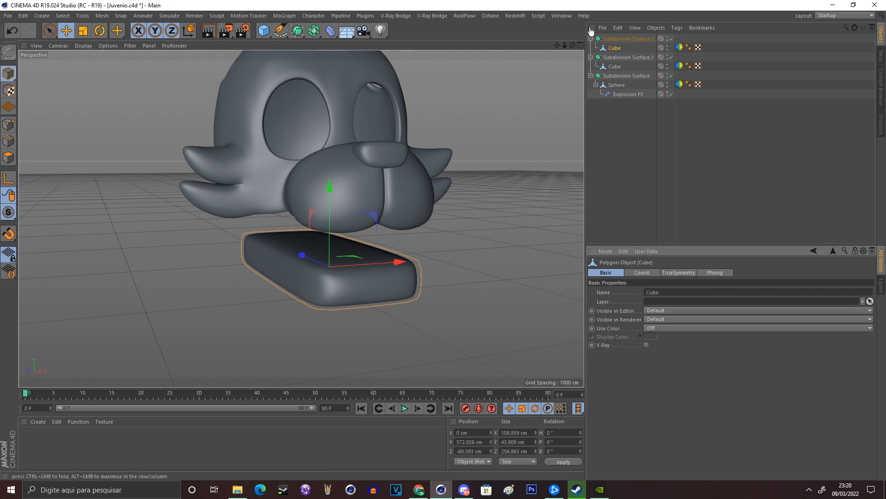
left_click(580, 45)
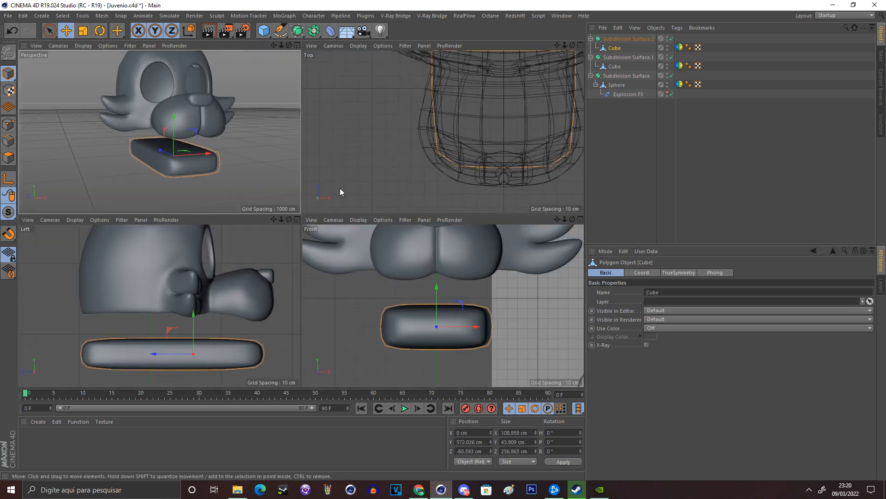
In the side view, select all polygons of the jaw's rear half.
left_click(8, 157)
left_click(49, 31)
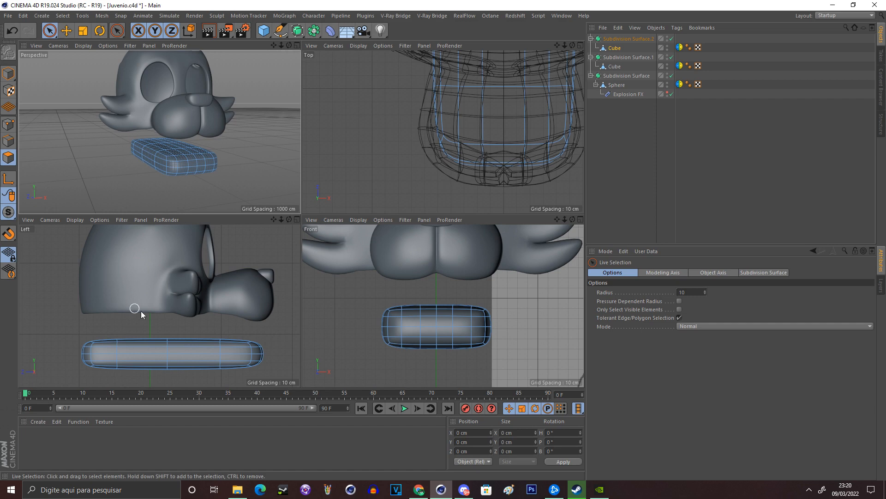
left_click_drag(136, 341, 131, 393)
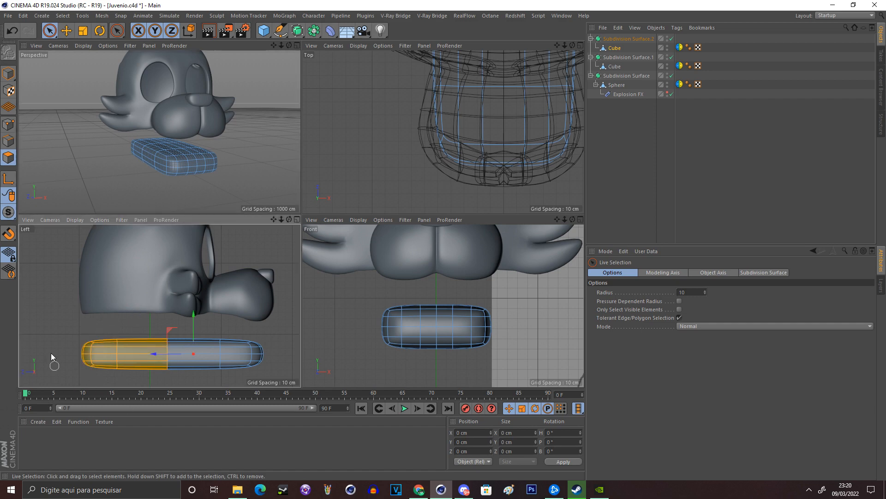
left_click_drag(97, 356, 95, 350)
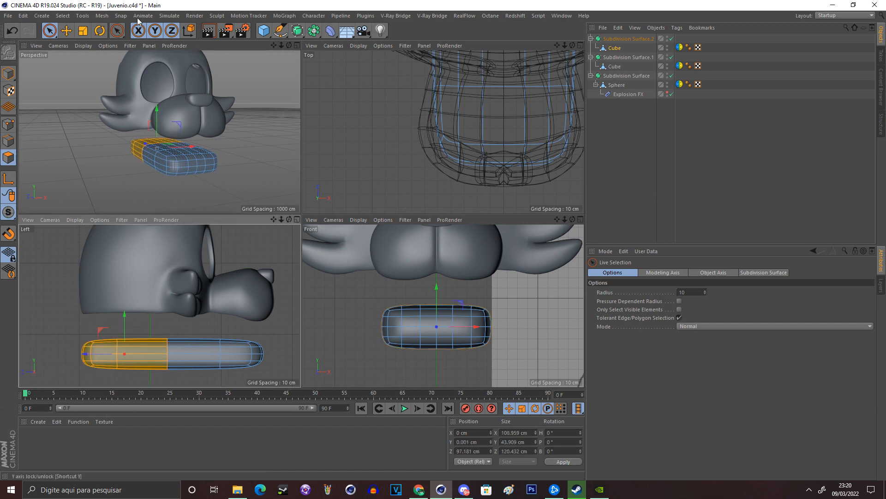
Centre the front view on the reference sketch's mouth and rotate the jaw's rear half so its back end tilts upward.
left_click(117, 31)
mouse_move(559, 221)
left_mouse_down()
mouse_move(486, 213)
mouse_move(311, 225)
mouse_move(296, 261)
left_mouse_up()
scroll(419, 275, "down", 5)
scroll(420, 275, "up", 5)
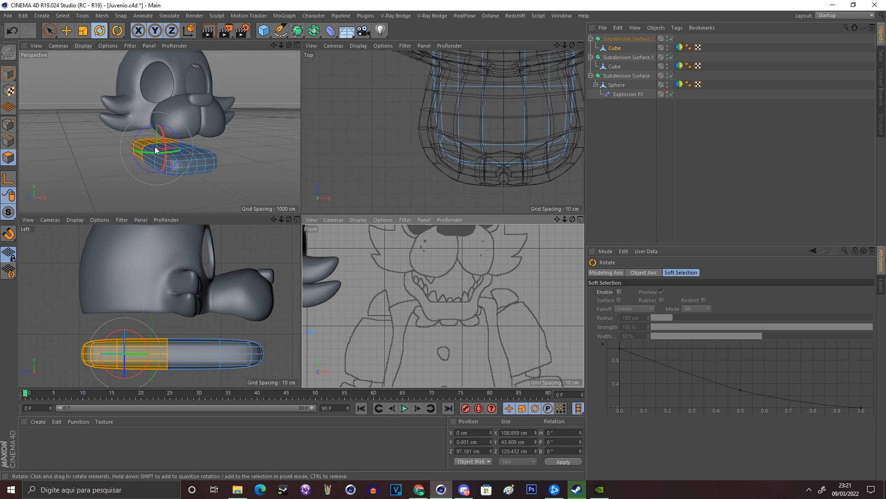
left_click_drag(246, 306, 170, 264)
left_click(7, 37)
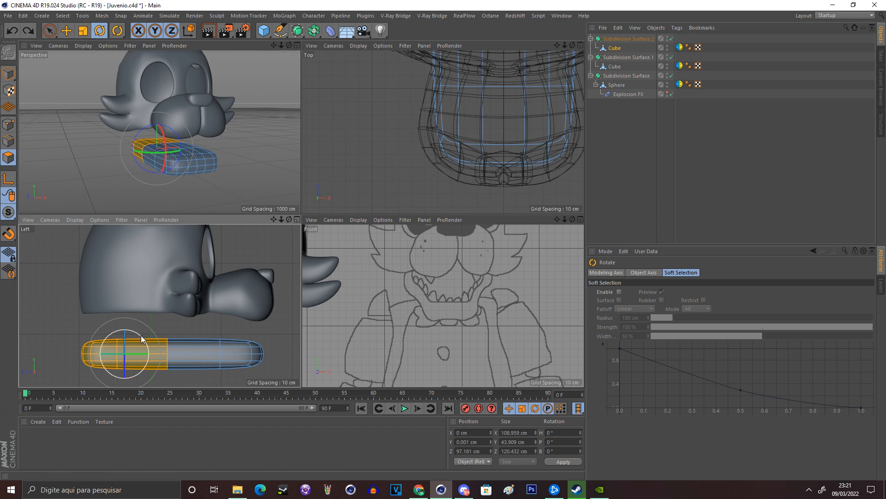
left_click_drag(163, 248, 147, 341)
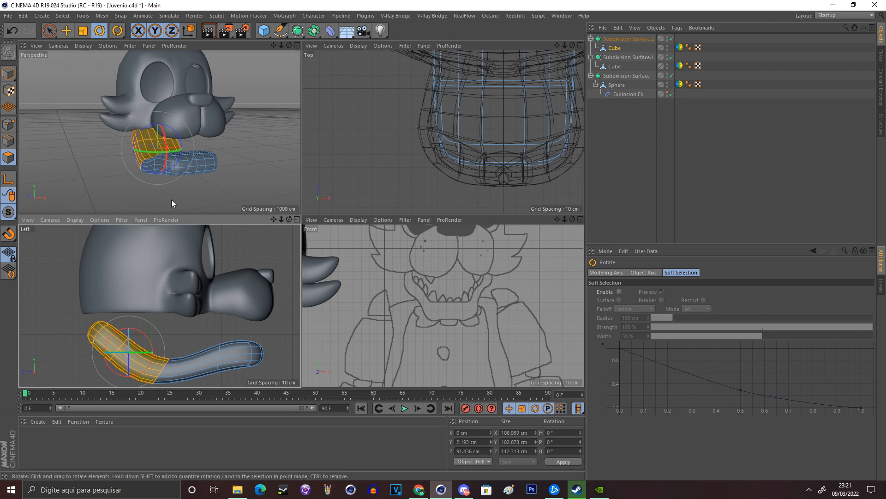
Move the jaw's rear half up about 40 cm to meet the head's underside, then deselect it.
left_click(70, 35)
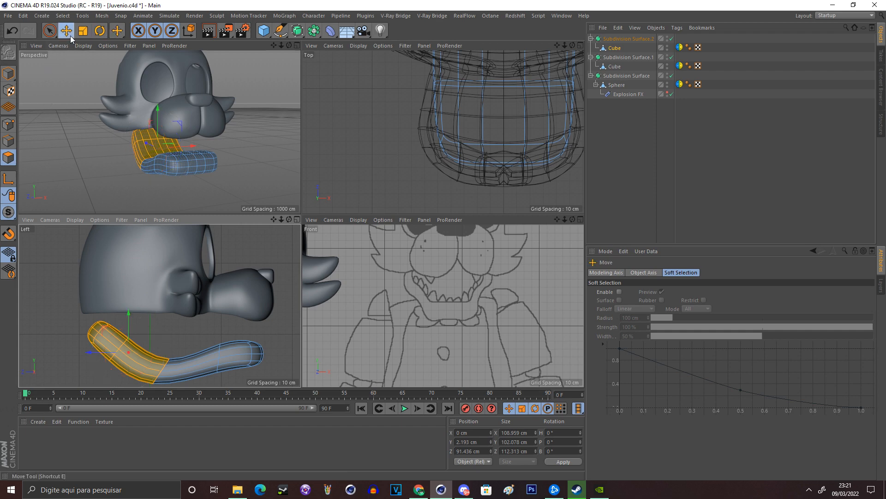
left_click_drag(131, 326, 130, 297)
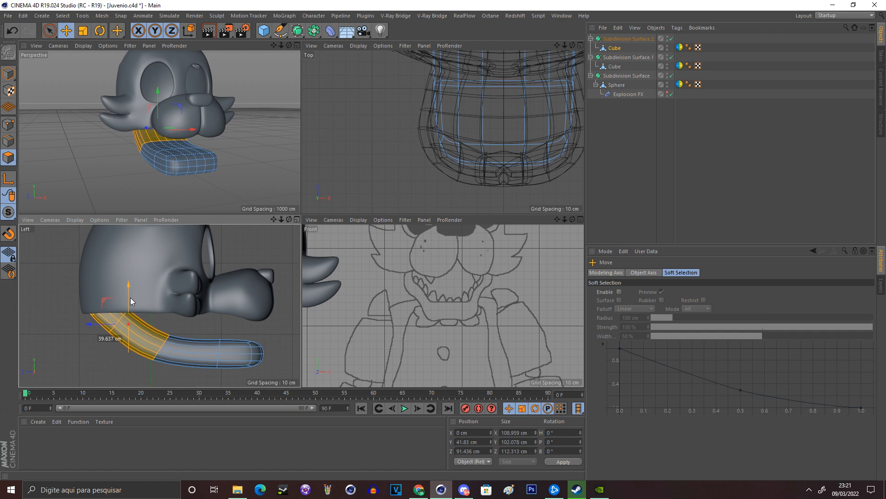
left_click(175, 300)
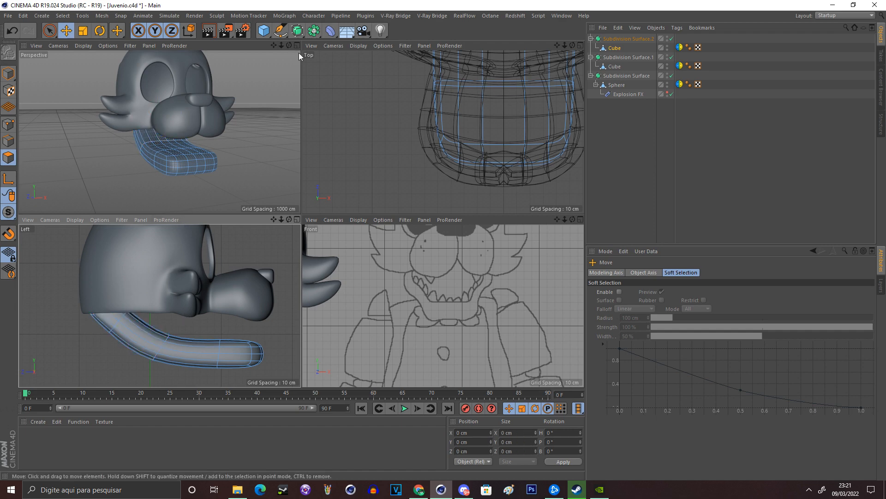
Using the Brush in Smear mode with a 100 cm radius, thicken the jaw's profile and round its front end in the side view.
mouse_move(290, 46)
left_mouse_down()
mouse_move(259, 47)
mouse_move(286, 47)
left_mouse_up()
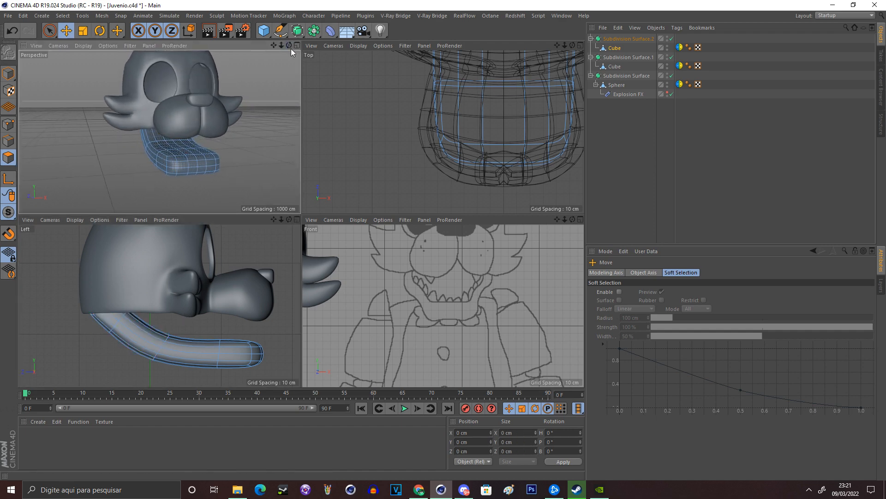
right_click(279, 90)
left_click(313, 144)
mouse_move(57, 311)
left_mouse_down()
mouse_move(95, 302)
mouse_move(96, 312)
left_mouse_up()
left_click(13, 33)
left_click(701, 301)
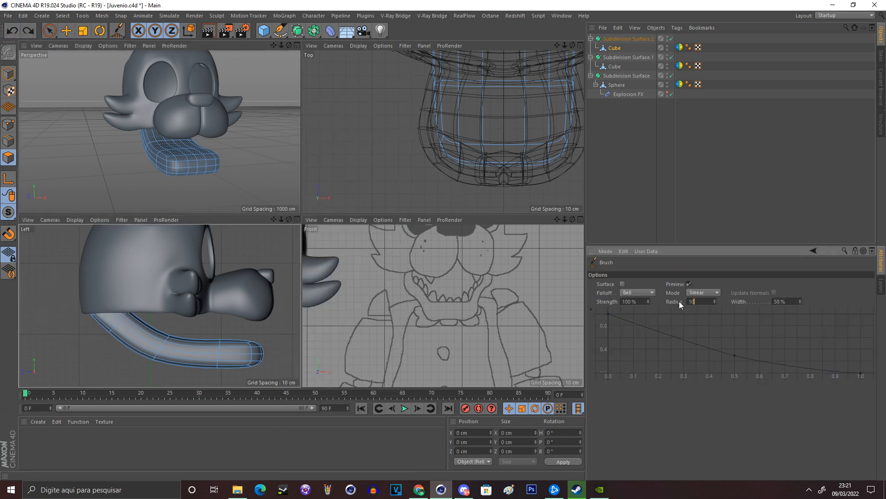
mouse_move(90, 301)
left_mouse_down()
mouse_move(135, 359)
mouse_move(162, 351)
mouse_move(142, 319)
mouse_move(126, 352)
mouse_move(263, 350)
mouse_move(257, 362)
mouse_move(260, 333)
mouse_move(259, 353)
mouse_move(279, 335)
mouse_move(260, 307)
mouse_move(161, 363)
left_mouse_up()
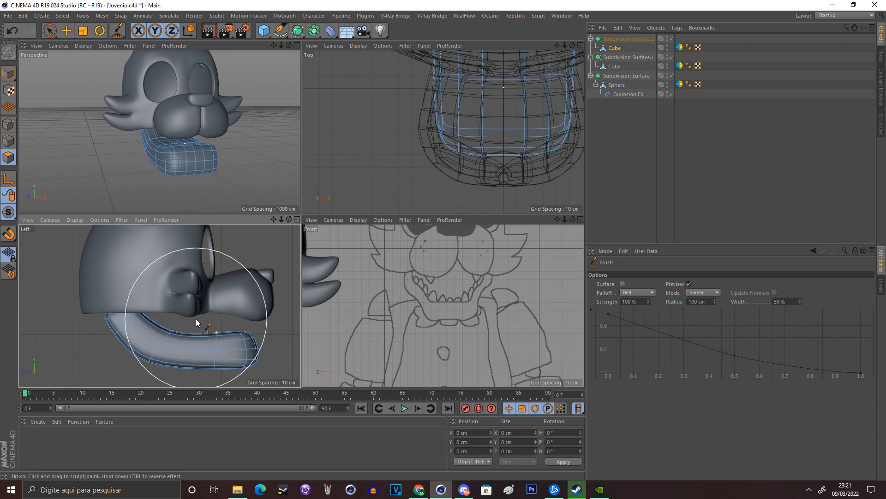
mouse_move(162, 319)
left_mouse_down()
mouse_move(143, 323)
mouse_move(126, 300)
mouse_move(145, 361)
mouse_move(206, 320)
mouse_move(203, 386)
mouse_move(206, 326)
mouse_move(240, 330)
mouse_move(214, 306)
mouse_move(245, 299)
mouse_move(259, 323)
mouse_move(238, 369)
mouse_move(268, 314)
left_mouse_up()
scroll(240, 330, "up", 5)
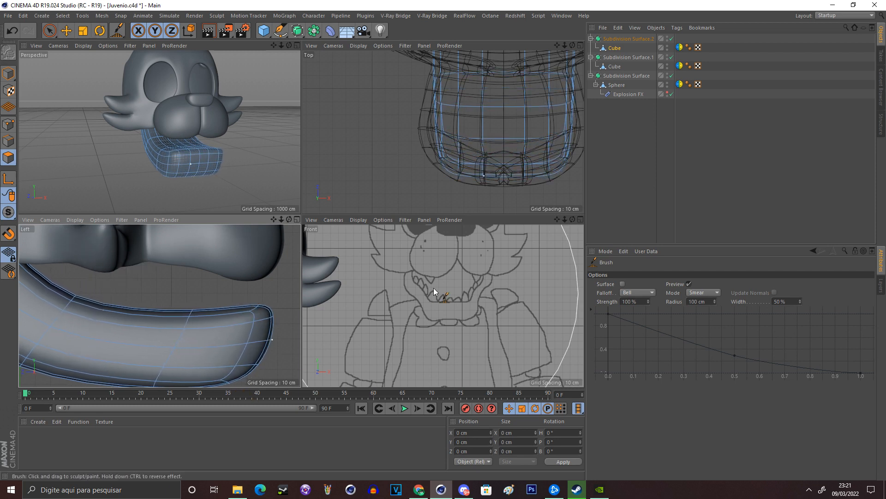
left_click_drag(283, 277, 262, 284)
In the front view, smear the jaw's sides outward beneath the muzzle and round its underside.
left_click_drag(557, 220, 443, 306)
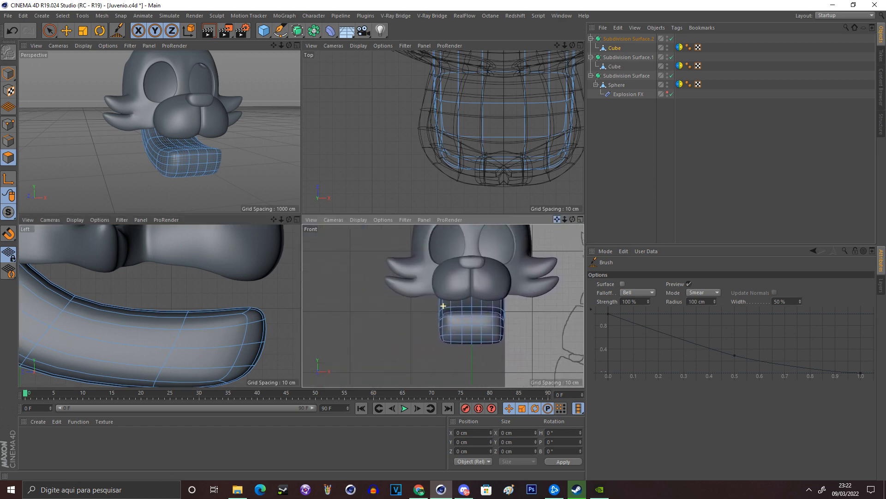
scroll(443, 305, "up", 3)
mouse_move(427, 338)
left_mouse_down()
mouse_move(410, 283)
mouse_move(414, 361)
mouse_move(465, 283)
mouse_move(458, 355)
mouse_move(476, 362)
mouse_move(480, 353)
mouse_move(469, 352)
mouse_move(489, 351)
mouse_move(494, 311)
mouse_move(483, 354)
mouse_move(464, 356)
mouse_move(459, 323)
mouse_move(466, 331)
mouse_move(421, 359)
mouse_move(425, 301)
mouse_move(415, 322)
mouse_move(374, 329)
left_mouse_up()
scroll(476, 362, "up", 2)
In the top view, smear the jaw's front sides inward to taper them, and hide the head's Subdivision Surface.
left_click_drag(566, 45, 518, 45)
left_click_drag(558, 45, 533, 94)
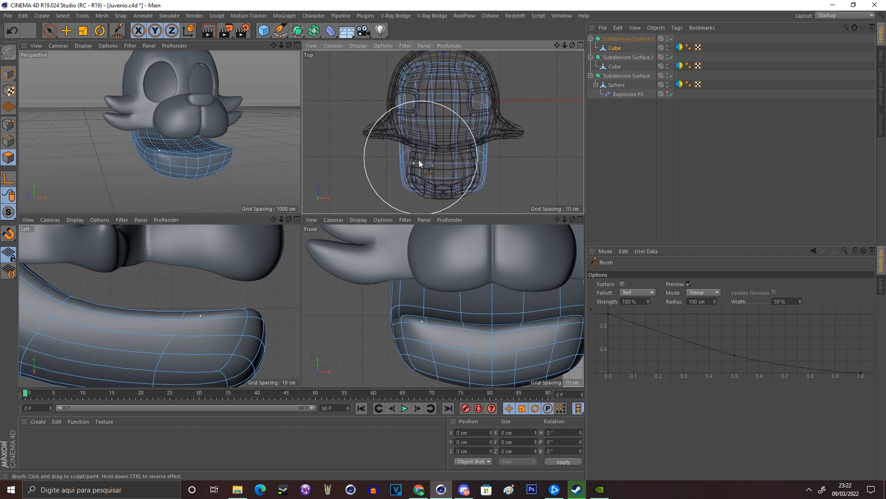
left_click_drag(422, 154, 400, 184)
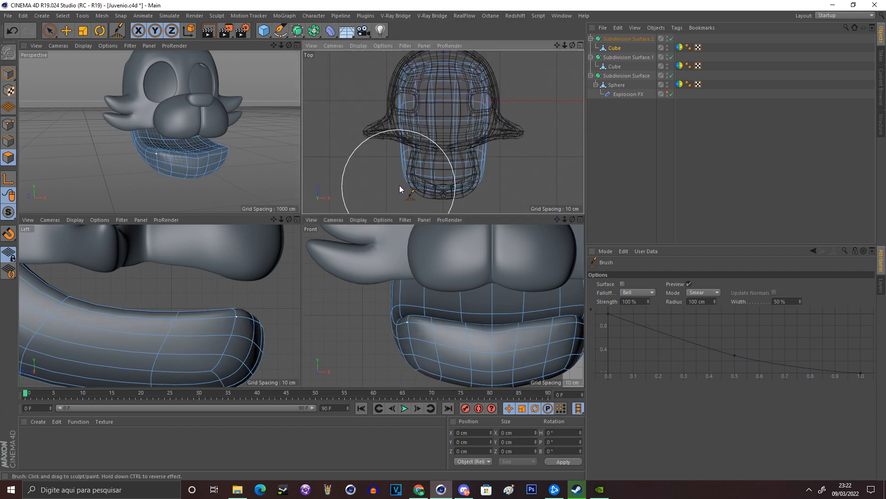
double_click(667, 74)
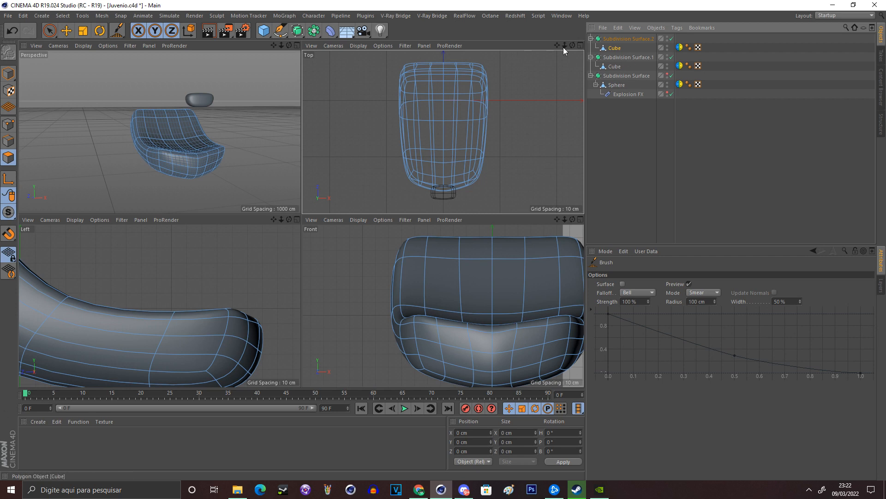
mouse_move(557, 219)
left_mouse_down()
mouse_move(363, 147)
mouse_move(244, 195)
mouse_move(216, 138)
mouse_move(176, 113)
left_mouse_up()
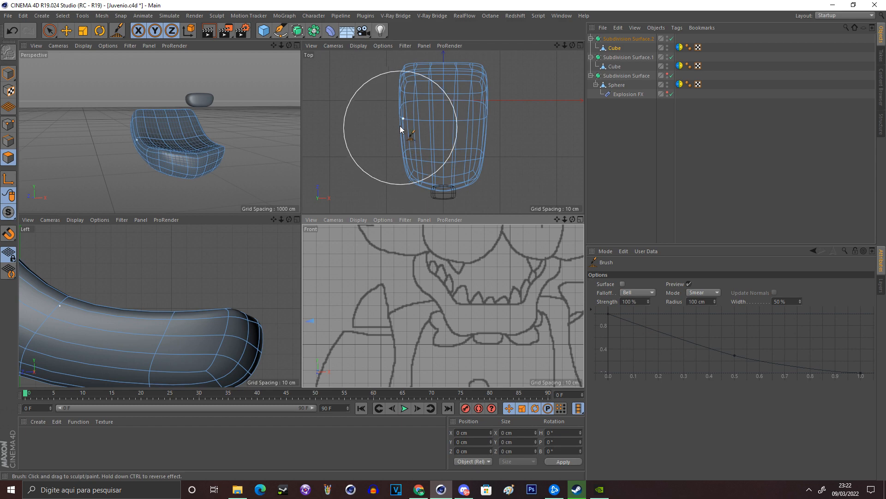
Add a crosswise loop cut to the jaw's middle section in the top view.
right_click(336, 121)
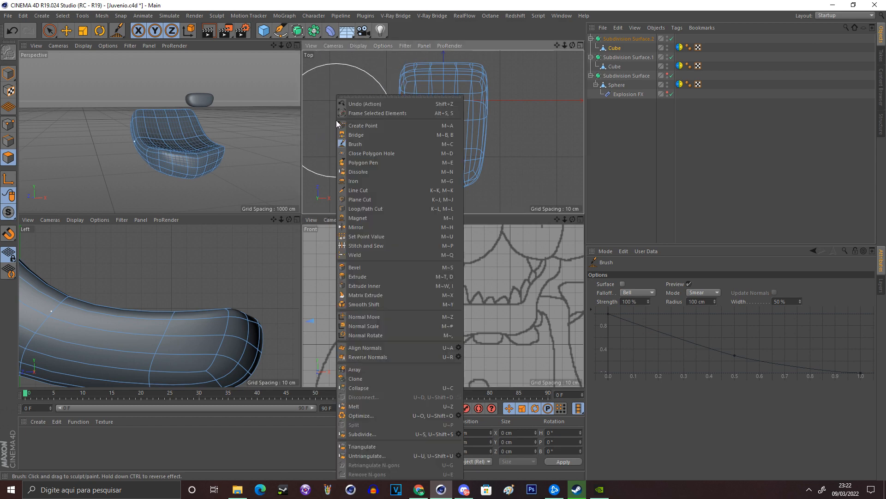
left_click(364, 209)
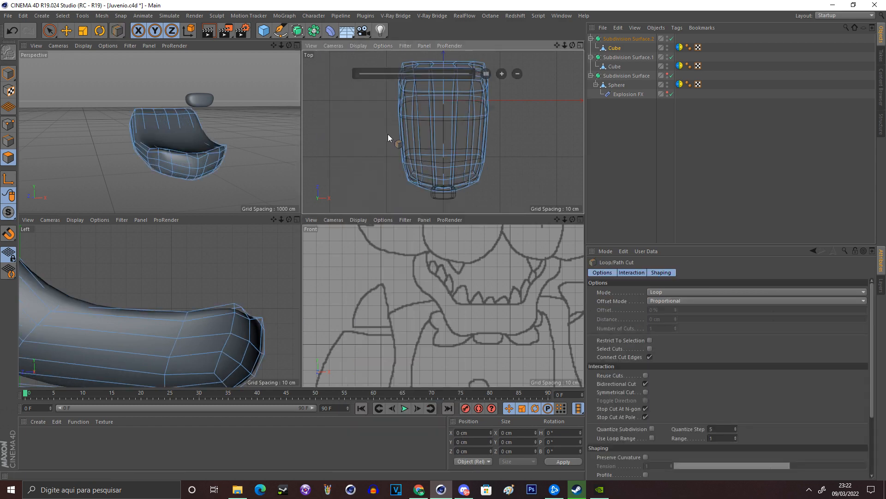
left_click(415, 142)
key("t")
Smear the jaw's sides with the Brush in the top view, narrowing the front portion relative to the rear.
right_click(326, 88)
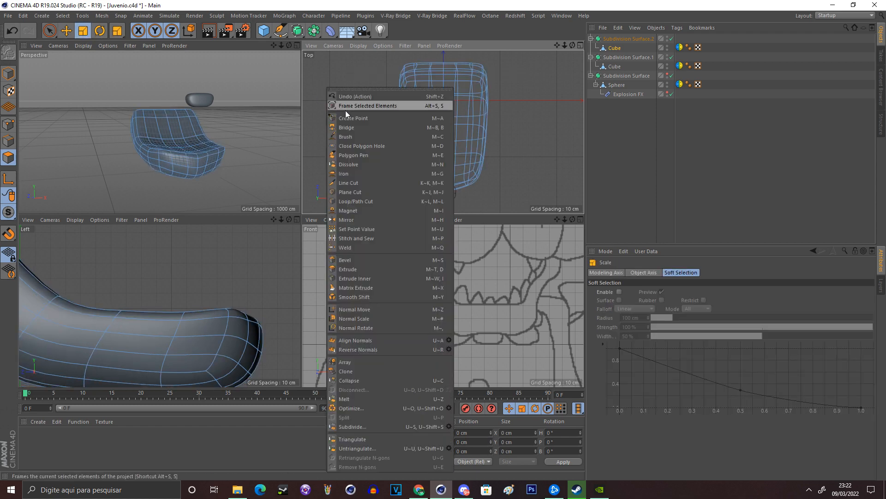
left_click(348, 136)
mouse_move(379, 154)
left_mouse_down()
mouse_move(392, 180)
mouse_move(410, 181)
mouse_move(413, 198)
mouse_move(398, 191)
mouse_move(382, 145)
mouse_move(386, 117)
mouse_move(400, 164)
mouse_move(390, 163)
left_mouse_up()
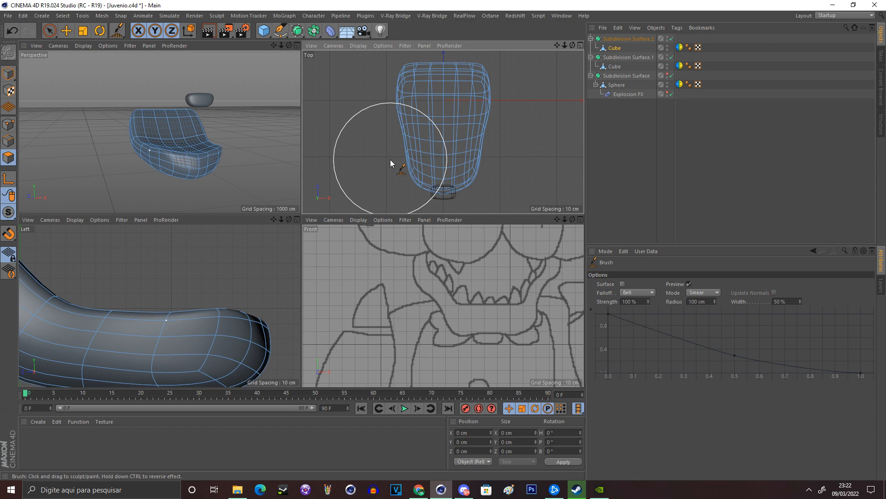
Scale the crosswise edge loop in the jaw's front half to about 132 cm wide.
left_click(84, 31)
left_click(9, 140)
scroll(410, 130, "up", 2)
double_click(408, 114)
left_click_drag(468, 128, 461, 162)
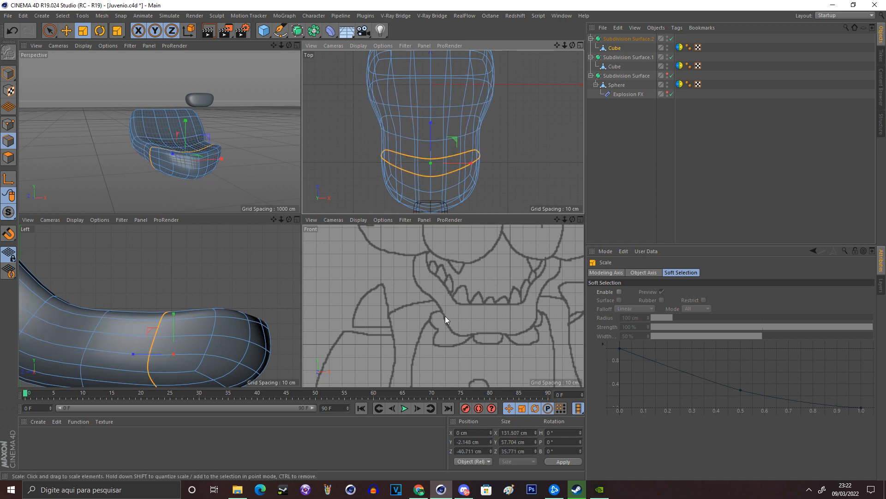
Scale the crosswise edge loop near the jaw's rear in the top view, deselect it and enlarge the perspective view.
double_click(392, 79)
left_click_drag(460, 109, 450, 93)
left_click(263, 81)
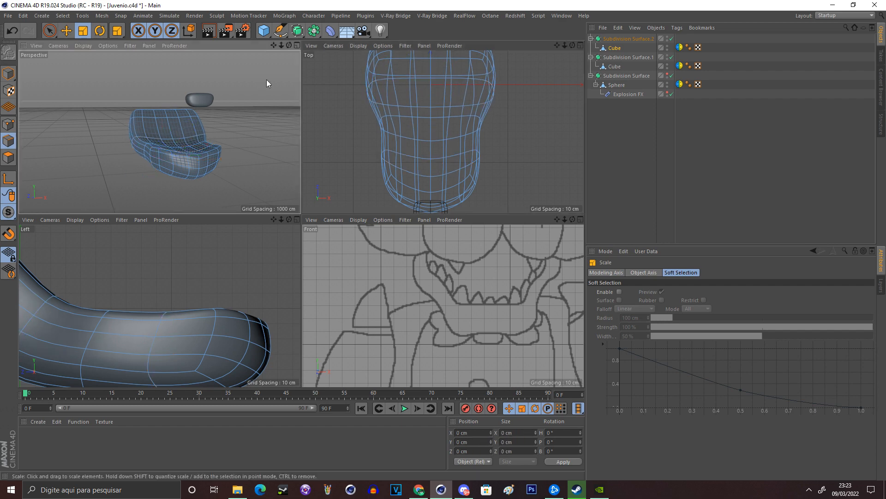
left_click(297, 45)
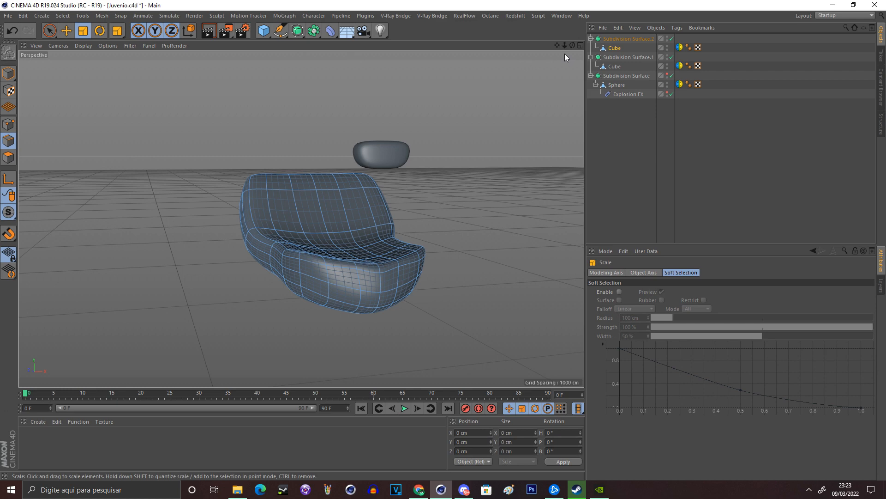
Select all of the jaw's polygons and smooth the mesh with the Iron tool.
left_click_drag(572, 46, 510, 104)
left_click(11, 157)
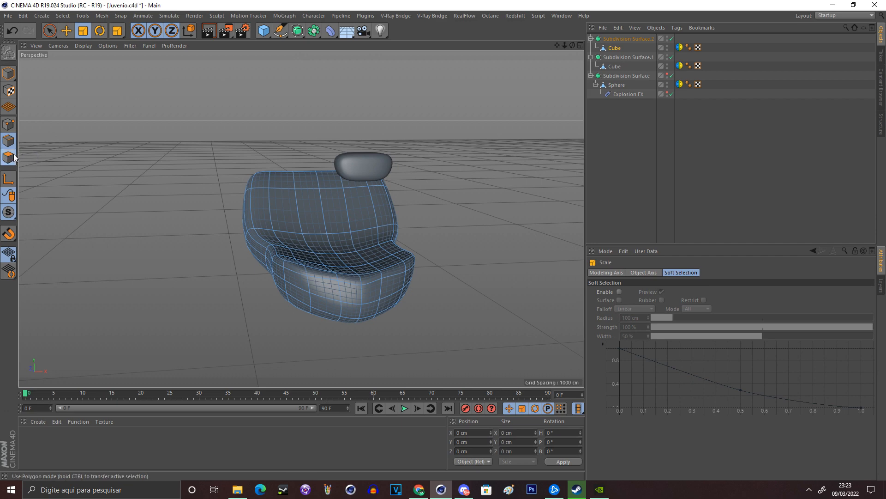
key("ctrl+a")
right_click(262, 208)
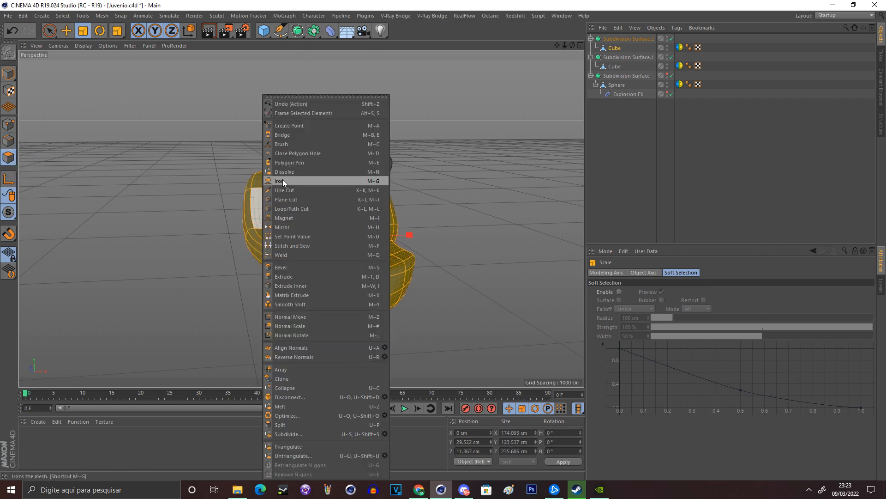
left_click(283, 180)
left_click_drag(308, 237, 295, 222)
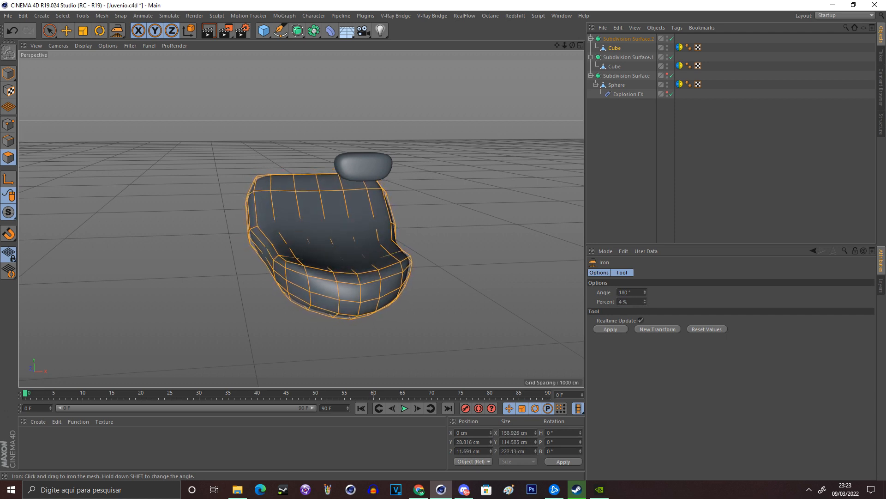
left_click(66, 31)
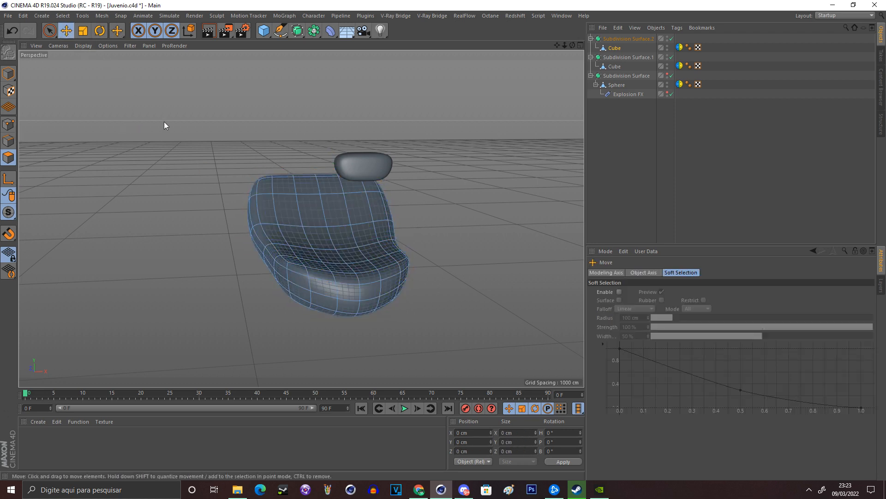
Smear the jaw's side inward with the Brush in the top view, tapering the body toward the front.
left_click(580, 45)
right_click(535, 90)
left_click(557, 140)
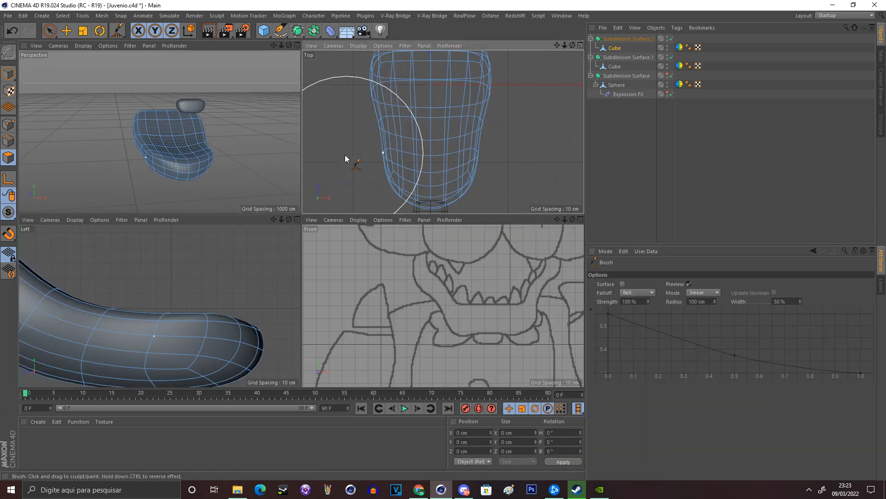
mouse_move(345, 154)
left_mouse_down()
mouse_move(366, 160)
mouse_move(365, 125)
mouse_move(366, 139)
left_mouse_up()
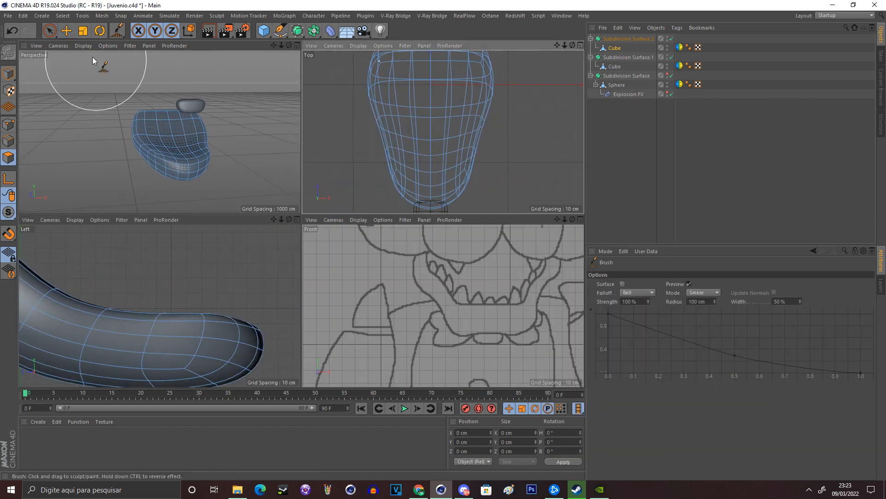
Add a crosswise loop cut through the middle of the jaw with Loop/Path Cut.
left_click(84, 31)
right_click(323, 98)
left_click(355, 199)
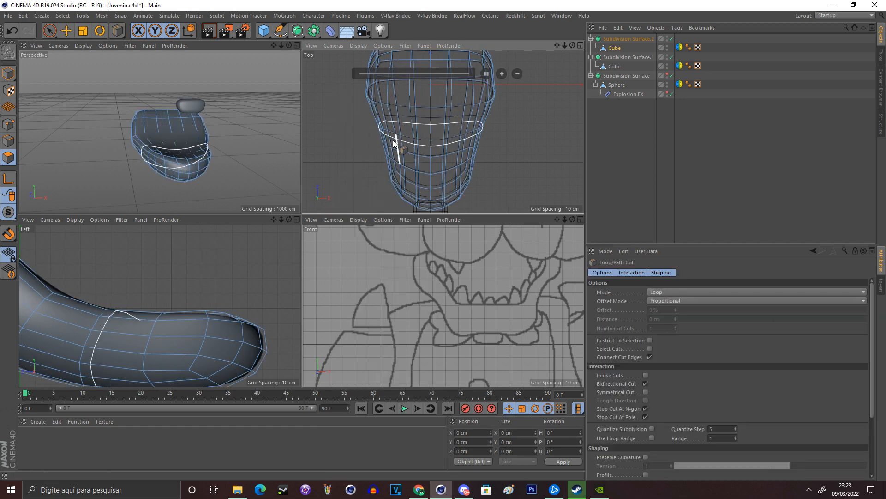
left_click(124, 321)
Select the crosswise edge loops around the jaw's middle for scaling and clear the selection.
left_click(86, 33)
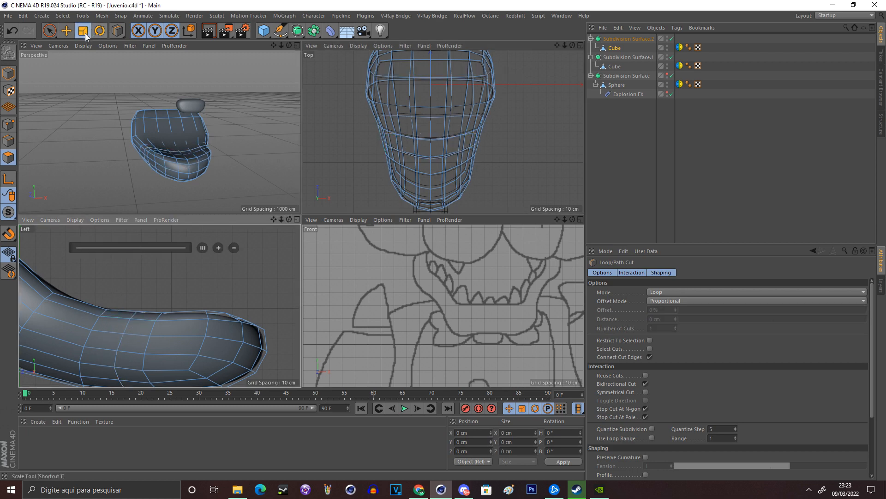
left_click(8, 141)
double_click(399, 137)
double_click(426, 138)
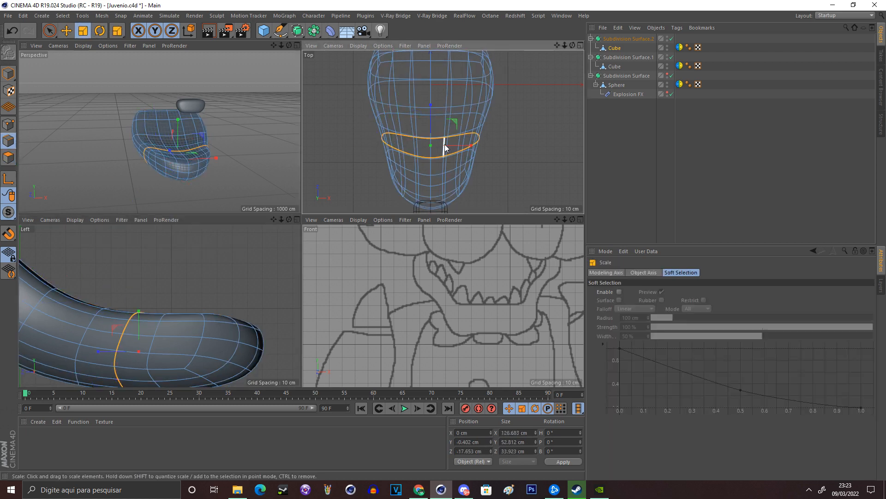
left_click(419, 114)
double_click(417, 114)
left_click(292, 90)
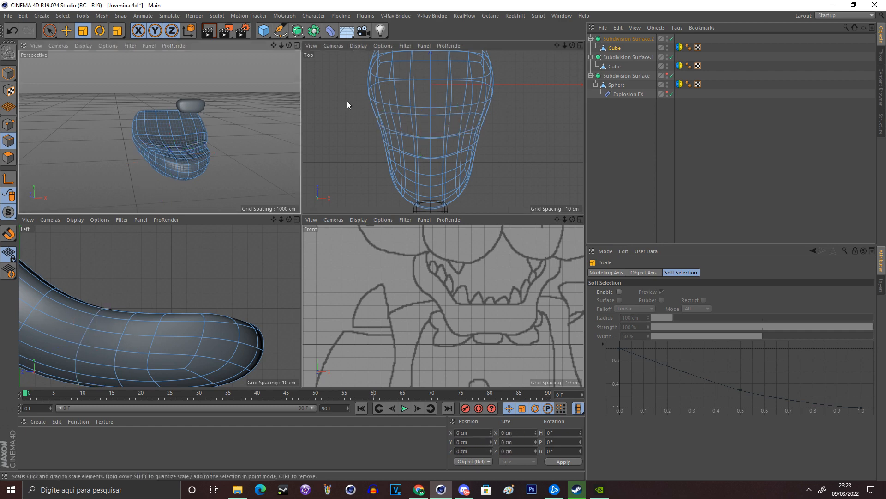
Smear the underside of the jaw's front upward with the Brush in the front view.
right_click(358, 107)
left_click(381, 153)
left_click_drag(564, 219, 633, 184)
mouse_move(389, 325)
left_mouse_down()
mouse_move(375, 310)
mouse_move(354, 307)
mouse_move(384, 318)
mouse_move(377, 318)
left_mouse_up()
scroll(354, 301, "up", 3)
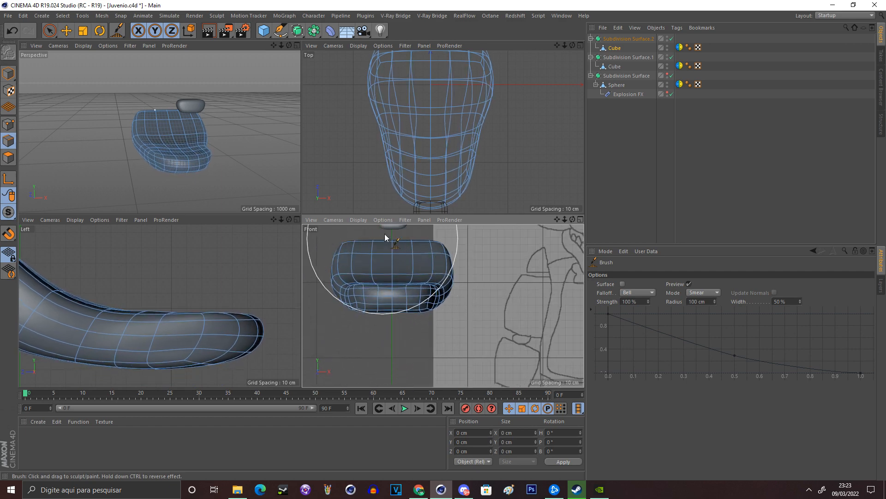
Check the jaw against the front reference sketch and ring-select the band of polygons around its upper rim.
left_click(297, 45)
left_click(83, 30)
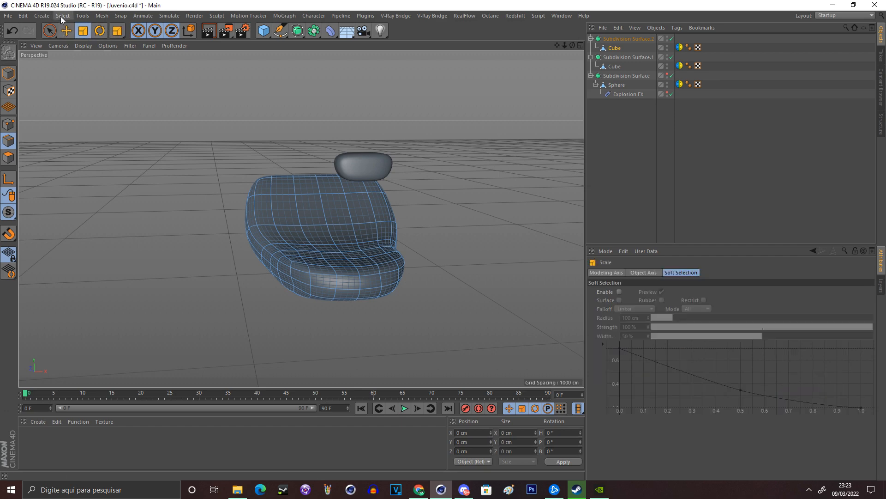
scroll(340, 226, "up", 4)
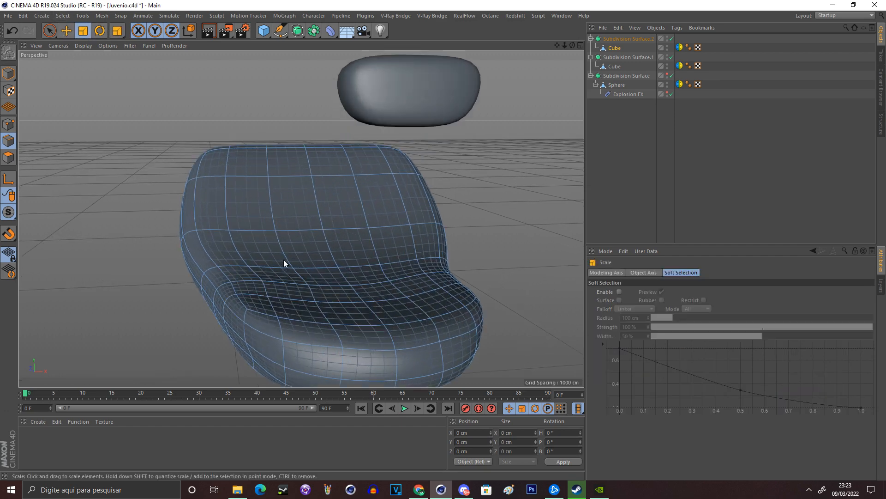
scroll(284, 262, "down", 4)
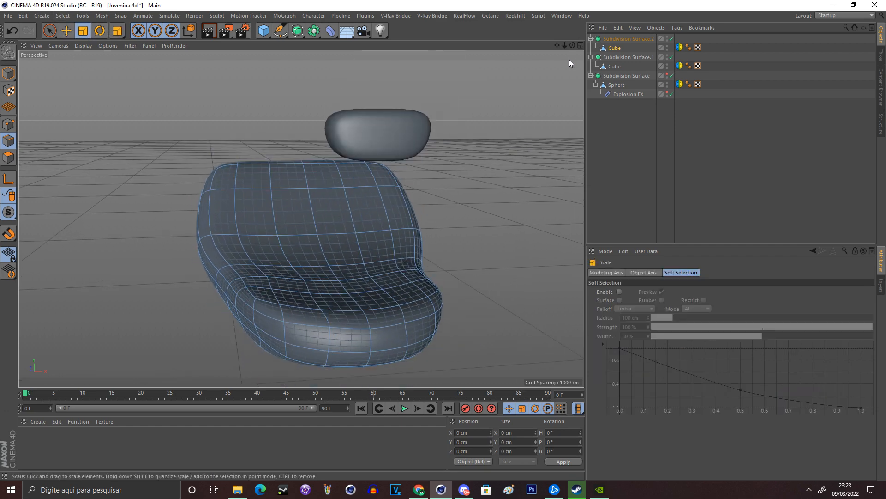
left_click(580, 45)
left_click_drag(557, 221, 374, 259)
scroll(456, 259, "up", 4)
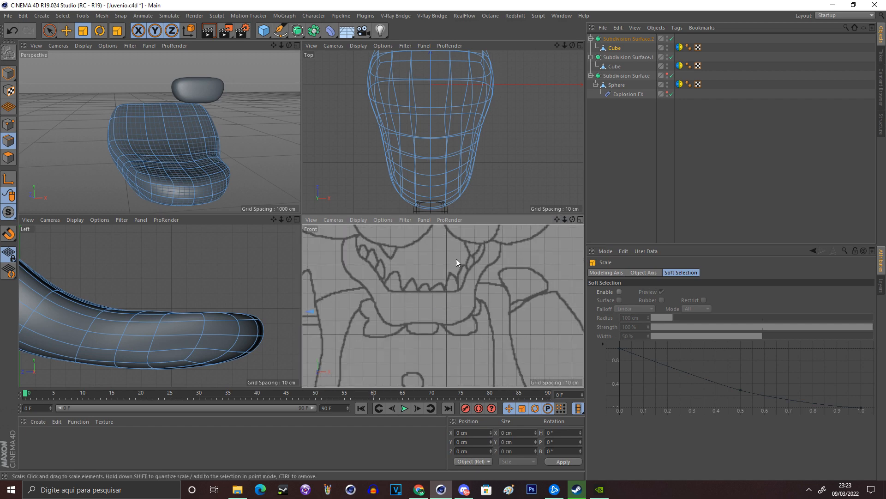
left_click(297, 45)
left_click(63, 16)
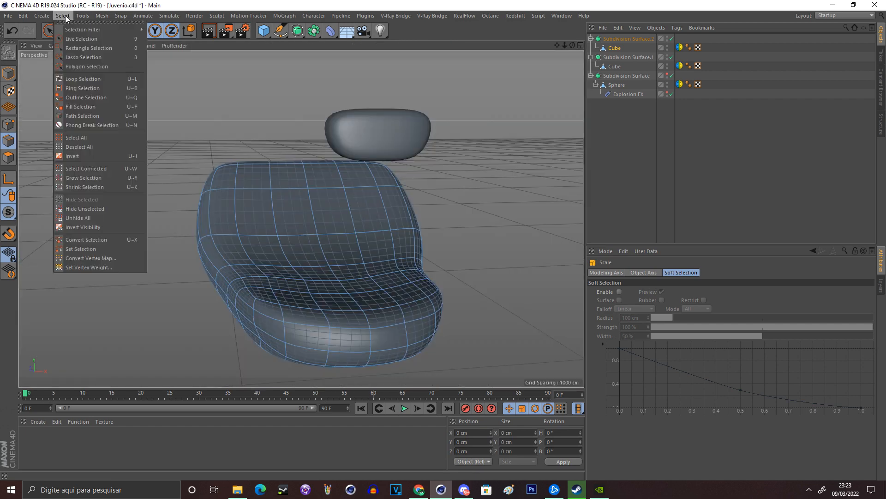
left_click(88, 88)
left_click(8, 158)
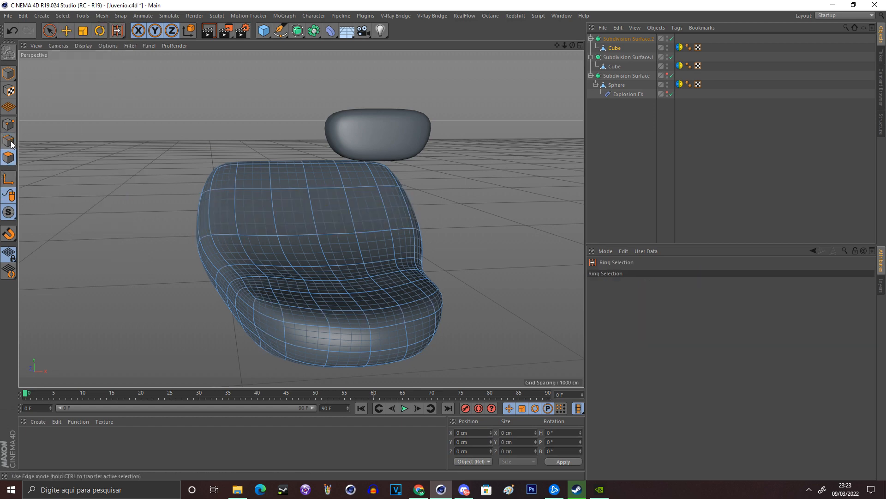
left_click(252, 307)
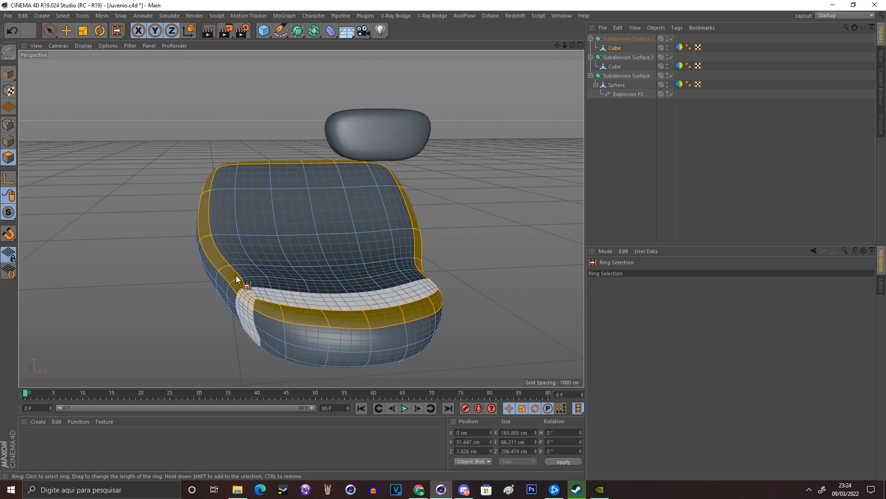
Fill-select the jaw's upper surface inside the rim and inset it by scaling an extruded copy to about 123 cm wide.
left_click(63, 15)
left_click(96, 107)
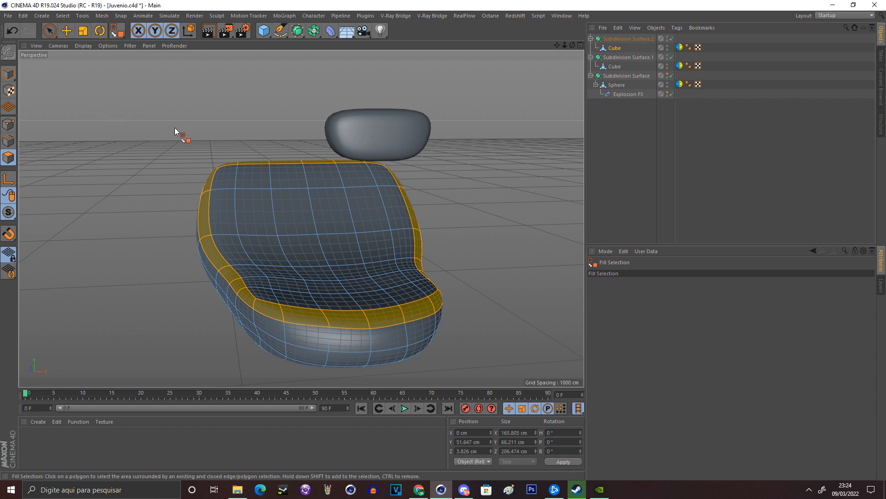
left_click(297, 192)
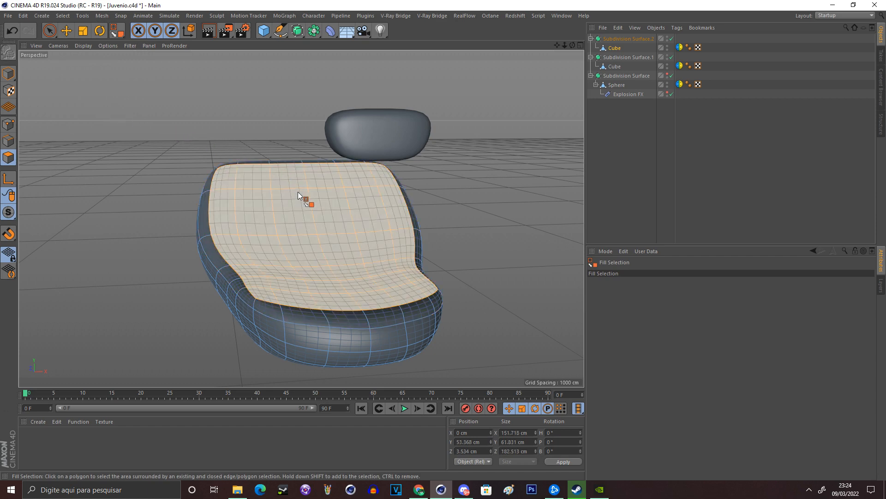
left_click(85, 33)
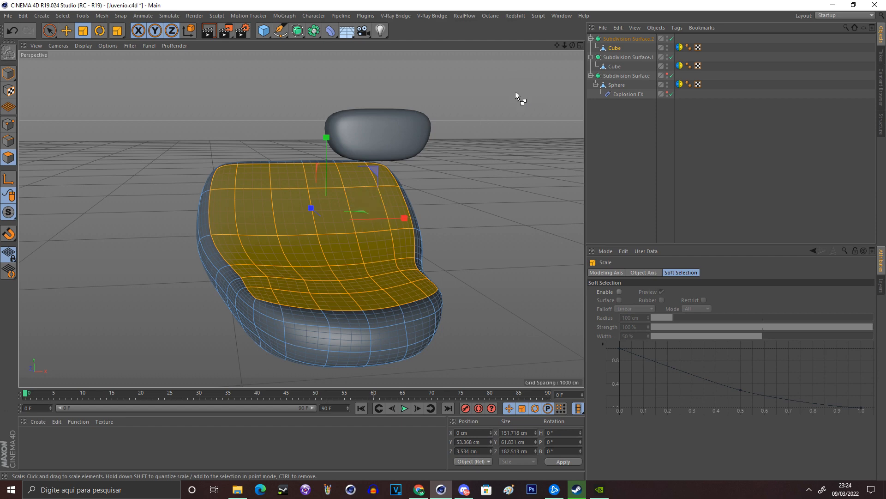
left_click_drag(547, 73, 496, 112)
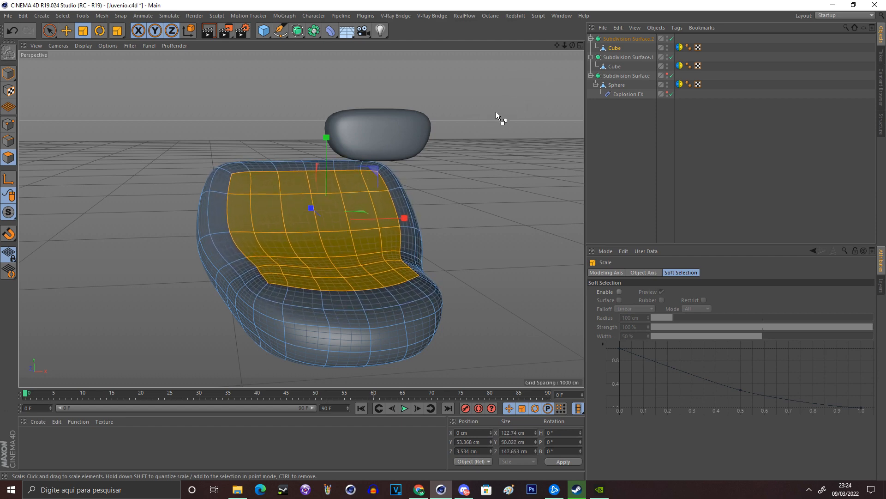
Sink the inset polygons downward and backward to about 35 cm in Y and 28 cm in Z, hollowing out the mouth.
left_click(67, 33)
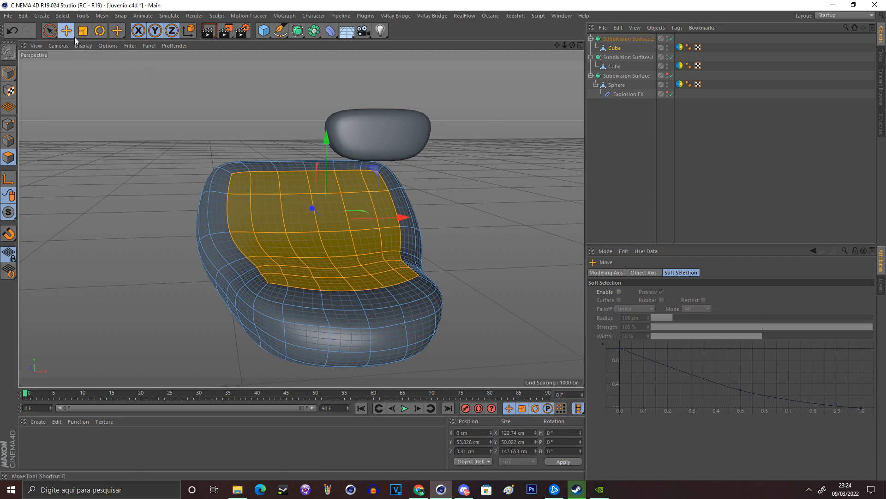
left_click_drag(326, 148, 325, 157)
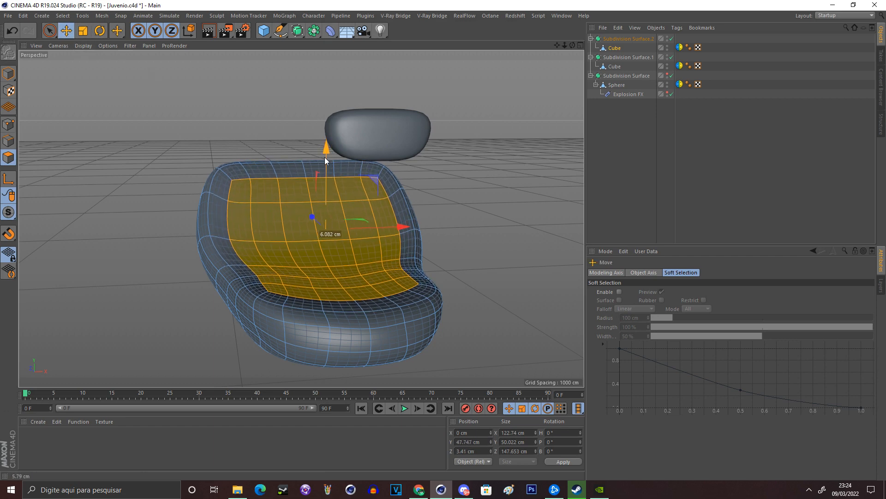
left_click_drag(318, 209, 312, 216)
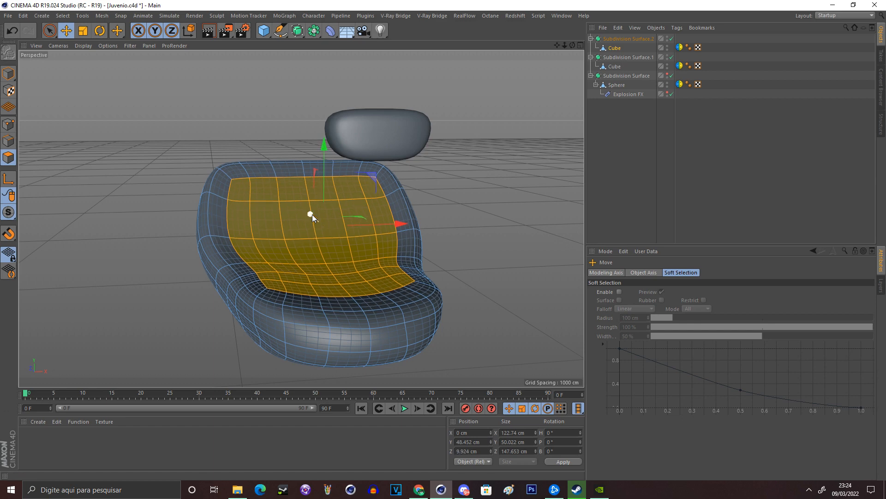
left_click_drag(324, 173, 321, 193)
left_click_drag(310, 233, 306, 229)
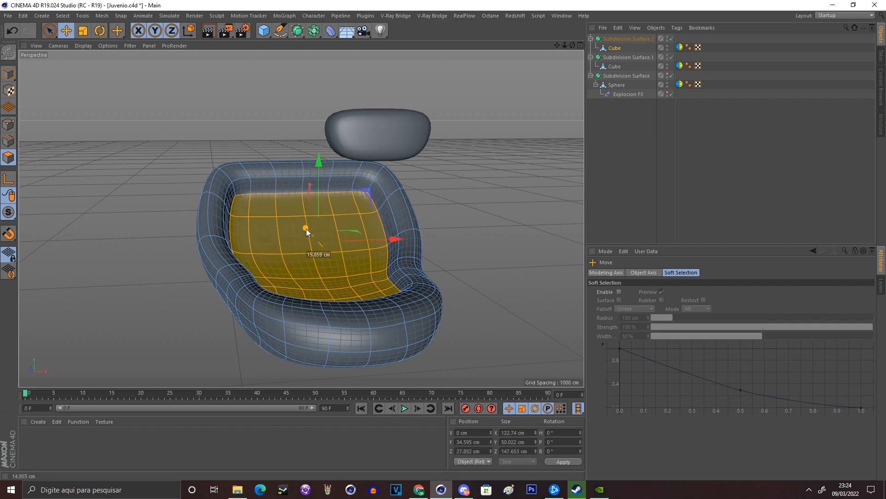
Deselect the polygons and examine the hollowed jaw's smoothed shape from a lower viewpoint in Model mode.
left_click(465, 193)
left_click(8, 74)
left_click(56, 94)
left_click_drag(573, 45, 590, 70)
left_click(338, 289)
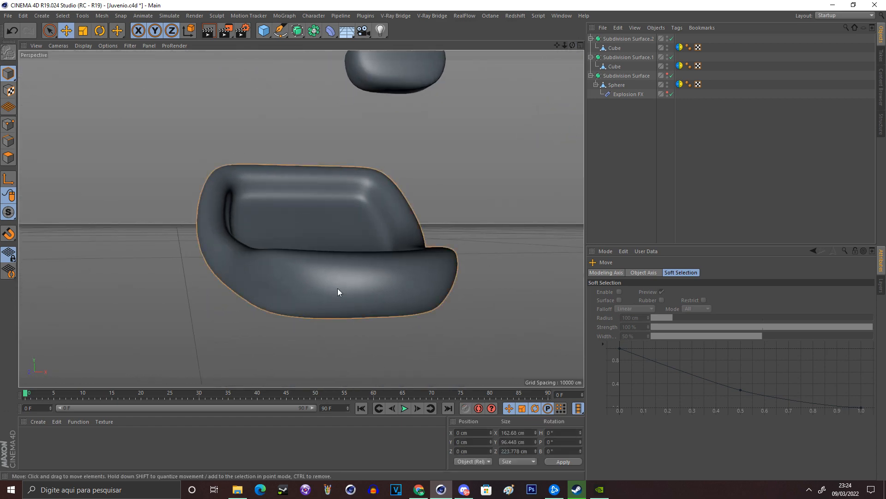
Try to adjust the centre point on the underside of the jaw's front in Point mode, and deselect it.
left_click(8, 124)
scroll(413, 312, "up", 2)
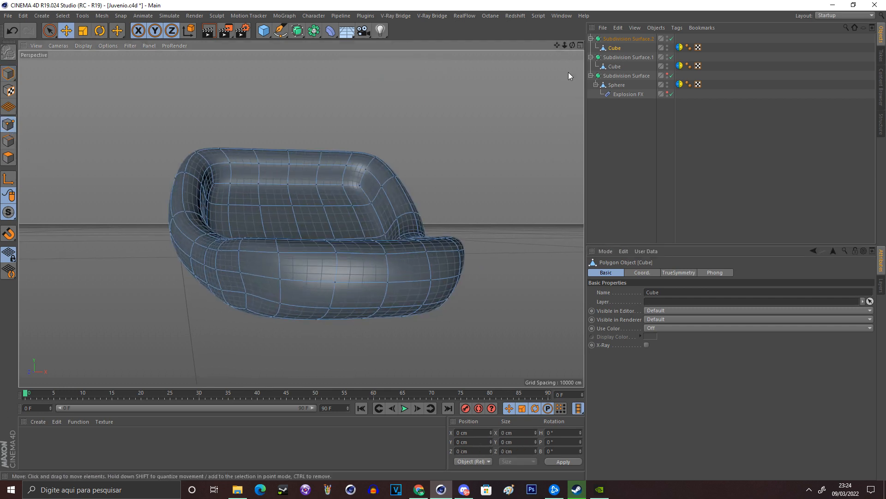
left_click_drag(572, 46, 540, 33)
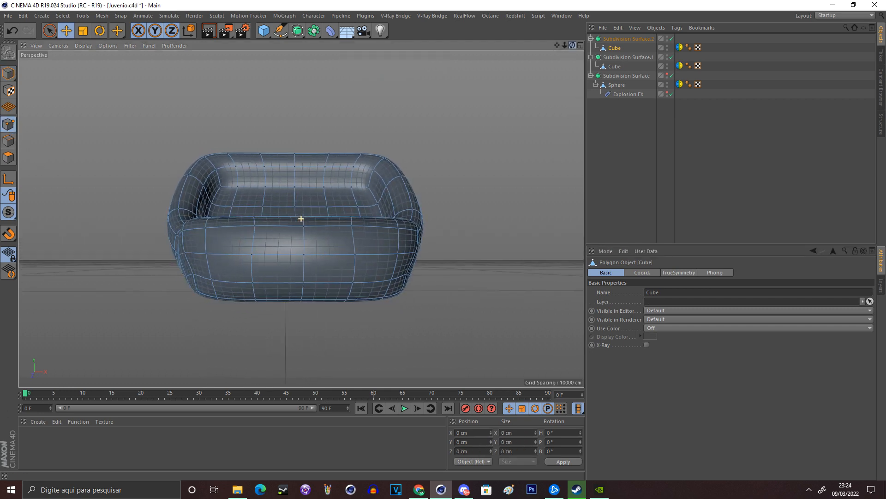
left_click_drag(301, 219, 319, 226, "alt")
left_click_drag(418, 281, 437, 247)
left_click(424, 278)
left_click(317, 304)
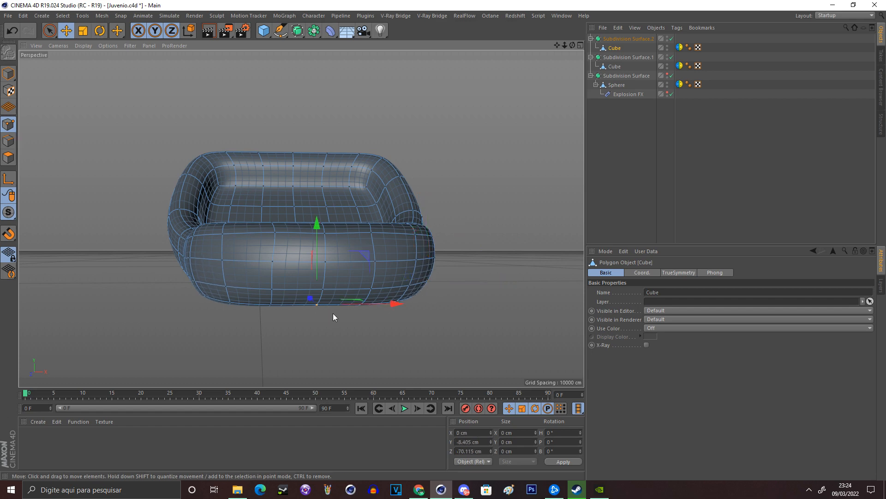
left_click(580, 46)
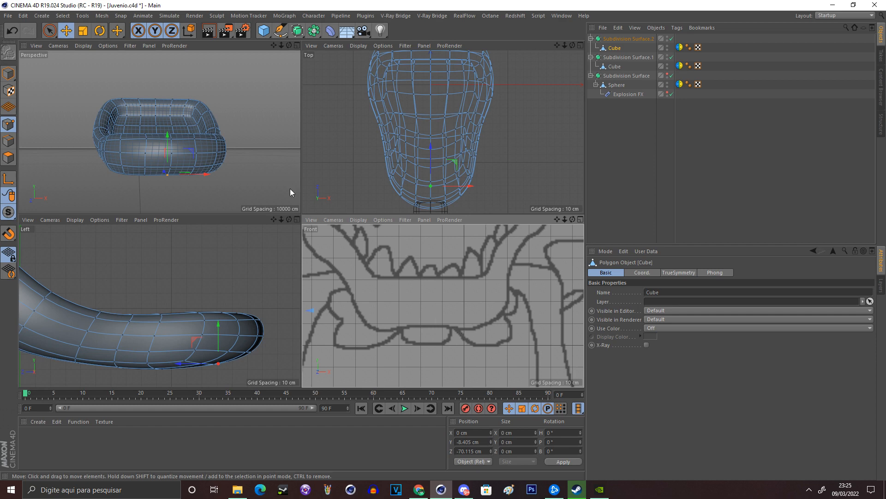
left_click(231, 153)
left_click_drag(170, 174, 175, 178)
left_click(141, 173)
Smear both sides and the tip of the jaw's front inward with the Brush in the Top view, making it narrower and shorter.
left_click_drag(557, 219, 558, 224)
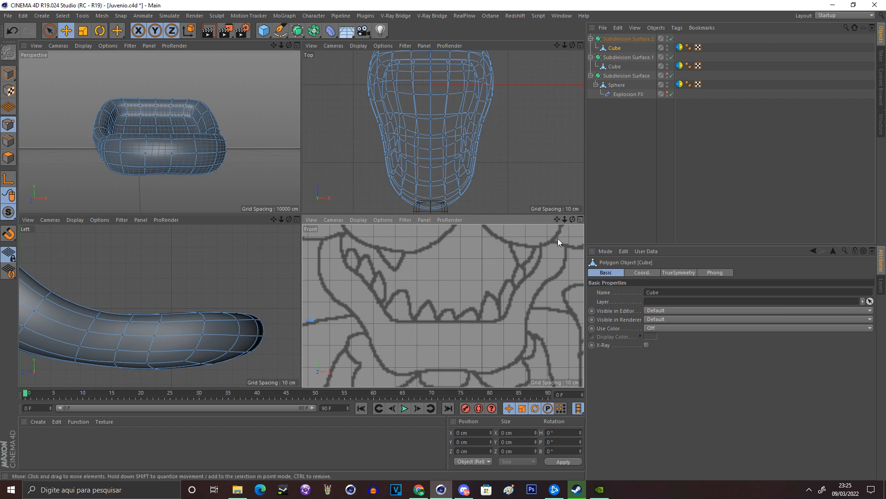
left_click_drag(291, 47, 282, 30)
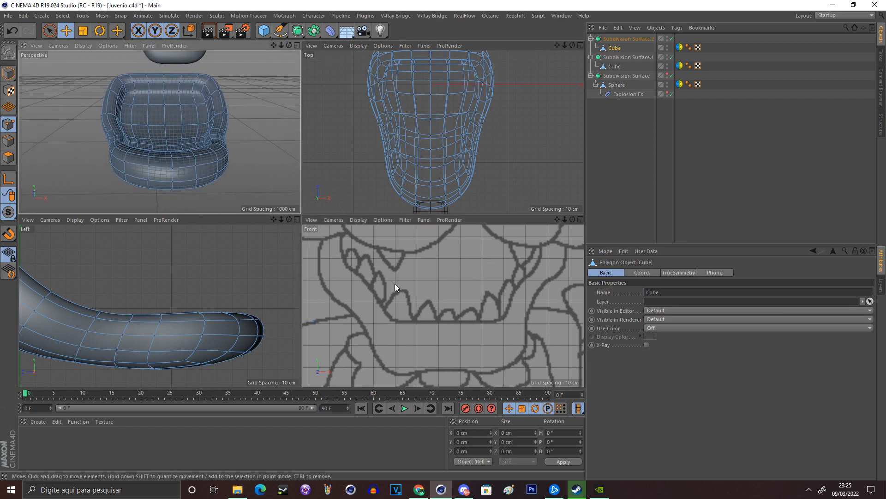
right_click(343, 134)
left_click(376, 184)
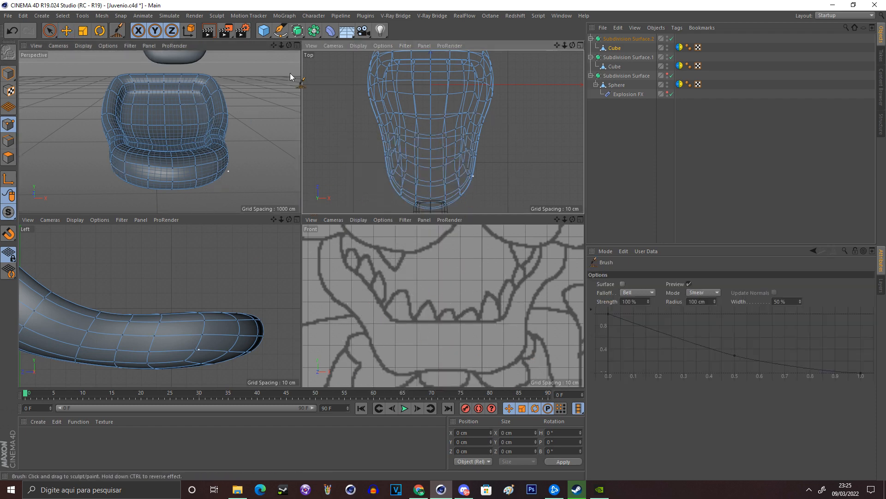
left_click_drag(287, 46, 287, 55)
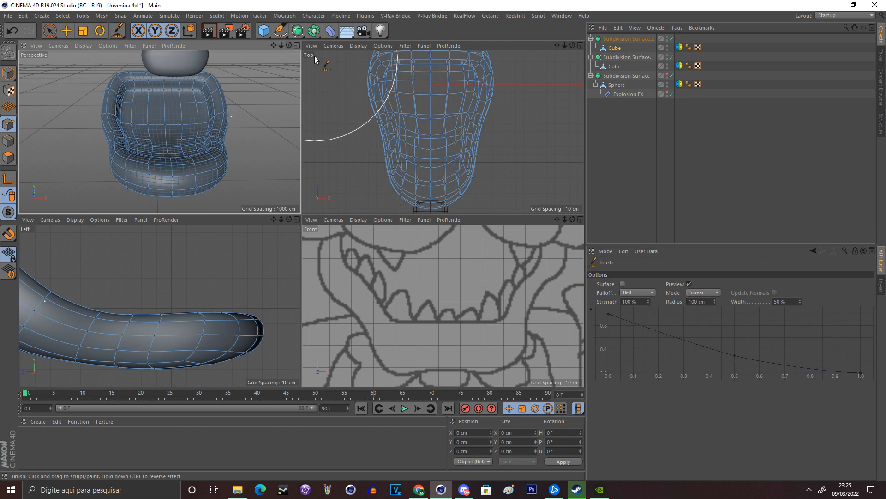
left_click_drag(371, 151, 353, 117)
scroll(383, 132, "down", 1)
mouse_move(420, 201)
left_mouse_down()
mouse_move(409, 182)
mouse_move(387, 178)
left_mouse_up()
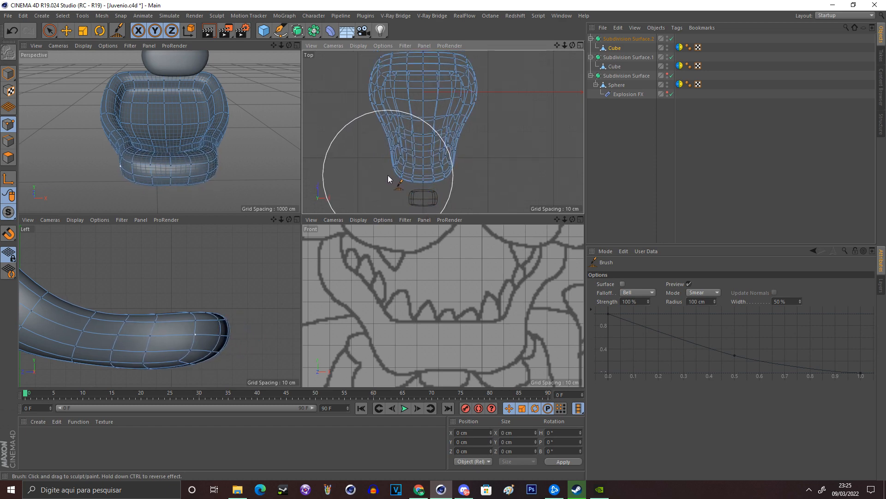
Raise the centre point on the underside of the jaw's front to about 1 cm in Y and check the smoothed shape.
key("e")
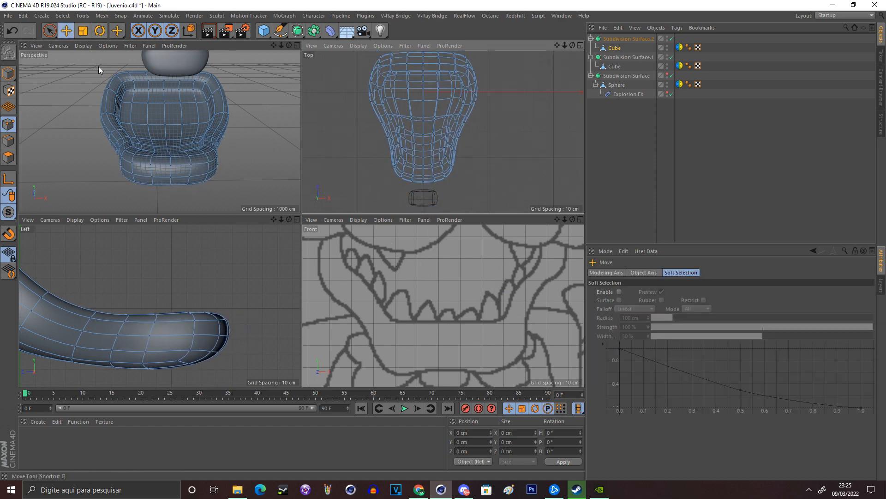
left_click(172, 184)
left_click_drag(171, 150, 171, 149)
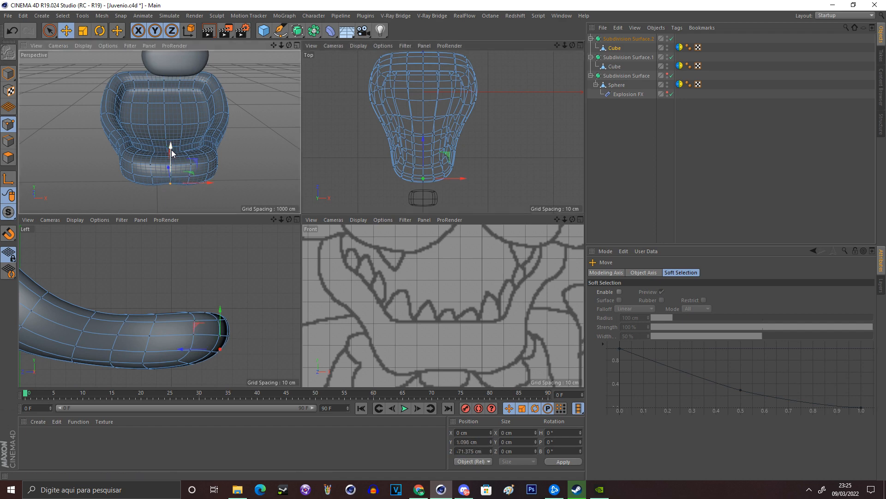
left_click_drag(159, 132, 106, 139, "alt")
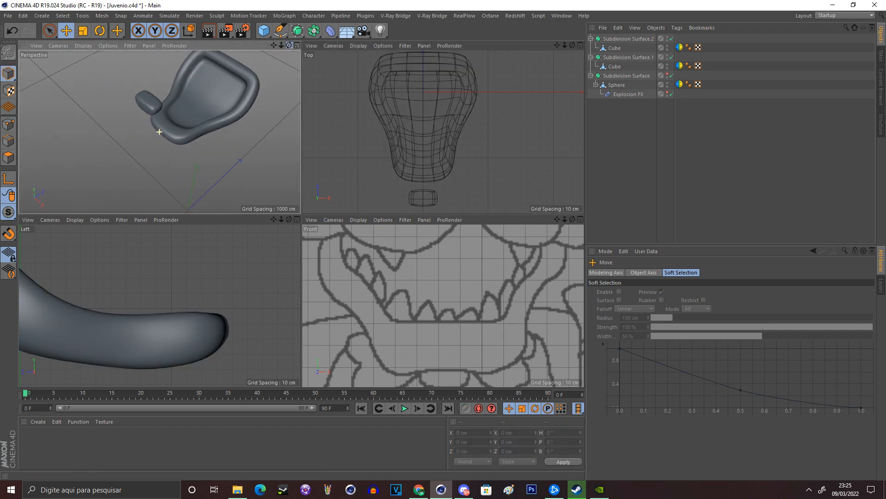
scroll(160, 131, "up", 6)
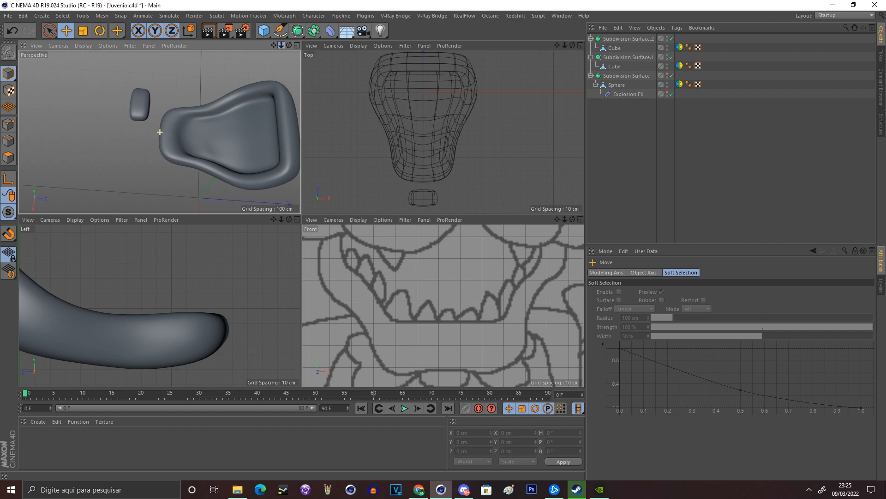
Select the curved band of polygons at the front inside the mouth and move it forward to about -50 cm in Z.
left_click(254, 114)
scroll(208, 114, "up", 3)
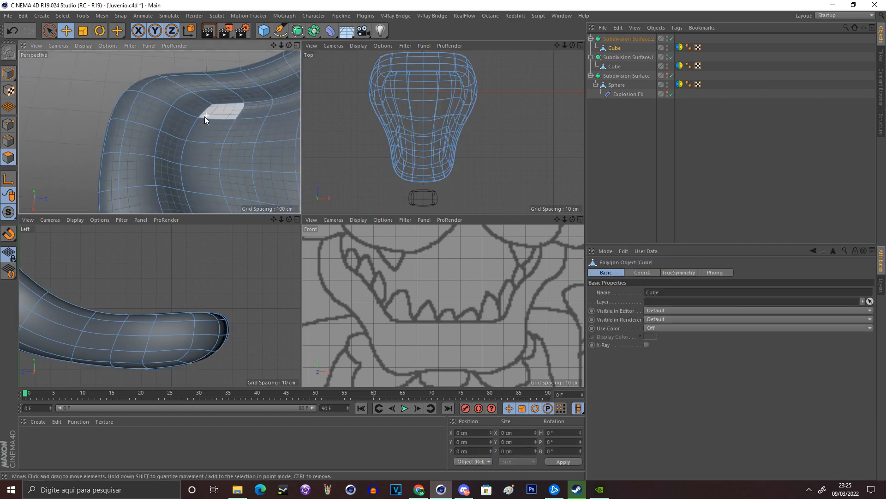
left_click(190, 115)
left_click(177, 161, "shift")
left_click(173, 186, "shift")
left_click_drag(170, 179, 186, 193, "alt")
left_click_drag(214, 129, 217, 136)
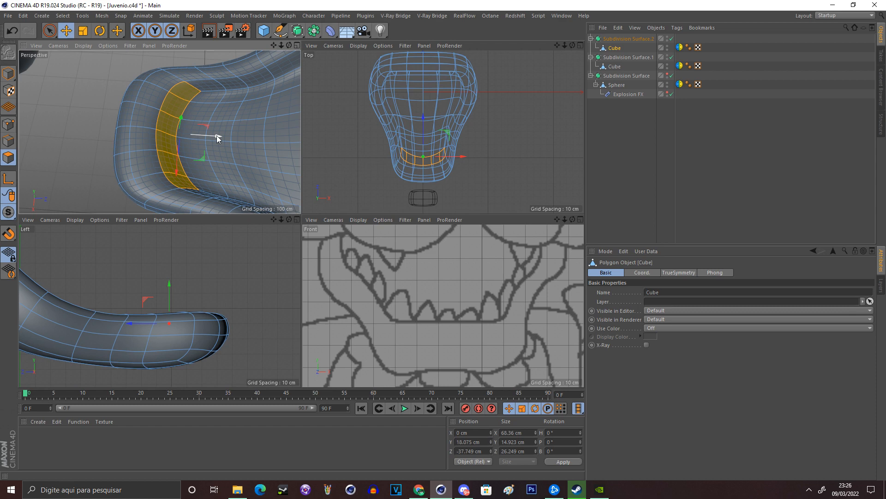
left_click_drag(218, 138, 198, 144)
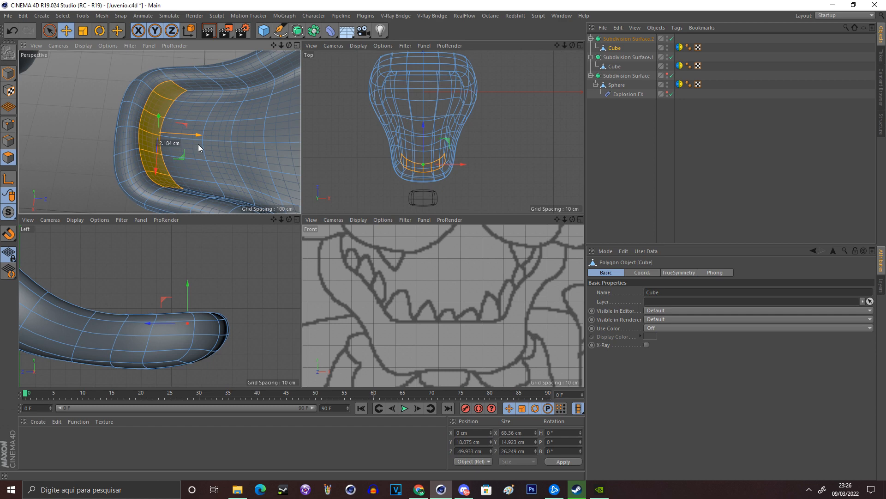
left_click(97, 93)
Select the next curved row of polygons on the mouth floor and move it forward toward the front wall.
left_click(198, 99)
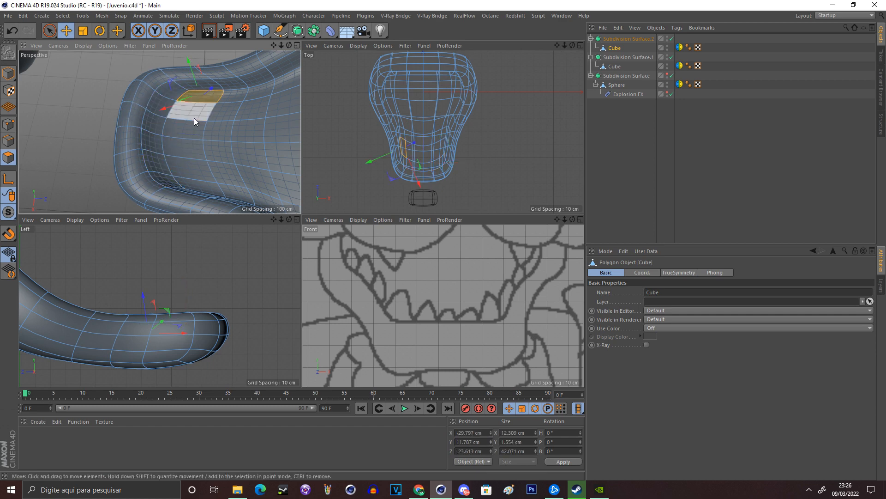
left_click(194, 117, "shift")
left_click(182, 145, "shift")
left_click(189, 180, "shift")
left_click_drag(240, 137, 225, 139)
left_click(110, 117)
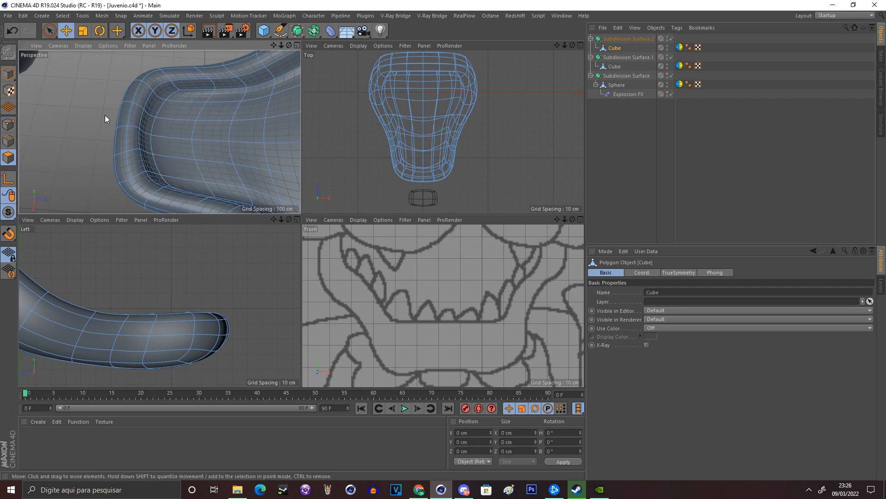
Select the points along the front inner rim in Point mode and move them back to about -51 cm in Z.
left_click(7, 126)
left_click(170, 81)
left_click(153, 91, "shift")
left_click(144, 109, "shift")
left_click(139, 128, "shift")
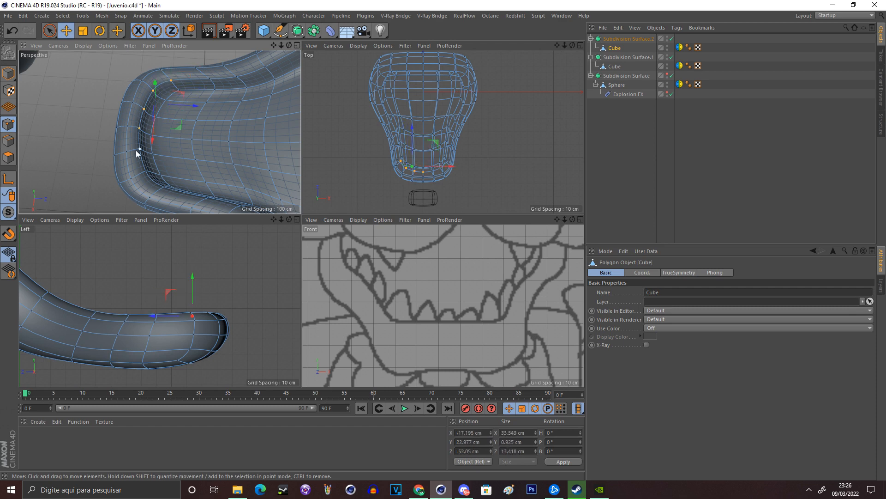
left_click(131, 178, "shift")
left_click(130, 178, "ctrl")
left_click(146, 171, "shift")
left_click_drag(189, 133, 196, 133)
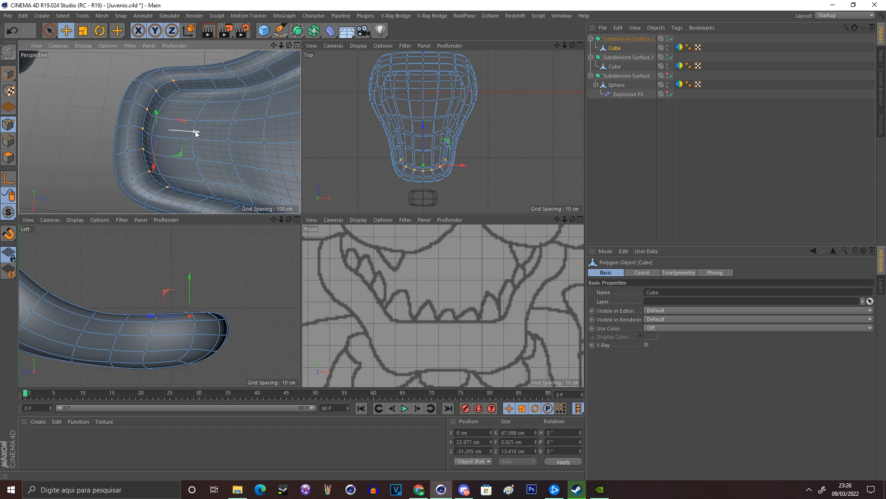
left_click(165, 188, "ctrl")
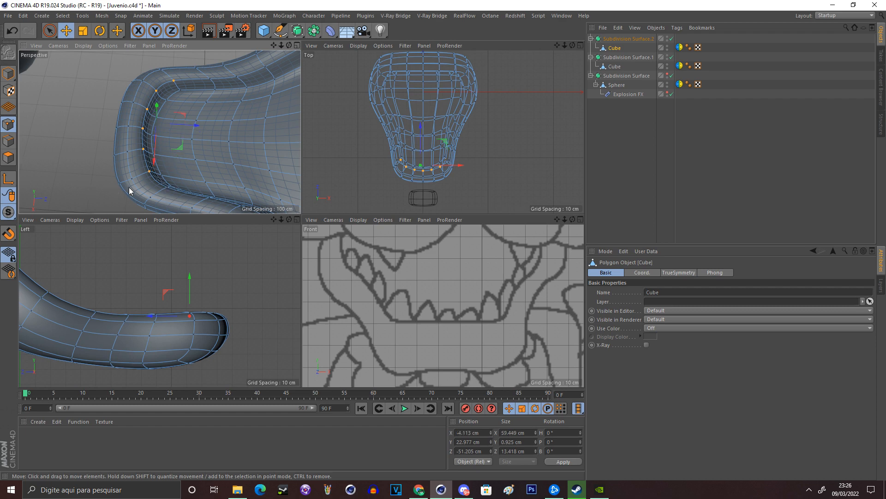
left_click(86, 104)
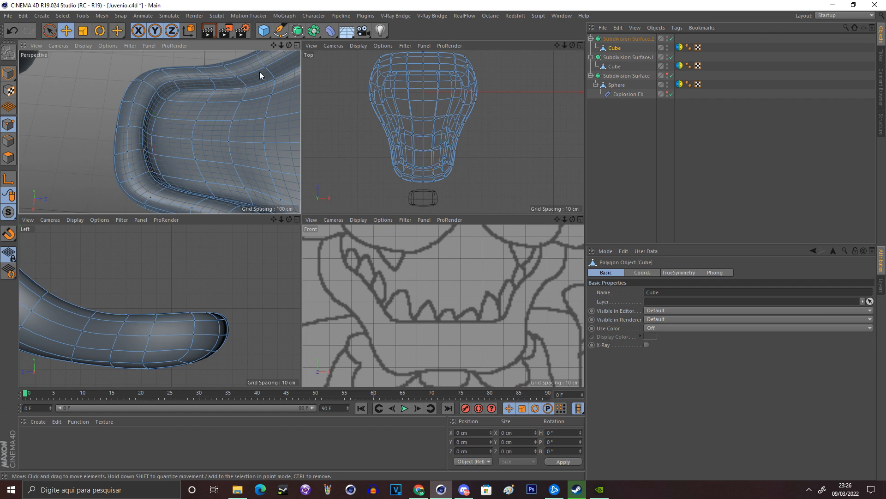
Examine the smoothed jaw from the front and side in an enlarged Perspective view in Model mode.
left_click_drag(121, 125, 207, 125, "alt")
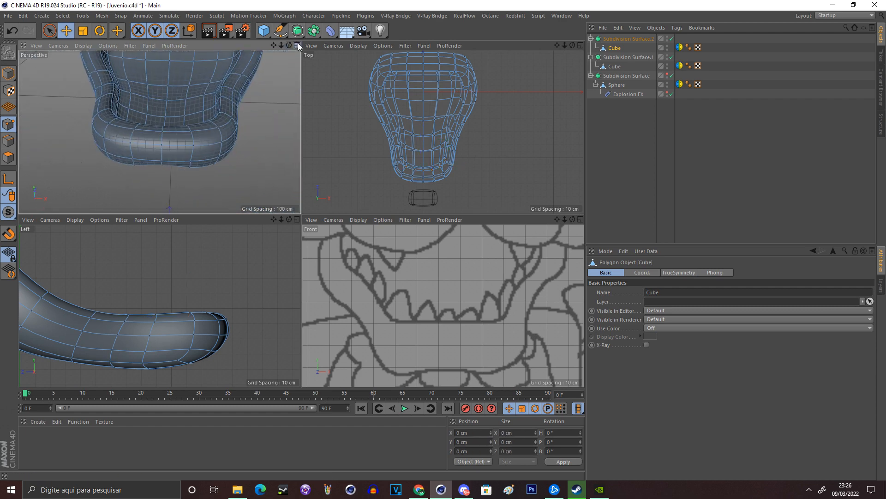
left_click(297, 45)
left_click(8, 74)
left_click(511, 110)
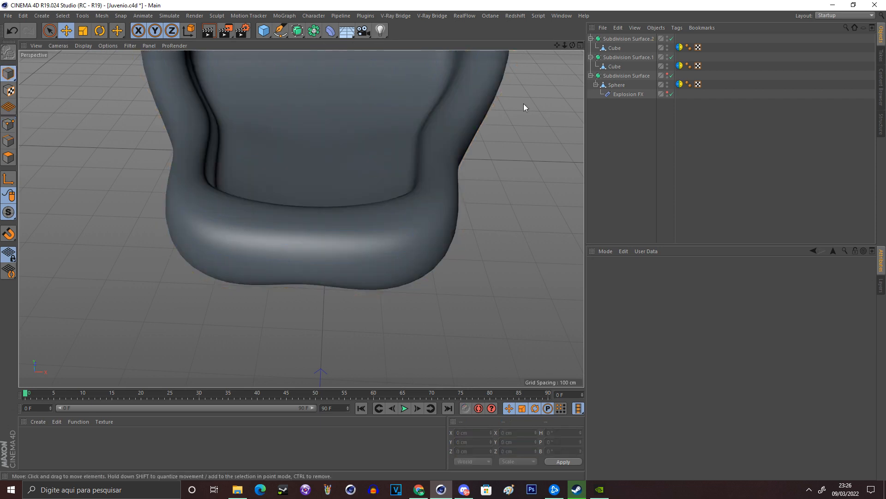
left_click_drag(565, 45, 607, 6)
left_click_drag(301, 218, 301, 219, "alt")
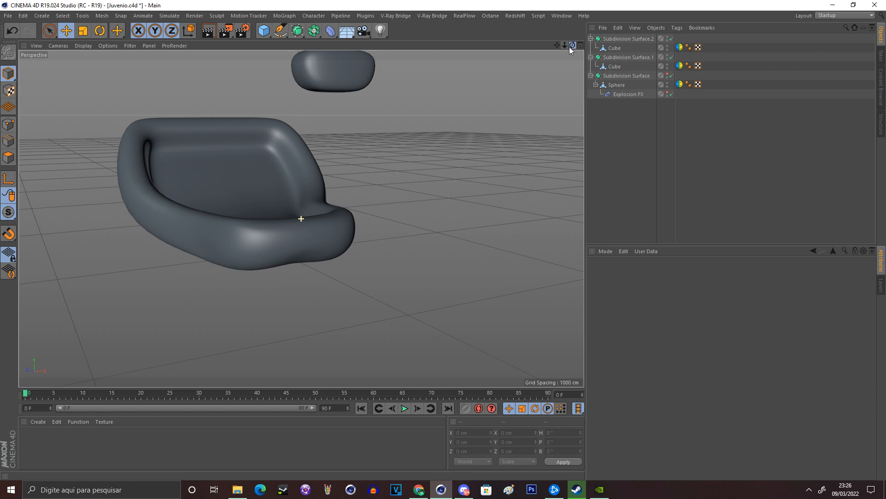
left_click_drag(558, 46, 612, 57)
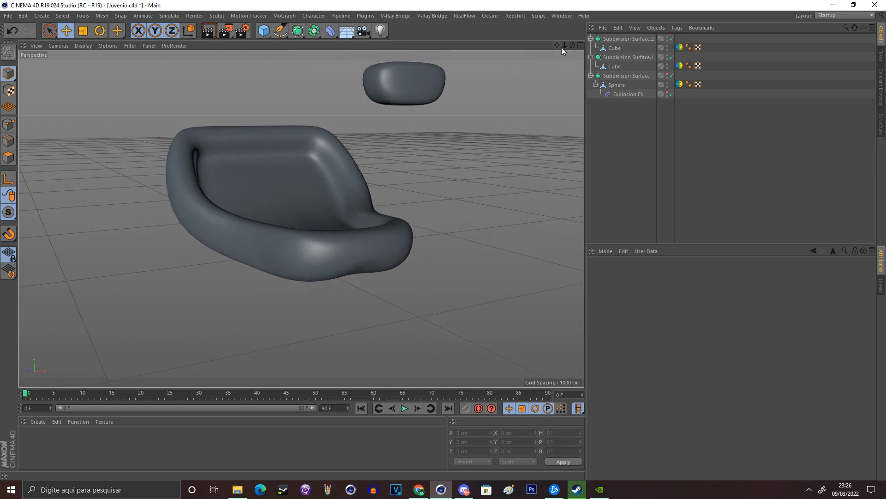
scroll(380, 196, "up", 2)
left_click(377, 200)
left_click(366, 198)
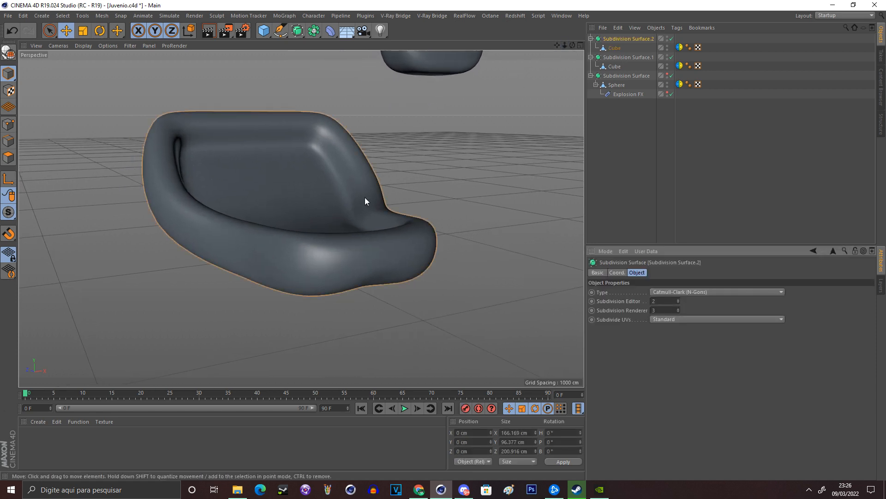
Raise a point on the underside of the jaw's side in Point mode.
left_click(8, 127)
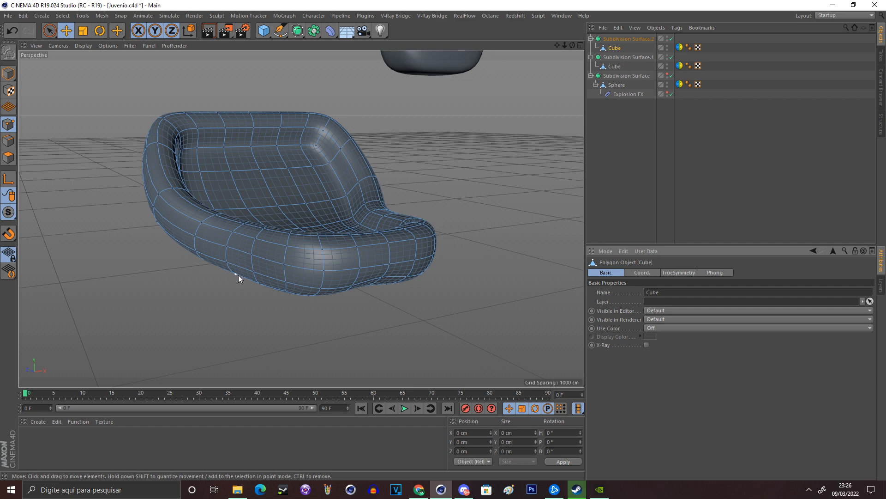
left_click_drag(236, 274, 212, 245)
left_click_drag(198, 252, 166, 245)
left_click_drag(301, 219, 259, 180, "alt")
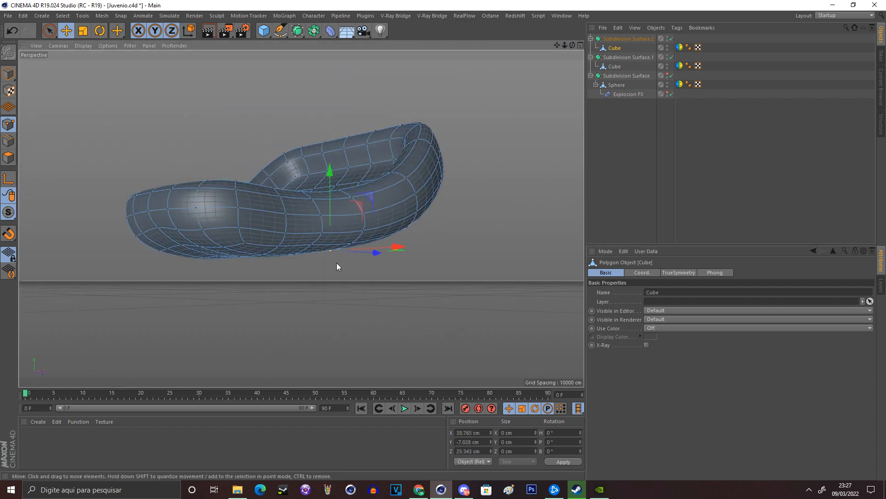
left_click_drag(333, 258, 333, 248)
Select a group of neighbouring points on the jaw, nudge them upward and sideways, and deselect them.
left_click_drag(333, 249, 350, 309, "alt")
left_click(264, 114)
left_click(266, 129, "shift")
left_click(294, 128, "shift")
left_click_drag(279, 83, 279, 69)
left_click_drag(236, 110, 236, 105)
left_click_drag(241, 124, 240, 120)
left_click(524, 70)
Select the points around the jaw's rear outer corner, pull them inward, and deselect them.
left_click_drag(152, 249, 407, 198, "alt")
left_click(235, 123)
left_click(261, 174, "shift")
left_click(283, 239, "shift")
left_click_drag(187, 189, 167, 193)
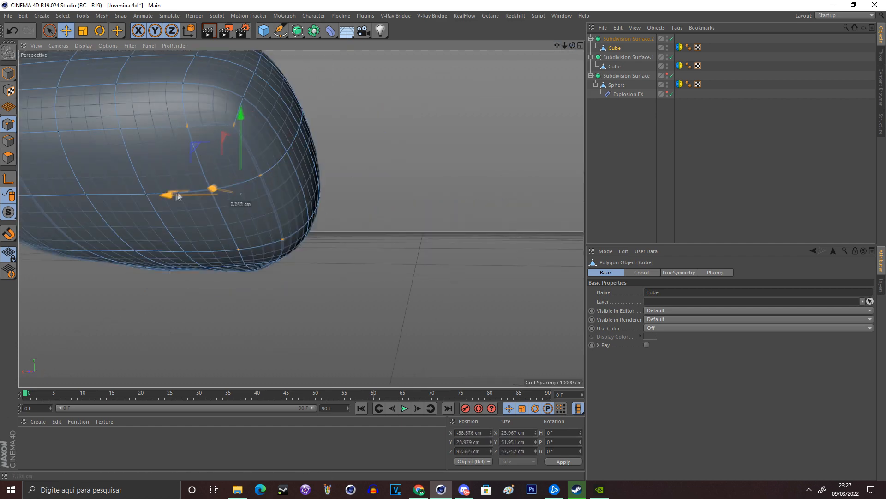
left_click(392, 153)
Reposition a point on the lower outer edge of the jaw's side, deselect it, and return to Model mode.
left_click_drag(392, 184, 258, 198, "alt")
right_click_drag(302, 219, 258, 219, "alt")
mouse_move(572, 45)
left_mouse_down()
mouse_move(565, 49)
mouse_move(569, 27)
mouse_move(571, 46)
mouse_move(600, 45)
mouse_move(552, 46)
mouse_move(572, 35)
mouse_move(572, 43)
left_mouse_up()
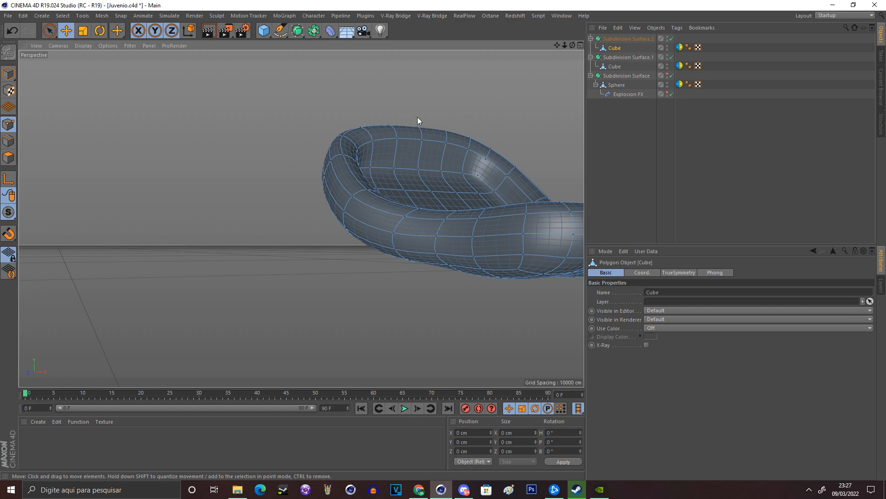
left_click(320, 187)
left_click_drag(572, 46, 641, 46)
left_click_drag(572, 46, 512, 45)
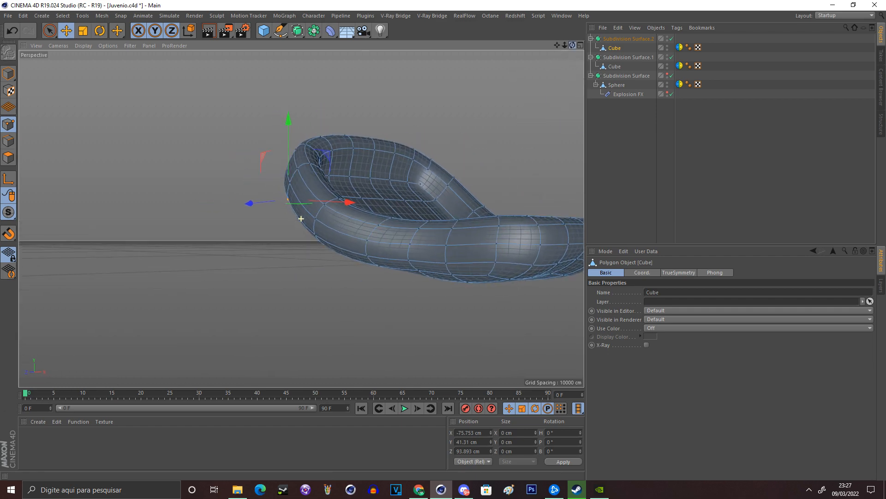
left_click(317, 237)
left_click_drag(346, 232, 366, 243)
left_click(549, 79)
left_click_drag(573, 45, 472, 52)
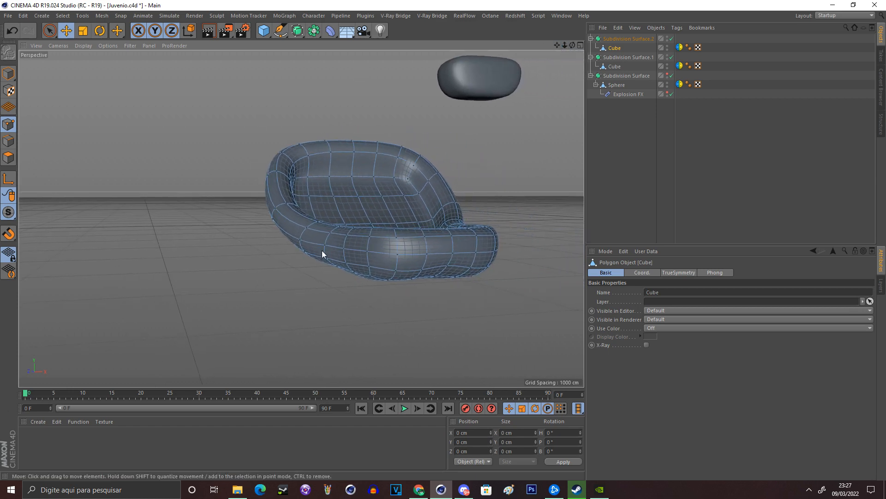
left_click(8, 73)
left_click(118, 123)
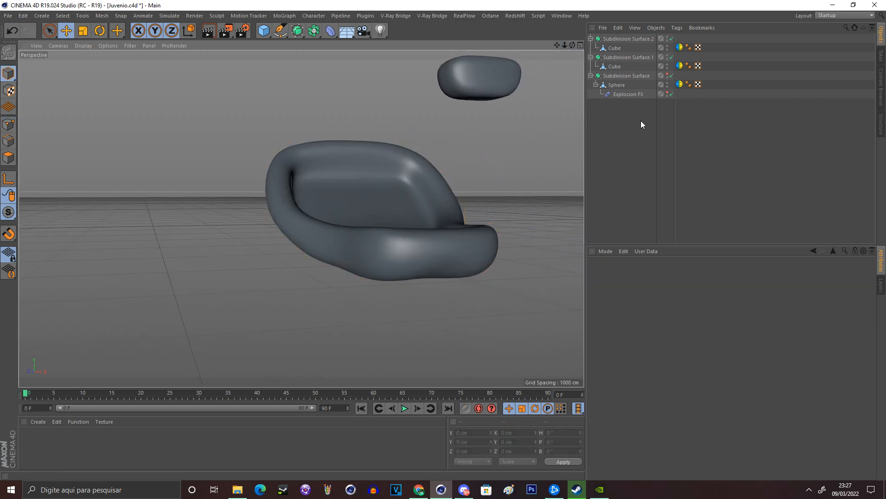
Select the central polygons on top of the jaw's front lip in Polygon mode and raise them to about 24.5 cm in Y.
left_click(442, 243)
scroll(473, 233, "up", 5)
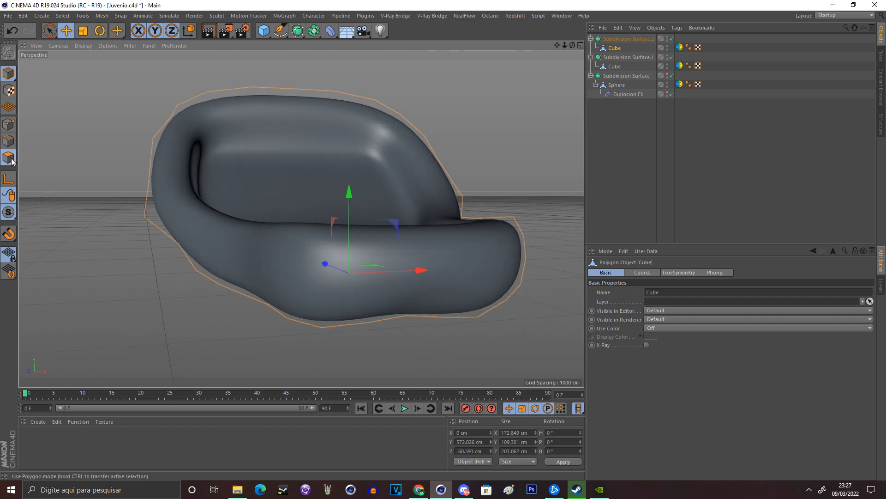
left_click(11, 161)
scroll(438, 246, "up", 2)
left_click(421, 229)
left_click(437, 230, "shift")
left_click_drag(300, 217, 303, 243, "alt")
left_click(384, 215, "shift")
left_click(433, 212, "shift")
left_click_drag(419, 186, 421, 179)
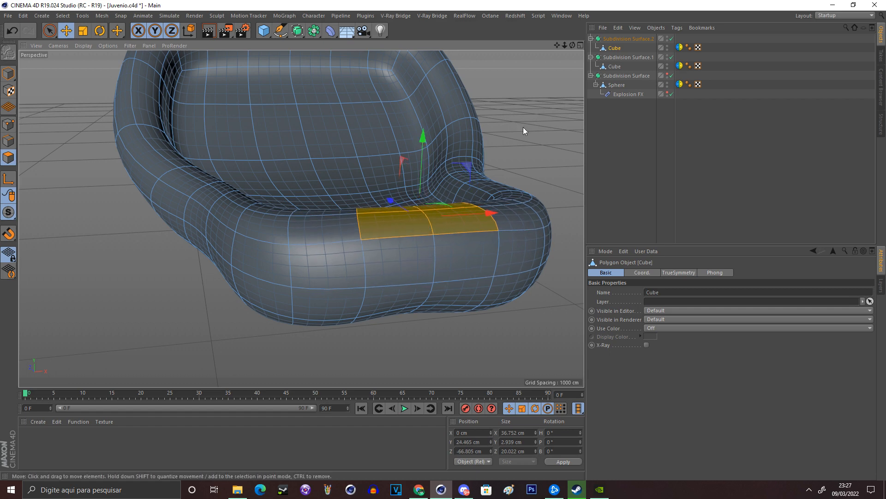
left_click(515, 129)
Return to Model mode, show the head's Subdivision Surface again, and examine how the jaw fits beneath the muzzle.
left_click(9, 73)
left_click(112, 146)
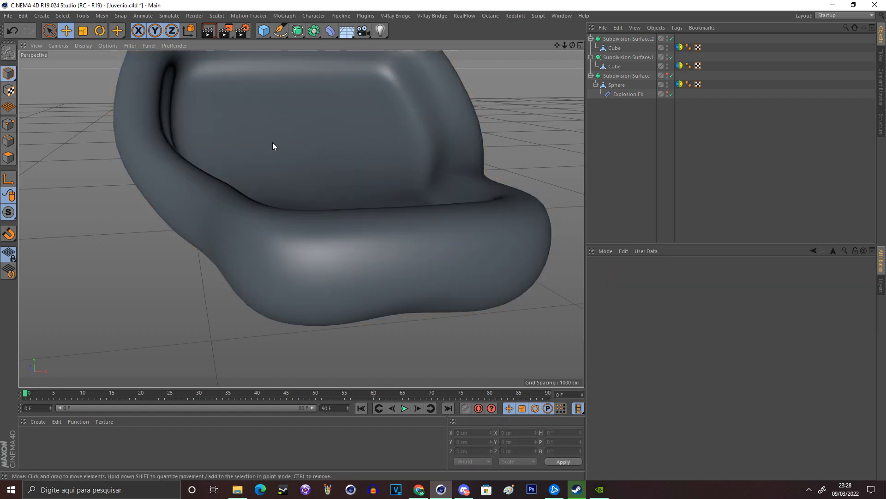
left_click_drag(573, 45, 631, 72)
left_click(670, 76)
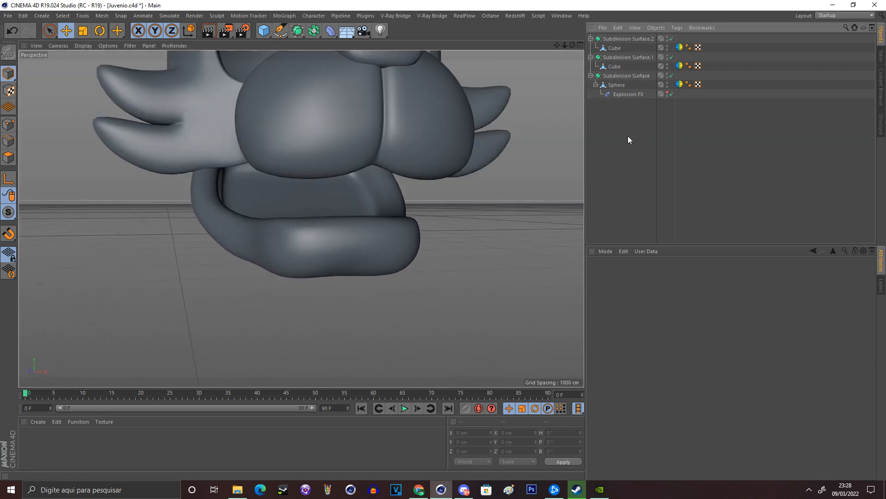
left_click_drag(573, 45, 301, 219)
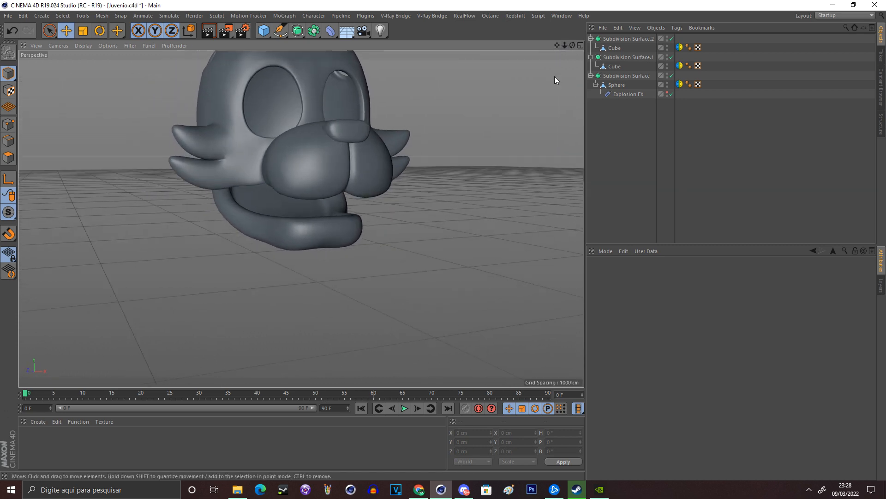
Select the lower jaw and scale it up uniformly to about 199 × 126 × 234 cm.
left_click_drag(573, 44, 398, 210)
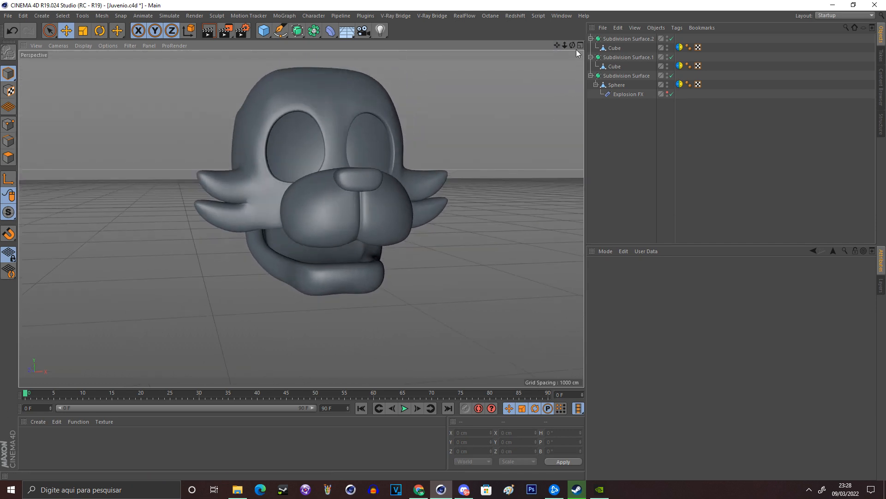
left_click(88, 34)
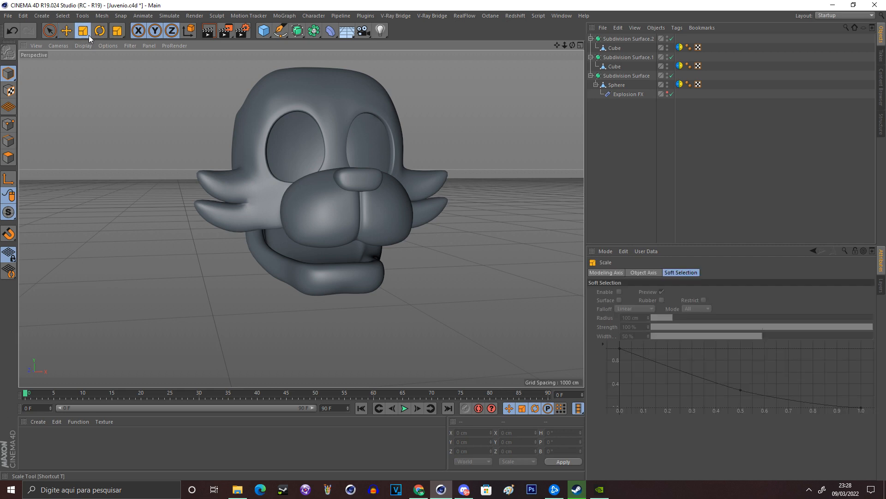
left_click(306, 262)
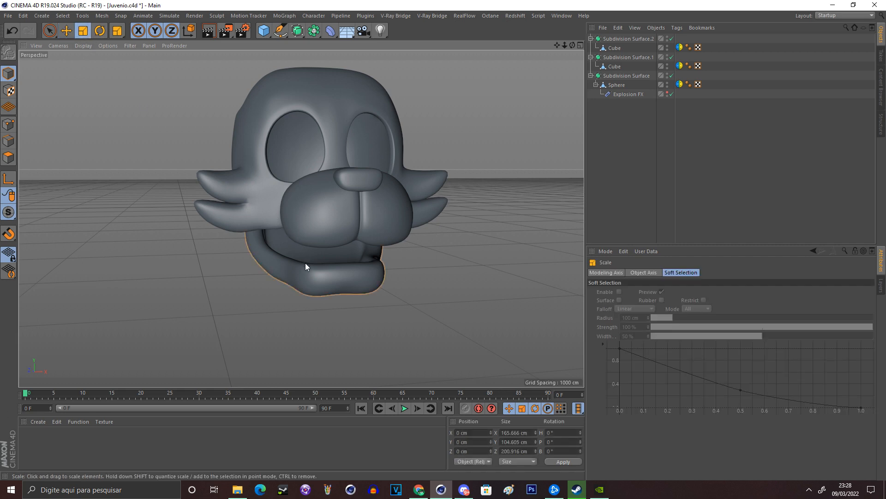
left_click(87, 33)
left_click_drag(183, 189, 220, 179)
key("e")
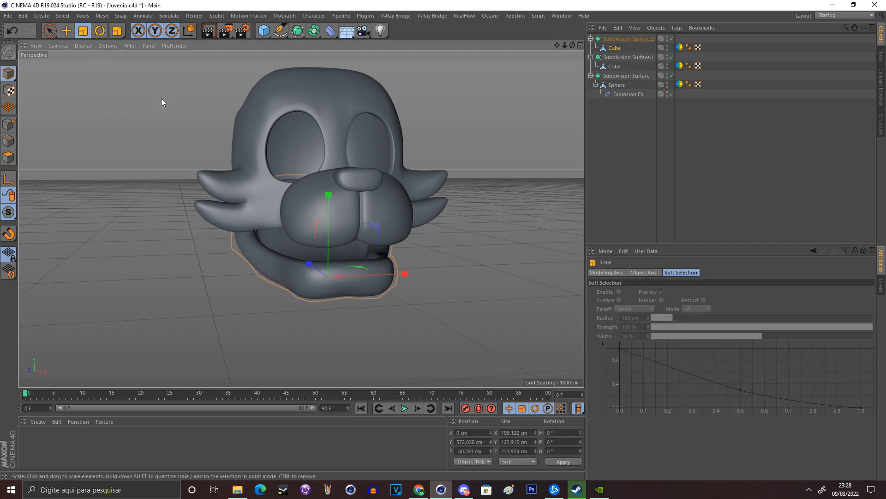
Move the jaw to about Y 570.3 cm and Z -73.4 cm, aligning it beneath the muzzle in the Left view.
mouse_move(310, 263)
left_mouse_down()
mouse_move(312, 271)
mouse_move(313, 264)
left_mouse_up()
left_click(580, 44)
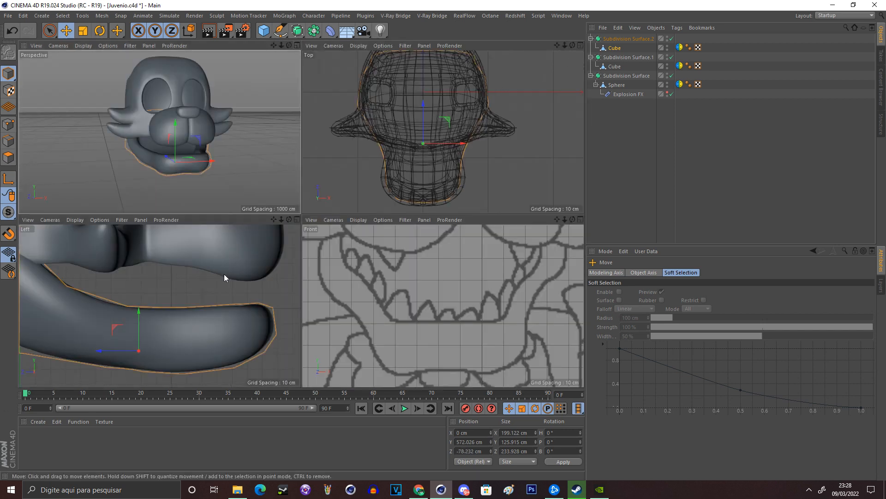
left_click_drag(226, 275, 225, 276)
right_click_drag(276, 220, 273, 219)
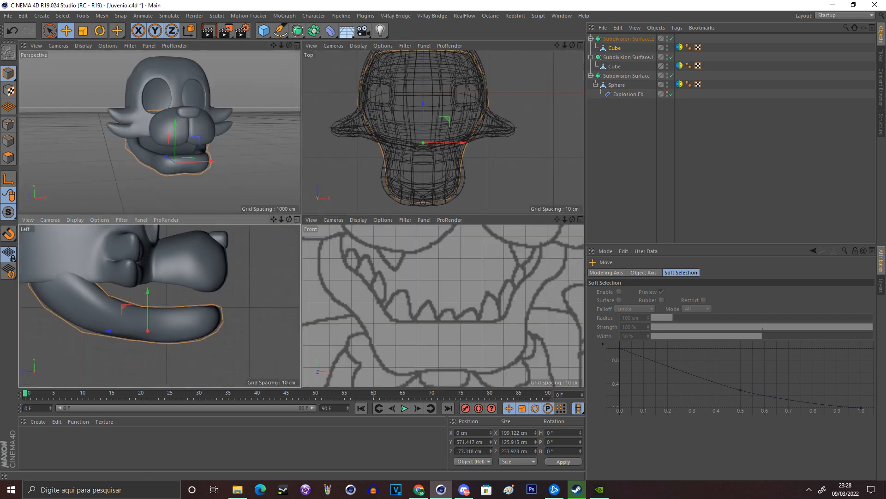
left_click_drag(273, 219, 296, 219)
left_click_drag(259, 242, 255, 243)
left_click(261, 249)
left_click(154, 158)
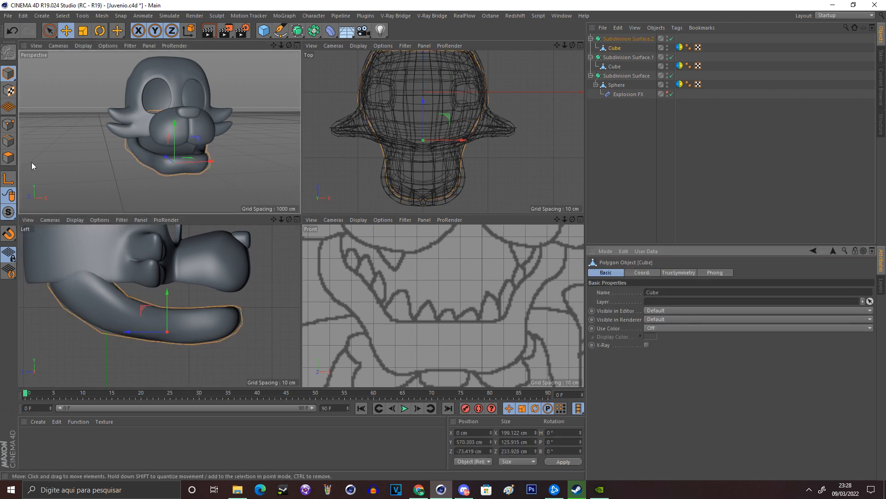
Smear the jaw's rear sides inward in the Top view with the Brush tool in Polygon mode, using a 100 cm radius.
left_click(9, 157)
right_click(54, 146)
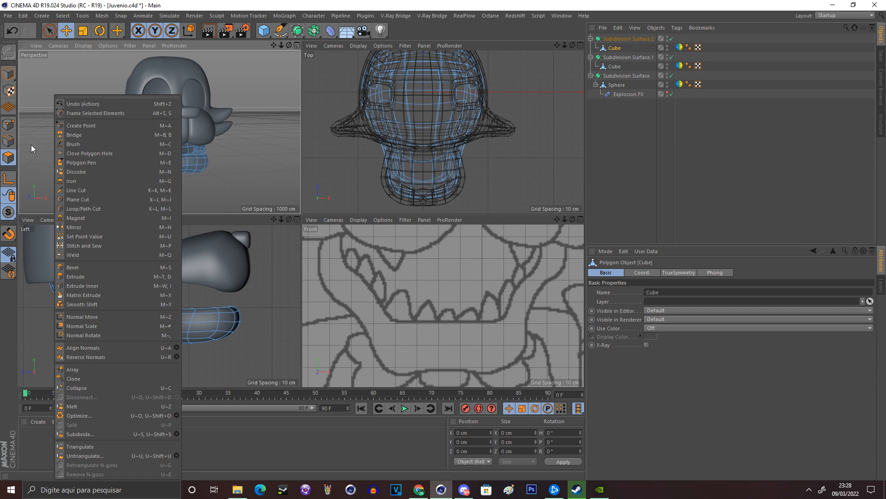
left_click(78, 145)
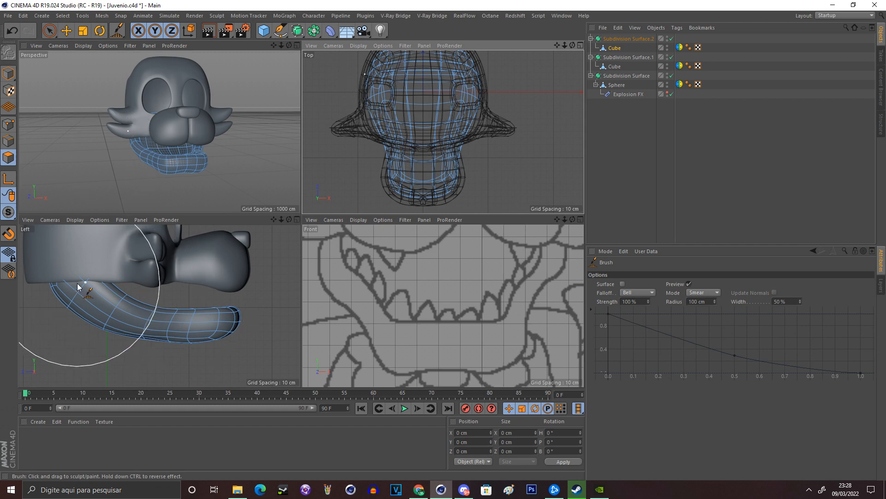
scroll(83, 286, "up", 5)
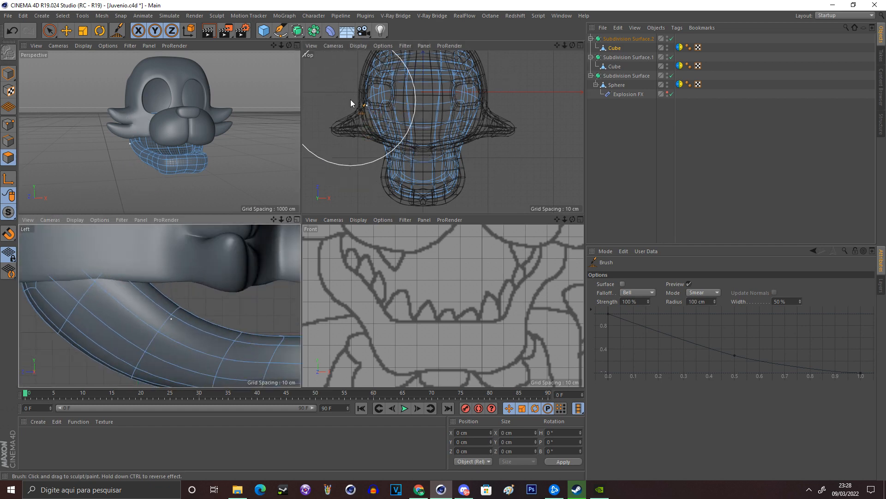
left_click_drag(354, 104, 356, 110)
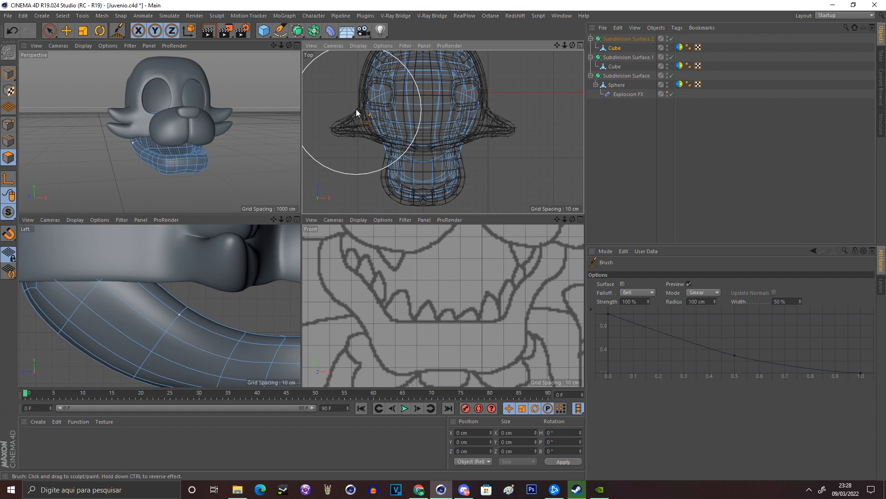
left_click_drag(375, 58, 376, 63)
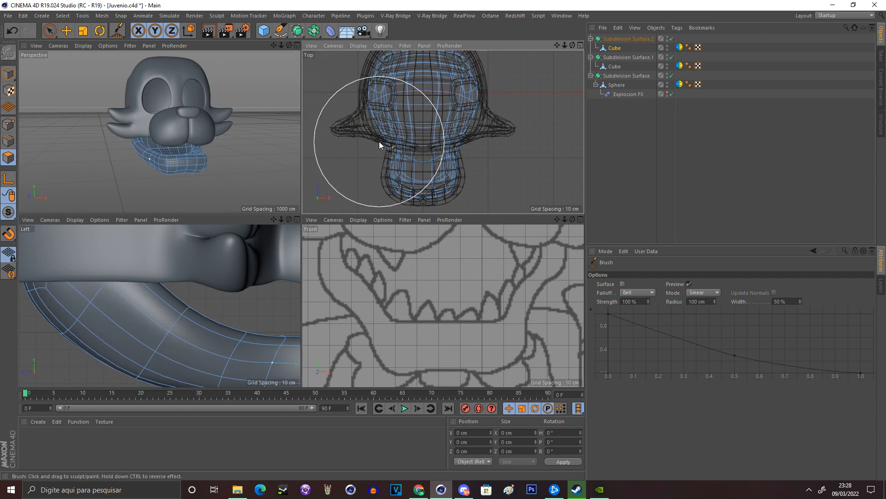
Select the edge loop across the middle of the jaw in the Top view and scale it to about 114 cm in X.
left_click(87, 31)
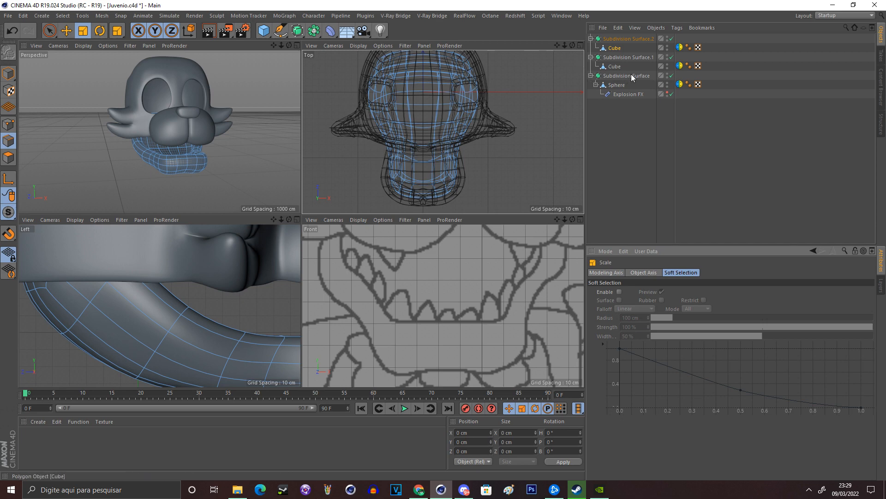
scroll(404, 173, "up", 5)
left_click(405, 145)
double_click(404, 139)
left_click_drag(462, 143, 467, 143)
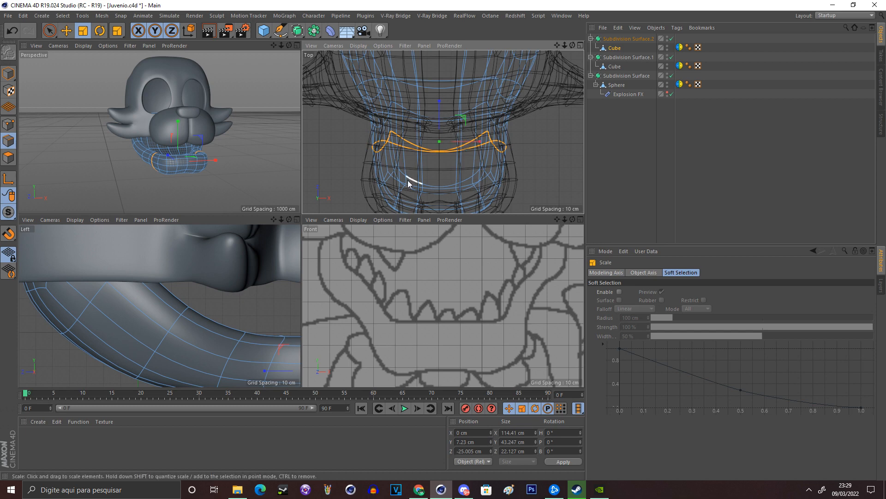
Hide the head's Subdivision Surface and adjust the edges at the jaw's front side corner with the Move tool.
left_click(394, 171)
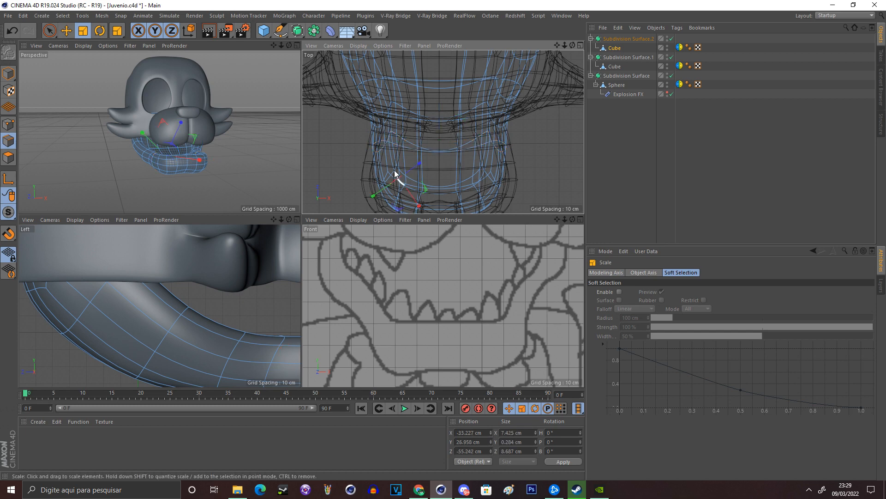
left_click(667, 75)
left_click(66, 31)
left_click_drag(428, 162, 425, 157)
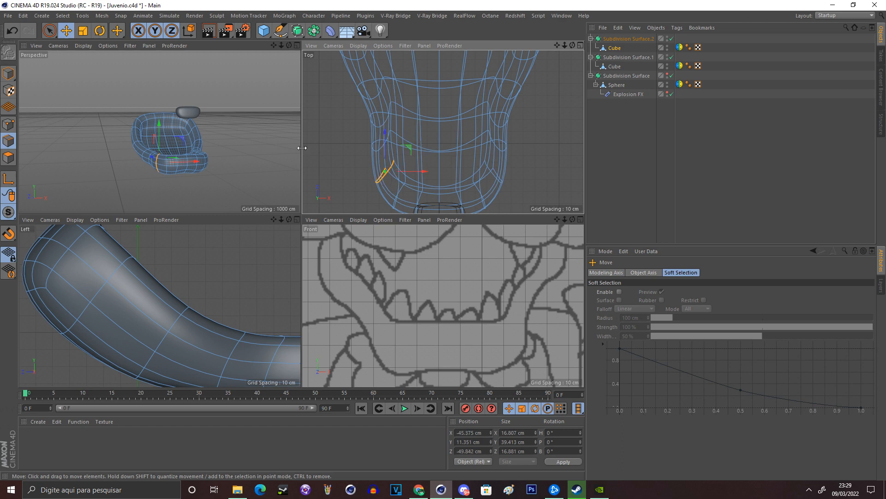
Return to Model mode, deselect the jaw, and show the head's Subdivision Surface again.
middle_click(296, 67)
left_click(8, 74)
left_click(678, 236)
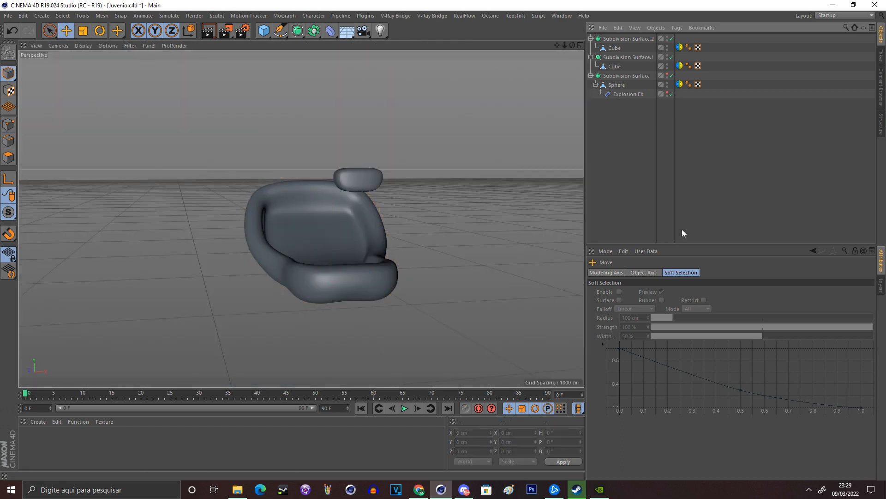
left_click(668, 74)
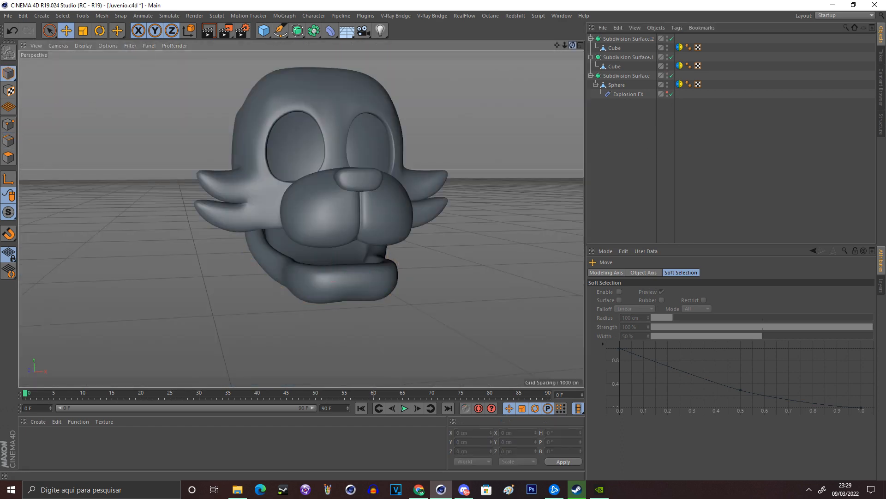
Select the crosswise edge loop at the narrow section of the jaw's underside, widen it slightly in X, and deselect it.
scroll(301, 218, "up", 5)
scroll(301, 219, "down", 5)
left_click(580, 45)
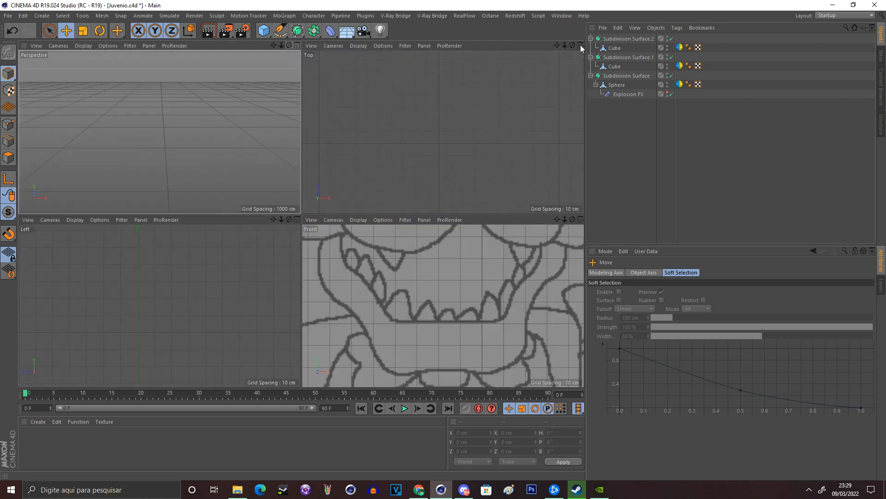
left_click_drag(565, 219, 545, 204)
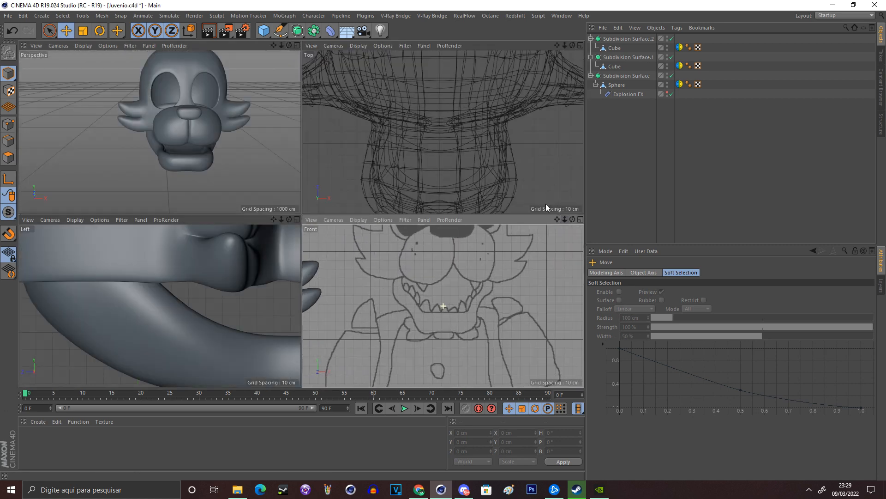
left_click_drag(289, 46, 300, 46)
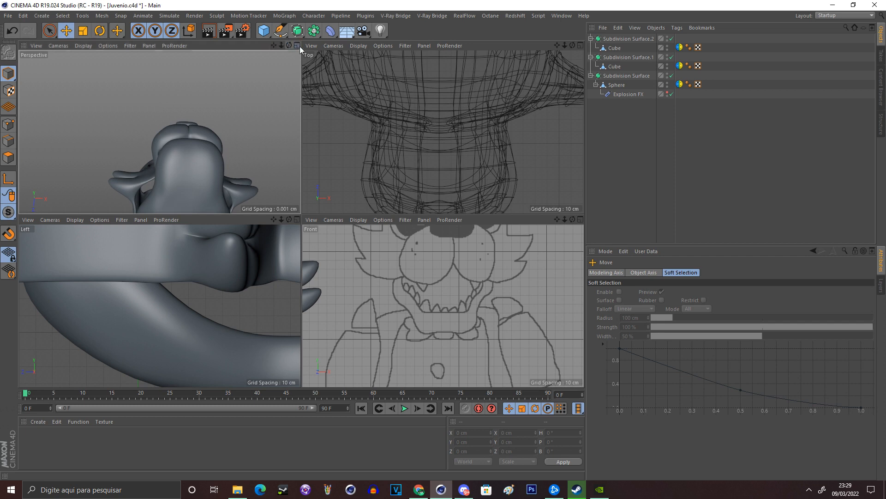
left_click(297, 45)
left_click(322, 289)
left_click(83, 30)
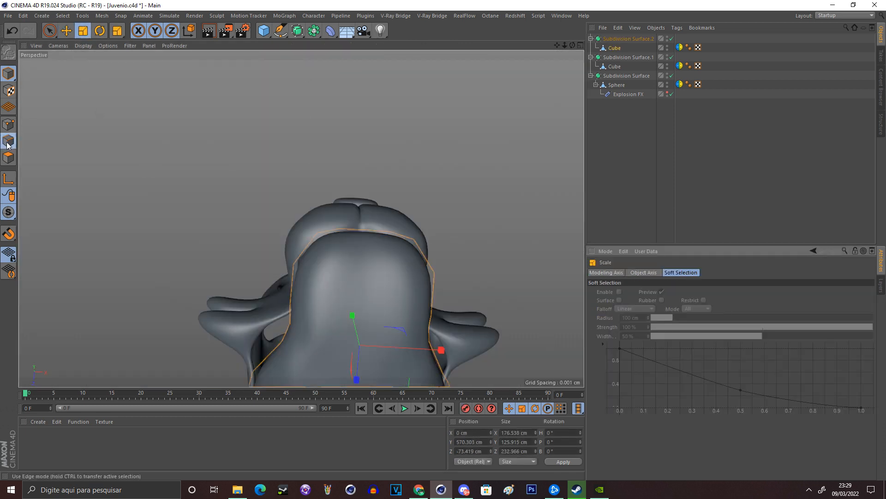
left_click_drag(341, 313, 336, 341)
double_click(343, 343)
left_click_drag(412, 340, 417, 337)
left_click(517, 212)
Adjust a point on the lower outer edge of the jaw's side in Point mode, deselect it, and return to Model mode.
left_click(8, 125)
key("e")
left_click(303, 318)
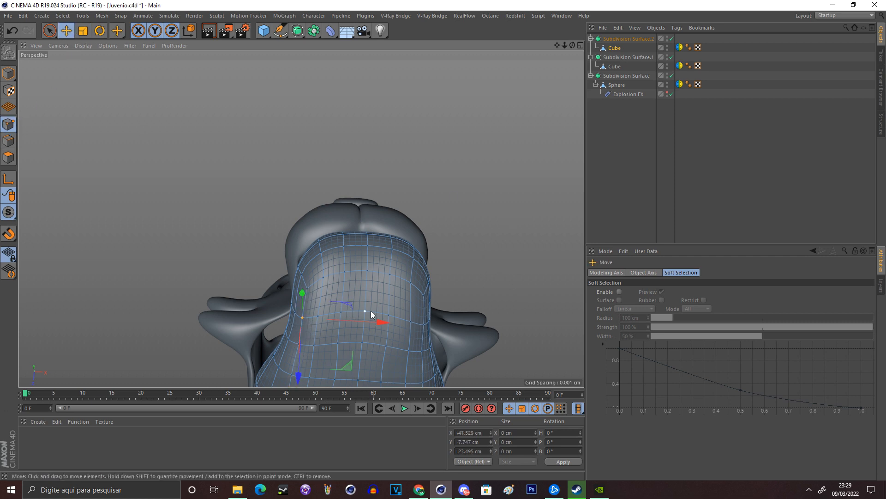
left_click(8, 73)
left_click_drag(572, 45, 270, 251)
left_click(259, 267)
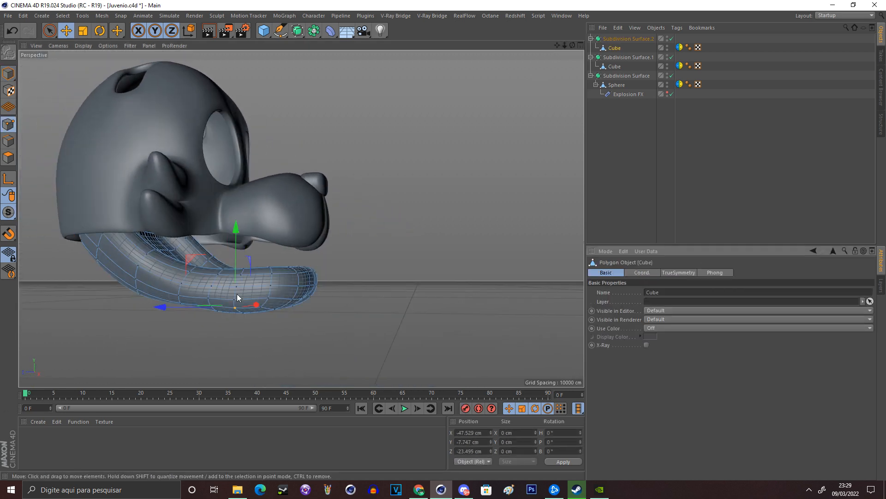
left_click_drag(237, 330, 220, 314)
double_click(220, 315)
left_click(228, 333)
left_click(223, 327)
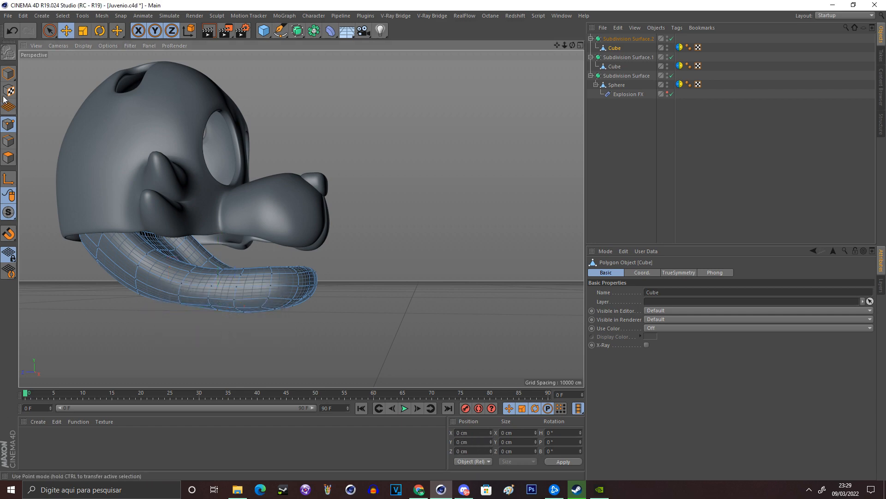
left_click(8, 74)
left_click(481, 132)
Smear the jaw's front tip downward and slightly back in the Left view with the Brush tool in Polygon mode.
left_click_drag(572, 46, 526, 61)
left_click(581, 45)
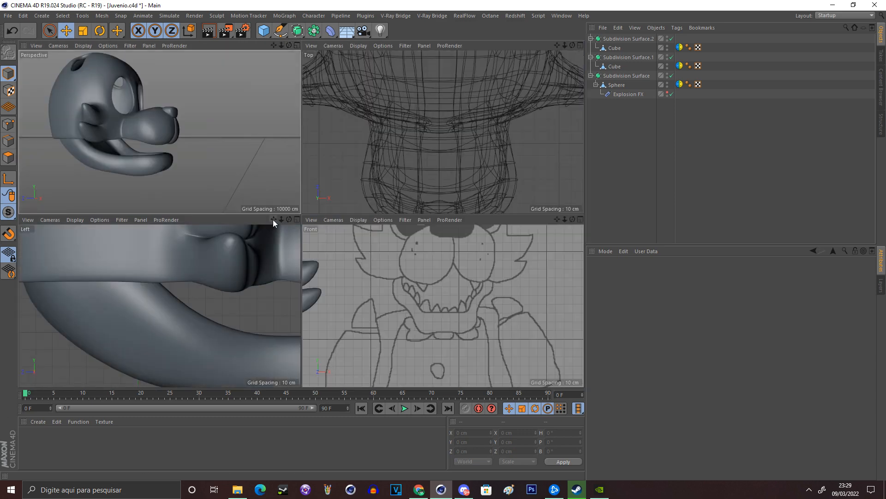
right_click_drag(274, 220, 249, 220)
left_click_drag(276, 220, 256, 216)
left_click(163, 318)
left_click(11, 158)
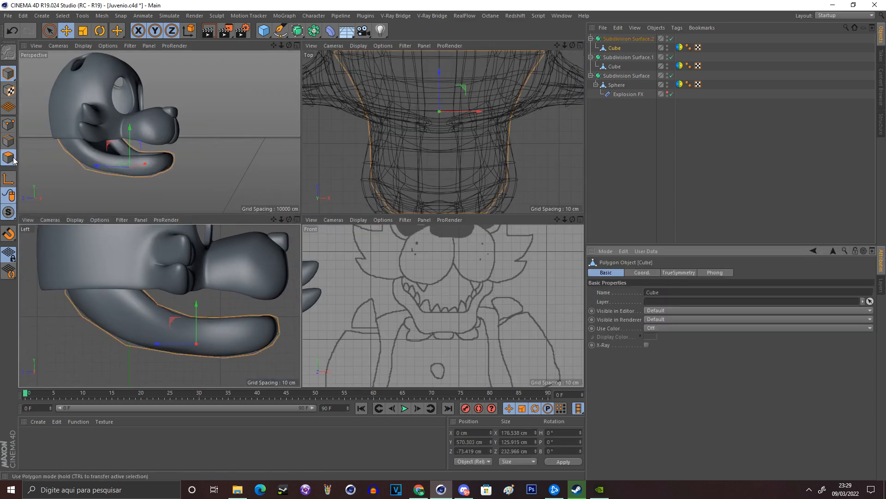
right_click(257, 95)
left_click(270, 146)
mouse_move(248, 329)
left_mouse_down()
mouse_move(277, 345)
mouse_move(247, 352)
mouse_move(238, 368)
mouse_move(258, 368)
mouse_move(156, 314)
mouse_move(245, 257)
mouse_move(242, 325)
mouse_move(273, 342)
mouse_move(247, 329)
left_mouse_up()
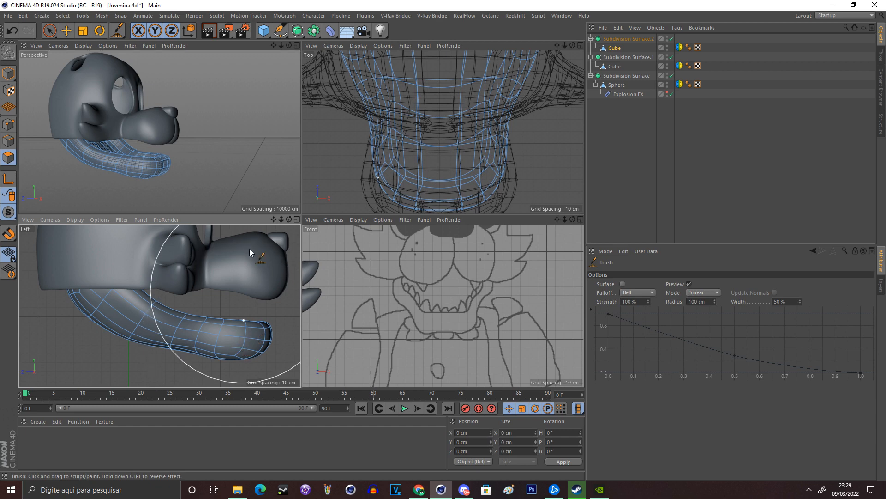
Smear the upper front of the jaw further downward, return to Model mode with the Move tool, and deselect the jaw.
left_click_drag(289, 45, 199, 46)
left_click(298, 46)
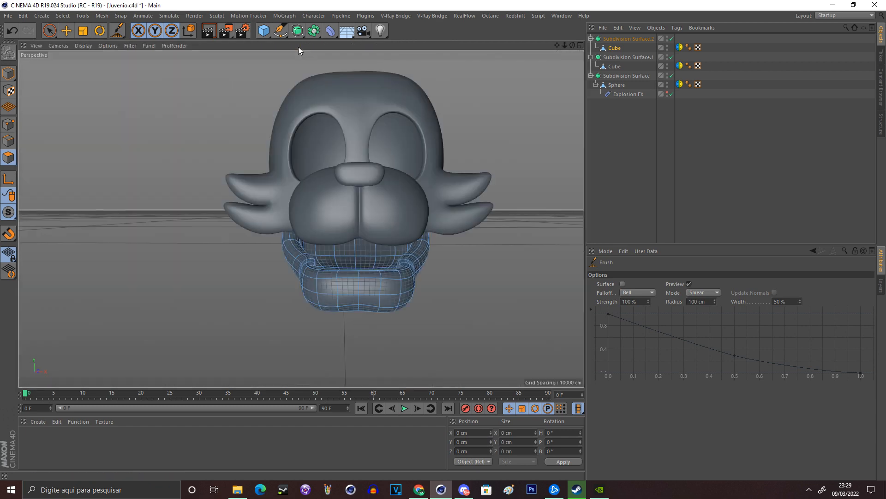
left_click(580, 45)
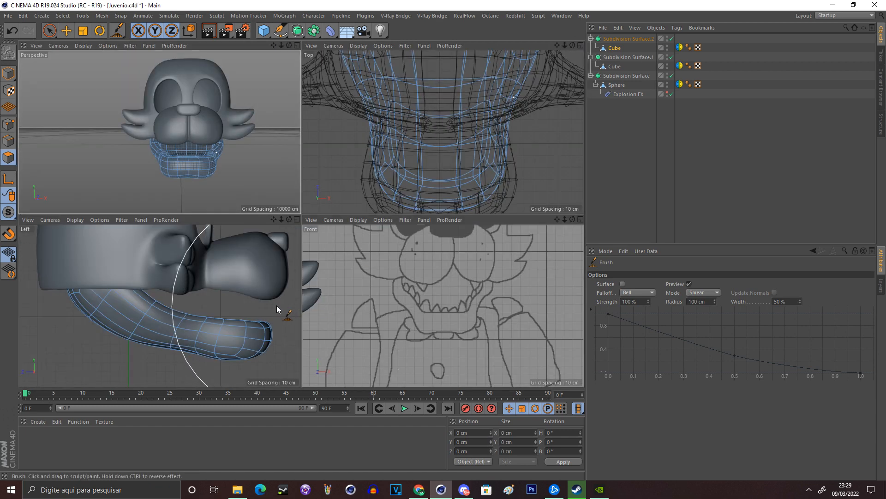
left_click_drag(267, 306, 264, 314)
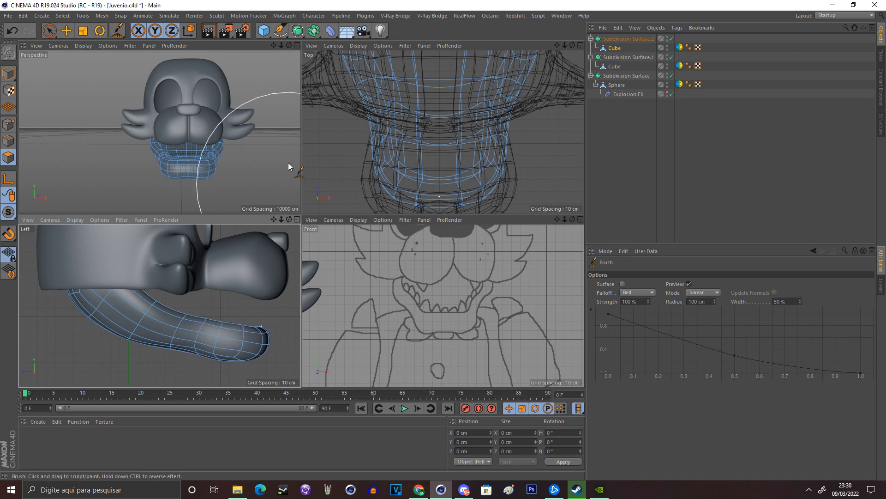
left_click(297, 46)
left_click(65, 30)
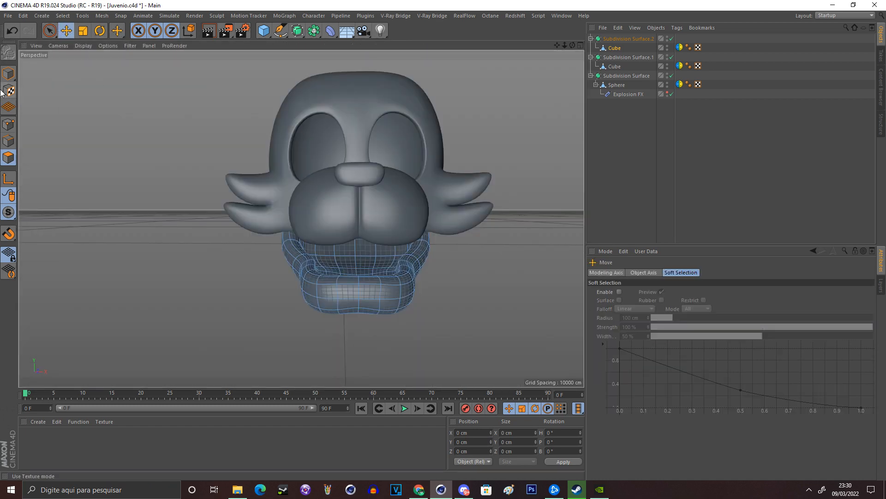
left_click(9, 74)
left_click(46, 90)
Select the jaw, move it forward along Z by about 5 cm, and deselect it.
left_click_drag(558, 45, 556, 49)
left_click_drag(572, 46, 455, 56)
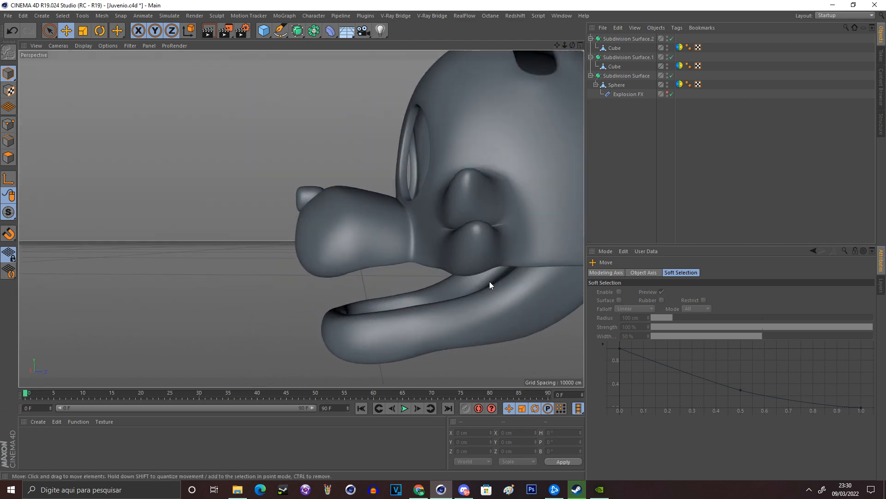
left_click(511, 271)
left_click_drag(503, 330, 497, 330)
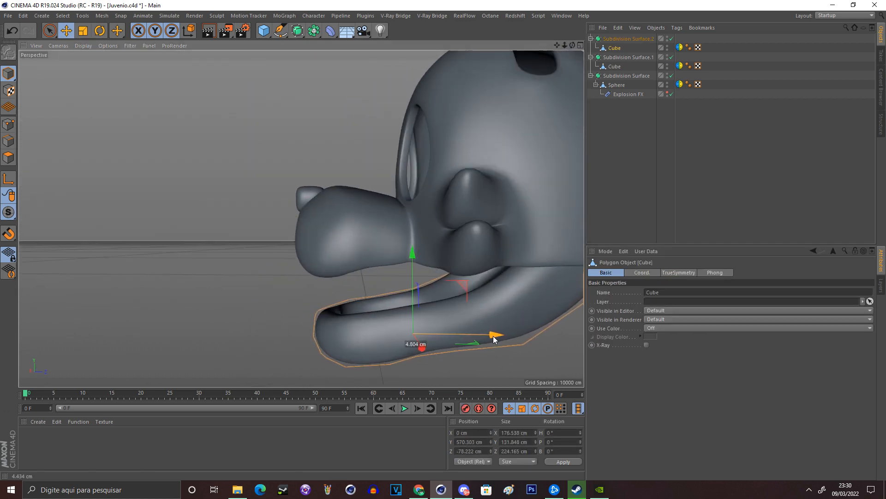
left_click(456, 207)
left_click(388, 107)
scroll(443, 273, "down", 2)
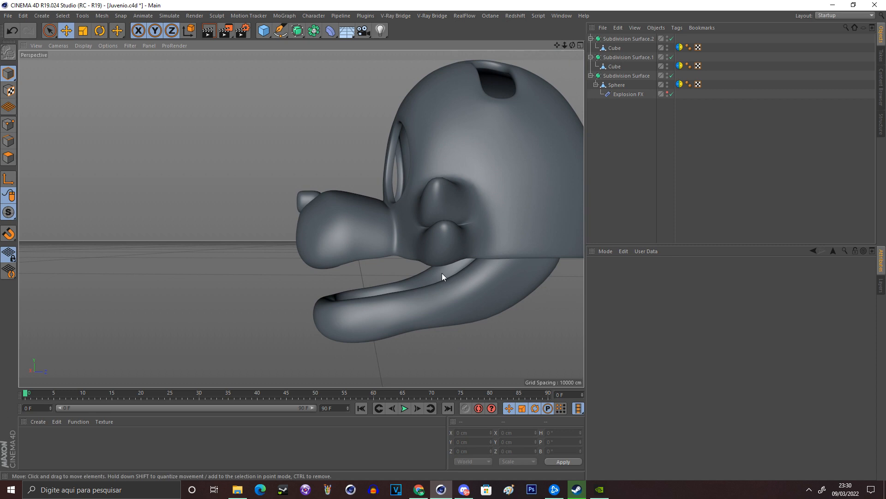
Deselect the jaw and save the project file.
left_click(437, 286)
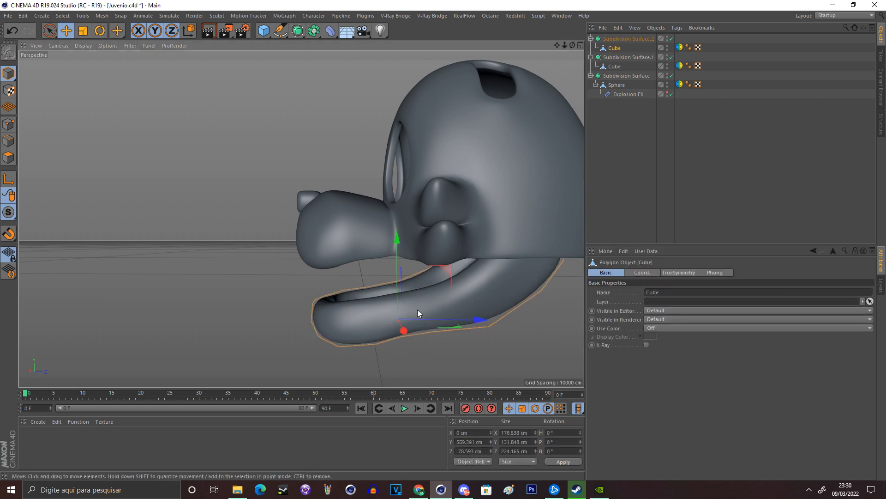
left_click(410, 112)
left_click_drag(573, 45, 301, 218)
left_click(8, 16)
left_click(48, 101)
Add a Cylinder primitive to the scene.
left_click(580, 45)
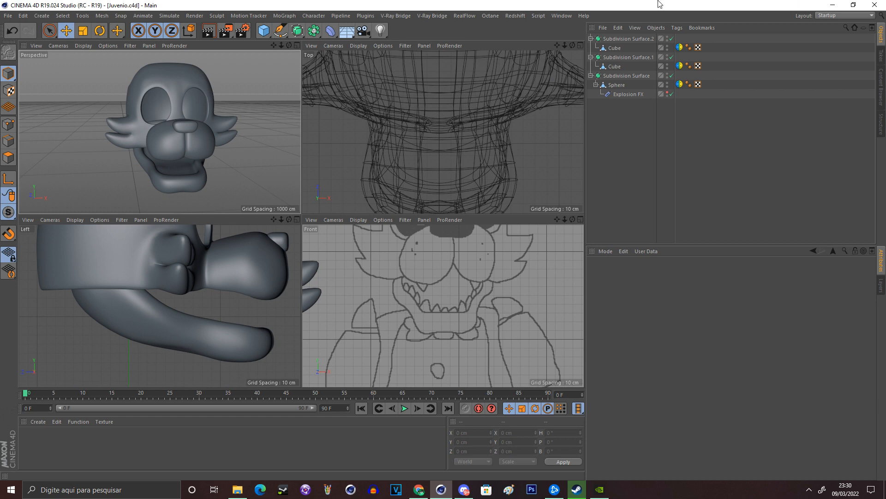
left_click(297, 45)
left_click(263, 31)
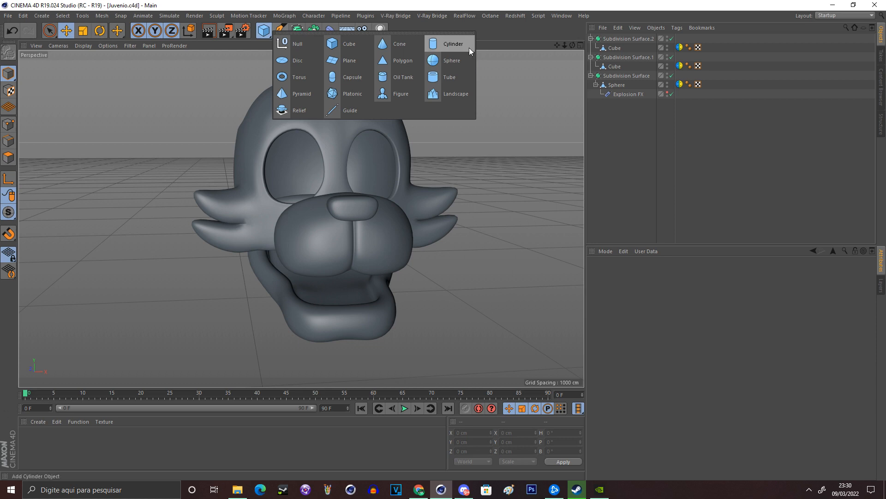
left_click(580, 46)
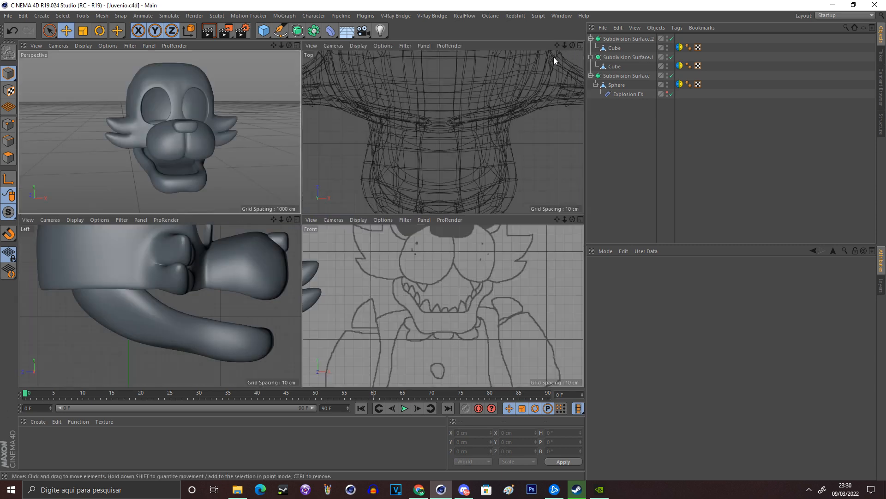
left_click(297, 46)
left_click(270, 35)
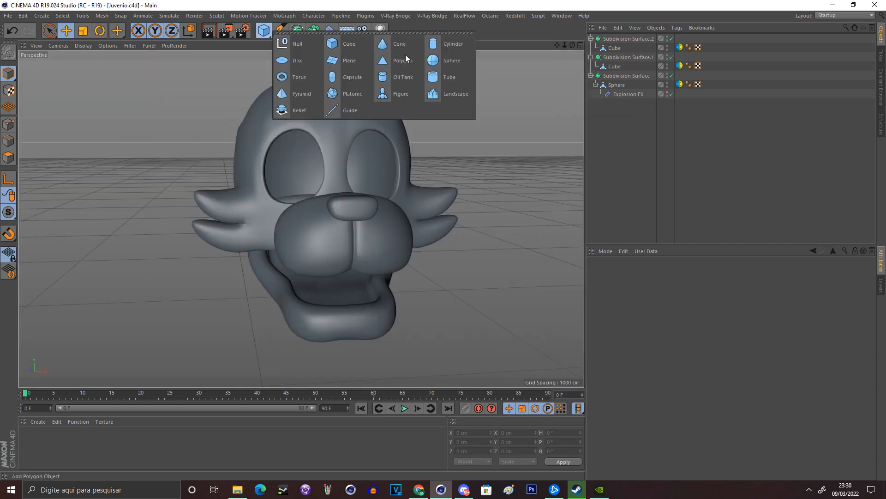
left_click(434, 49)
left_click_drag(557, 46, 556, 4)
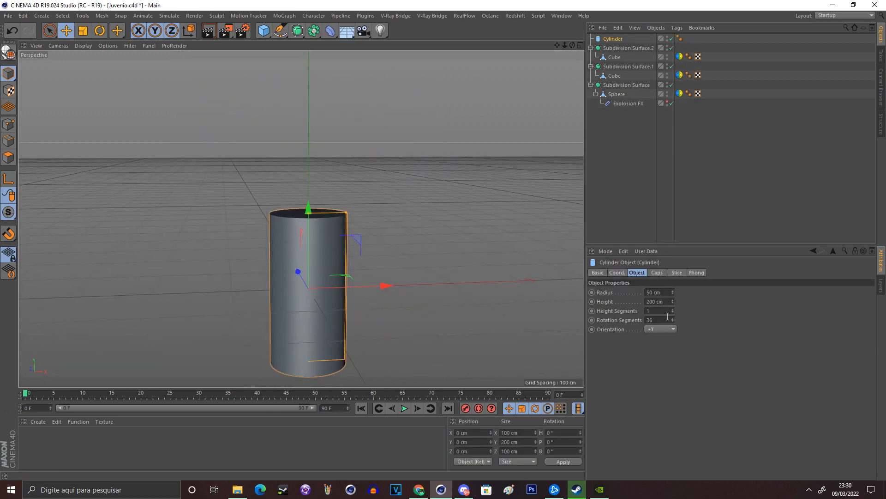
Set the cylinder's rotation segments to 13 and turn off its caps.
left_click_drag(671, 320, 672, 344)
left_click(616, 319)
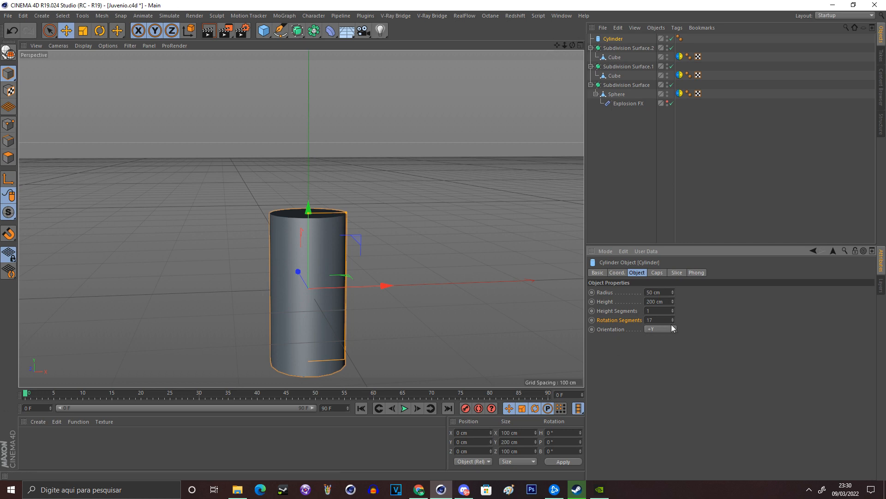
left_click_drag(673, 320, 674, 323)
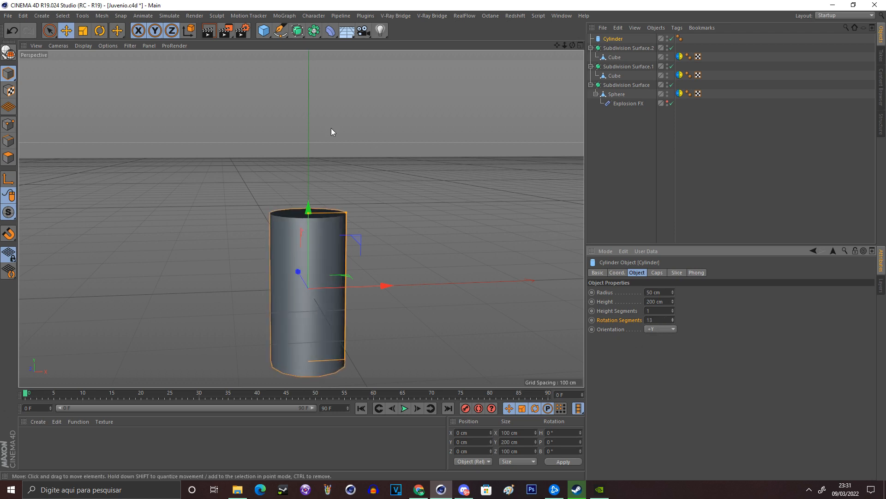
left_click(659, 273)
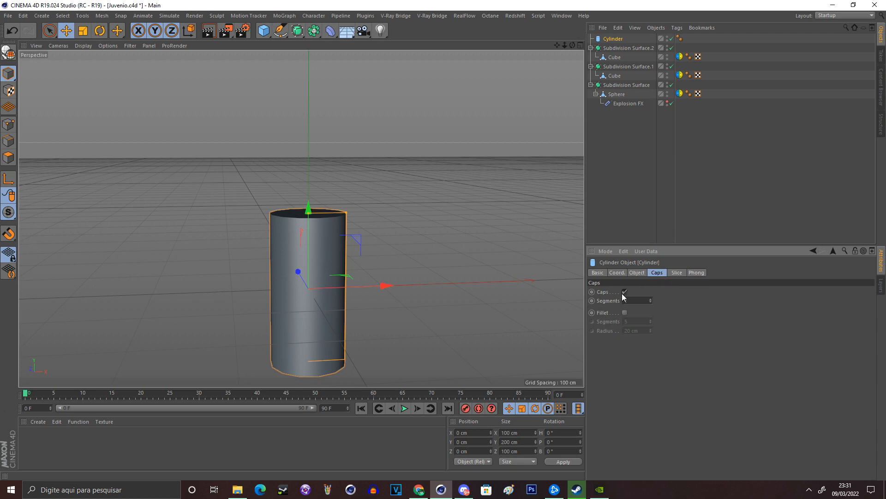
left_click(624, 292)
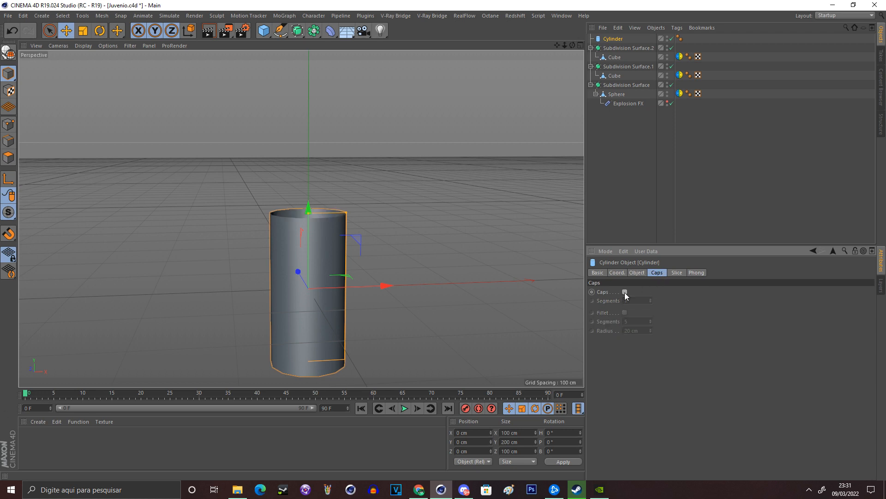
Make the cylinder editable, raise it to about Y 650 cm, and bring it forward to about Z -167 cm.
left_click_drag(572, 46, 225, 196)
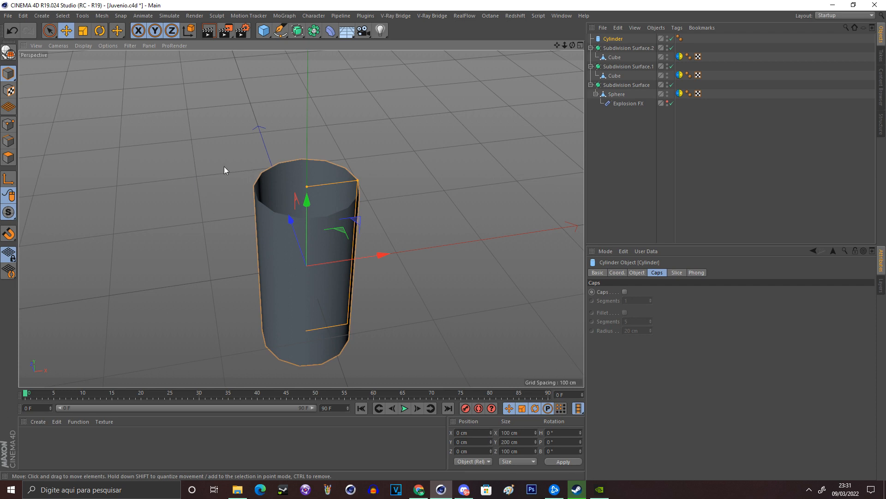
key("c")
left_click_drag(573, 46, 531, 45)
left_click_drag(557, 45, 558, 139)
left_click_drag(314, 303, 314, 7)
left_click_drag(557, 46, 557, 231)
left_click_drag(564, 45, 618, 27)
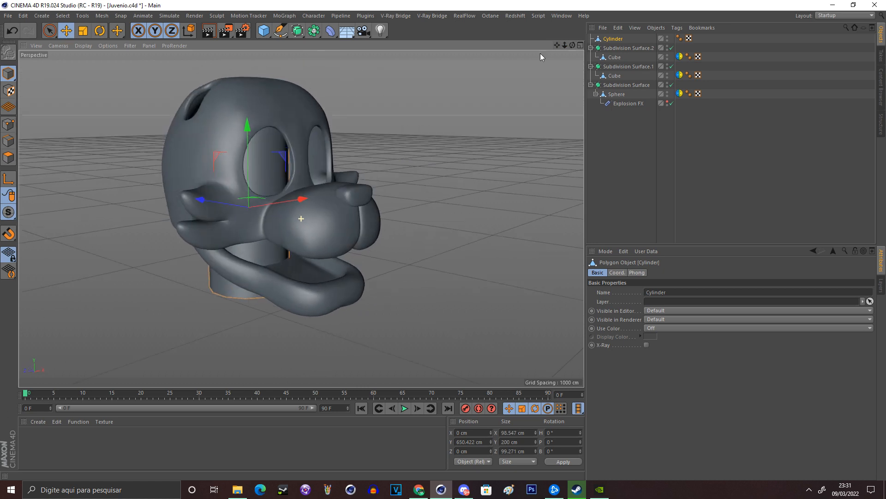
left_click_drag(230, 207, 360, 227)
Scale the cylinder down to about 8.7 cm wide and 17.6 cm tall, and place it on one side of the jaw's inner rim.
left_click(83, 31)
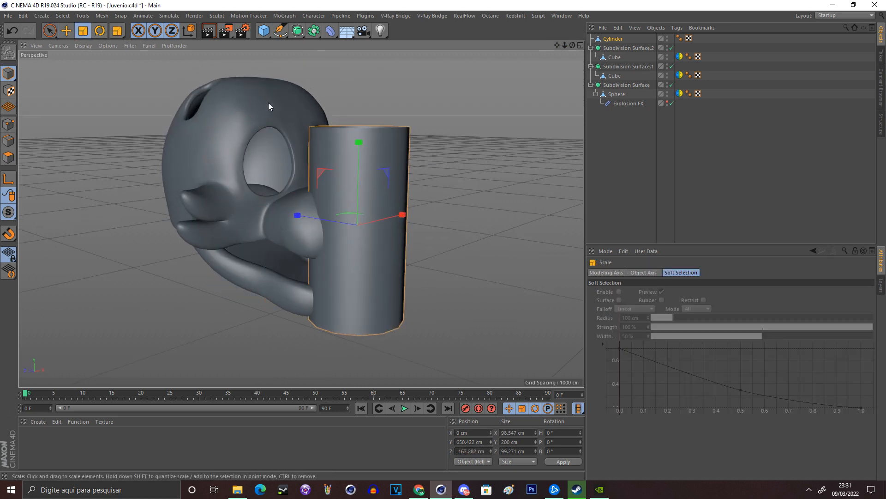
left_click_drag(267, 102, 116, 342)
left_click(67, 30)
left_click_drag(253, 230, 208, 282)
scroll(339, 331, "up", 6)
mouse_move(572, 46)
left_mouse_down()
mouse_move(521, 58)
mouse_move(611, 23)
mouse_move(673, 14)
mouse_move(557, 44)
mouse_move(570, 42)
left_mouse_up()
Enlarge the cylinder uniformly, then shorten it along Y to about 13 cm wide and 17.4 cm tall.
left_click(83, 30)
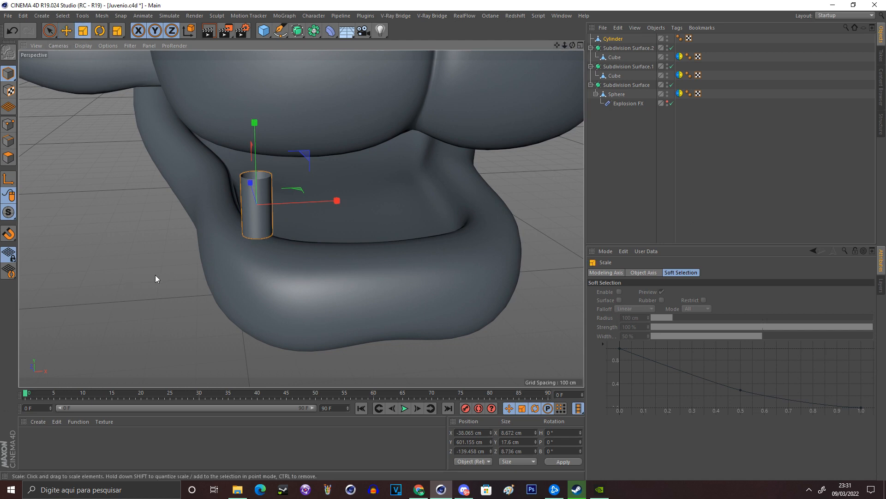
left_click_drag(179, 304, 397, 255)
left_click_drag(255, 125, 257, 154)
Select the cylinder's upper open edge loop in Edge mode.
left_click(9, 141)
scroll(197, 204, "up", 3)
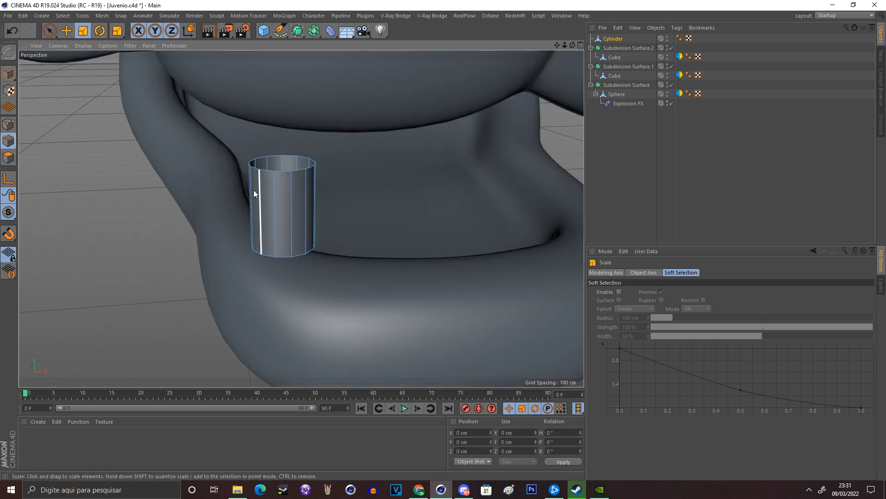
scroll(272, 172, "up", 3)
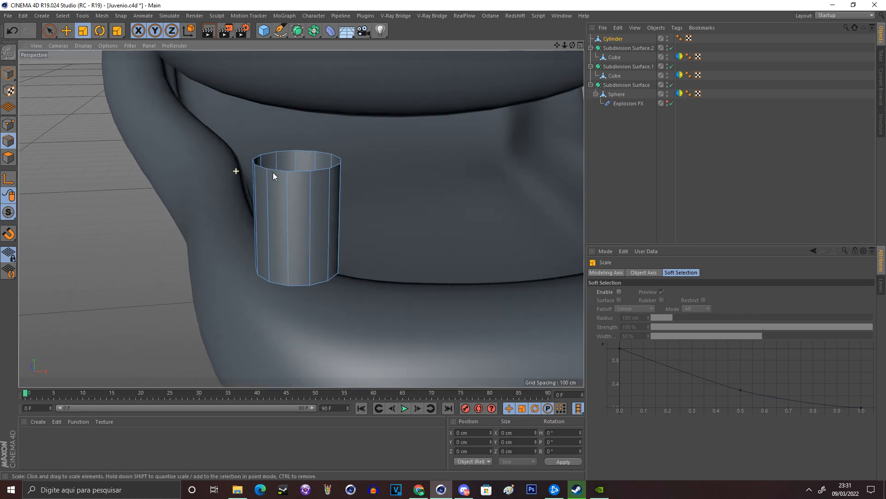
double_click(301, 171)
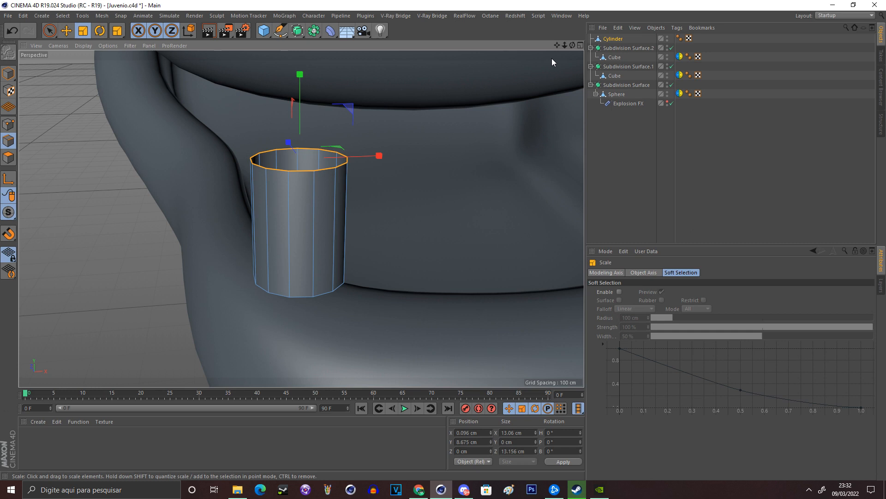
left_click_drag(552, 58, 414, 359)
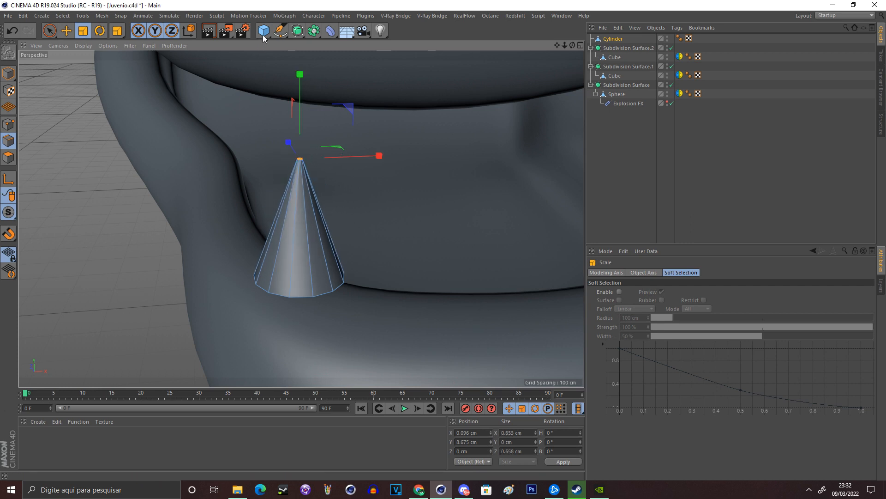
left_click_drag(263, 32, 384, 49)
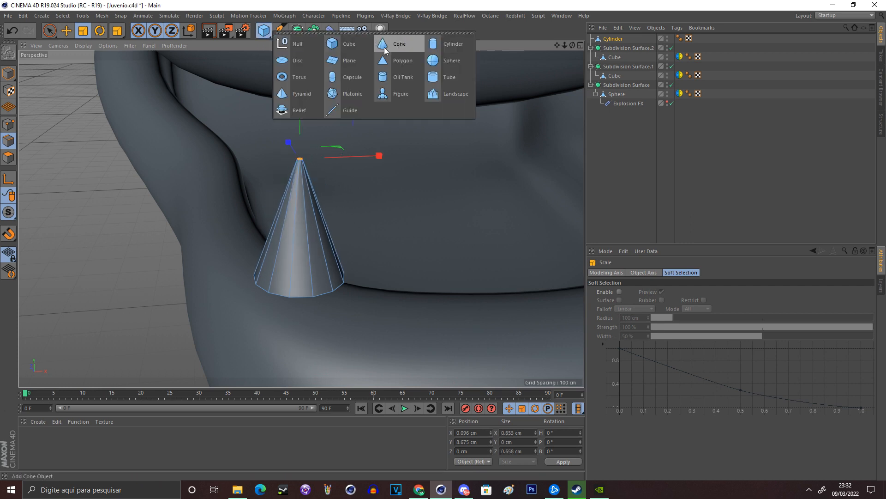
left_click(12, 30)
Taper the cylinder into a tooth by scaling its upper edge loop to about 3.9 cm across and lowering it to about Y 7.4 cm.
left_click_drag(500, 166, 325, 313)
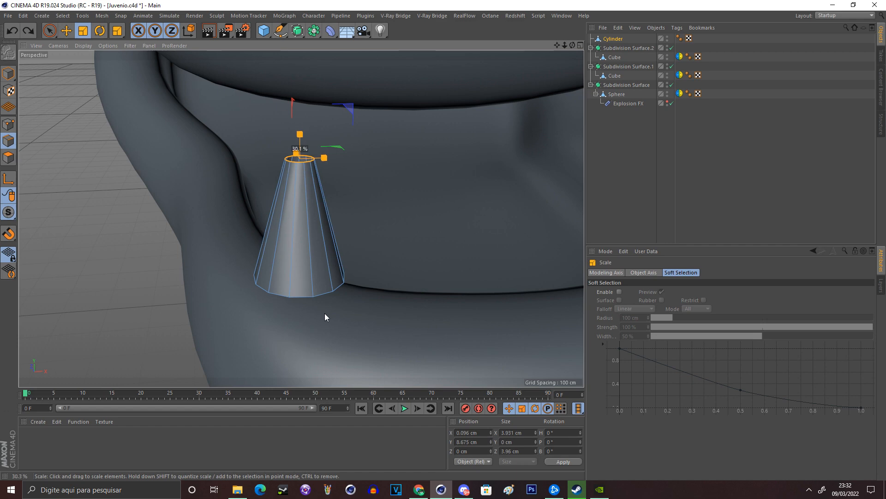
key("e")
left_click(60, 30)
left_click_drag(303, 104, 303, 113)
mouse_move(572, 46)
left_mouse_down()
mouse_move(632, 34)
mouse_move(620, 69)
mouse_move(580, 53)
left_mouse_up()
left_click_drag(564, 45, 601, 46)
left_click_drag(292, 82, 292, 79)
Extrude the tooth's upper edge loop inward as two rings, leaving an opening about 1.7 cm across.
left_click_drag(558, 45, 568, 82)
scroll(301, 219, "up", 5)
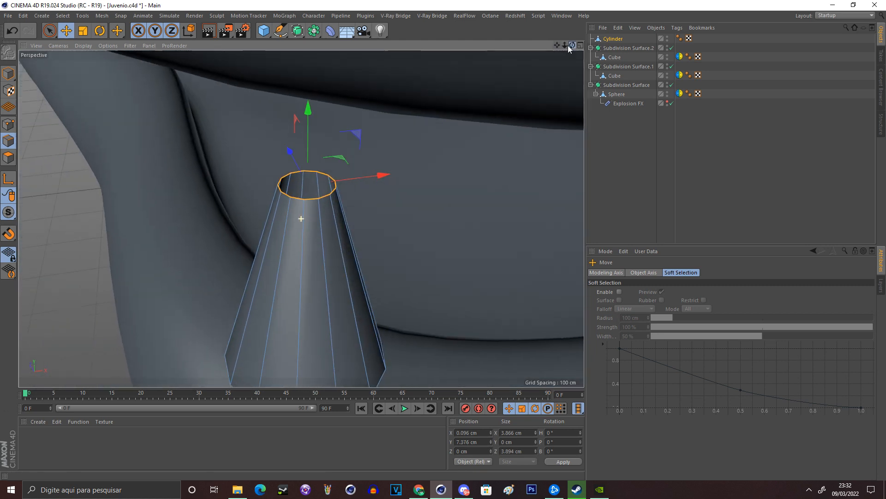
left_click(83, 31)
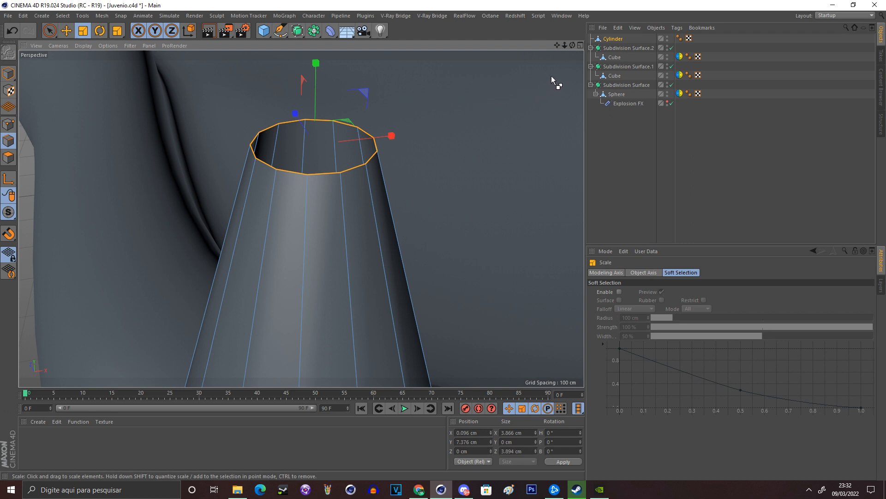
left_click_drag(544, 72, 461, 186, "ctrl")
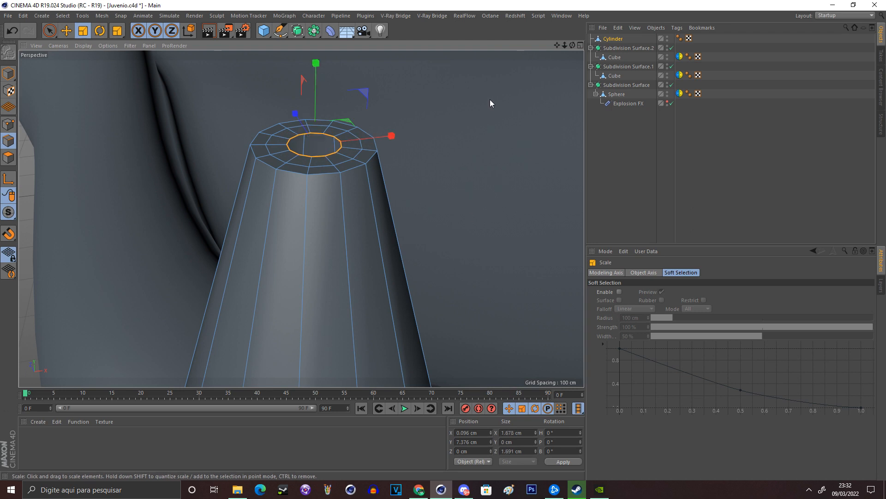
scroll(341, 78, "up", 3)
scroll(342, 79, "down", 2)
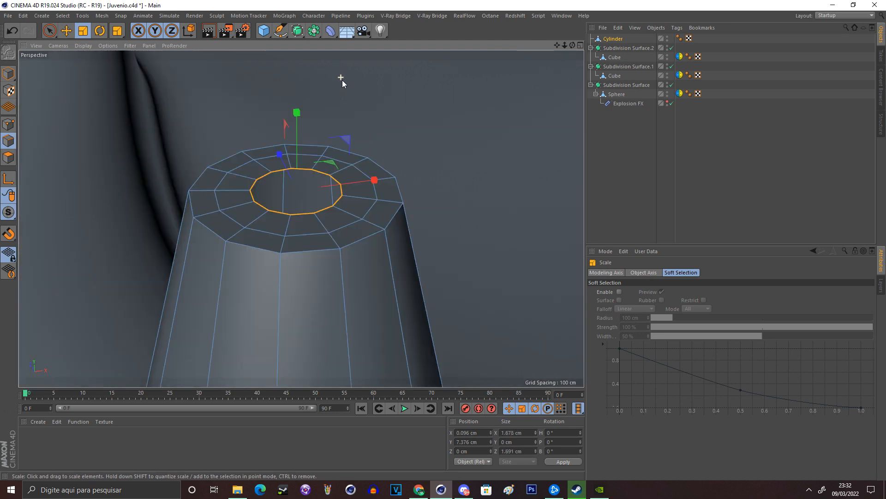
Weld the innermost edge loop into a single point at its center to close the tooth's tip.
right_click(385, 93)
right_click(381, 87)
right_click(381, 87)
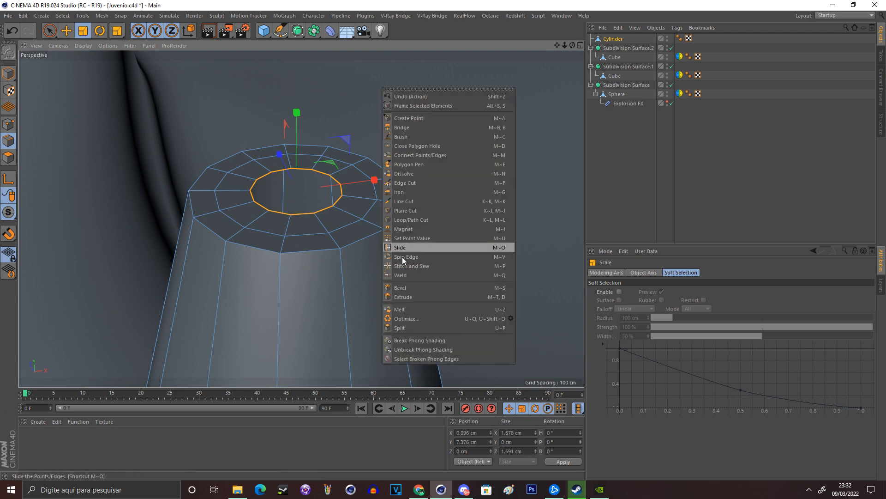
left_click(400, 275)
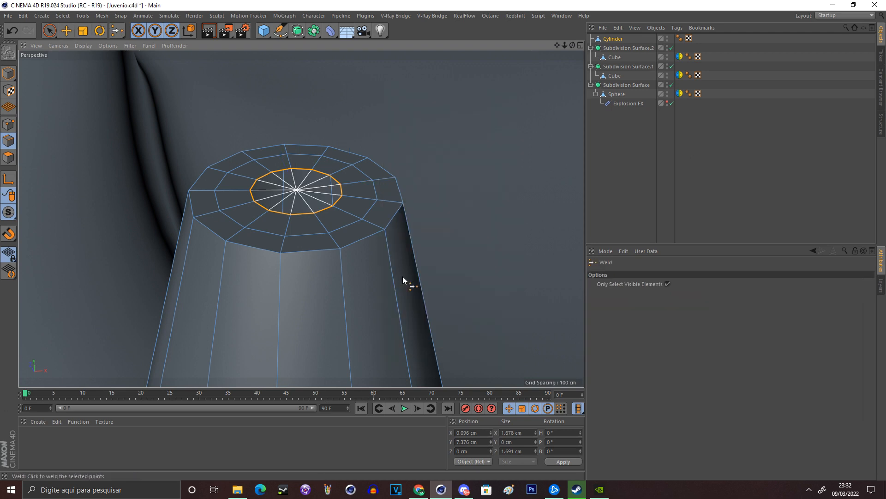
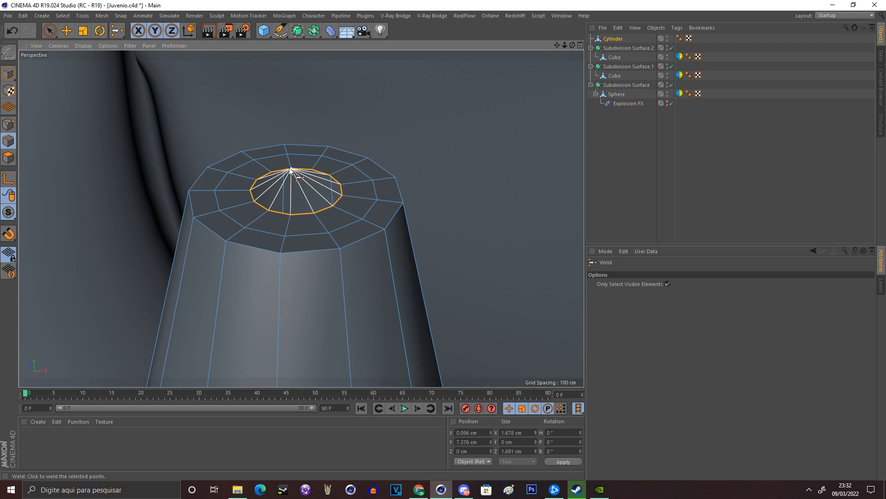
scroll(290, 170, "up", 2)
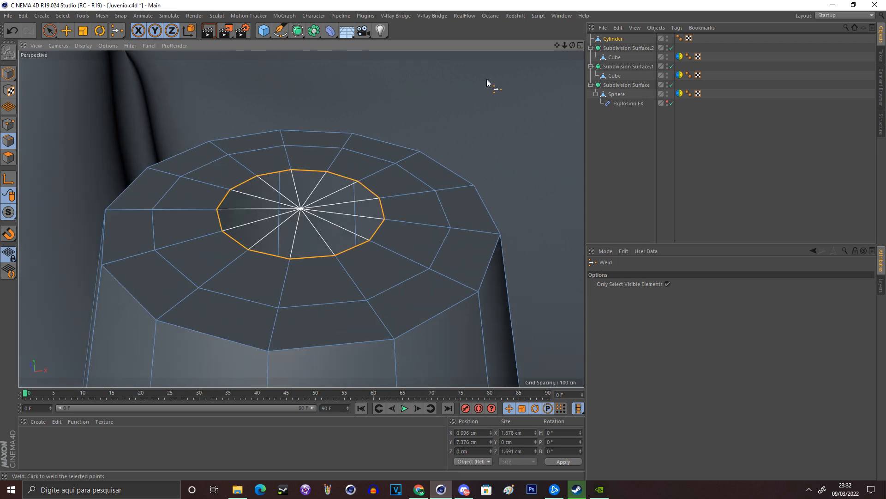
left_click(530, 82)
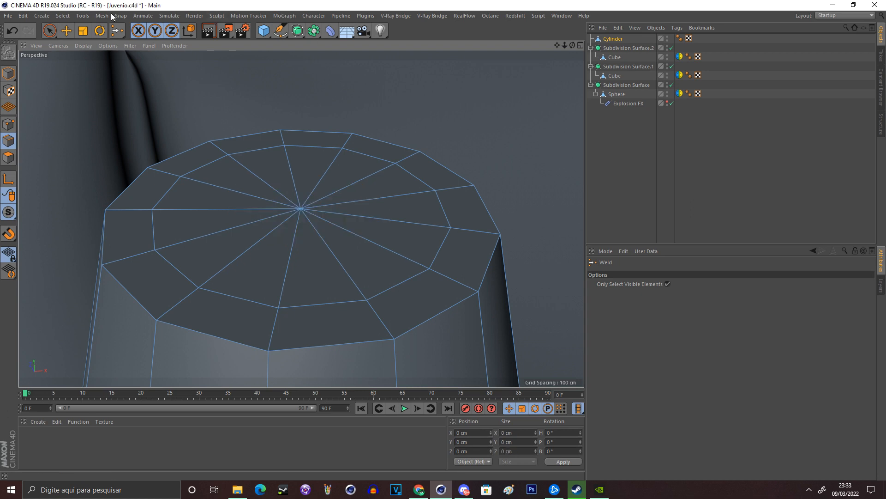
Add a loop cut around the center of the tooth's cap, return to Model mode, and deselect the tooth.
left_click(66, 31)
right_click(112, 115)
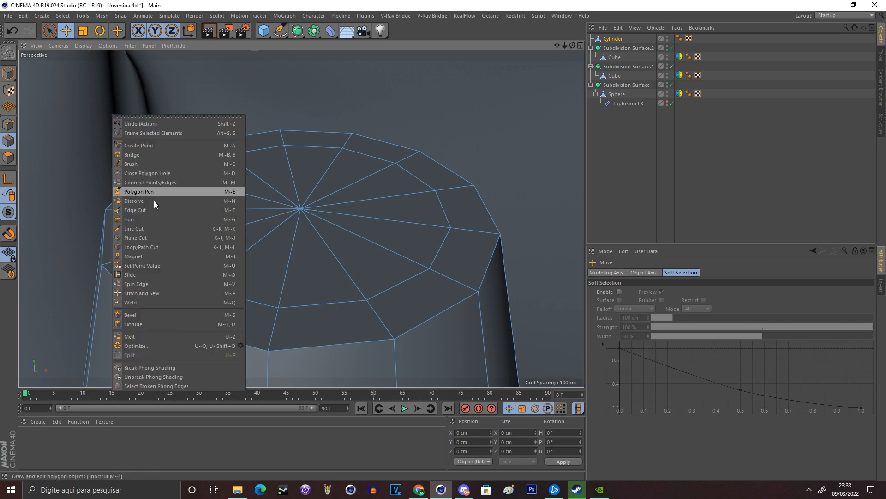
left_click(165, 248)
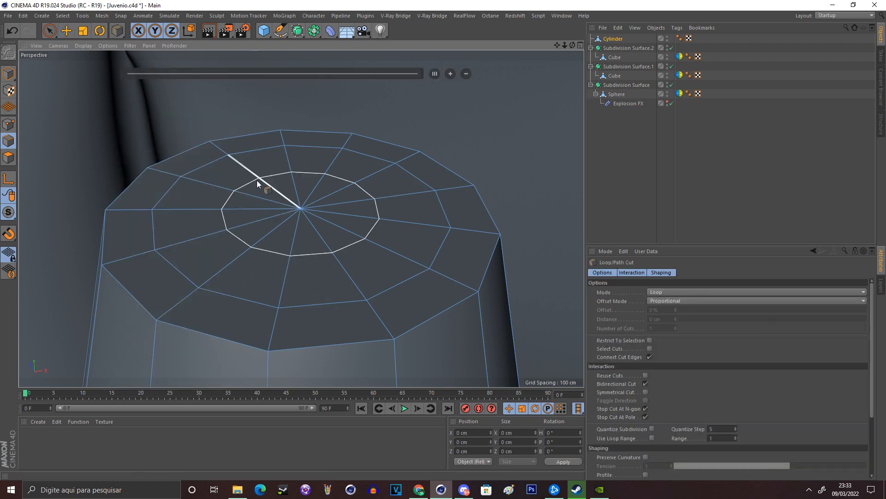
left_click(256, 180)
left_click(66, 31)
left_click(8, 74)
left_click(605, 137)
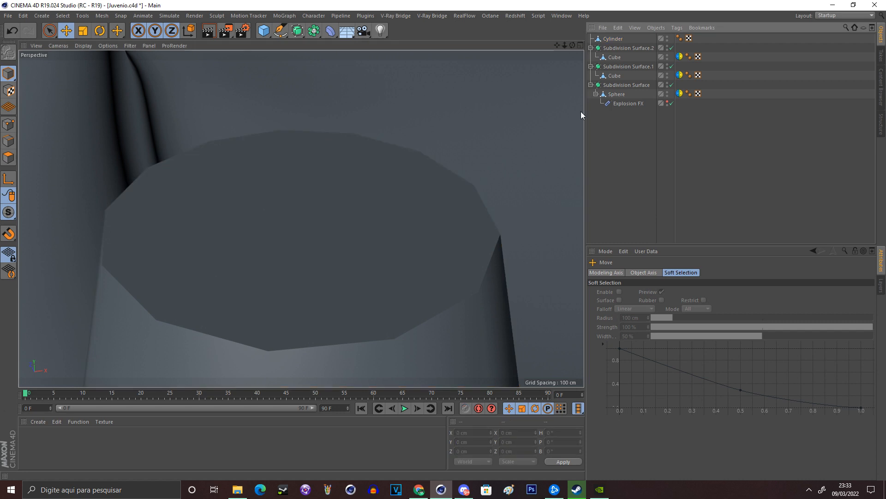
Adjust the Phong Angle in the tooth's Phong tag to smooth its shading, and deselect the tag.
left_click_drag(565, 45, 585, 48)
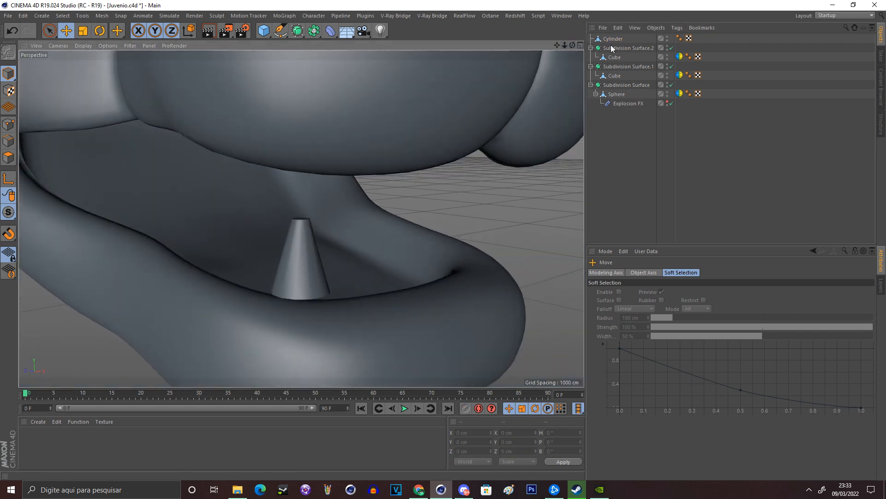
left_click(679, 39)
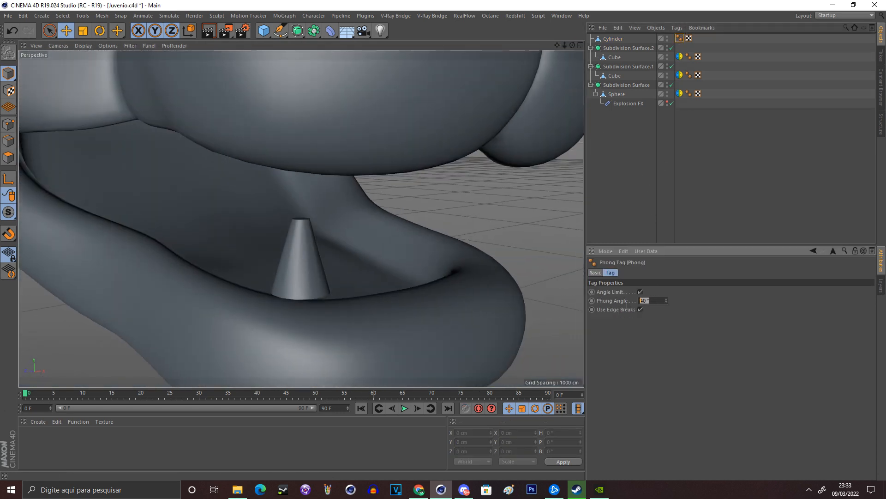
left_click(597, 198)
Select the tooth and switch to Edge mode to work on the edges of its cap.
left_click_drag(572, 45, 558, 46)
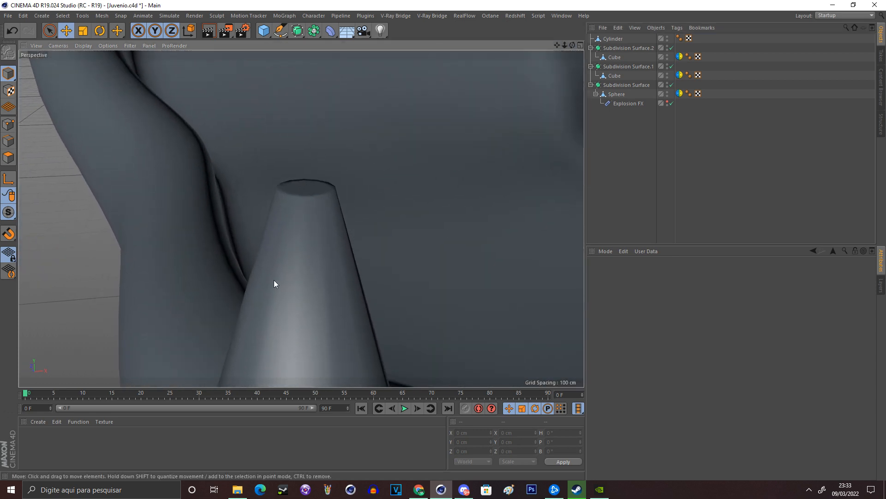
left_click(273, 279)
left_click(8, 141)
scroll(291, 194, "up", 5)
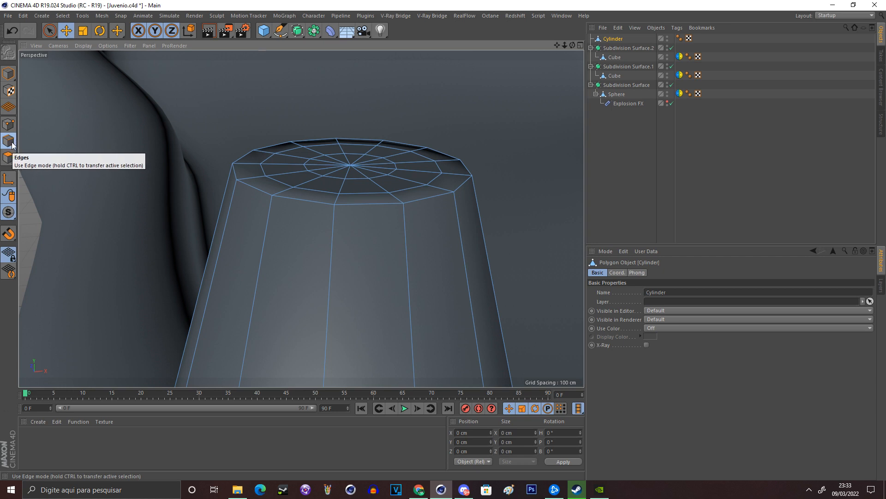
Select the edge loop around the tooth's top rim and break its phong shading.
double_click(297, 198)
right_click(297, 198)
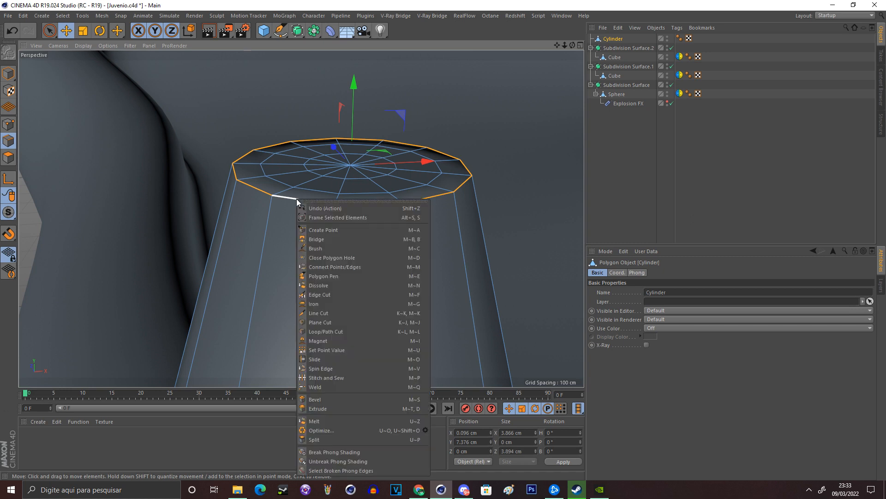
left_click(339, 451)
left_click(160, 162)
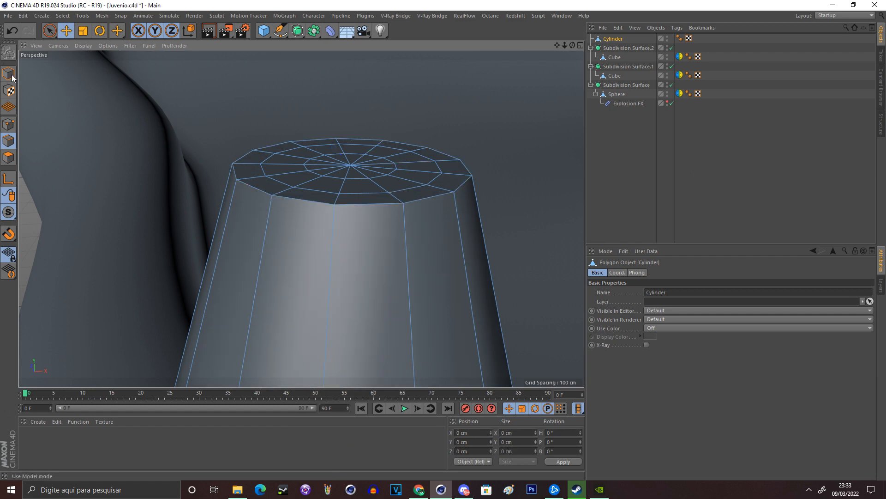
left_click(8, 73)
left_click(634, 210)
left_click_drag(564, 45, 623, 43)
left_click(302, 249)
left_click(83, 30)
left_click(9, 140)
left_click(316, 283)
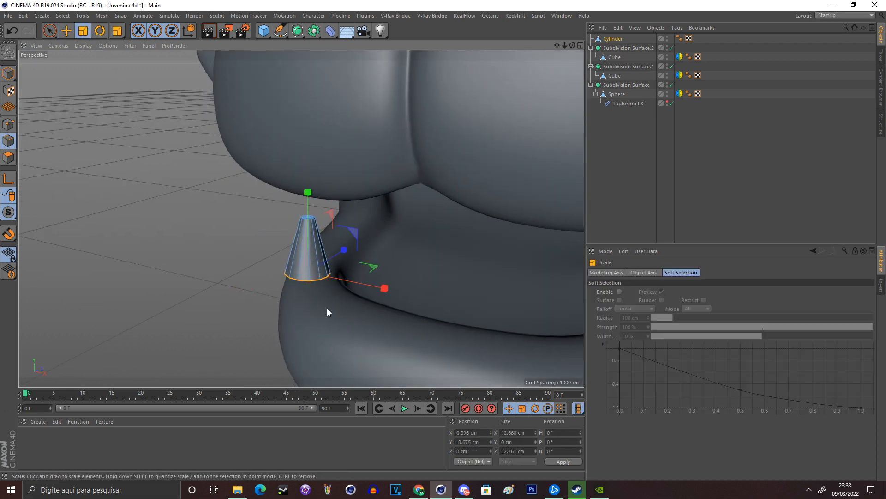
left_click(67, 31)
left_click_drag(311, 204, 210, 199)
left_click(209, 199)
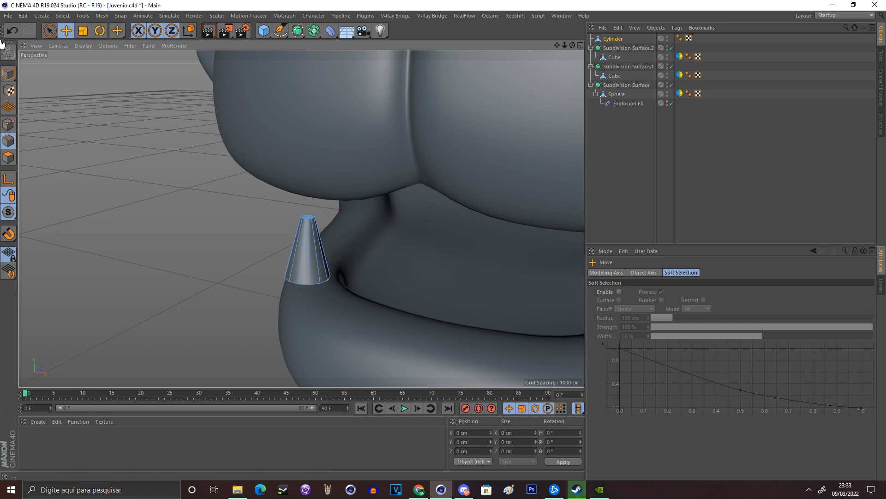
Place the tooth on the front inner rim of the lower jaw and scale it up uniformly to about 15.7 × 21.2 × 15.8 cm.
middle_click_drag(466, 134, 361, 59, "alt")
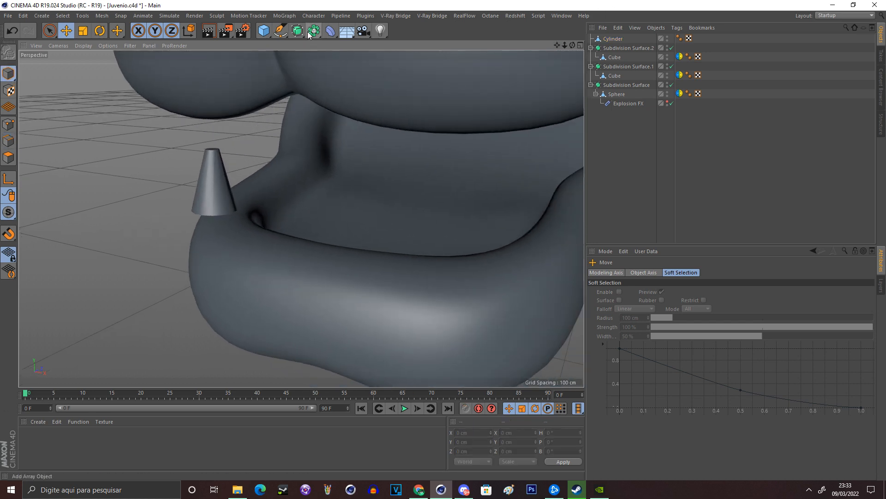
left_click(202, 166)
left_click_drag(223, 170, 323, 221)
left_click(82, 31)
left_click_drag(279, 137, 424, 69)
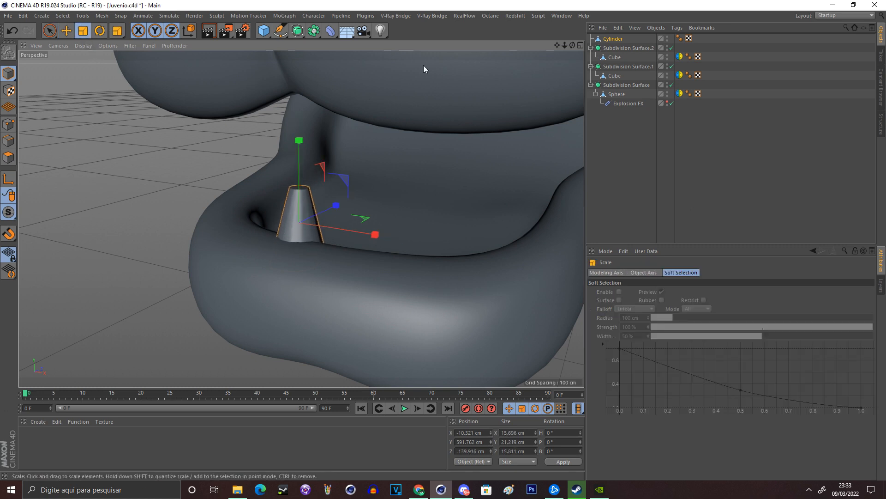
left_click(67, 30)
left_click_drag(145, 124, 150, 115)
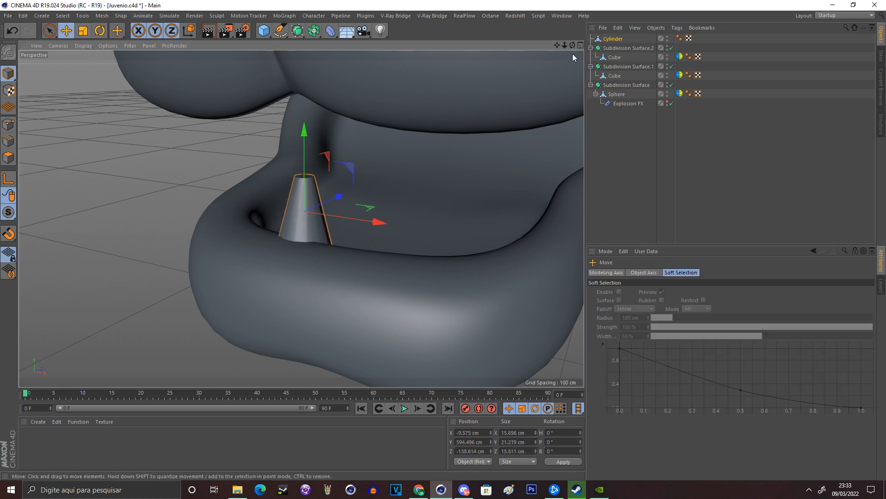
mouse_move(573, 46)
left_mouse_down()
mouse_move(531, 35)
mouse_move(557, 45)
left_mouse_up()
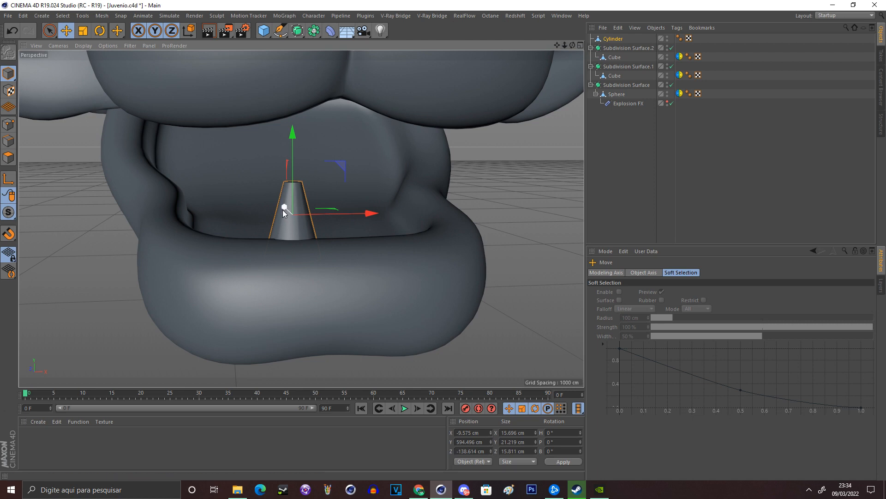
left_click_drag(292, 234, 280, 234)
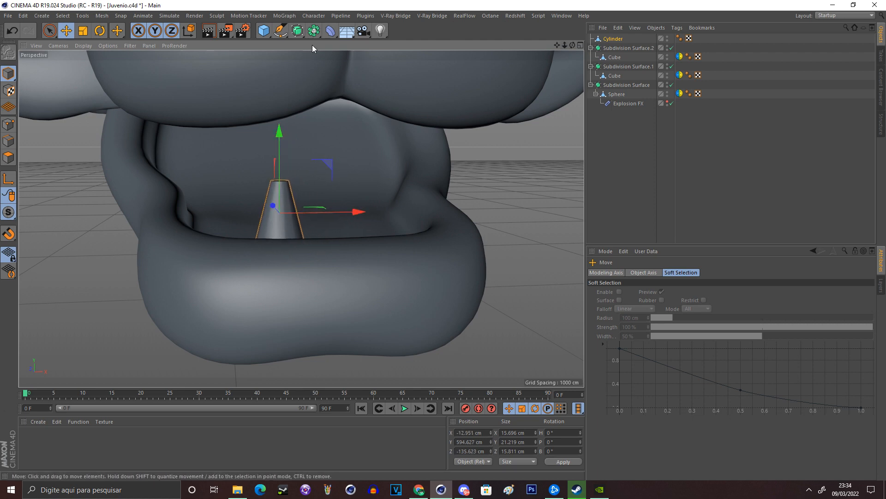
left_click(469, 144)
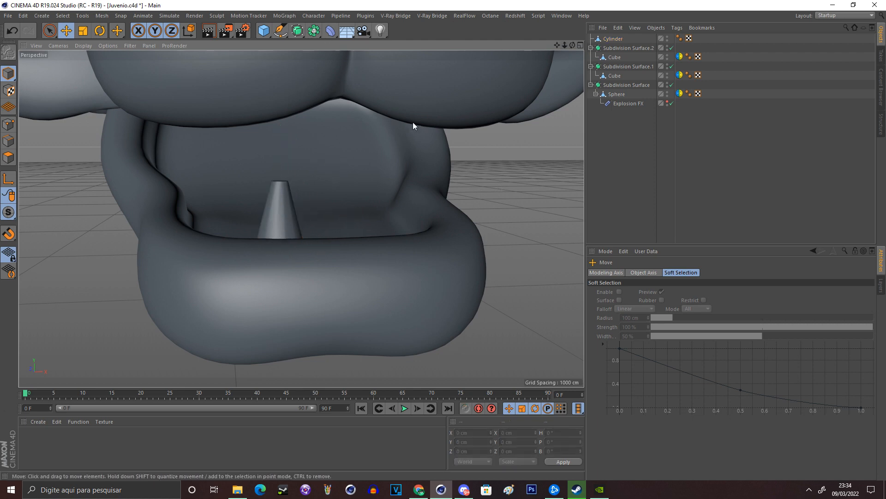
Add a Symmetry object to the scene.
left_click(314, 33)
left_click(317, 30)
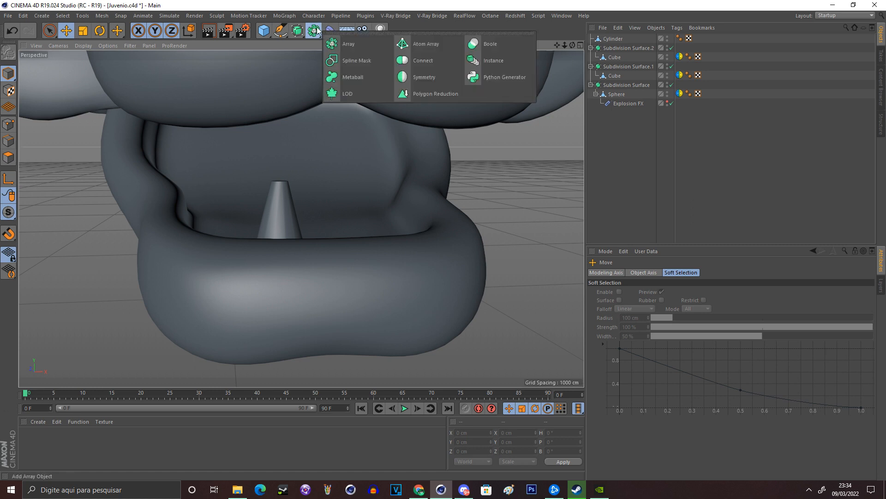
left_click(442, 77)
left_click(594, 138)
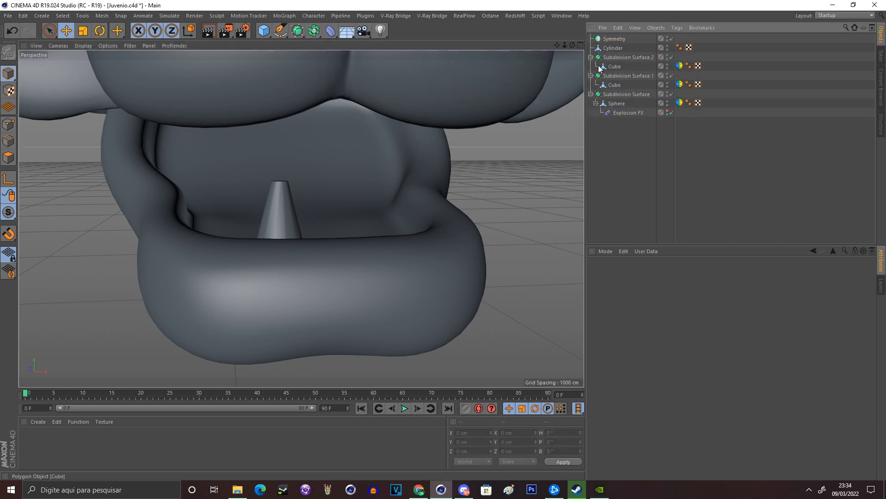
left_click(681, 66)
left_click(712, 65)
Make the tooth a child of the Symmetry object and adjust its position beside the lower jaw's centre line.
left_click_drag(558, 46, 517, 46)
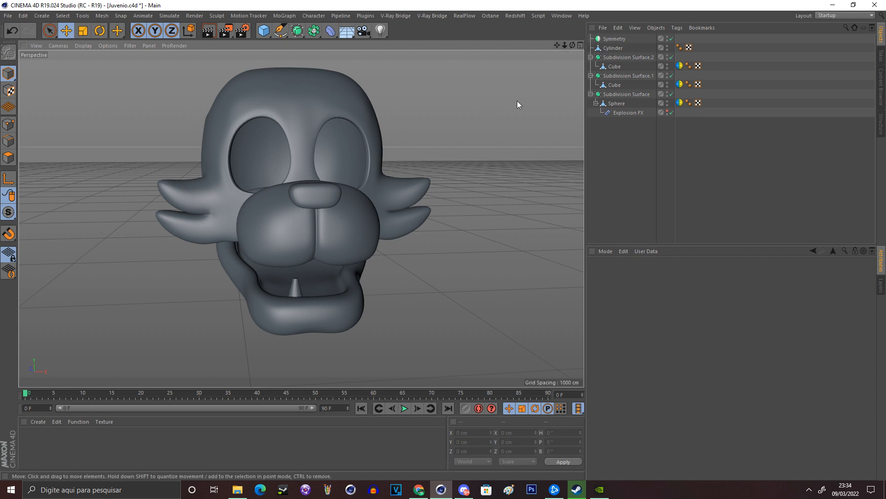
left_click_drag(558, 46, 560, 40)
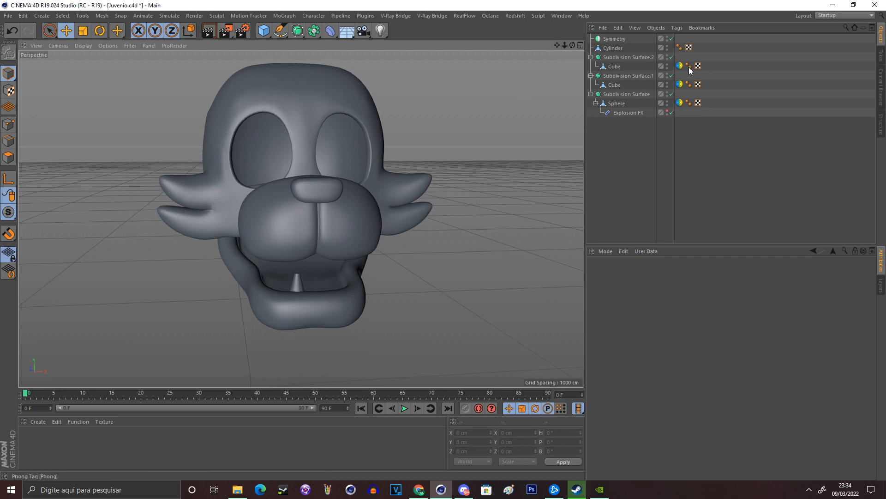
left_click(246, 82)
left_click(243, 84)
left_click(468, 93)
left_click_drag(557, 45, 581, 20)
left_click_drag(565, 45, 616, 45)
left_click(322, 207)
scroll(291, 200, "up", 4)
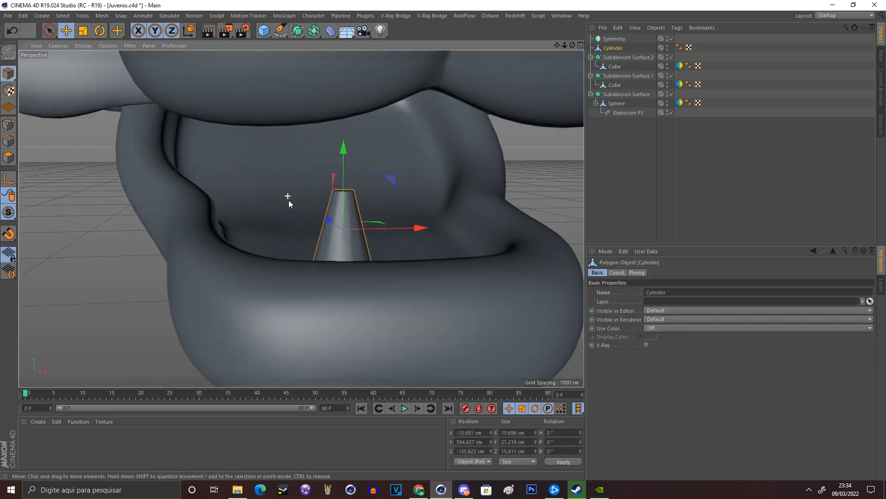
left_click_drag(335, 226, 331, 244)
left_click_drag(612, 48, 617, 39)
left_click_drag(363, 230, 402, 241)
mouse_move(344, 220)
left_mouse_down()
mouse_move(364, 205)
mouse_move(352, 234)
left_mouse_up()
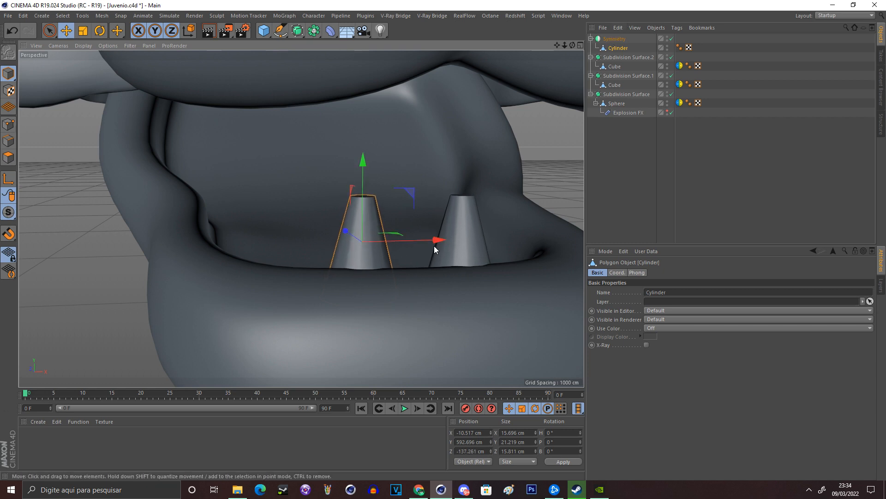
Duplicate the front tooth outward along the jaw and group both teeth in a null under the Symmetry object.
left_click_drag(434, 244, 339, 252, "ctrl")
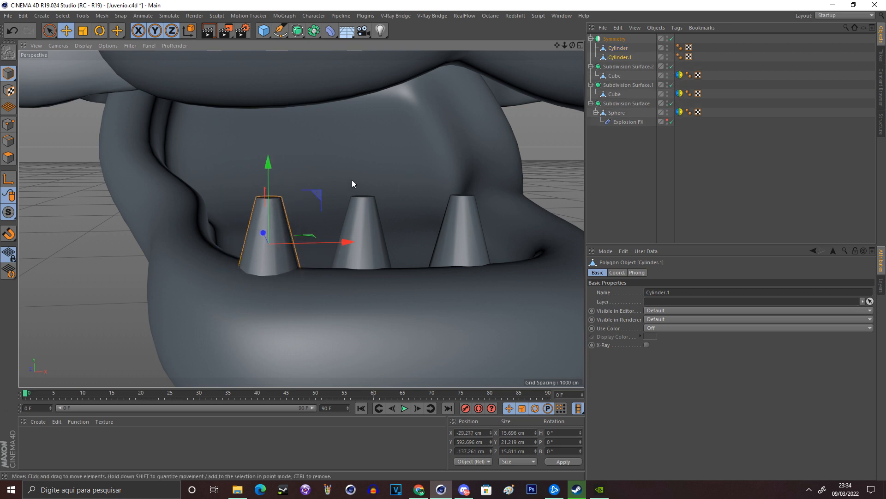
left_click(613, 40)
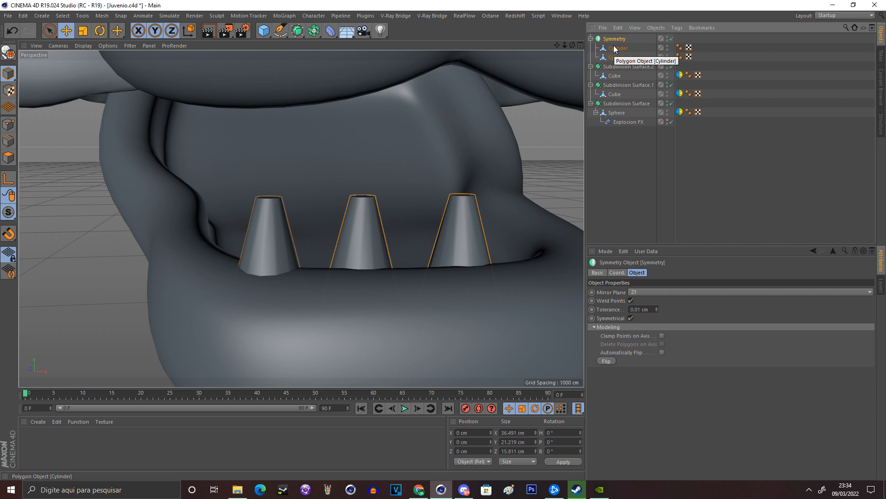
left_click(614, 49)
left_click(614, 56)
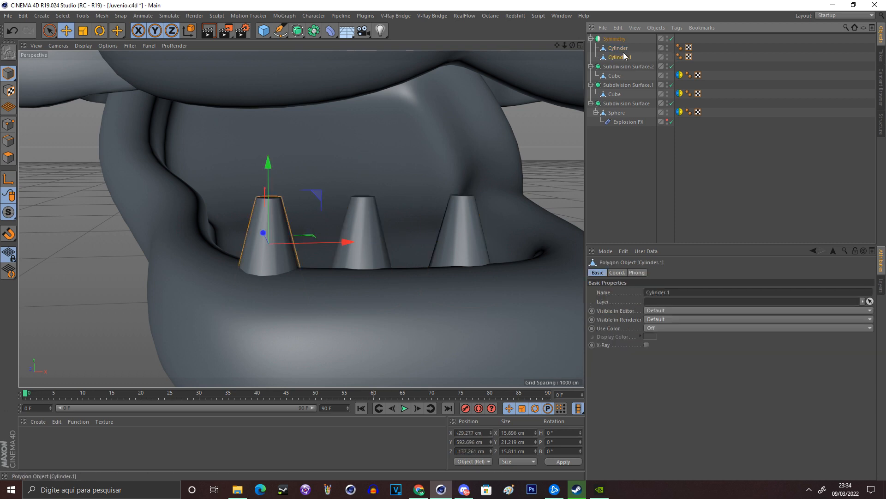
left_click(624, 50, "ctrl")
right_click(624, 50)
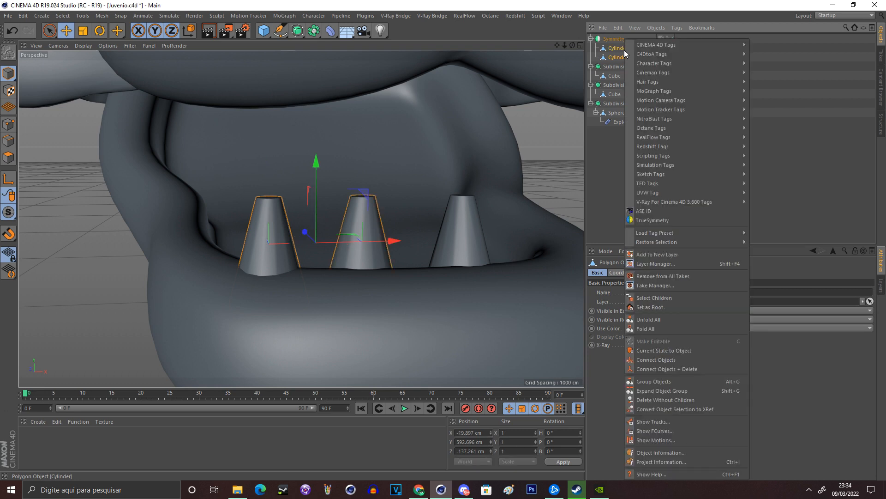
left_click(654, 382)
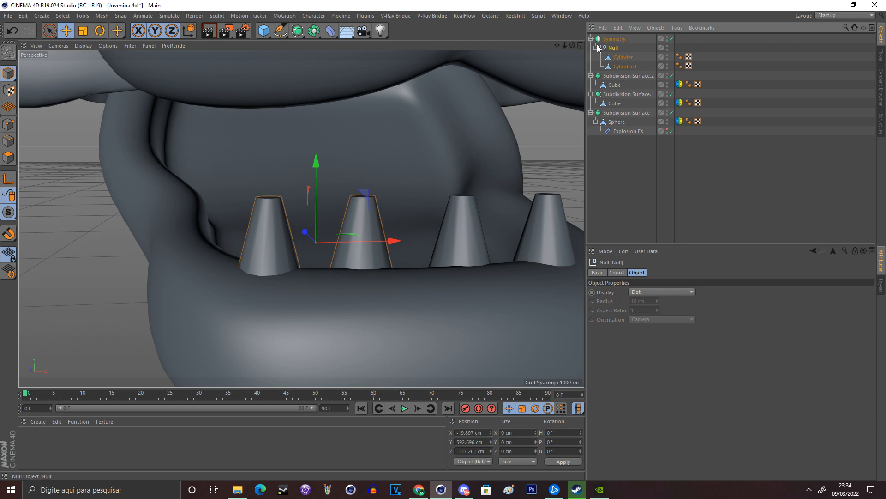
left_click(263, 36)
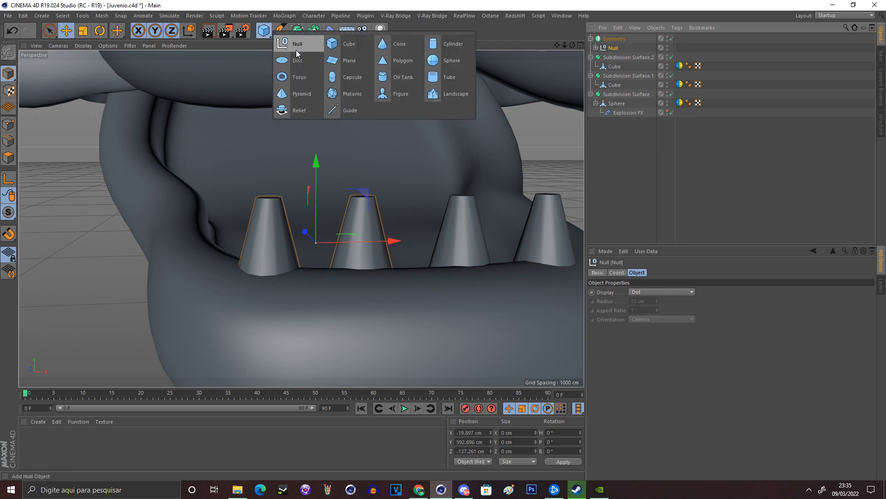
left_click(295, 49)
left_click_drag(565, 45, 479, 45)
left_click_drag(341, 305, 271, 122)
left_click(621, 157)
left_click(608, 39)
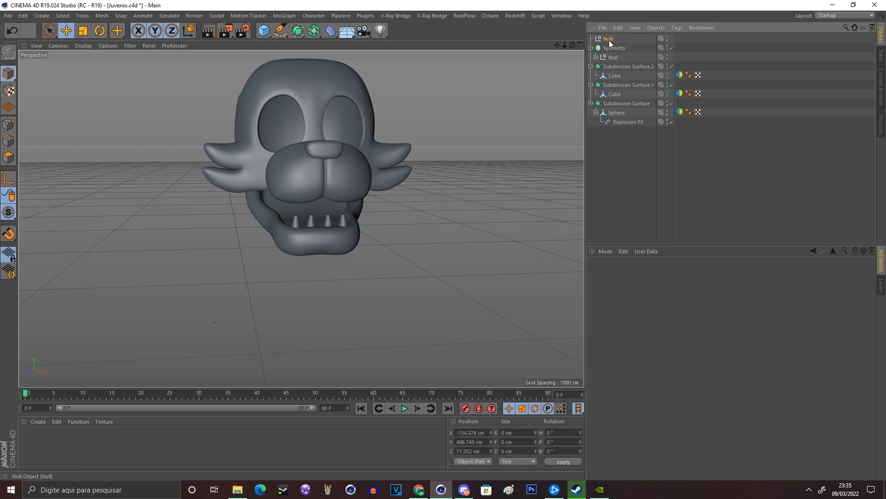
key("Delete")
Select the outer tooth in the null group and nudge it along the lower jaw's rim.
scroll(482, 149, "up", 5)
left_click_drag(558, 45, 300, 218)
left_click(596, 48)
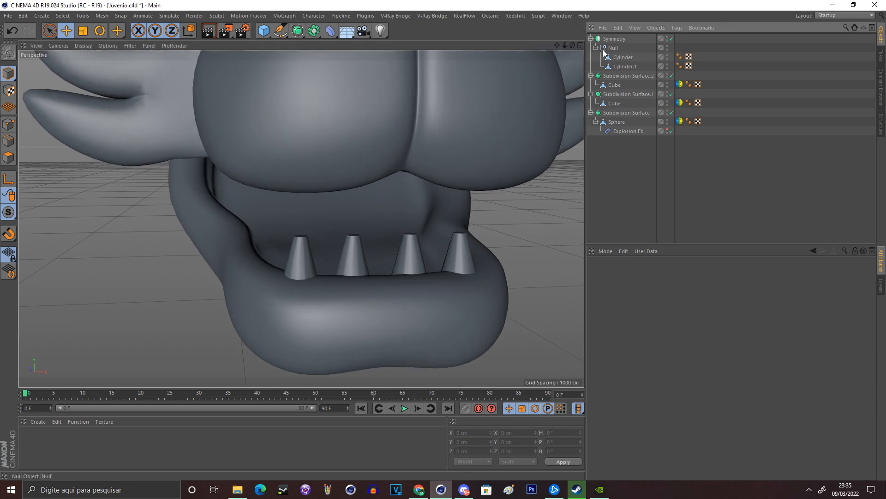
left_click(603, 48)
left_click(595, 48)
left_click(611, 56)
left_click(604, 49)
left_click(597, 48)
left_click(609, 39)
left_click(611, 49)
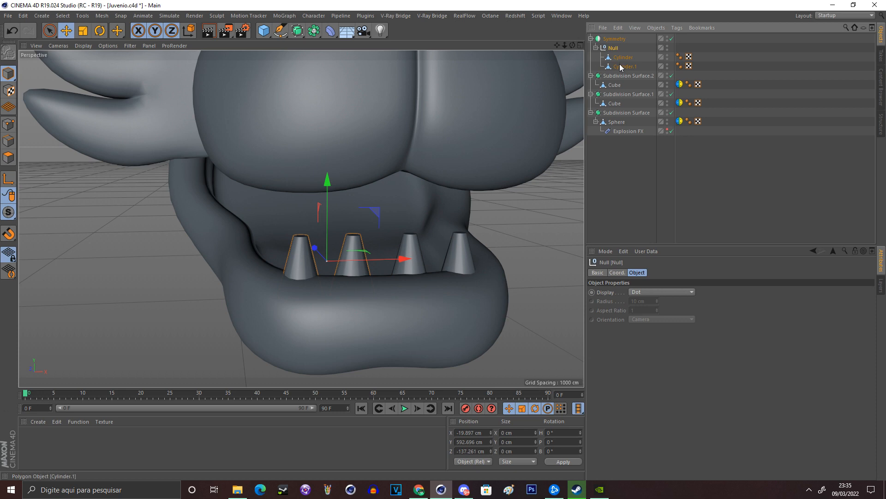
left_click(622, 68)
left_click_drag(349, 262, 361, 265)
left_click_drag(302, 251, 298, 245)
Duplicate the tooth repeatedly toward the back of the jaw, making six teeth on one side, and seat the rearmost one on the rim.
left_click_drag(572, 45, 591, 47)
middle_click_drag(367, 220, 341, 187, "alt")
scroll(367, 220, "up", 3)
left_click_drag(434, 243, 335, 227, "ctrl")
left_click_drag(572, 46, 655, 35)
left_click_drag(439, 227, 369, 219)
left_click_drag(558, 45, 683, 32)
left_click_drag(351, 196, 303, 185, "ctrl")
middle_click(242, 277)
scroll(187, 293, "up", 4)
left_click_drag(187, 296, 185, 290)
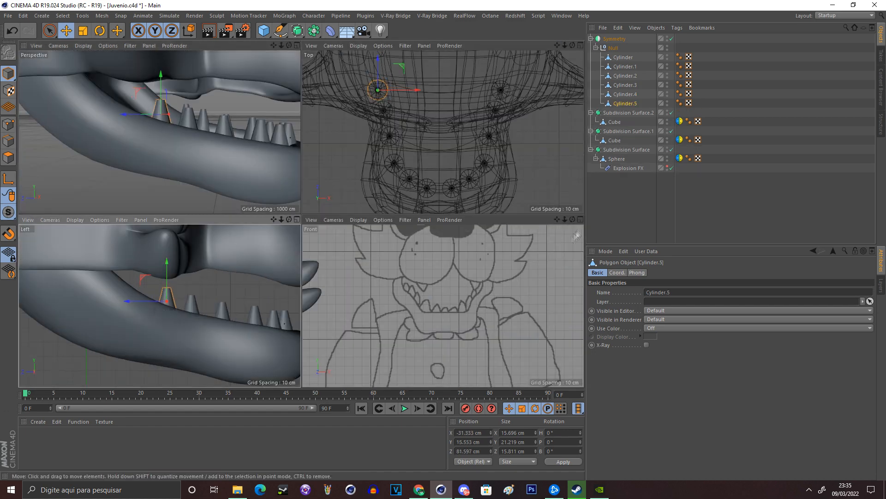
Switch the front view to Gouraud shading, and position and tilt the rearmost tooth to follow the jaw's slope.
scroll(427, 309, "up", 6)
key("n")
key("a")
left_click_drag(432, 322, 425, 312)
left_click(402, 300)
key("r")
left_click(221, 311)
left_click_drag(219, 291, 198, 298)
left_click(167, 295)
left_click(252, 290)
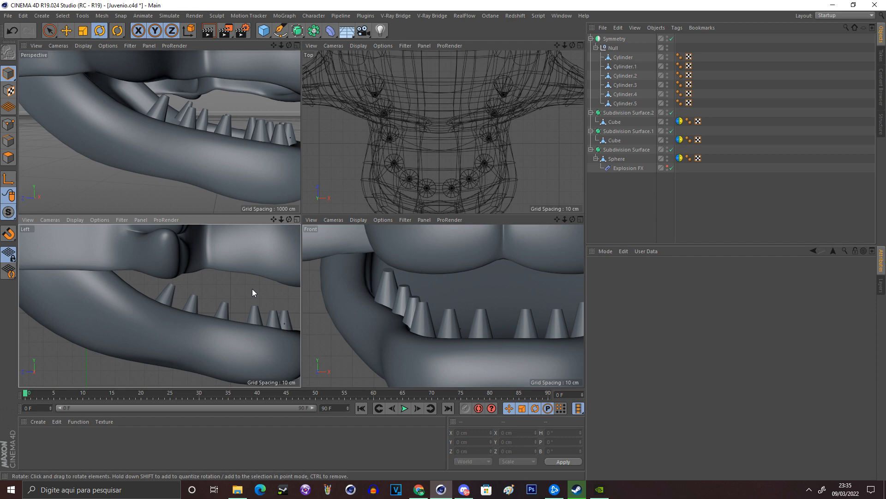
Reposition two of the middle side teeth along the jaw's slope in the left view.
left_click(224, 309)
left_click(224, 309)
key("e")
left_click_drag(245, 325, 245, 325)
left_click(255, 316)
left_click_drag(267, 337, 263, 335)
left_click(266, 293)
Select the lower jaw's rim polygons beneath the side teeth and move them about 5 cm along X toward the mouth's centre.
left_click_drag(288, 46, 252, 48)
left_click(296, 45)
left_click_drag(573, 45, 538, 48)
left_click(501, 186)
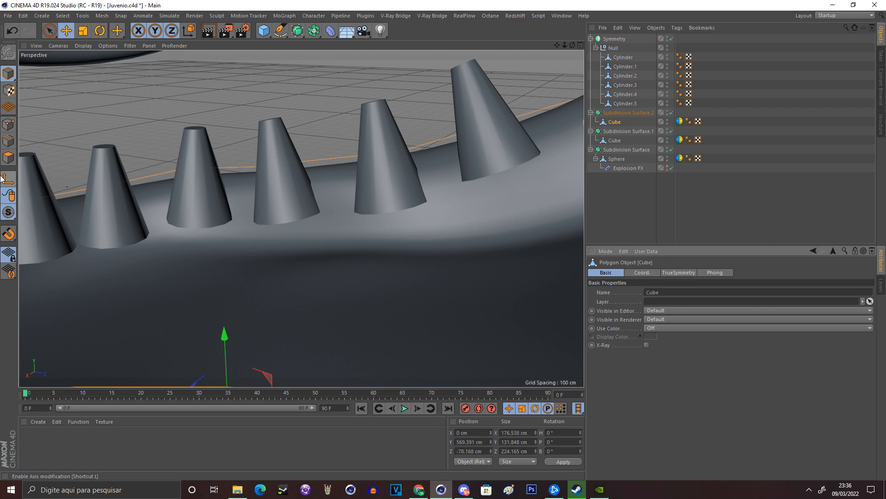
left_click(8, 157)
left_click(314, 234)
left_click(264, 223, "shift")
left_click(417, 223, "shift")
left_click(489, 202, "shift")
left_click_drag(371, 204, 360, 212)
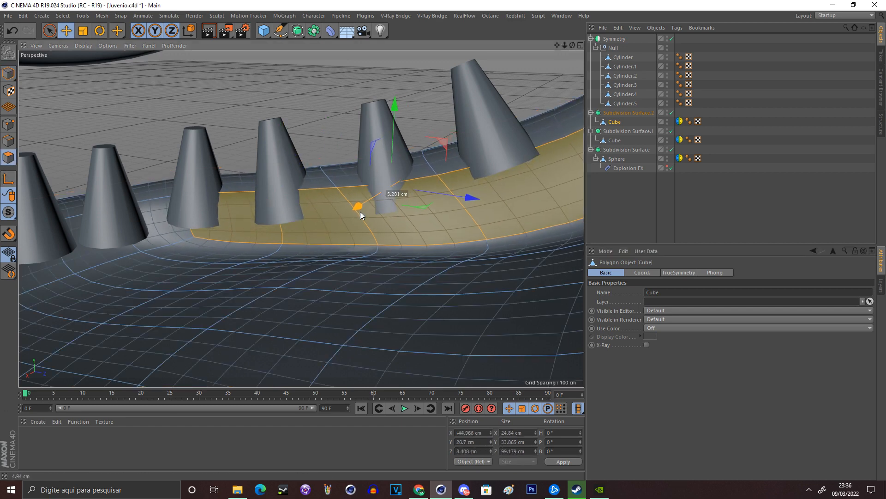
Select the inner strip of polygons just below the widened rim and move it about 7 cm along X toward the mouth's centre.
left_click(284, 244, "shift")
left_click(298, 251, "shift")
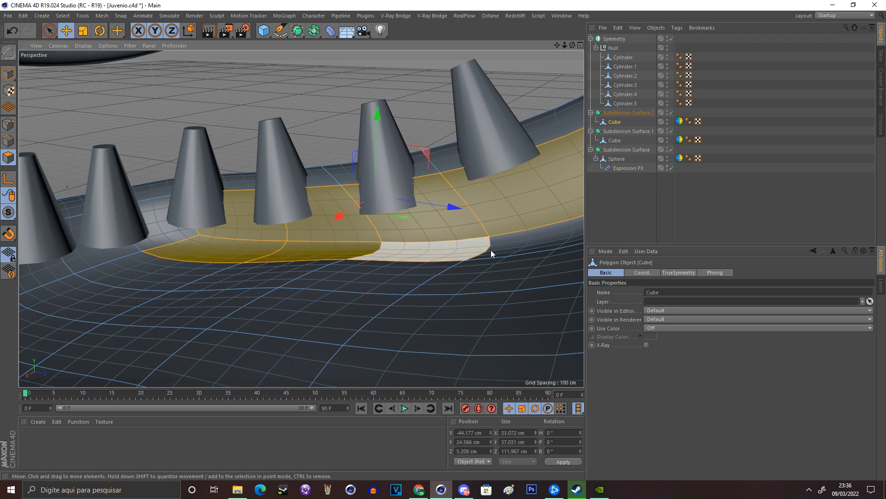
left_click(461, 250, "shift")
left_click(554, 238, "shift")
mouse_move(352, 215)
left_mouse_down()
mouse_move(347, 222)
mouse_move(352, 217)
left_mouse_up()
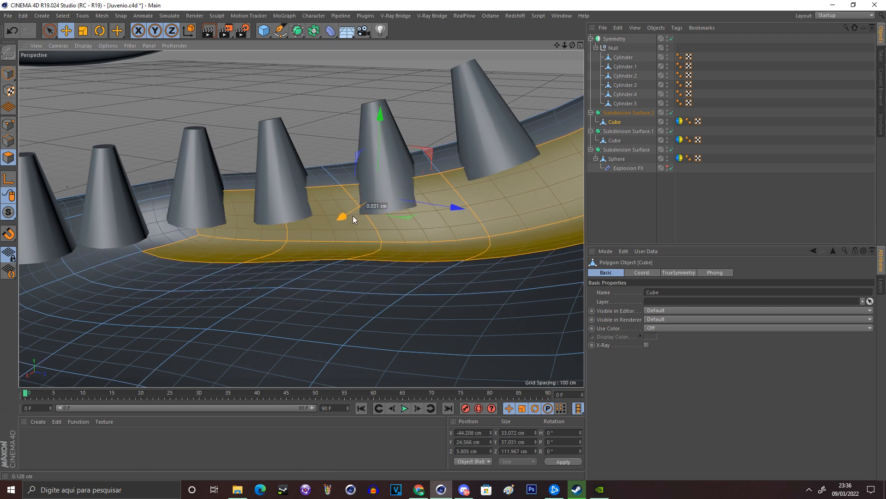
left_click(243, 251)
left_click(403, 250, "shift")
left_click(372, 249, "shift")
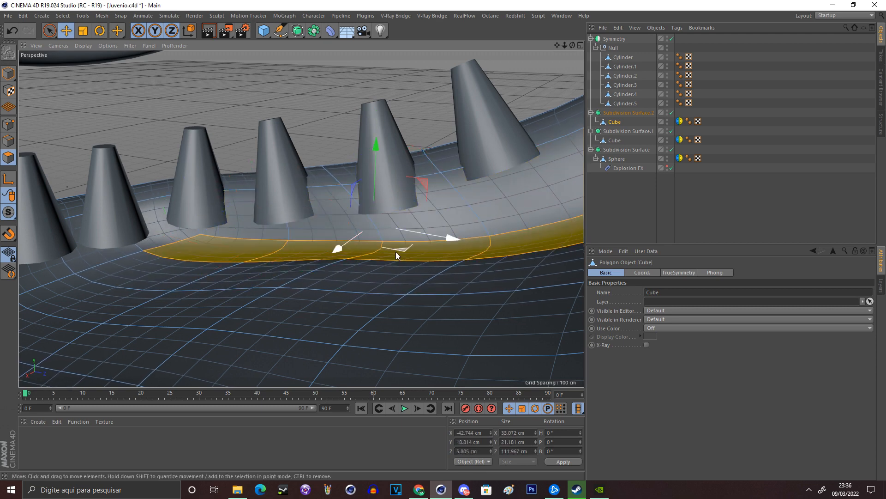
left_click_drag(344, 248, 328, 259)
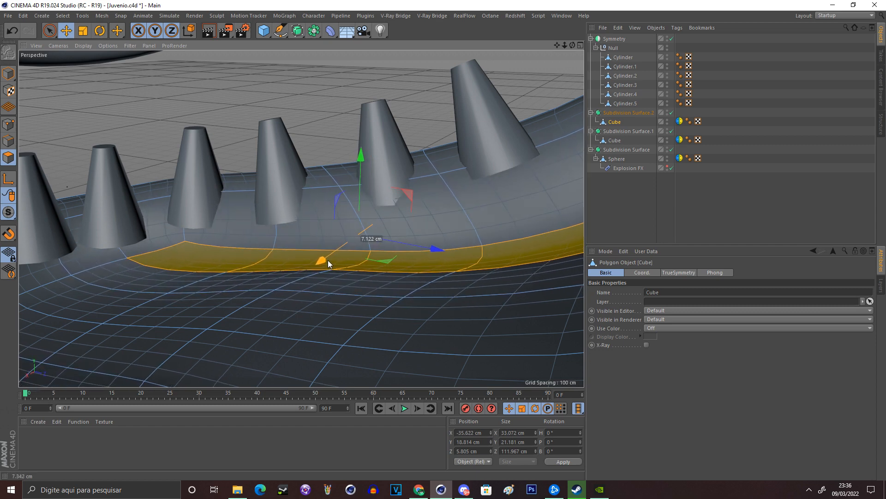
Shift individual side teeth across the reshaped jaw rim, moving the second-to-last tooth about 2 cm toward the mouth's centre.
left_click(9, 74)
left_click(187, 171)
left_click_drag(181, 173, 192, 172)
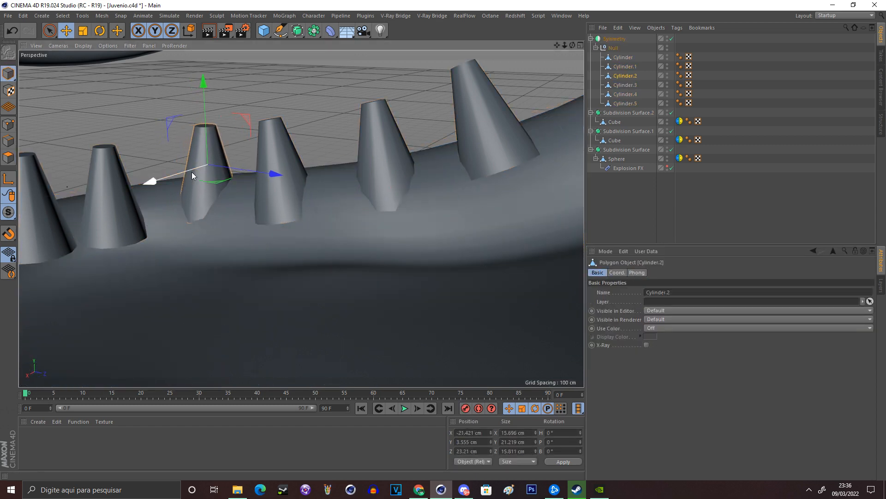
mouse_move(573, 46)
left_mouse_down()
mouse_move(301, 218)
mouse_move(572, 46)
left_mouse_up()
left_click_drag(435, 120, 469, 130)
left_click_drag(572, 45, 534, 45)
left_click(423, 180)
left_click_drag(460, 179, 467, 178)
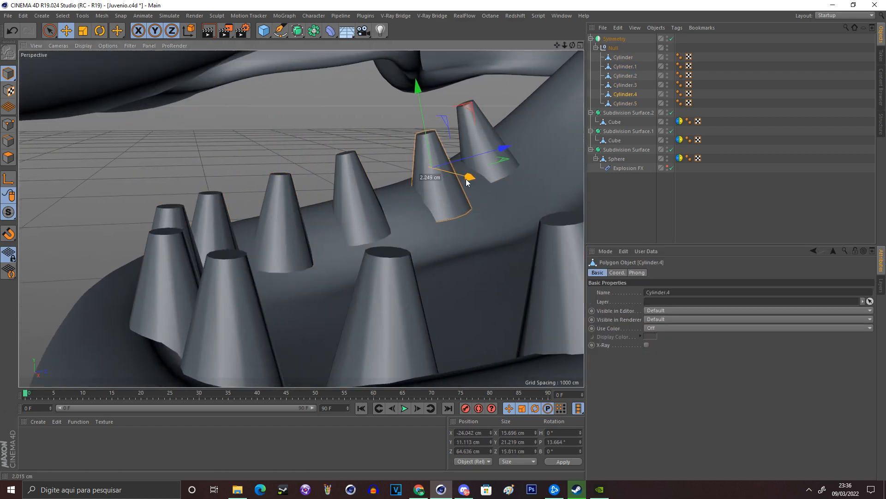
Add a point morph to the third lower tooth from the front.
left_click(343, 178)
left_click(298, 204)
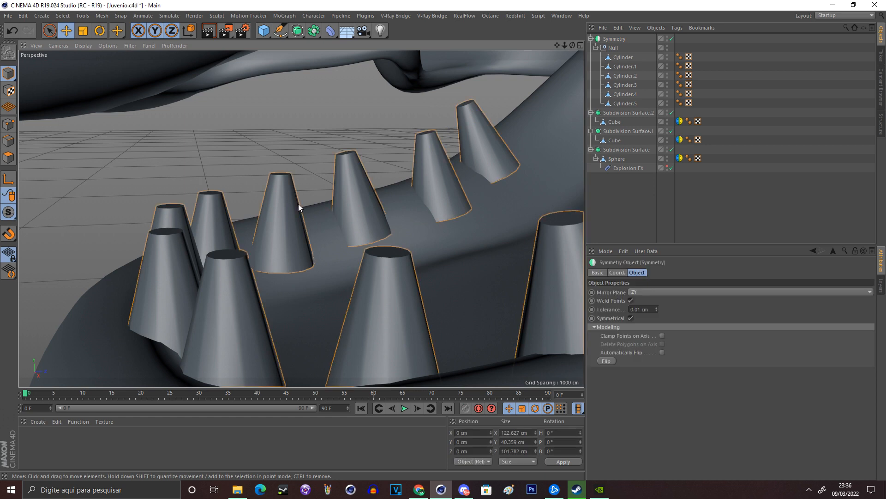
left_click(315, 15)
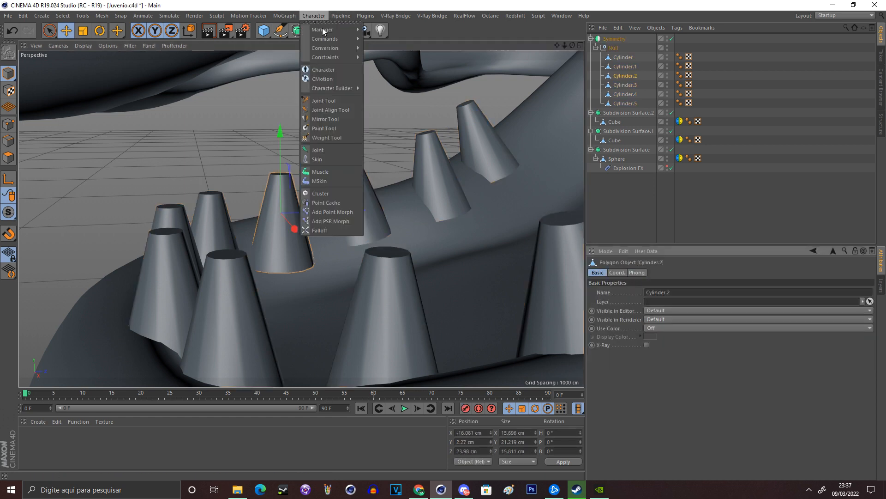
left_click(344, 212)
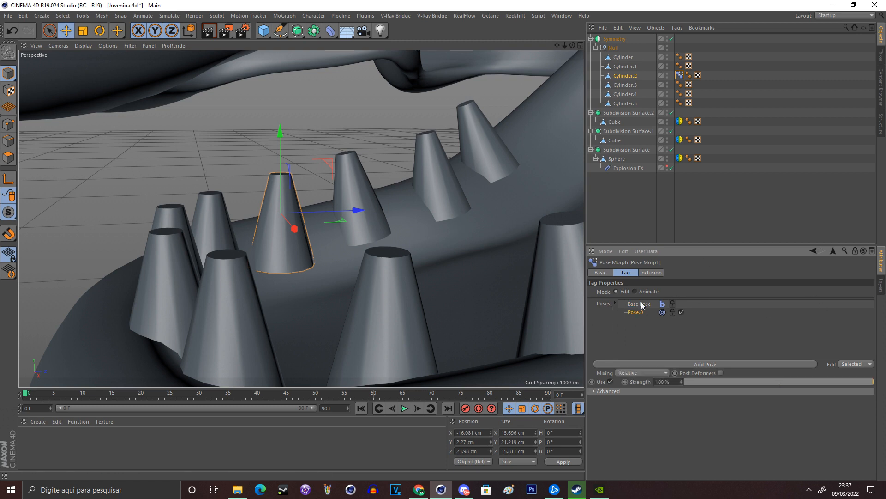
In the morph pose, move the tooth's bottom edge loop downward, scale it wider and check the pose by varying its strength.
left_click(9, 140)
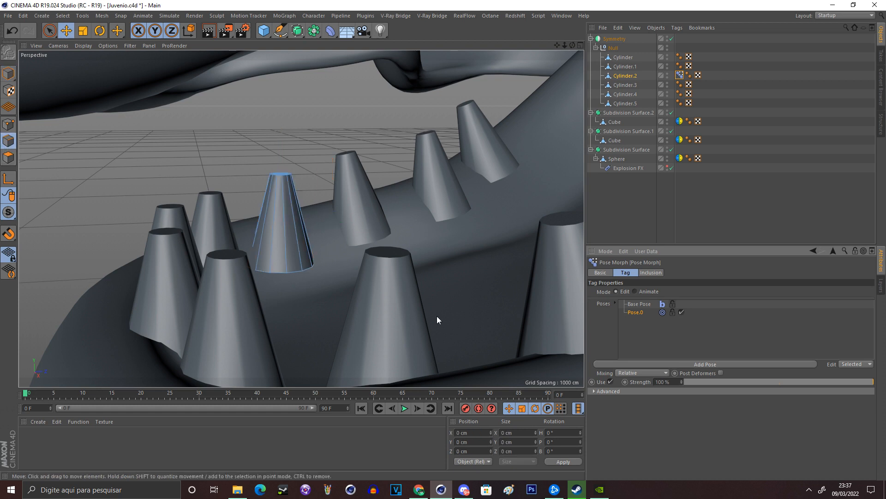
left_click(278, 275)
left_click_drag(280, 206, 284, 231)
left_click(83, 30)
left_click_drag(217, 166, 237, 162)
left_click(211, 165)
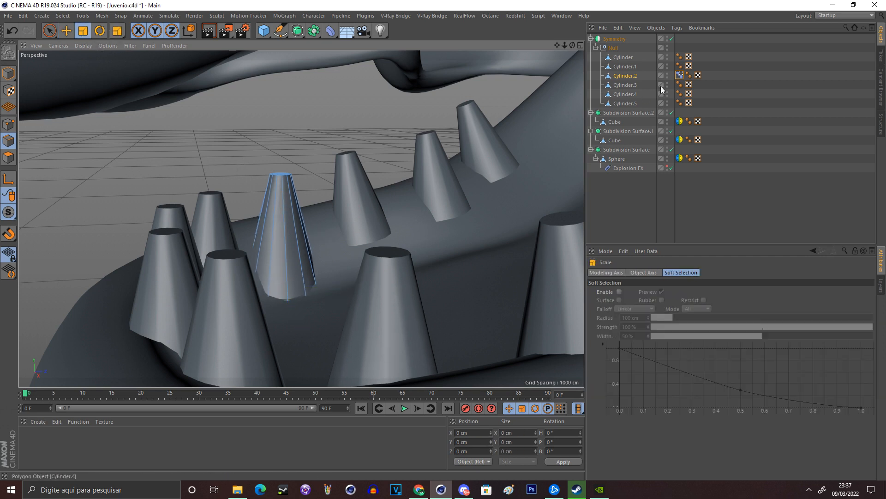
left_click(680, 75)
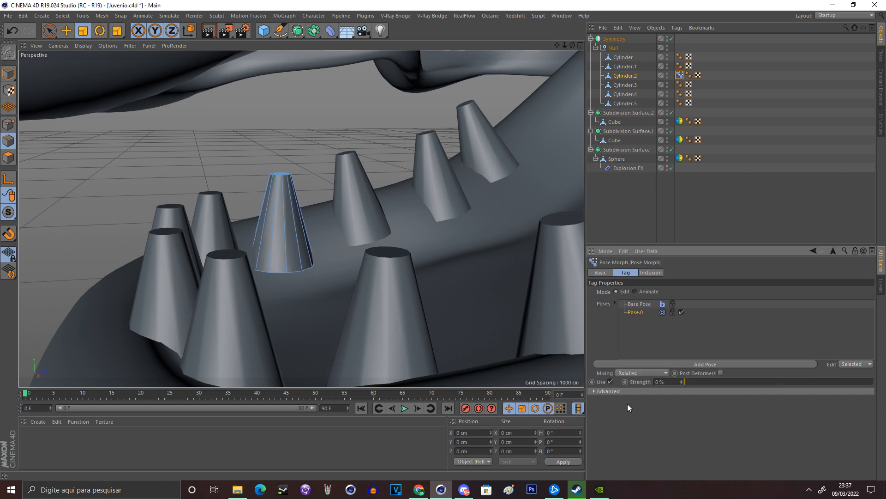
left_click(14, 80)
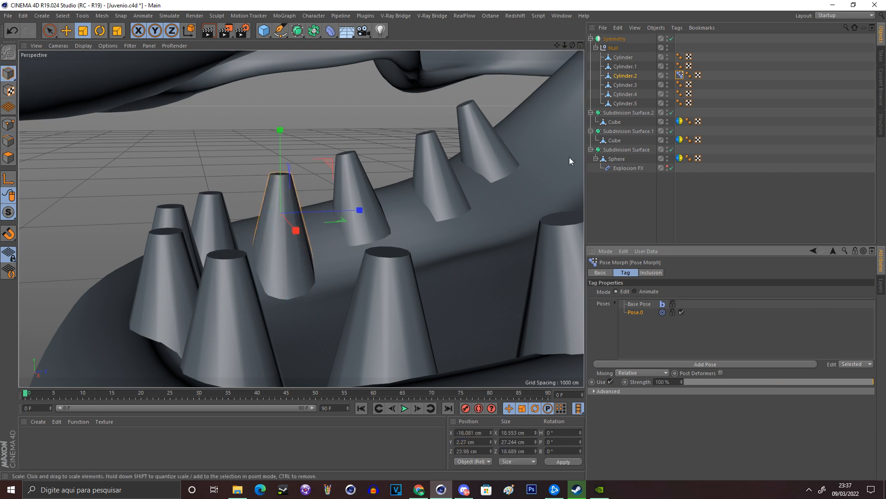
Copy the tooth's Pose Morph tag onto the five other lower teeth.
left_click(765, 62)
left_click(681, 76)
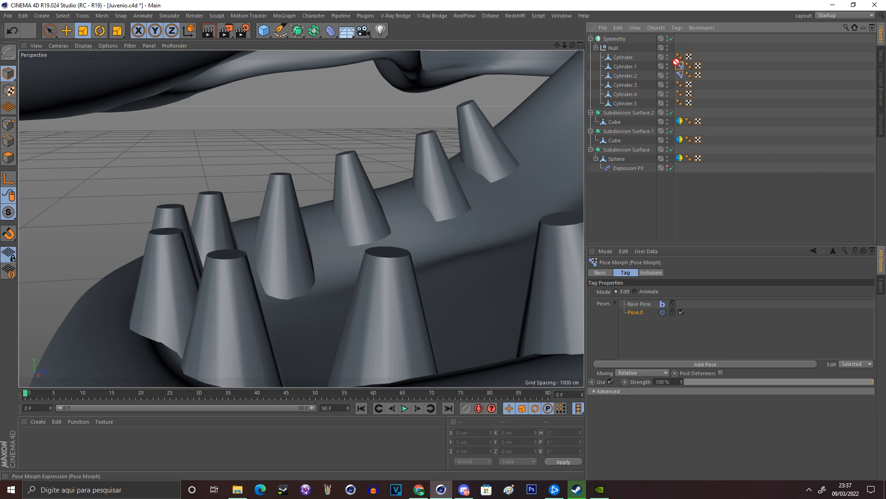
left_click_drag(678, 90, 679, 94, "ctrl")
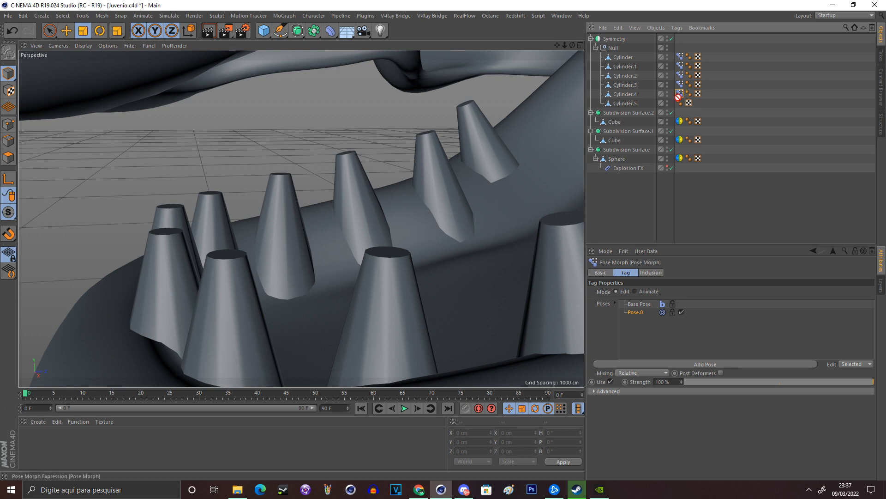
left_click_drag(679, 105, 679, 103, "ctrl")
left_click(502, 169)
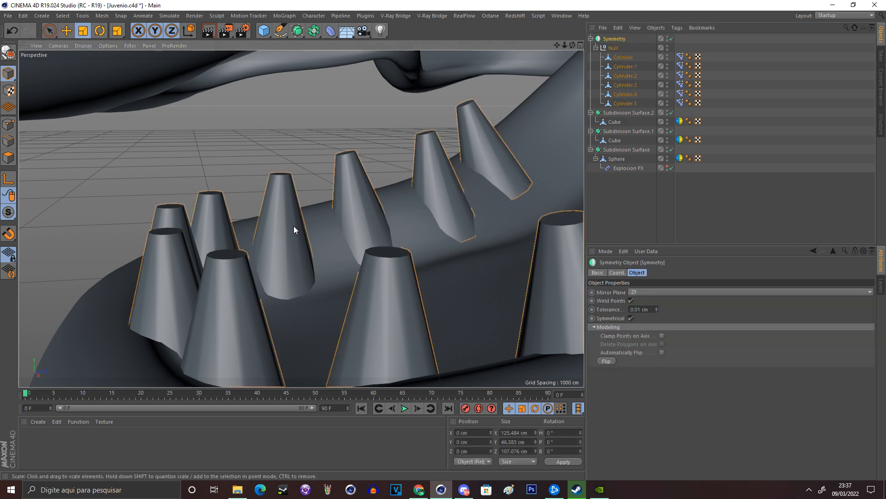
left_click(268, 226)
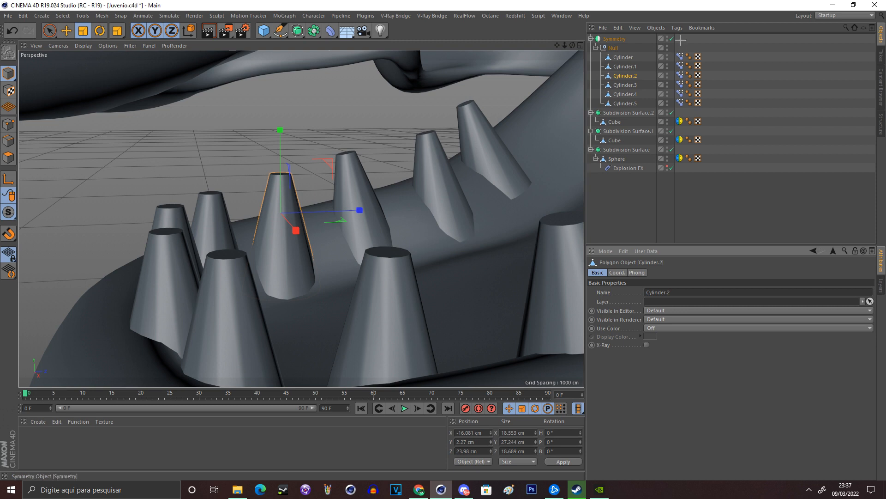
Delete the Pose Morph tags from all six lower teeth.
left_click(680, 57)
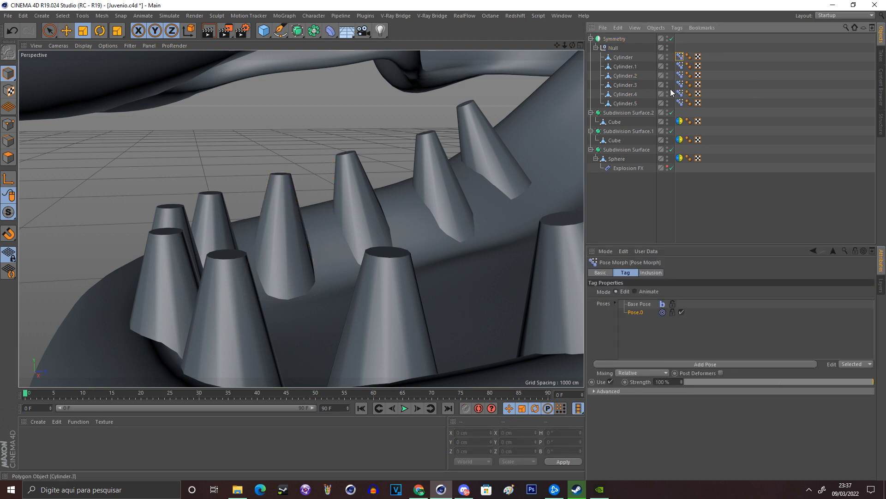
left_click(679, 104, "shift")
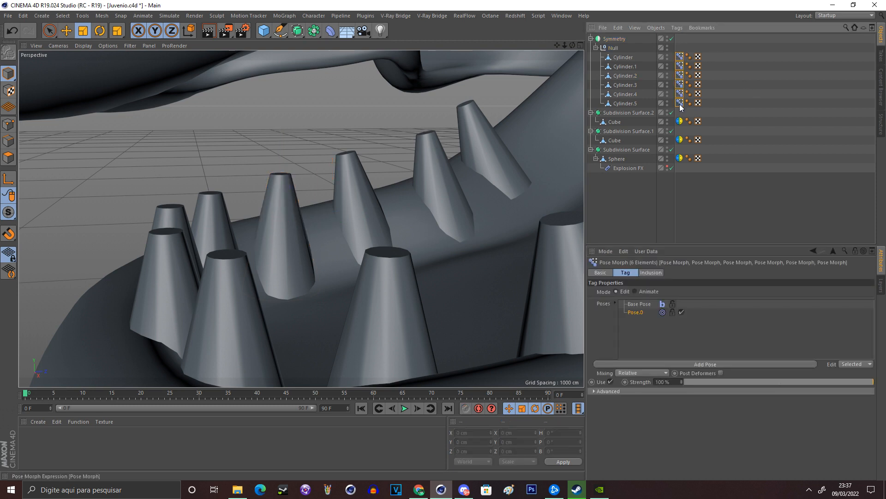
key("Delete")
Rotate the rearmost lower tooth to about 14° pitch and move it about 2 cm farther back along the jaw.
left_click(487, 156)
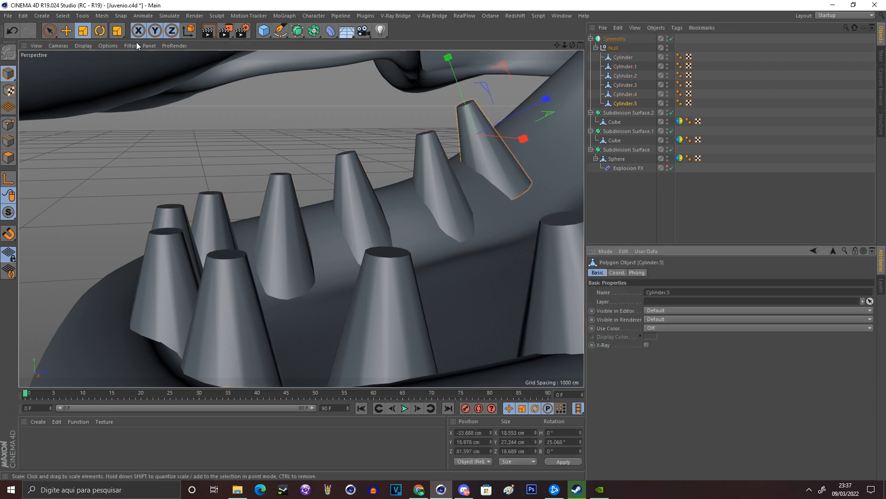
left_click(102, 32)
left_click_drag(259, 85, 307, 70)
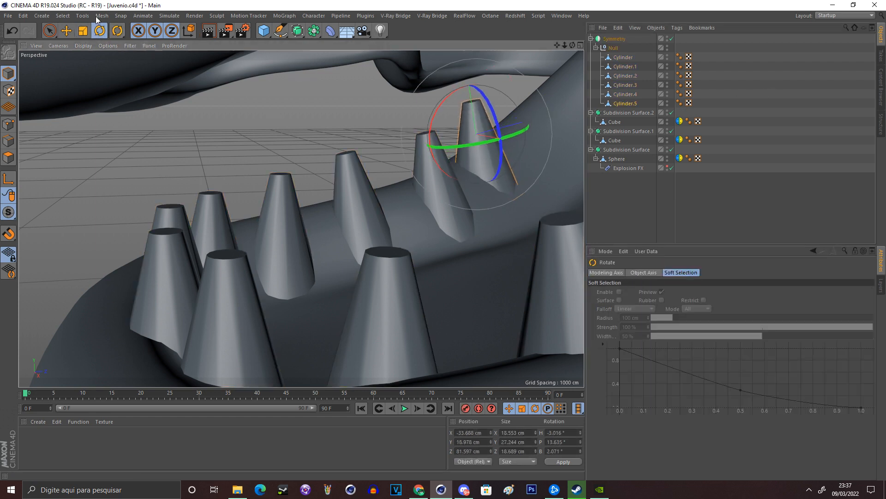
left_click(67, 31)
left_click_drag(226, 124, 284, 132)
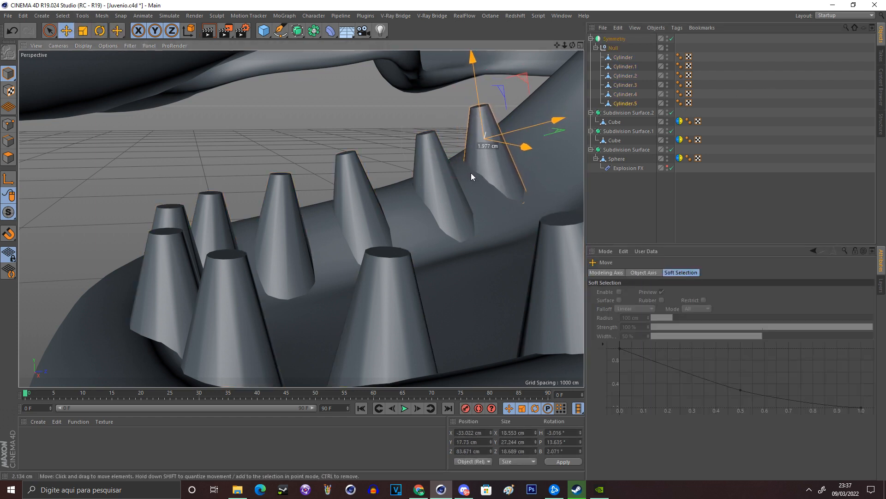
Examine the lower row of teeth on the jaw from the front.
left_click(459, 185)
left_click(615, 38)
left_click_drag(573, 45, 443, 46)
left_click(570, 62)
left_click_drag(573, 46, 600, 45)
left_click_drag(573, 45, 589, 21)
scroll(336, 178, "up", 1)
scroll(336, 178, "up", 2)
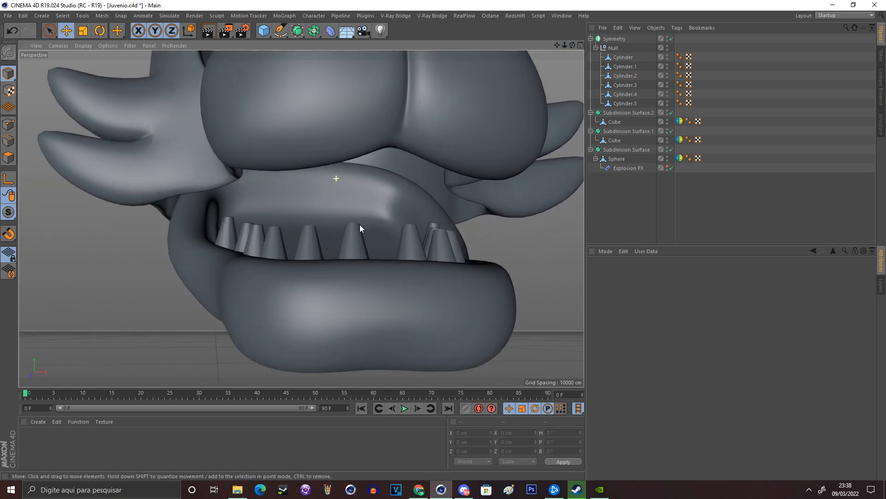
Duplicate the Symmetry group that holds the lower teeth.
left_click(365, 233)
left_click(613, 40)
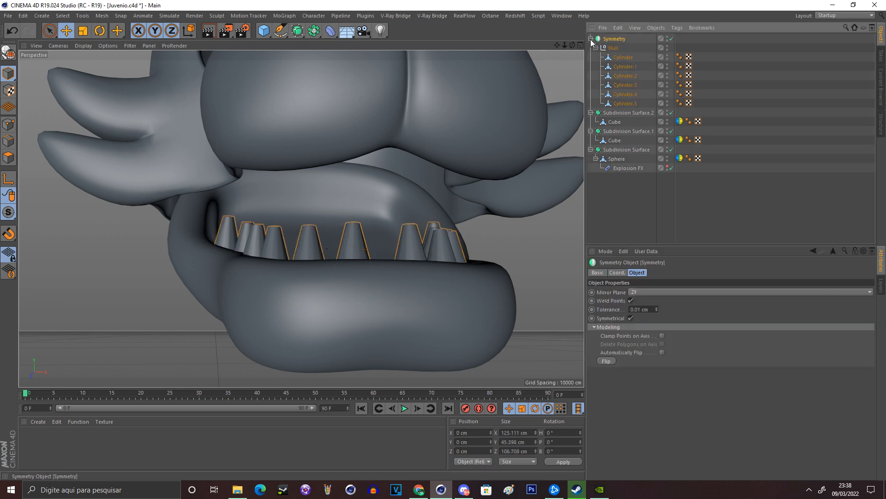
left_click(591, 39)
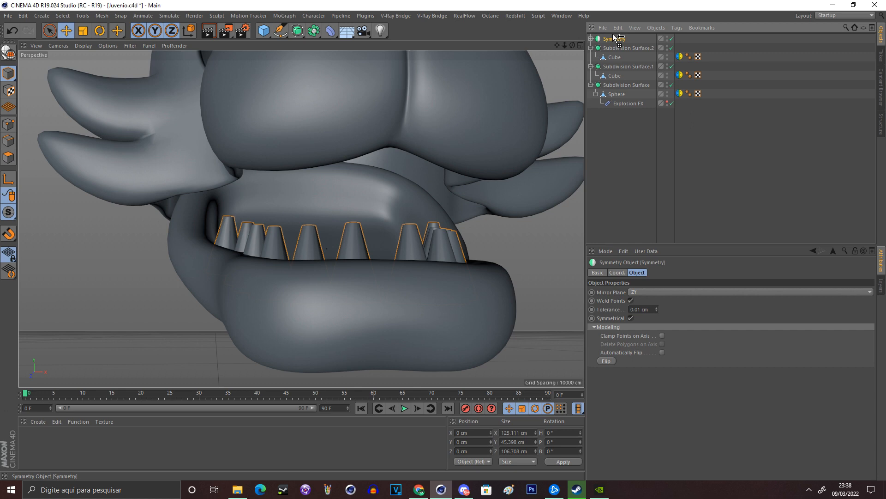
left_click_drag(614, 37, 614, 37, "ctrl")
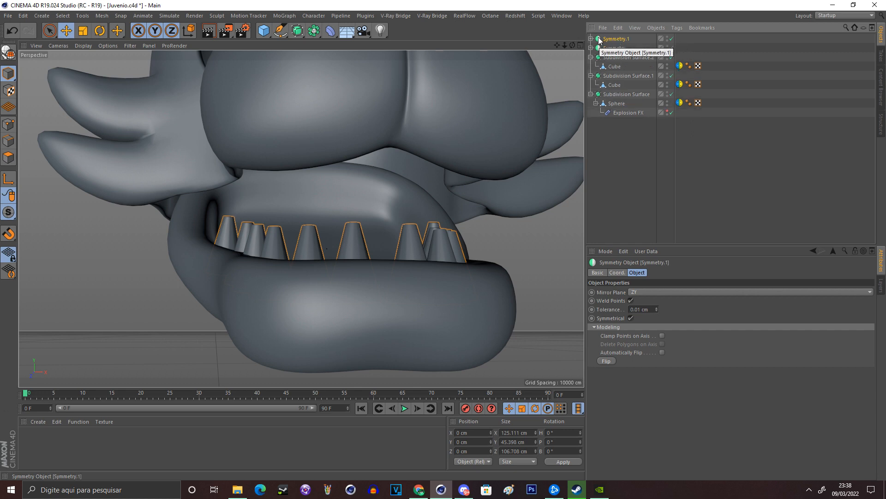
Delete Cylinder.1 through Cylinder.5 from the duplicated Symmetry group, leaving only its first tooth.
left_click(591, 38)
left_click(618, 67)
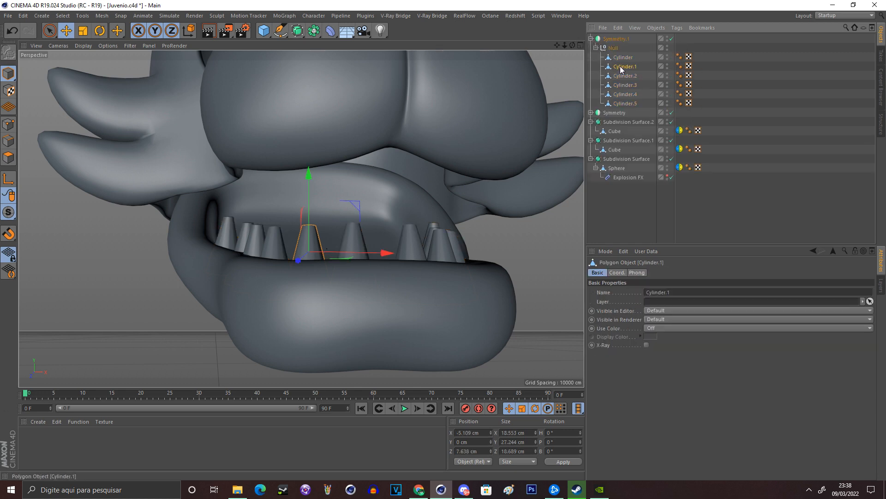
left_click(628, 104, "shift")
left_click(630, 68)
left_click(645, 66)
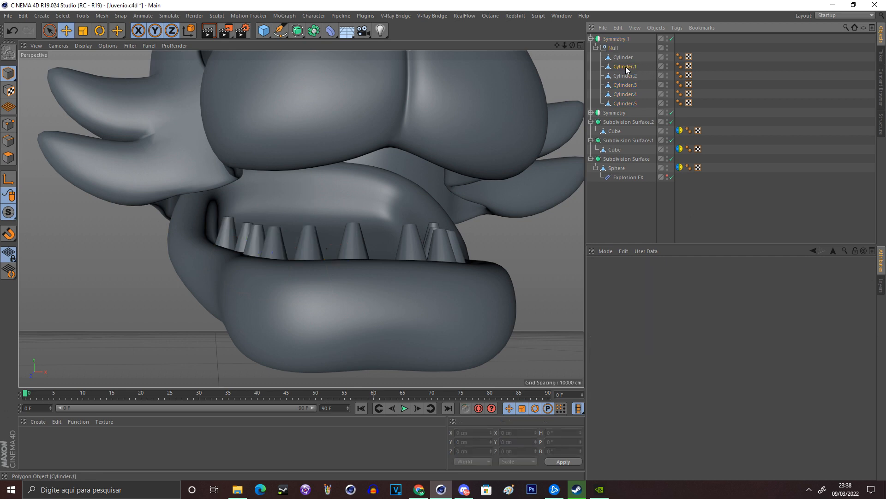
left_click(626, 69)
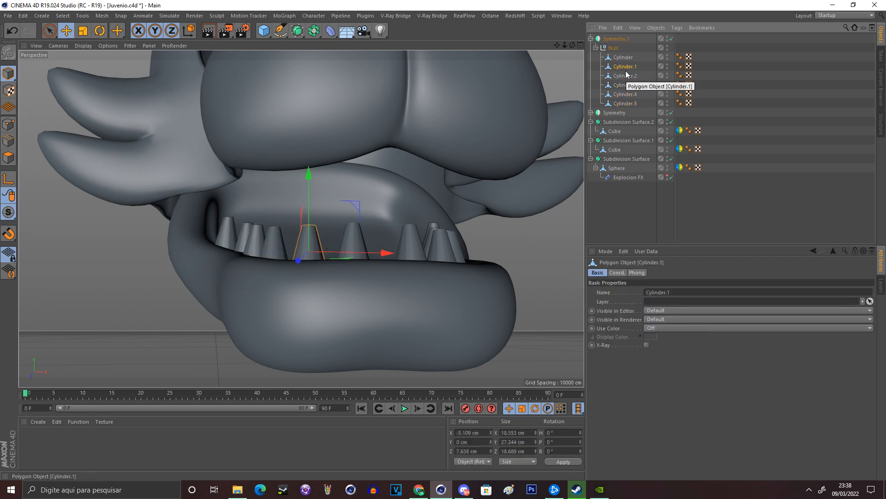
left_click(630, 103, "shift")
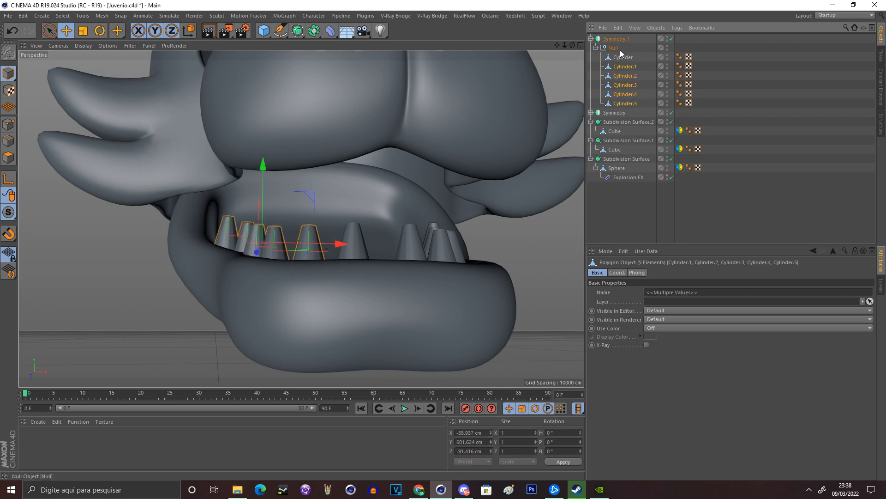
key("Delete")
Raise the remaining copied tooth toward the muzzle and rotate it upside down to about -177° bank.
left_click(623, 58)
left_click_drag(398, 246, 362, 152)
key("r")
left_click_drag(273, 172, 387, 91)
Position the flipped tooth beneath the muzzle and shorten it to about 22 cm.
left_click(68, 36)
left_click_drag(119, 88, 111, 129)
left_click_drag(296, 201, 304, 195)
left_click_drag(348, 202, 338, 203)
left_click(84, 33)
left_click_drag(296, 261, 249, 247)
left_click(599, 38)
left_click(255, 223)
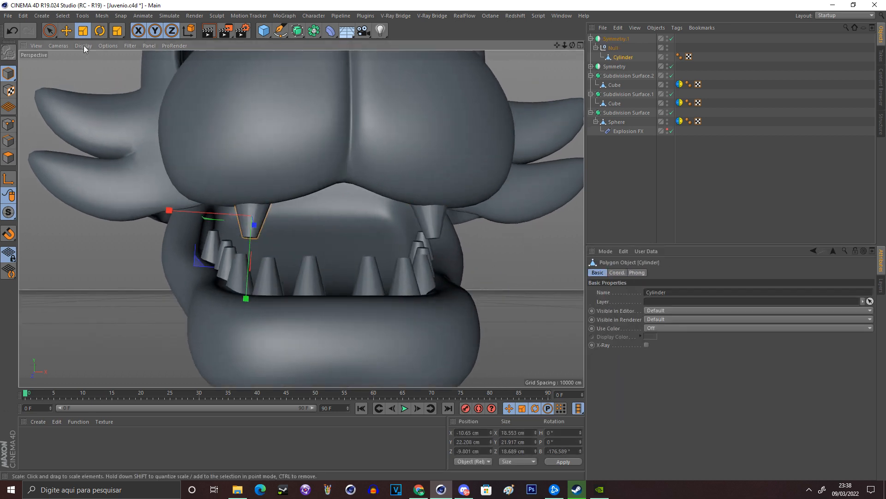
Straighten the upper tooth to about -181° bank and shift it into place against the muzzle's underside.
left_click(99, 30)
left_click_drag(123, 99, 123, 113)
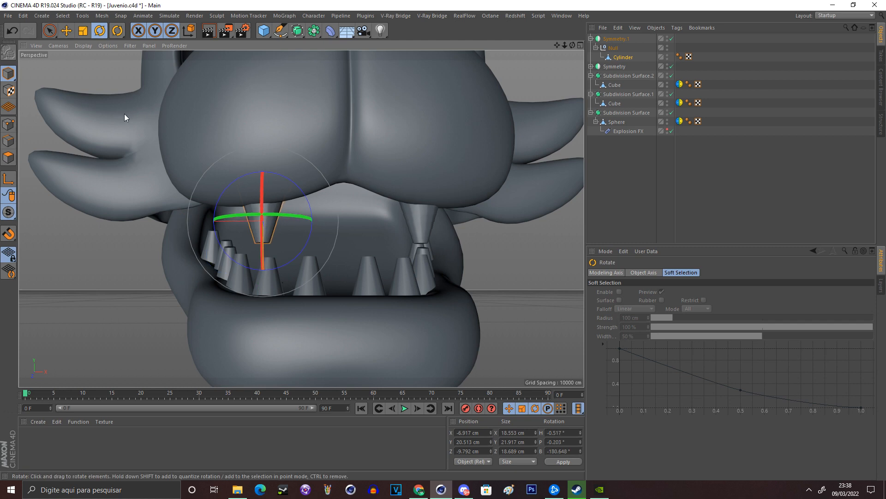
left_click_drag(572, 46, 295, 217)
left_click_drag(552, 152, 547, 138)
left_click(66, 29)
left_click_drag(382, 198, 369, 200)
left_click(565, 132)
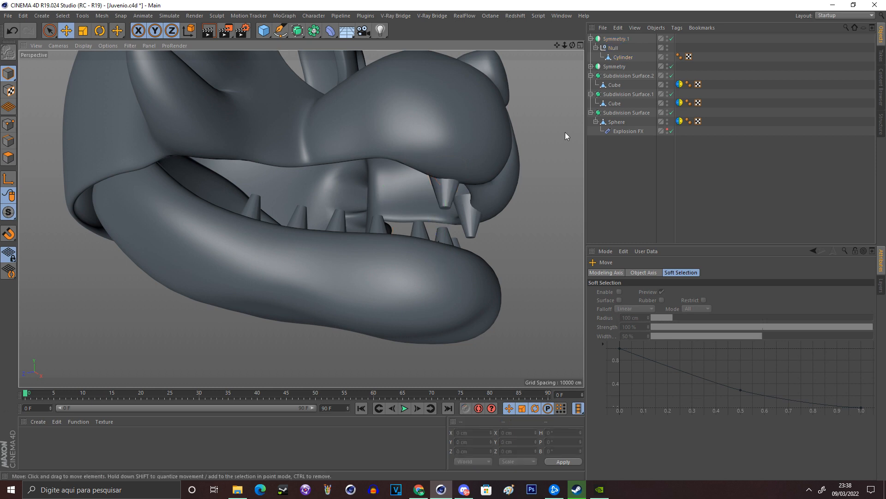
Examine the placement of the upper pair of teeth on the whole head from several angles.
left_click_drag(572, 45, 300, 218)
scroll(301, 218, "down", 5)
mouse_move(557, 46)
left_mouse_down()
mouse_move(522, 70)
mouse_move(558, 46)
left_mouse_up()
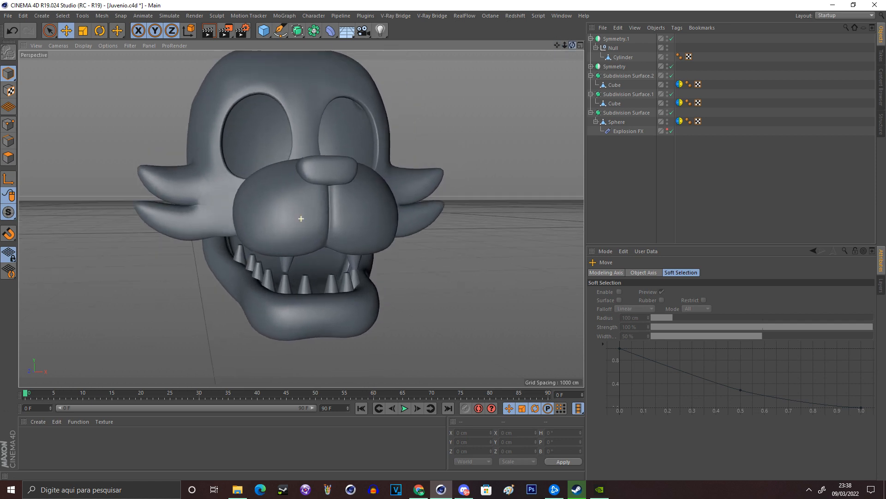
left_click(580, 45)
mouse_move(565, 220)
left_mouse_down()
mouse_move(503, 221)
mouse_move(454, 198)
mouse_move(373, 236)
left_mouse_up()
mouse_move(564, 220)
left_mouse_down()
mouse_move(595, 220)
mouse_move(576, 220)
left_mouse_up()
left_click(296, 45)
left_click_drag(572, 45, 605, 44)
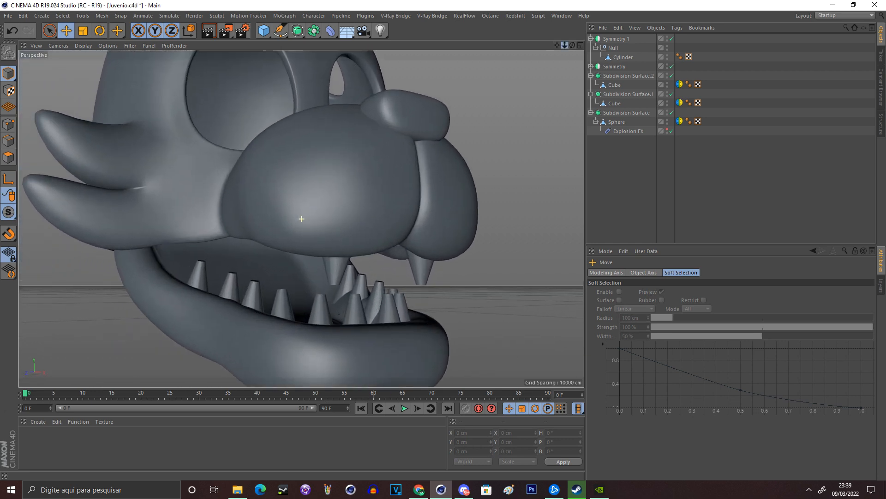
Place two copies of the upper tooth behind it along the upper jaw and adjust their positions.
left_click(335, 272)
left_click(83, 30)
left_click(66, 31)
left_click_drag(293, 263, 268, 262, "ctrl")
left_click_drag(572, 45, 556, 9)
left_click_drag(245, 279, 234, 273)
left_click_drag(281, 368, 261, 406, "ctrl")
left_click_drag(215, 317, 204, 311)
Add two more tooth copies farther back along the upper jaw, toward the mouth's corner.
left_click_drag(572, 44, 545, 76)
left_click_drag(118, 246, 87, 239, "ctrl")
left_click_drag(210, 237, 171, 230, "ctrl")
left_click(443, 120)
left_click_drag(572, 45, 522, 45)
left_click_drag(572, 45, 635, 69)
scroll(297, 239, "up", 6)
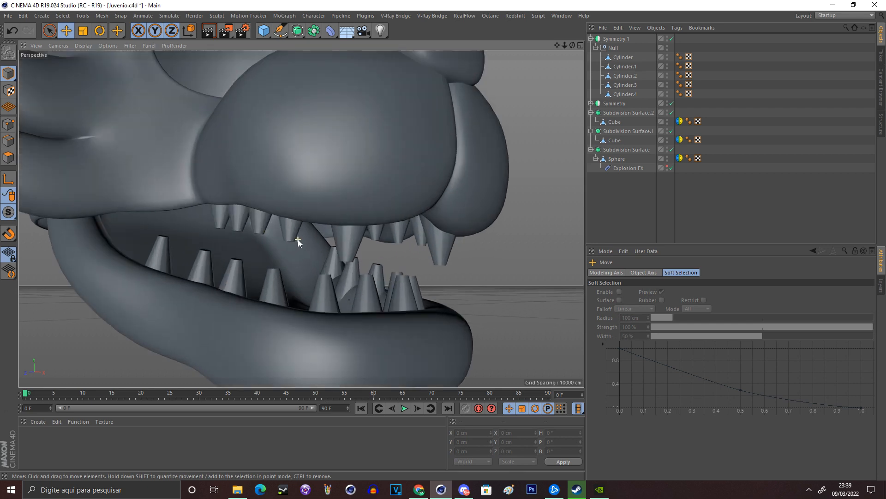
Copy a small upper tooth forward into the gap behind the large fang and fine-tune the neighbouring teeth.
scroll(298, 239, "up", 3)
left_click(292, 225)
left_click_drag(257, 212, 384, 221, "ctrl")
left_click_drag(290, 211, 295, 212)
left_click_drag(381, 228, 381, 223)
left_click(617, 38)
left_click(395, 230)
left_click(462, 261)
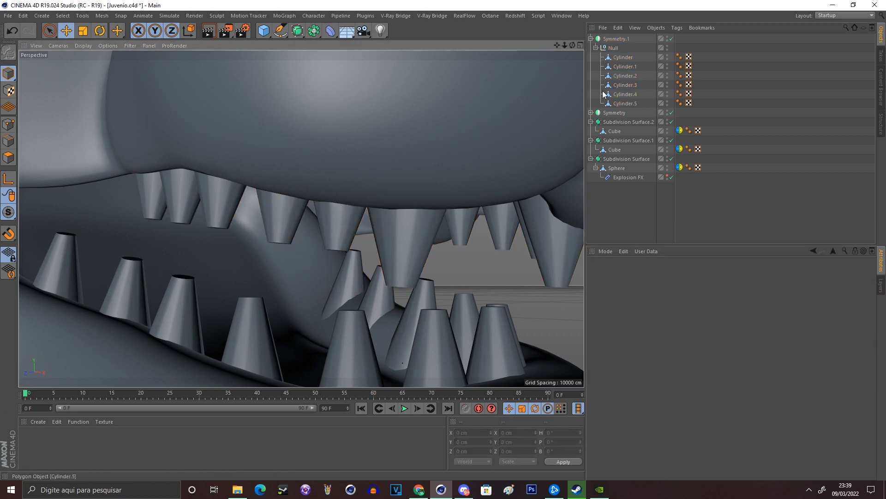
Enlarge the second lower tooth from the centre and raise it slightly on the jaw.
scroll(349, 289, "down", 5)
left_click(347, 290)
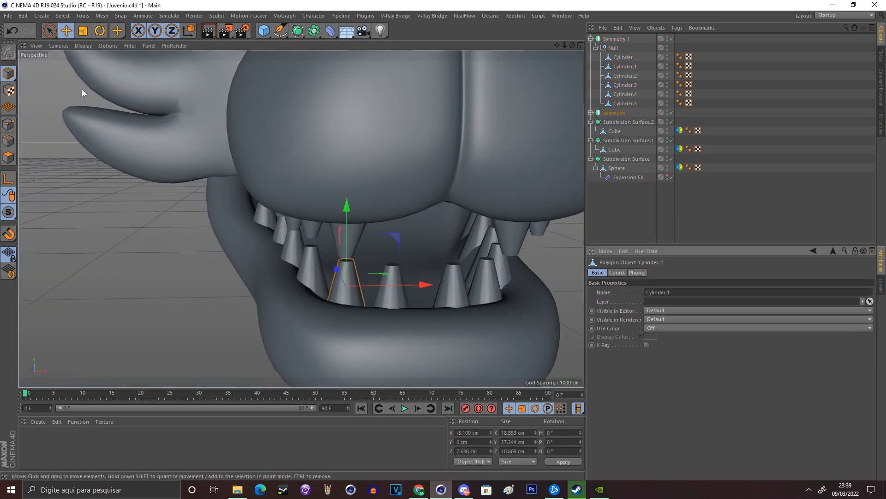
left_click(83, 31)
left_click_drag(203, 134, 226, 135)
left_click(67, 31)
left_click_drag(347, 219, 348, 216)
left_click(566, 285)
Adjust the position of the front centre tooth on the lower jaw.
left_click(403, 283)
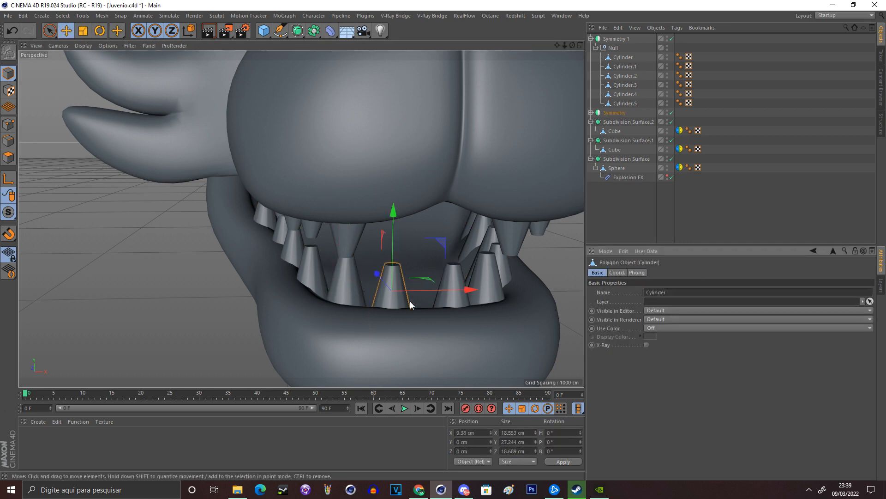
left_click_drag(401, 260, 403, 267)
left_click(560, 259)
Adjust the position of an upper tooth beneath the muzzle.
left_click_drag(564, 45, 572, 45)
left_click(327, 230)
left_click(327, 230)
left_click_drag(331, 233, 348, 249)
left_click(523, 220)
Save the scene file.
mouse_move(565, 46)
left_mouse_down()
mouse_move(574, 45)
mouse_move(566, 45)
left_mouse_up()
mouse_move(573, 45)
left_mouse_down()
mouse_move(558, 47)
mouse_move(566, 45)
left_mouse_up()
left_click(8, 16)
left_click(41, 98)
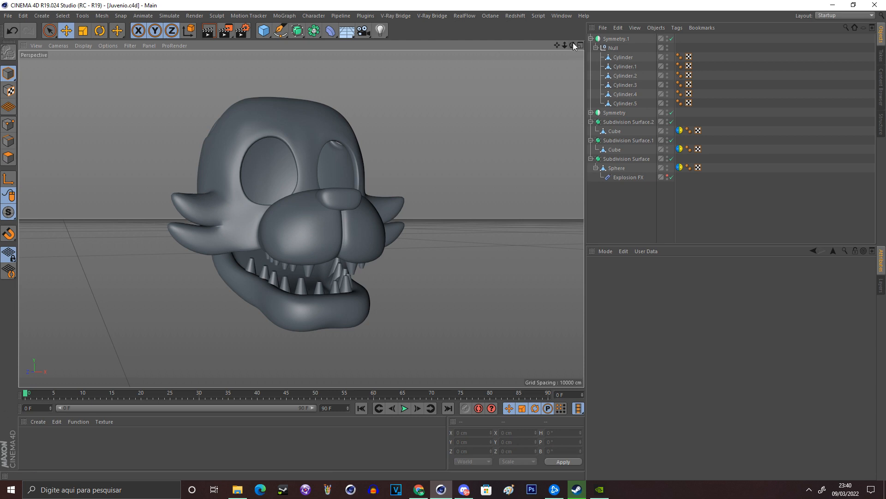
left_click(327, 313)
left_click(326, 314)
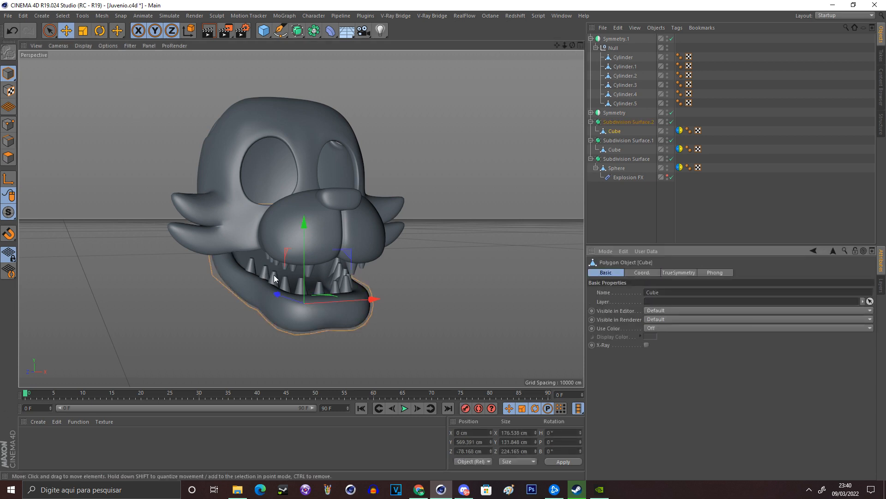
left_click_drag(277, 299, 138, 209)
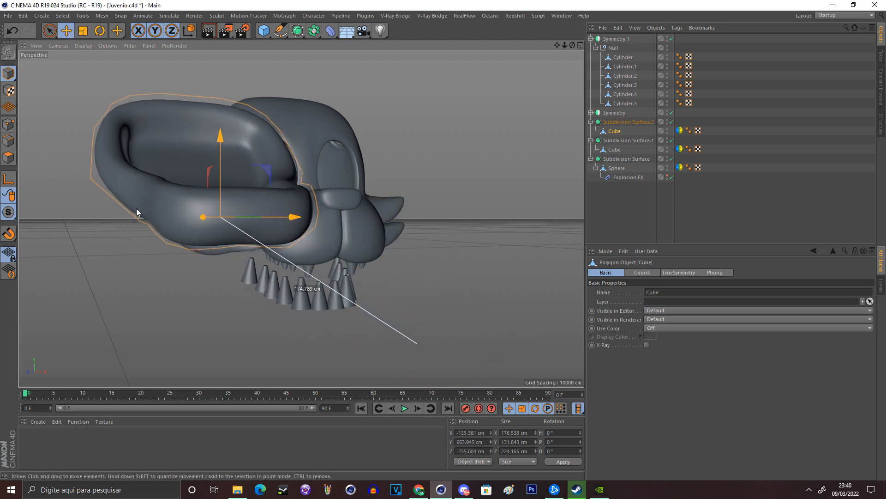
left_click(99, 31)
left_click_drag(232, 218, 101, 79)
key("e")
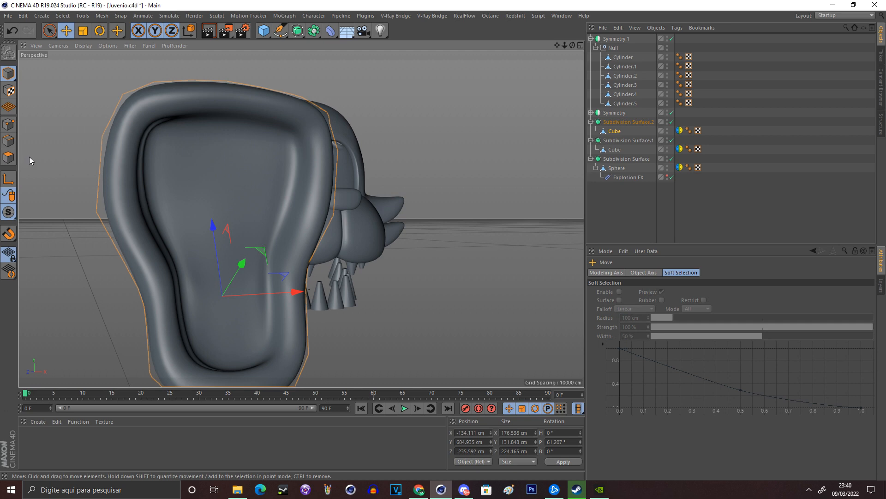
left_click(16, 27)
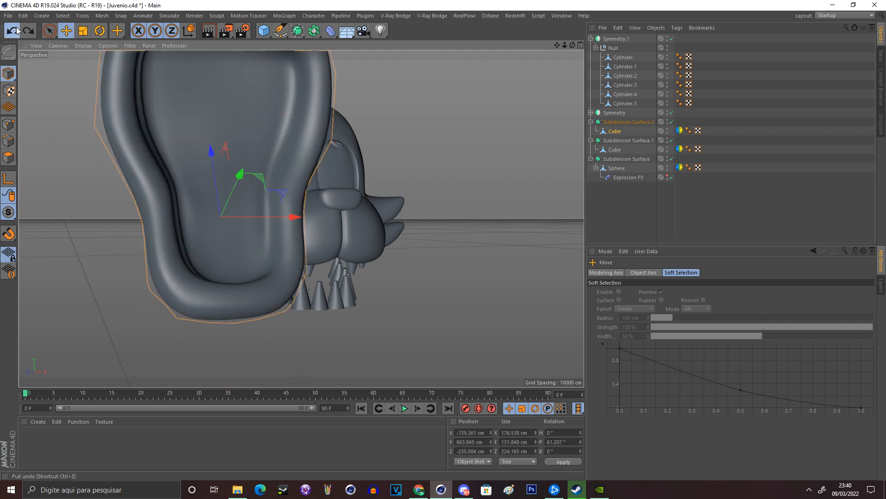
left_click(15, 26)
left_click(16, 27)
left_click(16, 26)
left_click(126, 218)
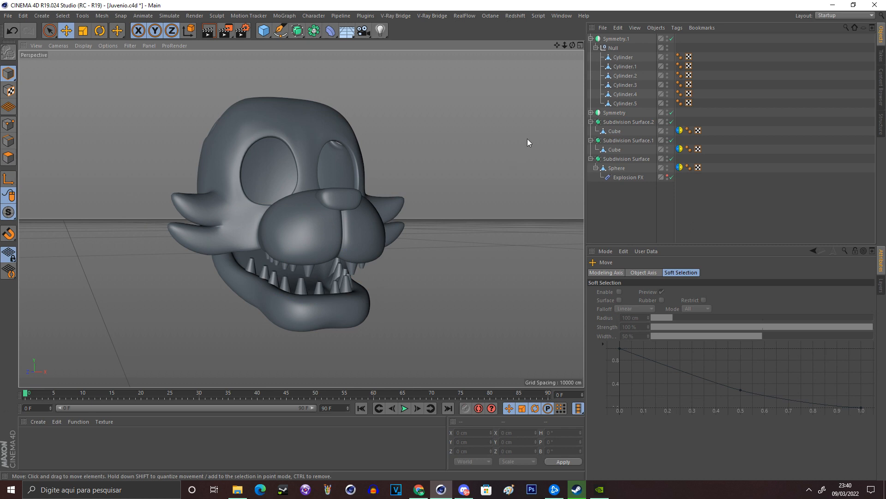
Add a cube with 2 segments on each axis and reduce its Z size to about 76 cm.
middle_click_drag(301, 219, 299, 224, "alt")
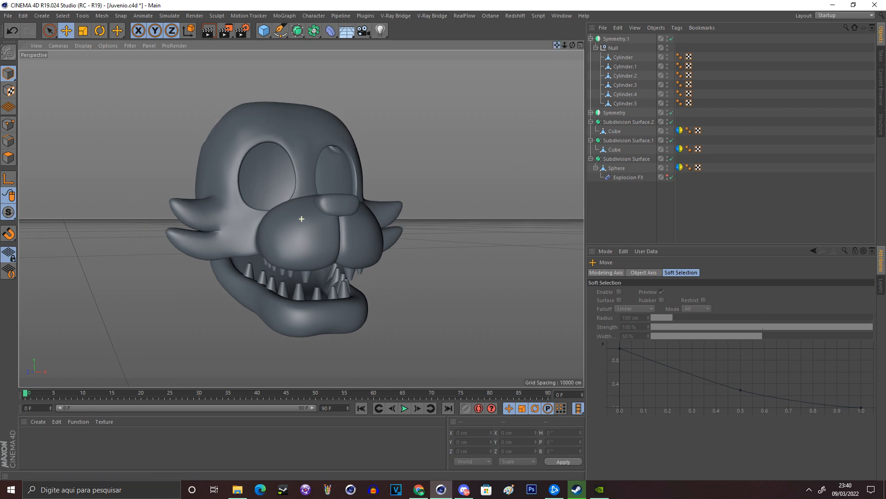
left_click_drag(560, 45, 541, 46)
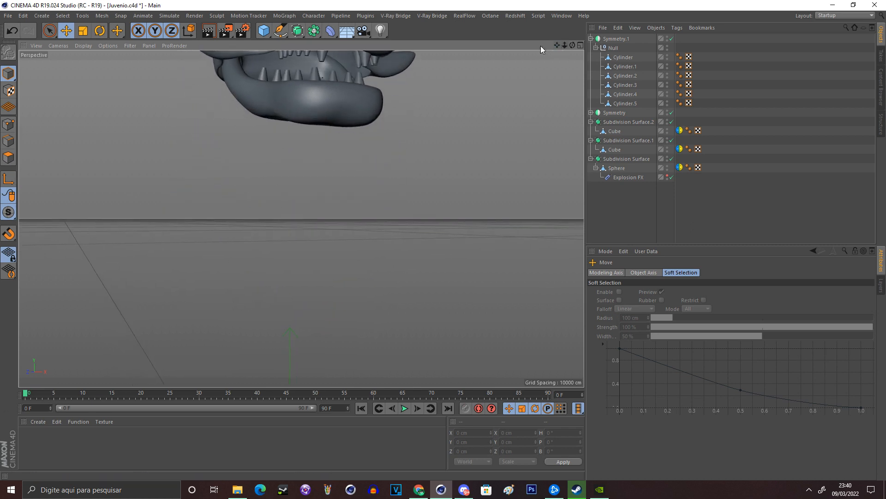
left_click(264, 30)
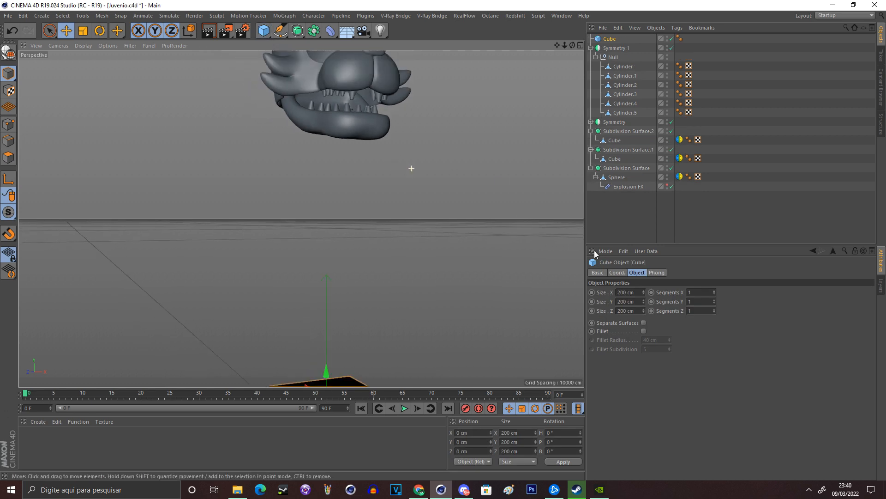
left_click(689, 292)
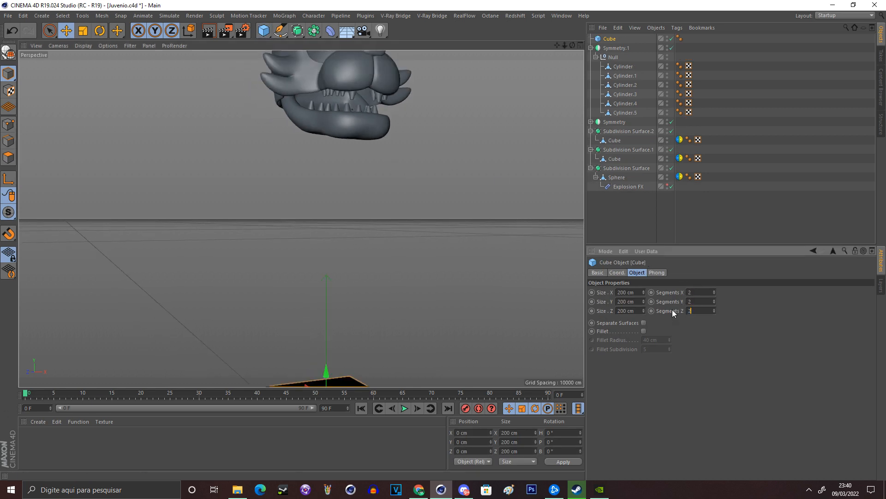
left_click_drag(558, 46, 568, 18)
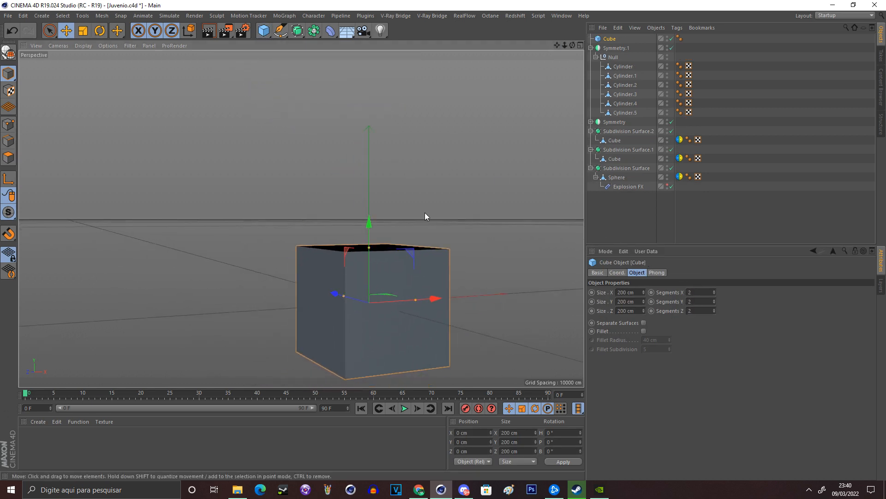
left_click_drag(347, 295, 354, 303)
left_click_drag(359, 308, 359, 311)
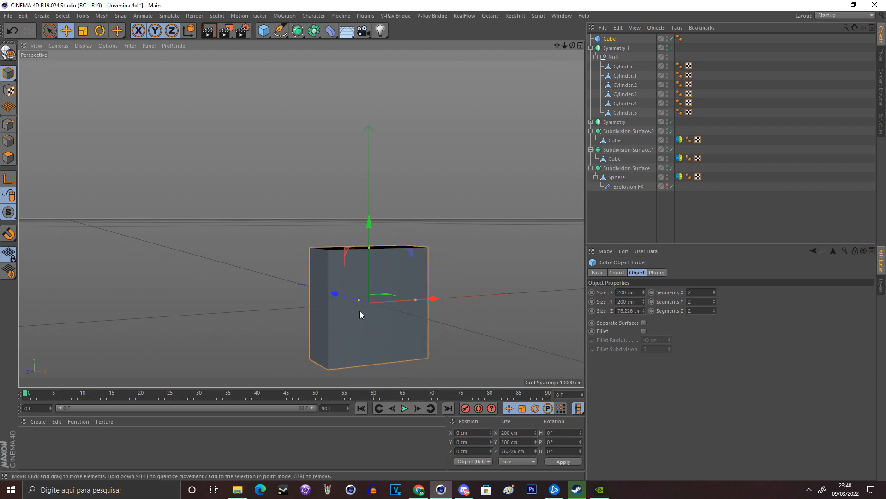
Make the cube editable and give it a TrueSymmetry tag with symmetry enabled and its plane and mirror display hidden.
key("c")
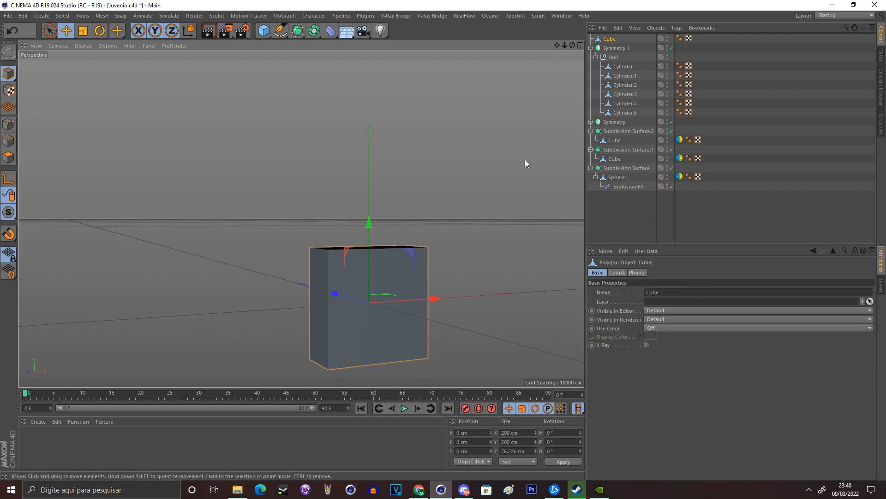
right_click(609, 40)
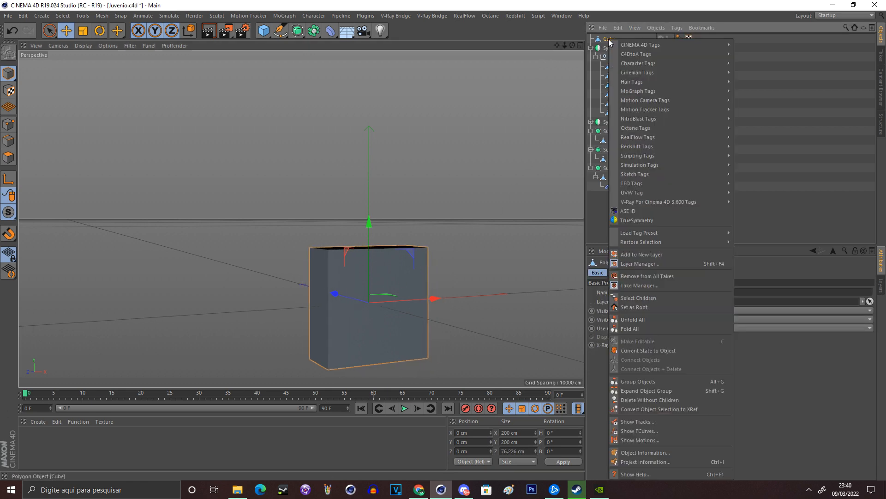
left_click(633, 221)
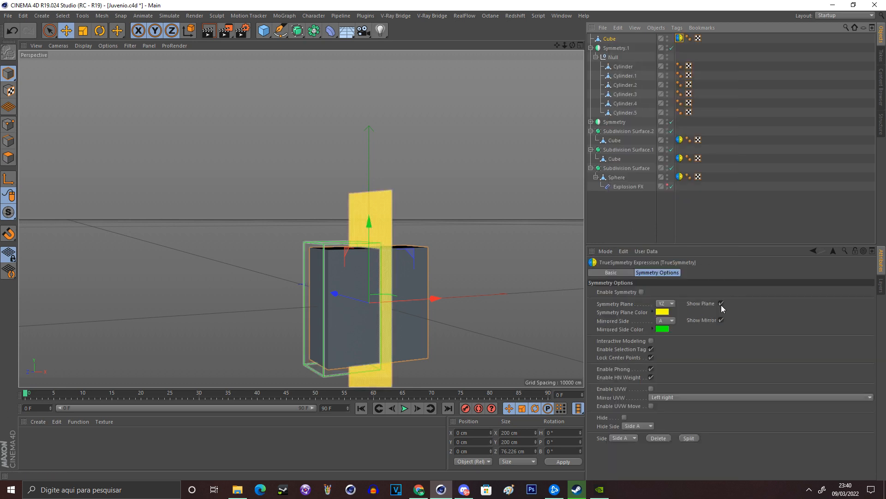
left_click(721, 303)
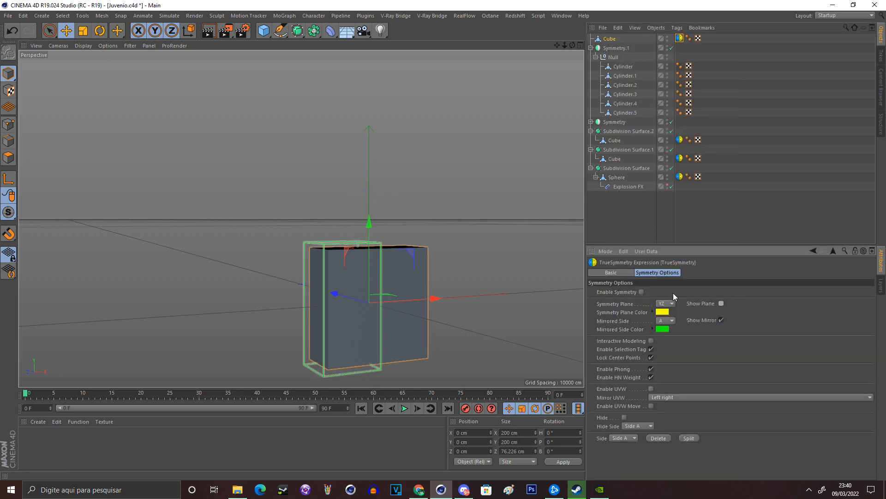
left_click(642, 291)
Nest the new cube in a Subdivision Surface and show it enlarged in the front view in point mode.
left_click(581, 45)
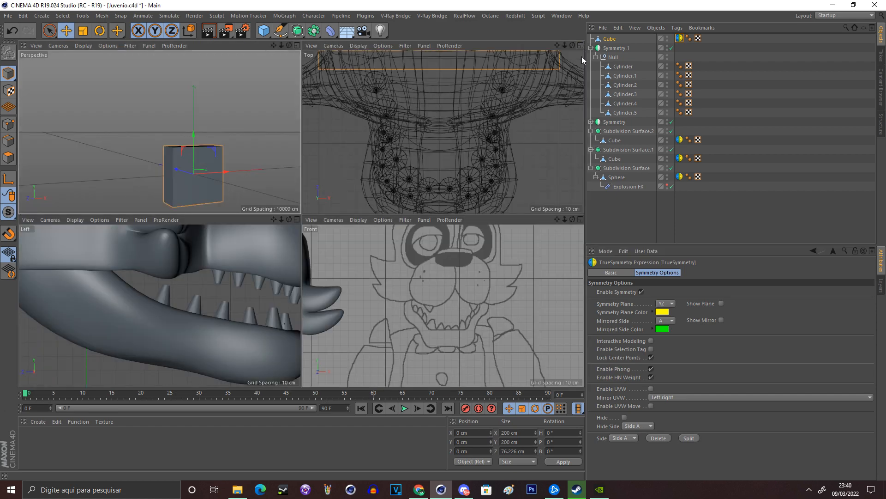
left_click(580, 219)
left_click_drag(556, 45, 301, 218)
left_click(50, 31)
left_click(8, 124)
left_click(297, 31)
left_click_drag(611, 48, 613, 39)
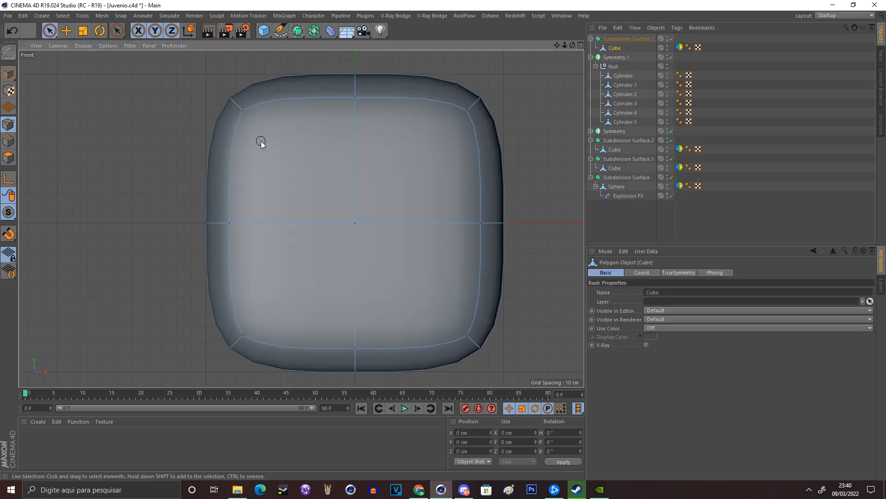
Narrow the top of the cube by moving its upper corner points inward to about 39 cm from the centre.
left_click(236, 103)
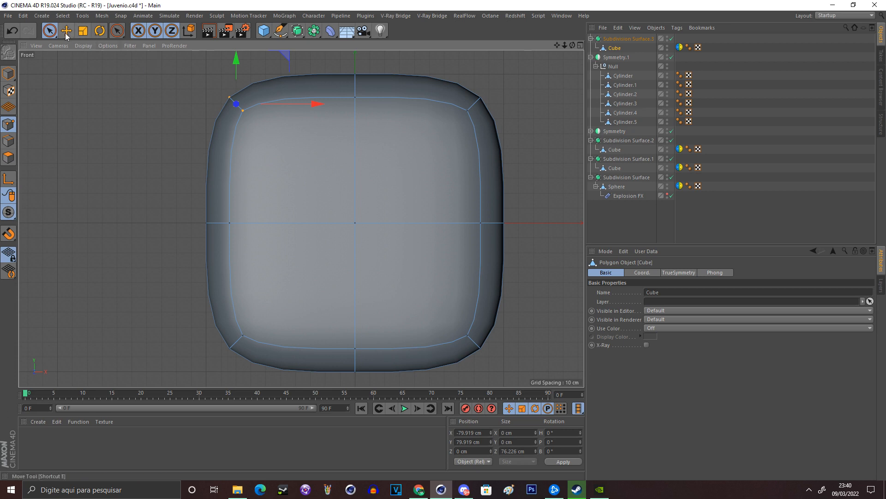
left_click(49, 31)
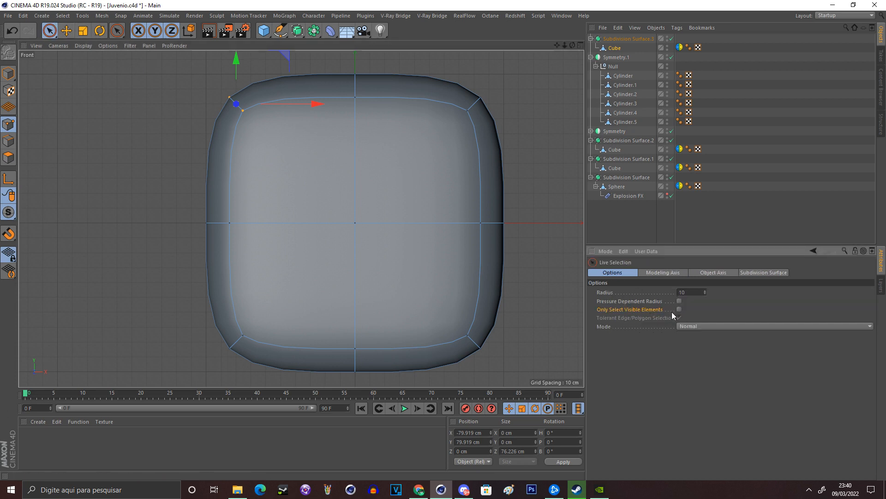
left_click(216, 76)
left_click_drag(222, 71, 386, 107)
key("ctrl+z")
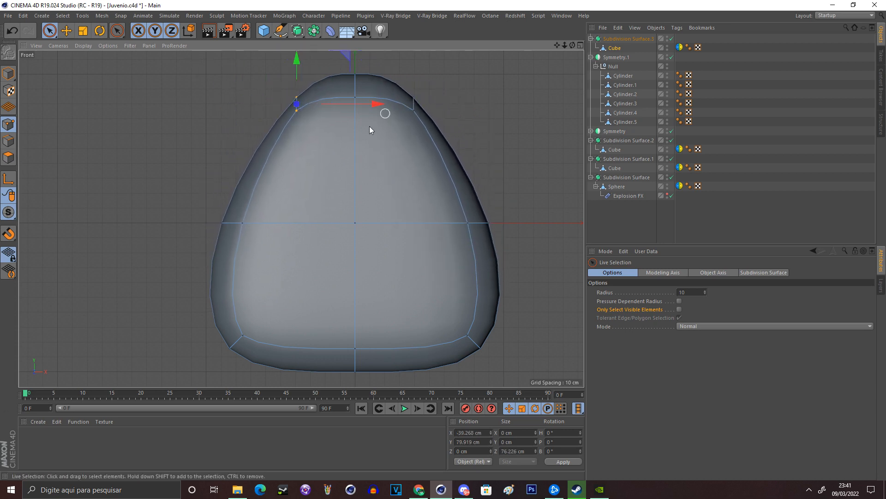
Move the cube's lower corner points and the side points at mid-height inward to form an egg-shaped outline.
left_click_drag(251, 322, 253, 322)
left_click_drag(294, 342, 341, 341)
left_click_drag(232, 226, 226, 225)
left_click_drag(299, 224, 308, 224)
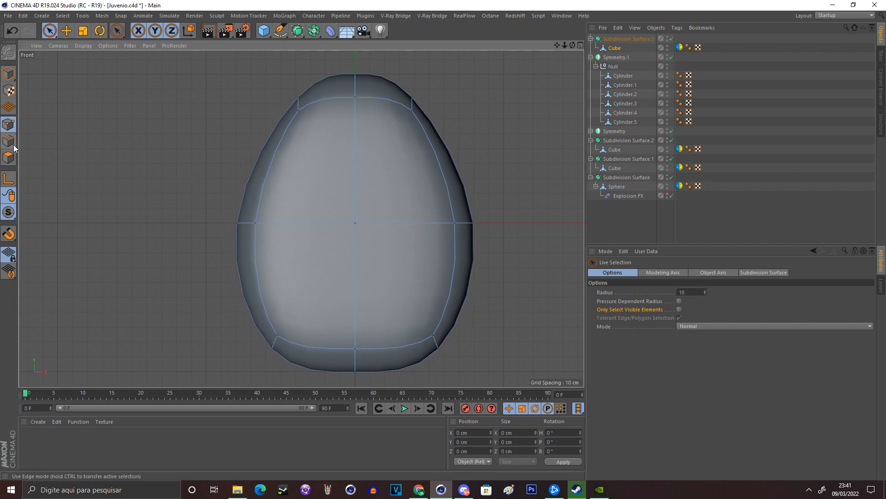
Select the horizontal edge loop around the middle of the egg shape and lower it slightly.
left_click(10, 141)
key("e")
double_click(309, 225)
left_click(361, 162)
double_click(318, 224)
left_click_drag(355, 160, 363, 183)
left_click(492, 164)
Add a horizontal loop cut across the upper half of the shape and a mirrored vertical loop cut beside its centre line.
left_click_drag(556, 47, 302, 218)
right_click(409, 130)
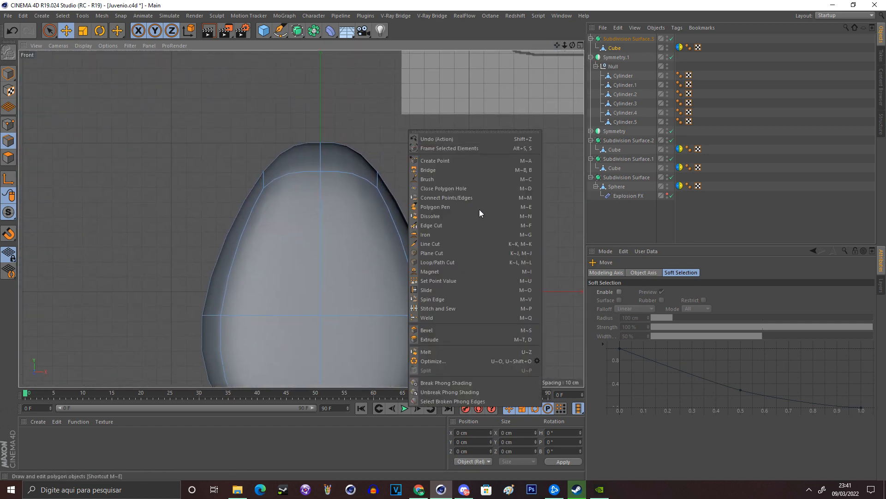
left_click(469, 263)
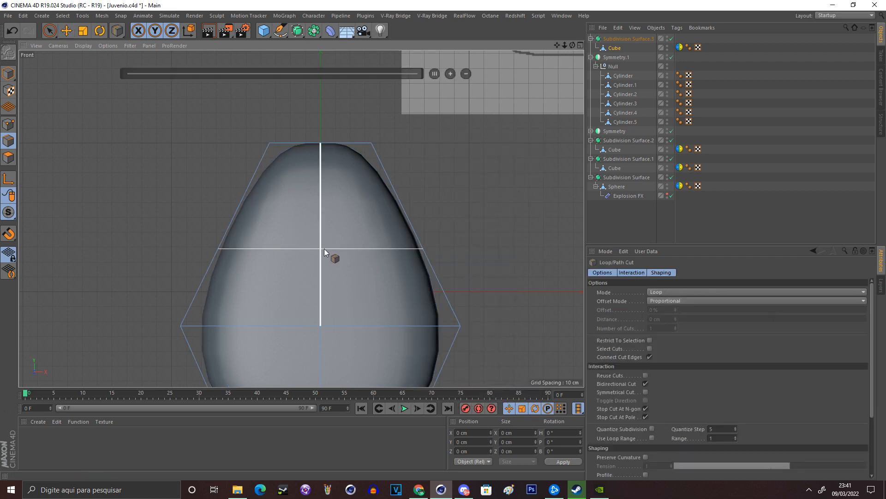
left_click(302, 245)
left_click_drag(300, 244, 283, 236)
Raise the top centre points and the neighbouring top points to draw the shape's upper end into a rounded tip.
left_click(50, 31)
key("Return")
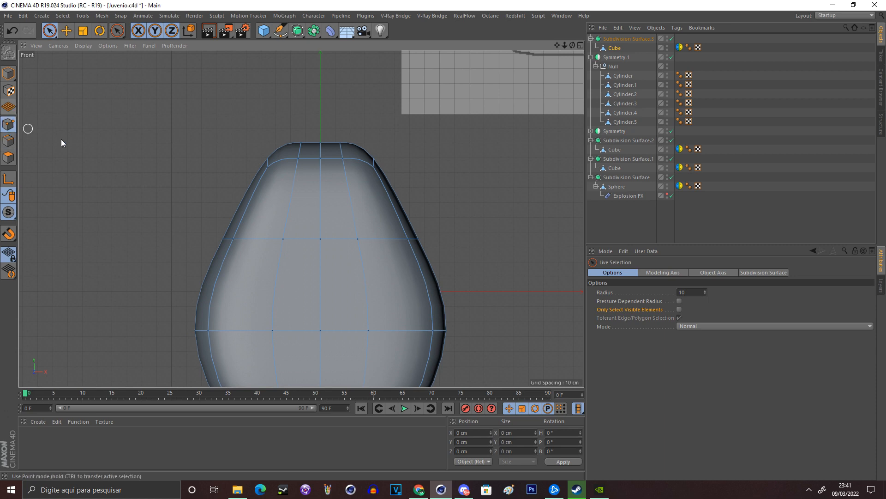
left_click(320, 142)
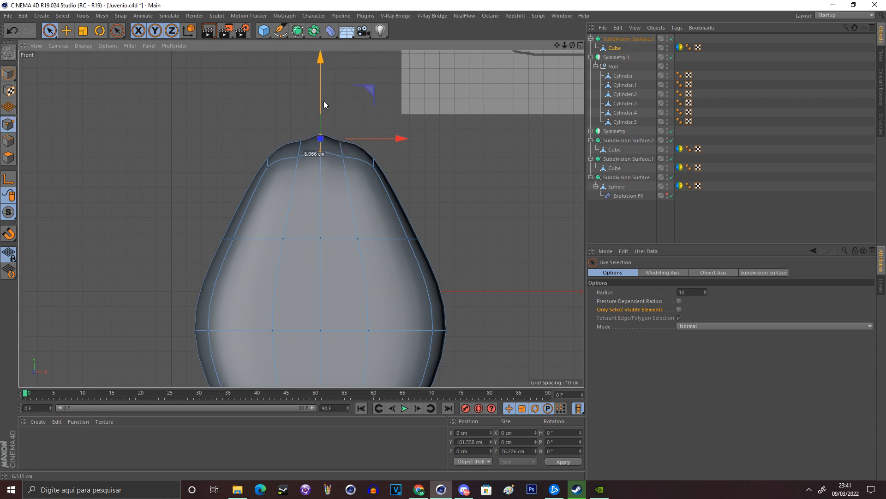
left_click_drag(323, 100, 320, 76)
left_click(299, 143)
left_click_drag(300, 126, 307, 95)
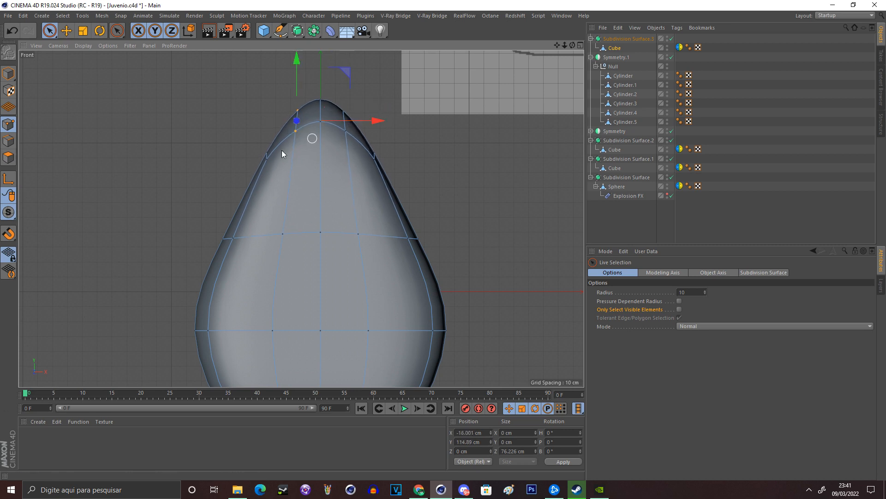
Adjust the upper side points below the tip and the side points of the new horizontal loop to smooth the tapering outline.
left_click(276, 166)
left_click(266, 156)
mouse_move(305, 167)
left_mouse_down()
mouse_move(289, 166)
mouse_move(300, 166)
left_mouse_up()
left_click(231, 238)
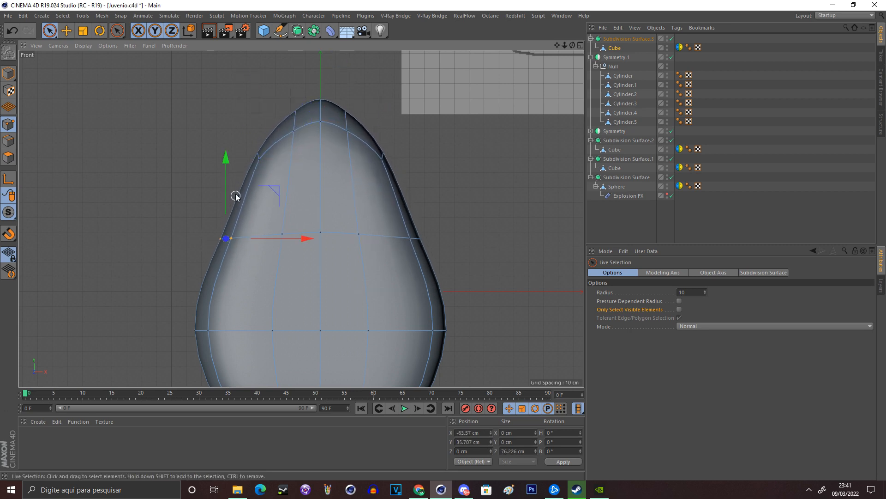
left_click_drag(234, 194, 229, 178)
left_click_drag(289, 221, 283, 226)
left_click(289, 168)
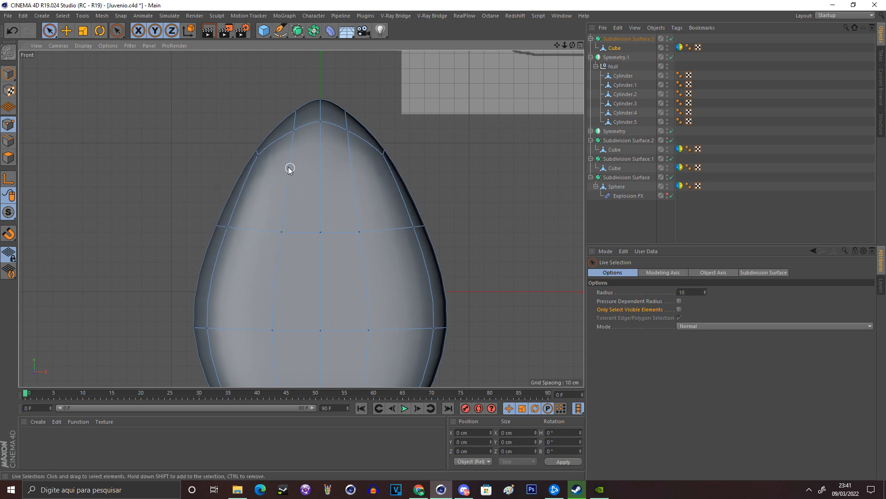
left_click(257, 151)
left_click_drag(301, 154, 305, 154)
left_click(506, 119)
In the perspective view, select all polygons on the front face of the egg shape with the Scale tool.
mouse_move(557, 45)
left_mouse_down()
mouse_move(554, 2)
mouse_move(545, 46)
mouse_move(552, 46)
left_mouse_up()
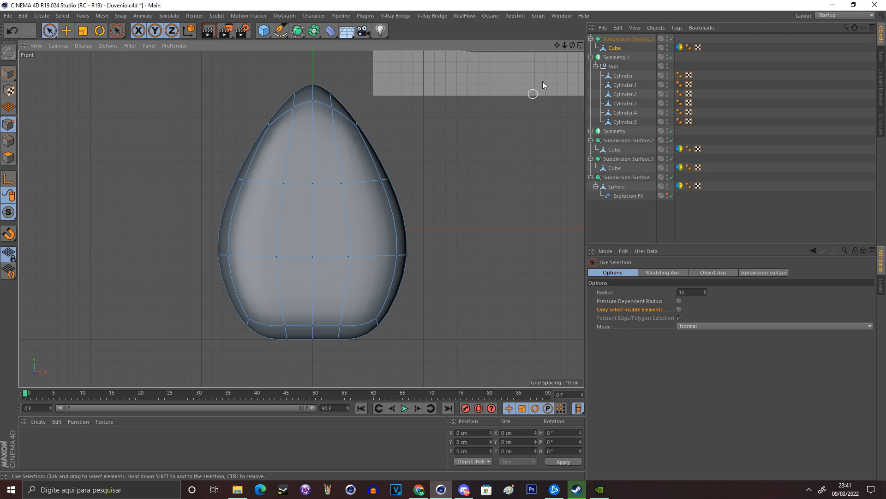
left_click(579, 45)
left_click(299, 44)
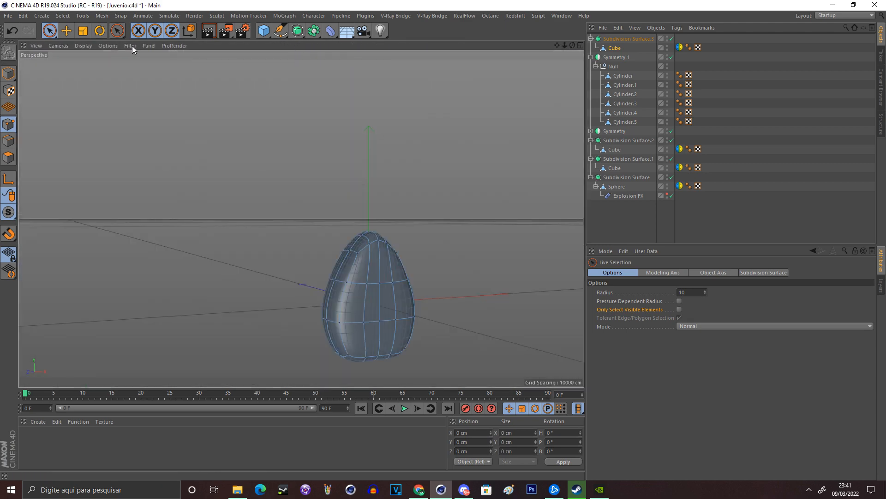
left_click(83, 31)
left_click(8, 157)
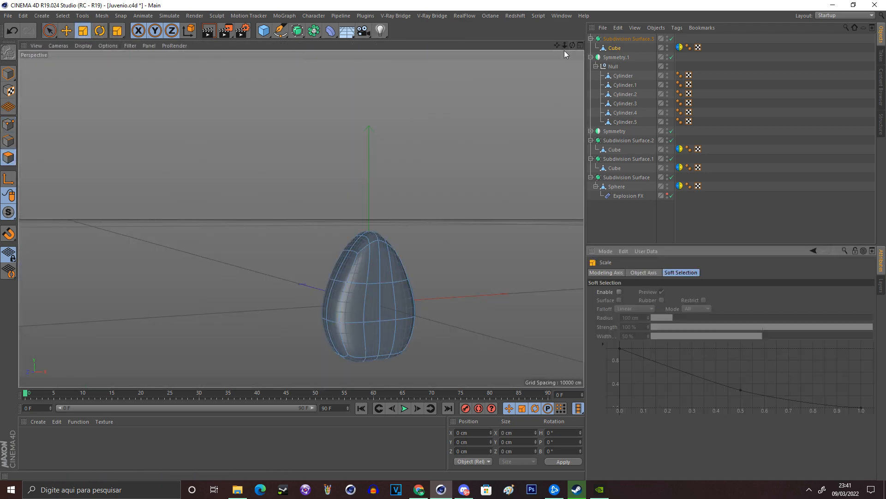
scroll(301, 210, "up", 5)
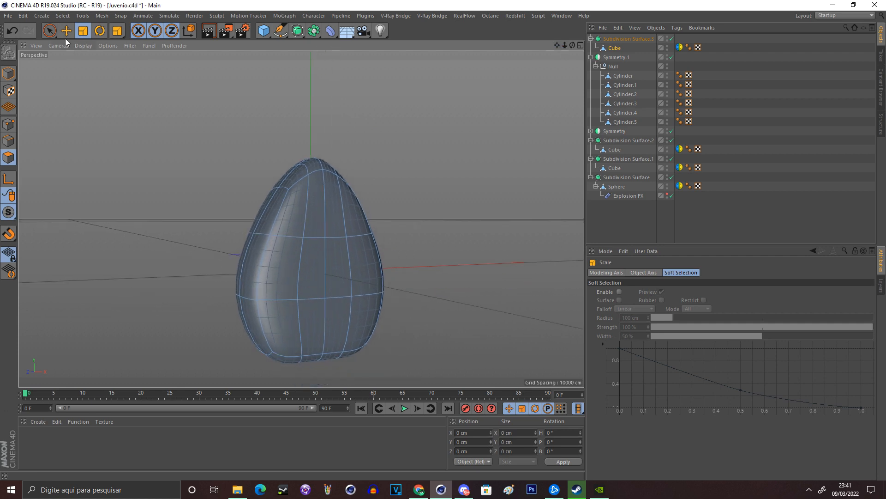
left_click(288, 221)
left_click(317, 221, "shift")
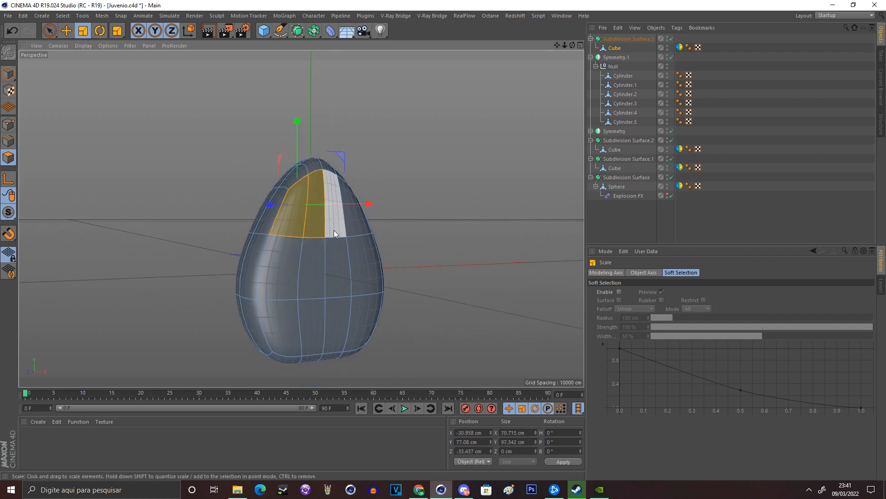
left_click(334, 227, "shift")
left_click(355, 225, "shift")
left_click(361, 259, "shift")
left_click(338, 268, "shift")
left_click(308, 276, "shift")
left_click(290, 293, "shift")
left_click(287, 312, "shift")
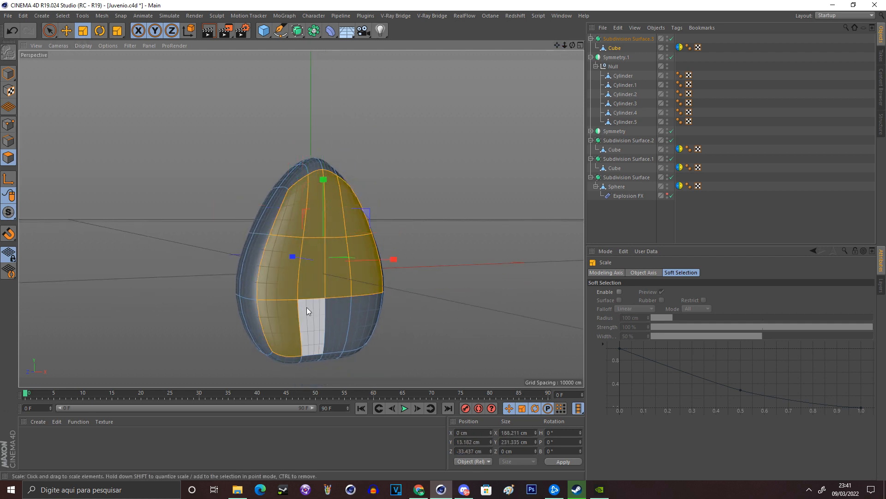
left_click(308, 309, "shift")
left_click(336, 315, "shift")
left_click(359, 320, "shift")
scroll(321, 291, "up", 1)
scroll(417, 192, "up", 3)
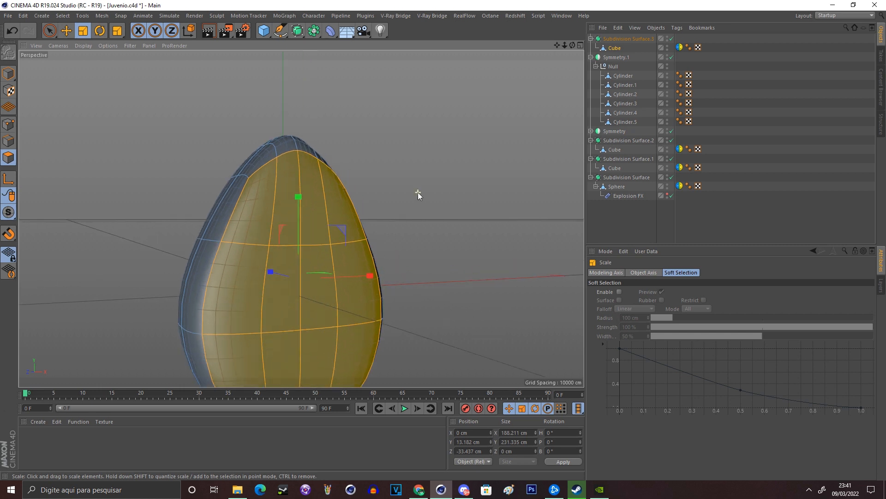
Inset the front face to about 135 by 165 cm, then push the inner polygons inward and scale them to form a recess.
scroll(416, 191, "down", 1)
left_click_drag(491, 120, 436, 198)
key("e")
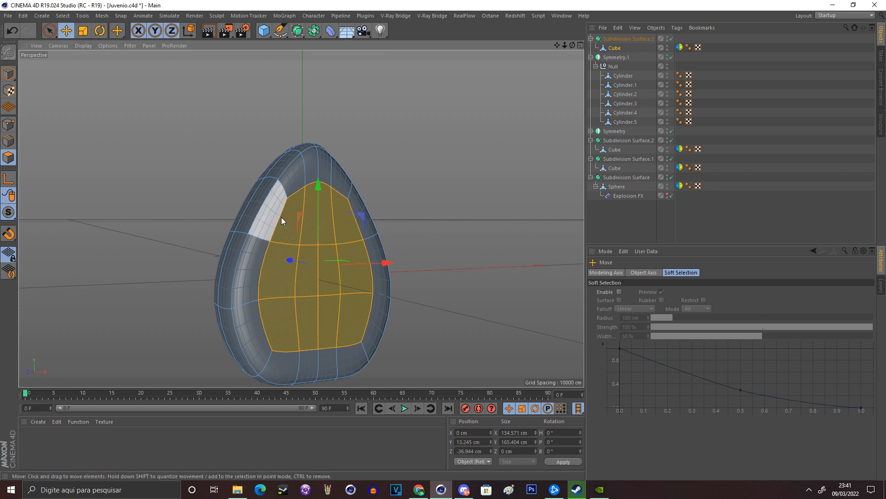
left_click_drag(291, 259, 284, 256)
key("t")
left_click_drag(464, 114, 447, 174)
left_click(447, 173)
Adjust the bottom centre points and the neighbouring points along the lower rim of the recess to even out its curve.
left_click(8, 73)
left_click(80, 105)
left_click_drag(572, 45, 557, 2)
left_click_drag(565, 45, 582, 45)
left_click(366, 203)
left_click(6, 127)
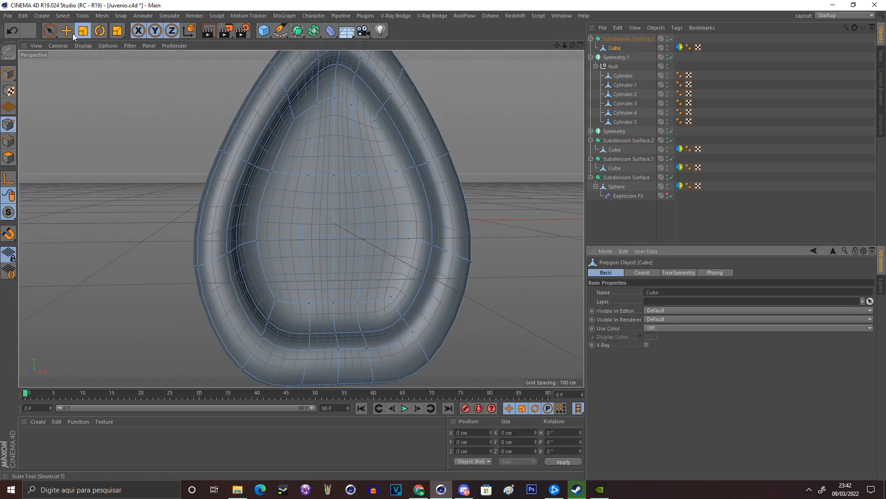
left_click(67, 31)
left_click(333, 340)
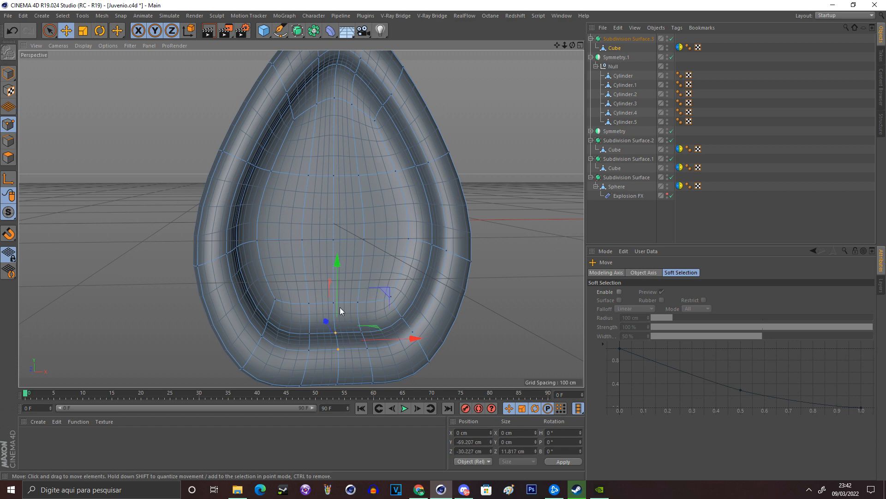
left_click_drag(339, 288, 340, 291)
left_click(310, 351)
mouse_move(338, 356)
left_mouse_down()
mouse_move(323, 360)
mouse_move(330, 359)
left_mouse_up()
left_click(490, 331)
Select the rear band of side polygons together with the back face and move them forward to thin the shape.
left_click(8, 158)
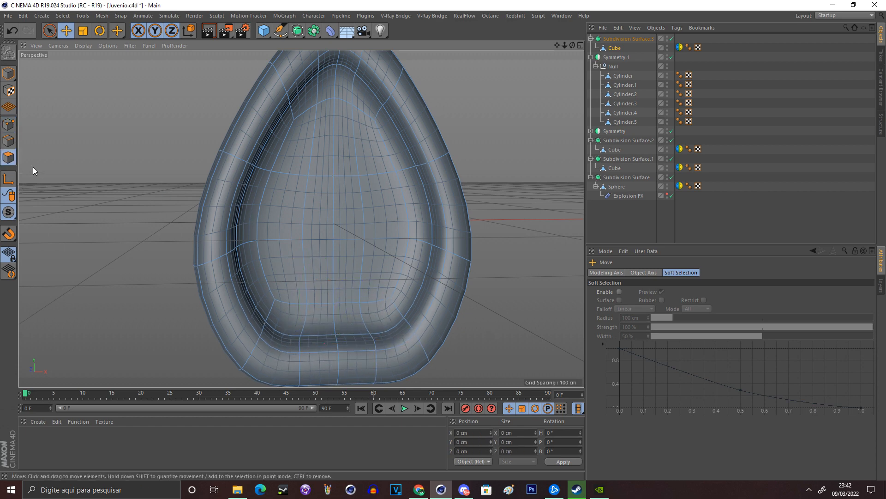
left_click(8, 74)
left_click(508, 181)
left_click_drag(565, 46, 498, 54)
left_click_drag(573, 45, 510, 64)
left_click(325, 204)
scroll(301, 160, "up", 3)
left_click(8, 157)
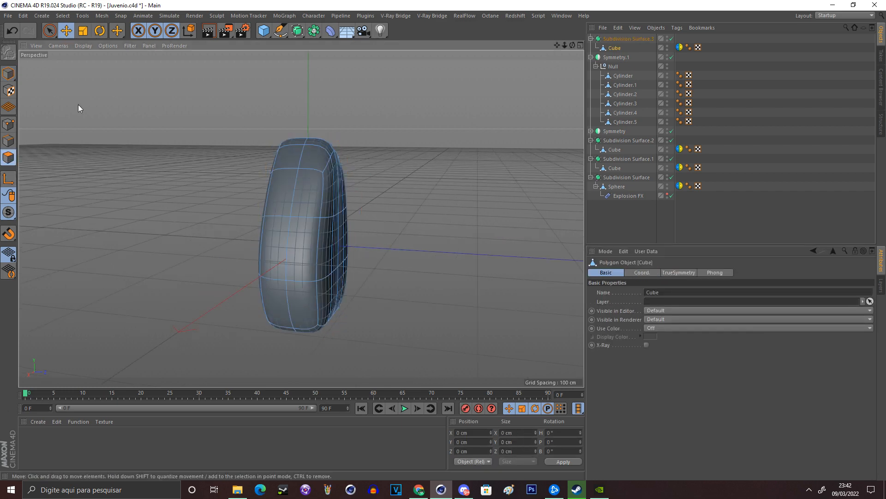
left_click(63, 16)
left_click(72, 87)
left_click(309, 164)
left_click(63, 16)
left_click(82, 107)
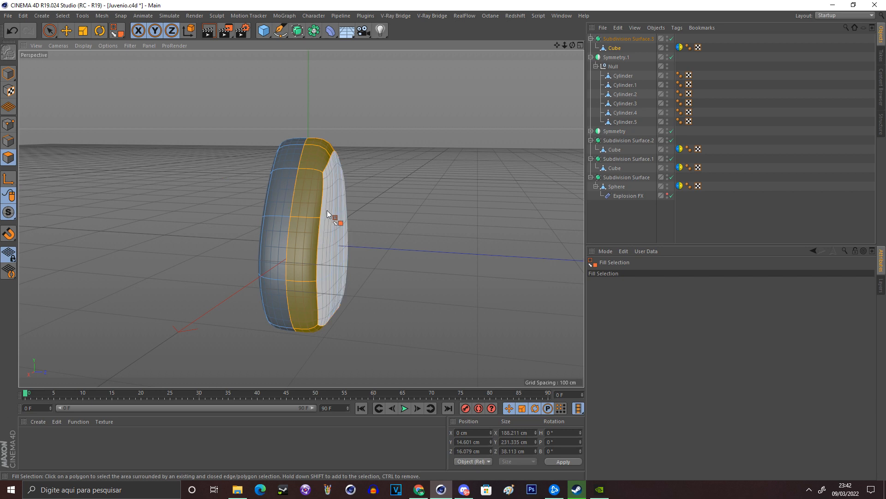
left_click(329, 214)
left_click(66, 30)
left_click_drag(401, 236, 393, 240)
left_click(399, 250)
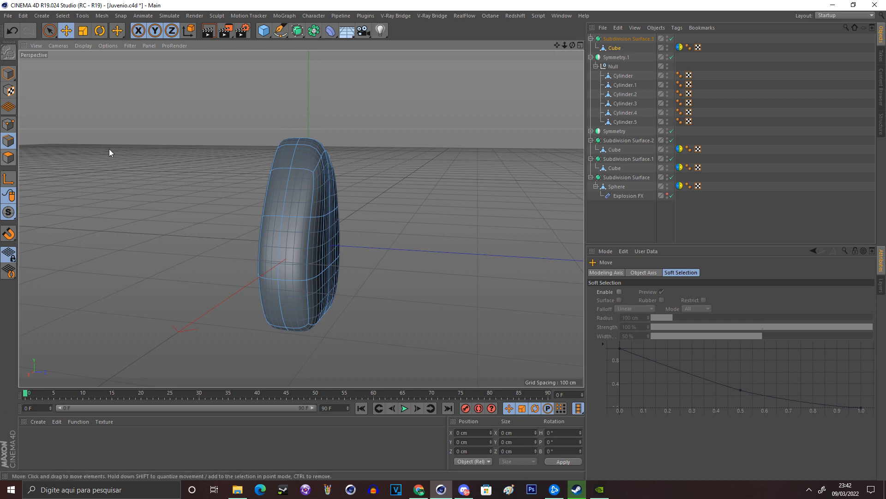
Select the edge loop bordering the back face and shift it slightly to refine the back rim.
double_click(318, 164)
left_click_drag(363, 161, 360, 162)
left_click_drag(319, 124, 323, 130)
left_click(221, 111)
Lower the points beside the centre line in the bottom part of the recess to round its floor.
left_click(8, 74)
left_click(66, 94)
left_click_drag(572, 46, 680, 33)
left_click(311, 216)
left_click(8, 124)
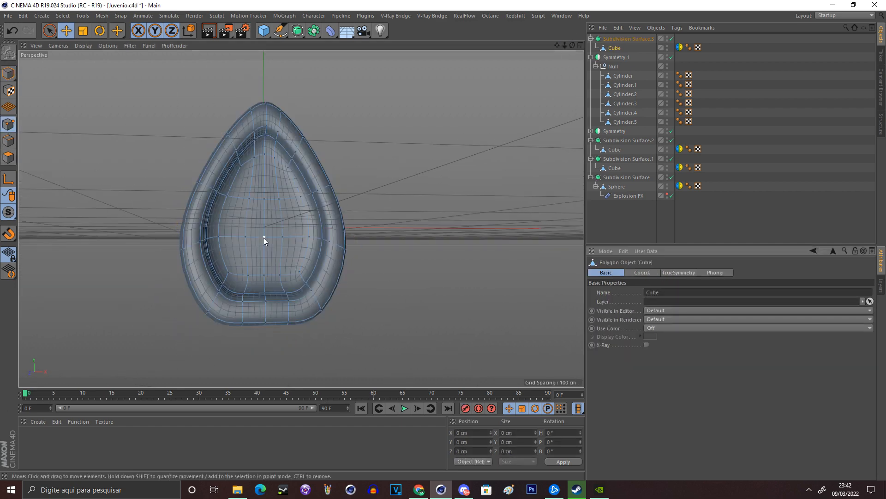
left_click(248, 275)
left_click_drag(256, 236, 254, 245)
left_click(229, 273)
left_click_drag(242, 291, 240, 296)
left_click(113, 231)
left_click(8, 74)
left_click(94, 118)
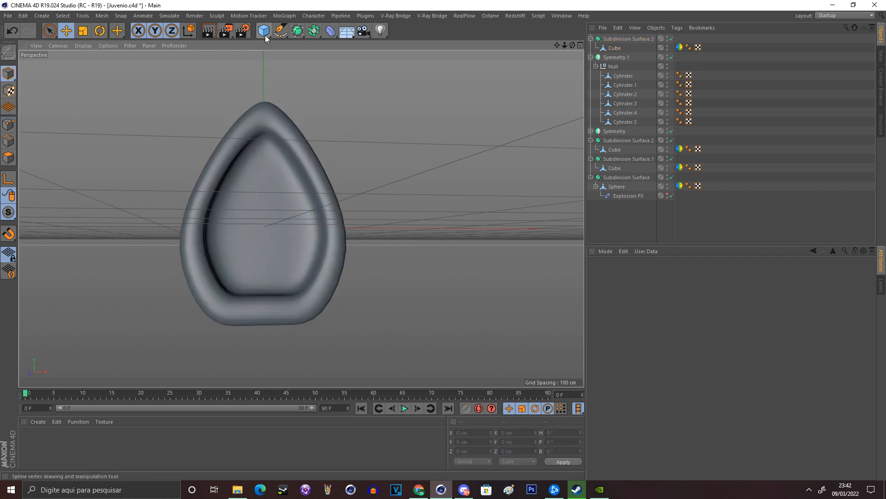
Add a cube, thin it to about 21 cm deep, lower it about 127 cm and narrow it to about 49 cm.
left_click_drag(564, 45, 528, 48)
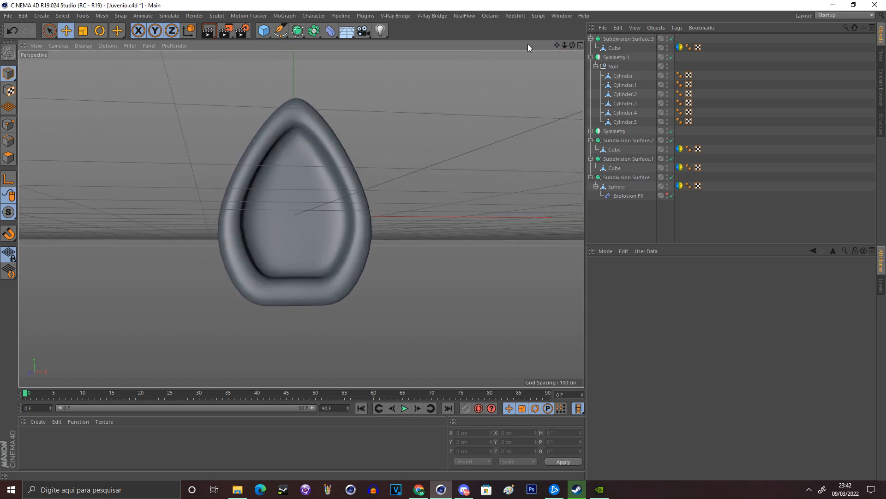
left_click(262, 31)
left_click_drag(281, 222, 256, 210, "alt")
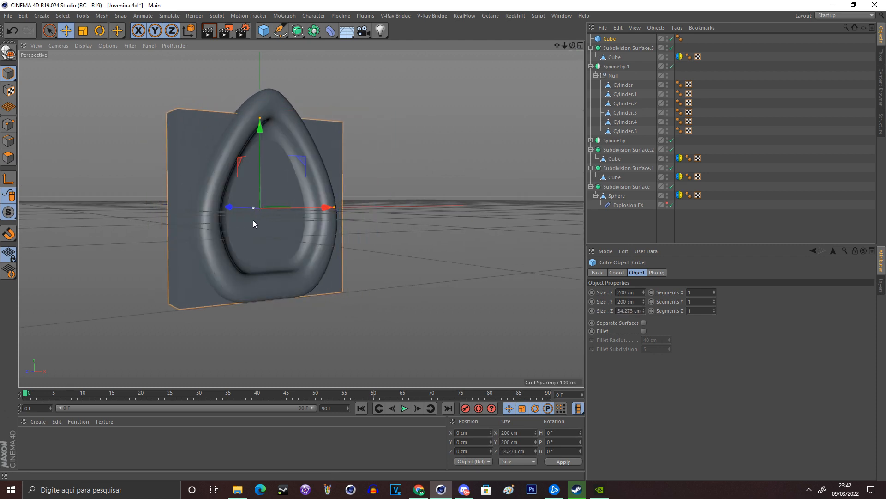
left_click_drag(260, 124, 264, 243)
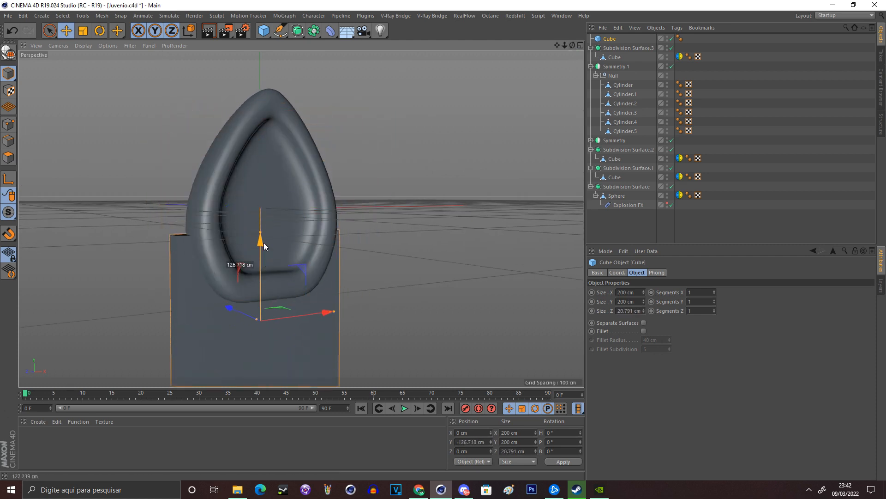
left_click_drag(336, 311, 280, 319)
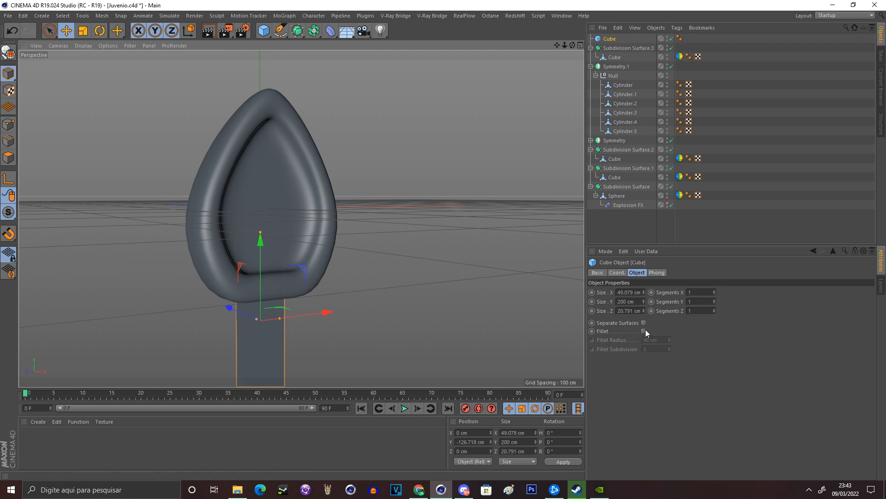
Widen the stem box below the ear shape to about 65 cm and shorten it to about 171 cm.
left_click_drag(557, 45, 600, 1)
right_click_drag(557, 46, 614, 45)
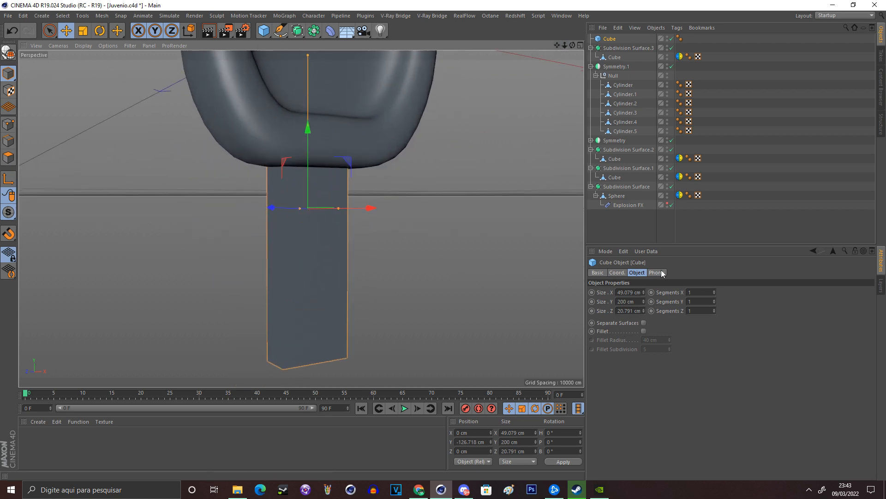
left_click(390, 201)
left_click_drag(572, 45, 612, 13)
left_click(353, 222)
left_click_drag(352, 225, 367, 222)
left_click_drag(316, 107, 316, 122)
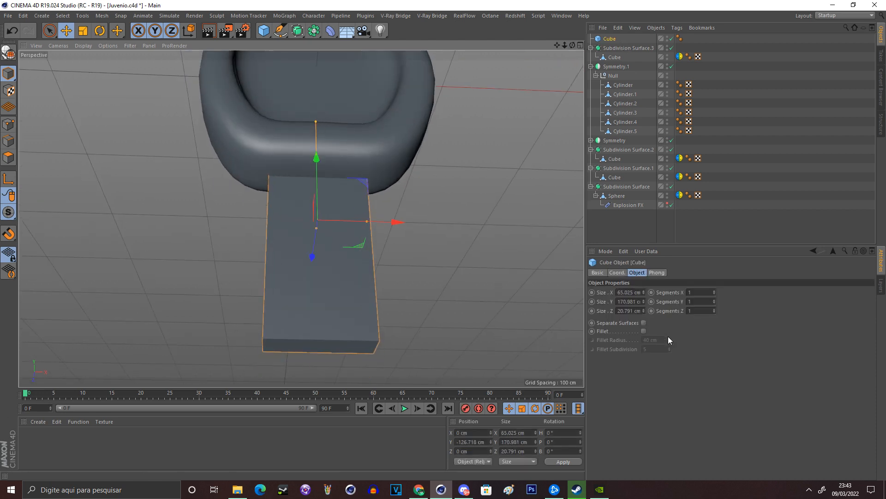
Enable the fillet on the stem box with a radius of about 3.4 cm and a subdivision of 1.
left_click(644, 331)
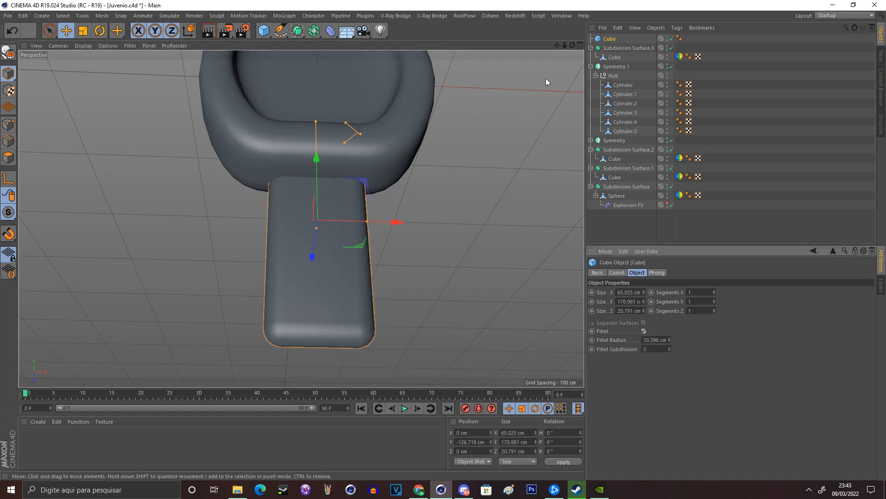
left_click_drag(572, 46, 592, 88)
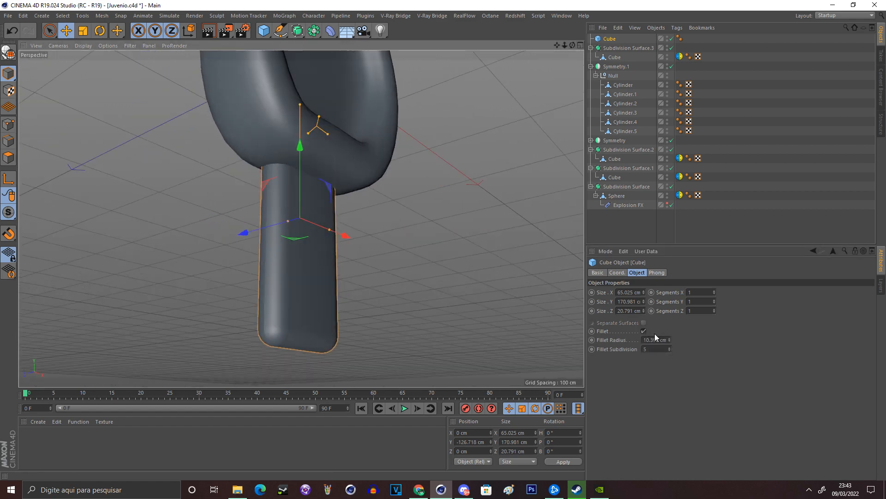
left_click(619, 340)
left_click_drag(669, 340, 669, 342)
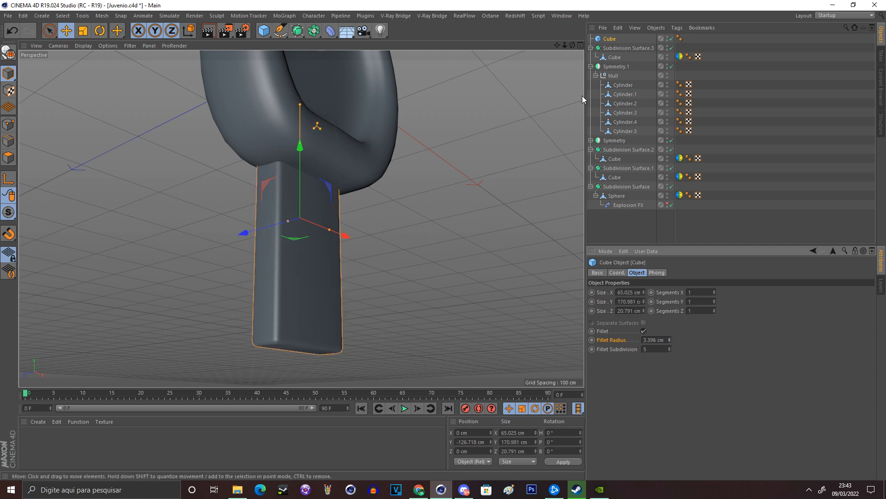
left_click_drag(573, 45, 520, 65)
left_click(649, 350)
key("Return")
Adjust the stem box's Phong shading so its faces and bevelled edges shade smoothly.
left_click(679, 38)
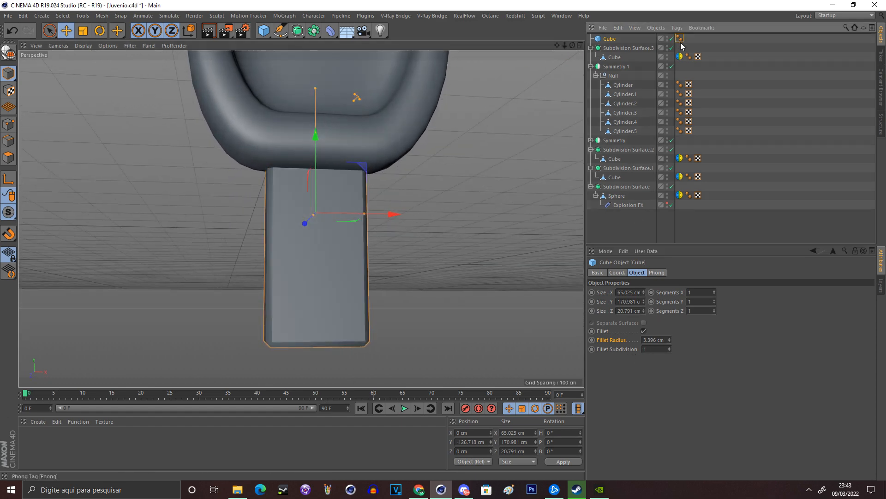
left_click_drag(666, 300, 600, 309)
left_click(500, 268)
left_click(303, 231)
left_click(485, 165)
Parent the ear's Subdivision Surface under the stem's Cube object and select that cube to handle both as one.
left_click(615, 47)
left_click_drag(615, 47, 609, 38)
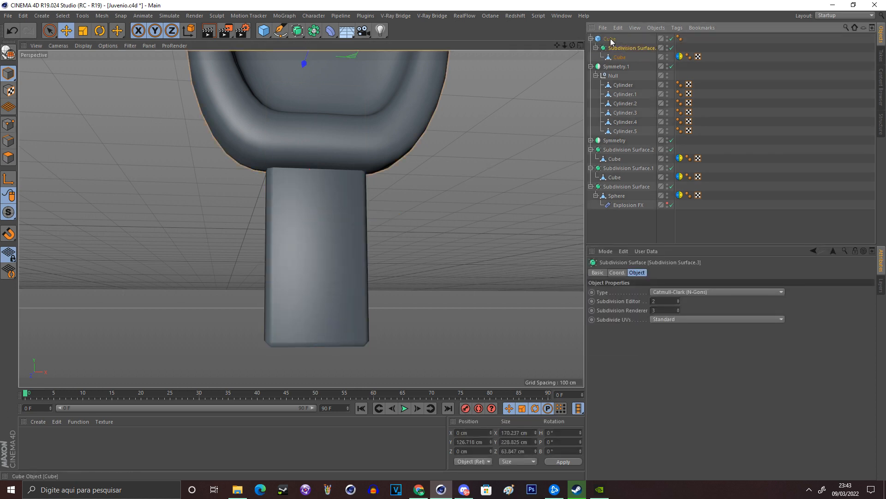
left_click(609, 39)
left_click(591, 38)
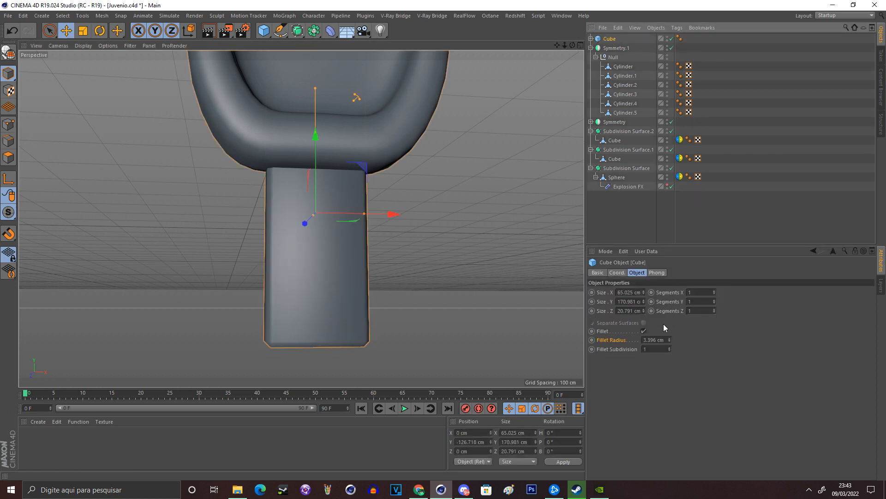
left_click(590, 38)
left_click(618, 48)
left_click(610, 39)
left_click_drag(619, 48, 619, 43)
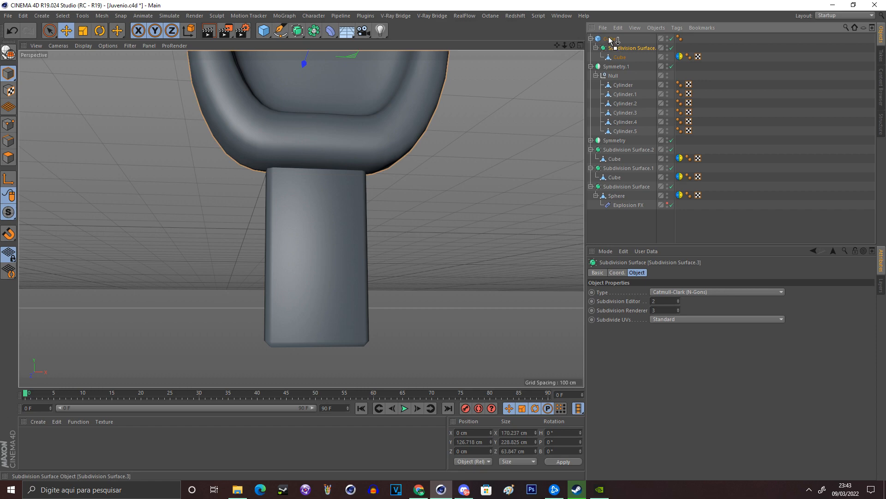
left_click_drag(610, 38, 559, 106)
left_click(599, 41)
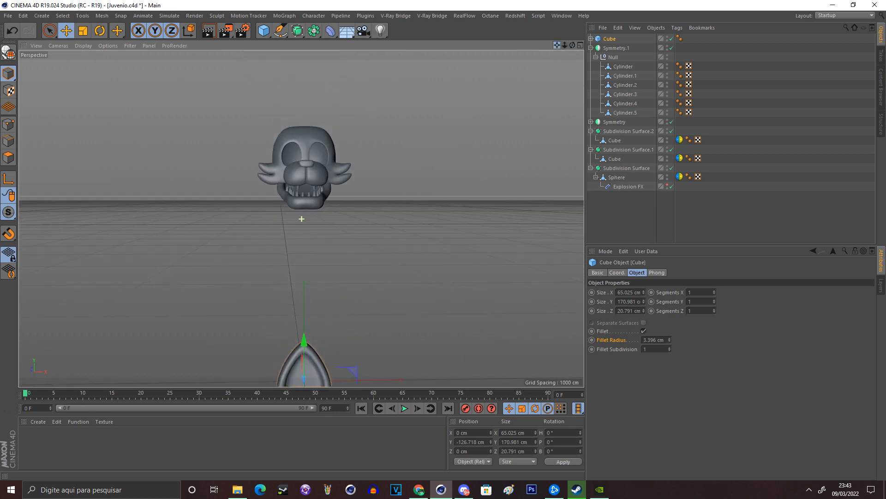
Move the ear with its stem up above the head and scale it down to a stem width of about 34 cm.
left_click_drag(428, 365, 410, 66)
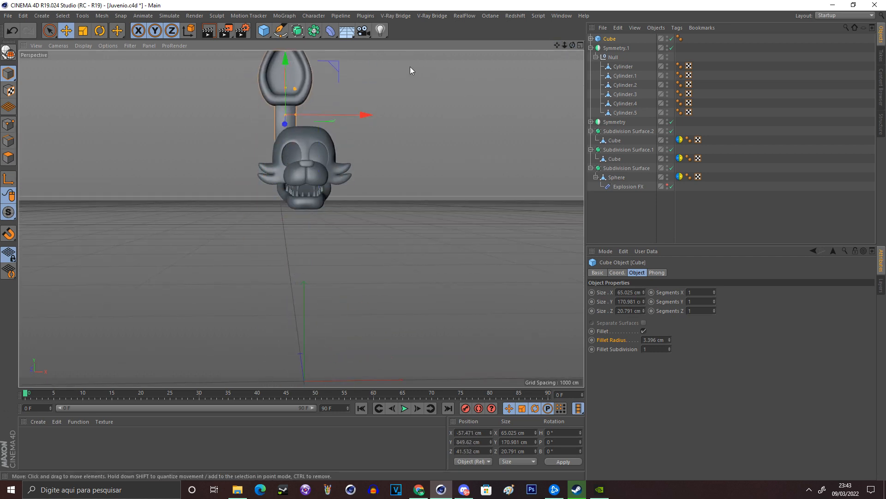
scroll(286, 137, "up", 6)
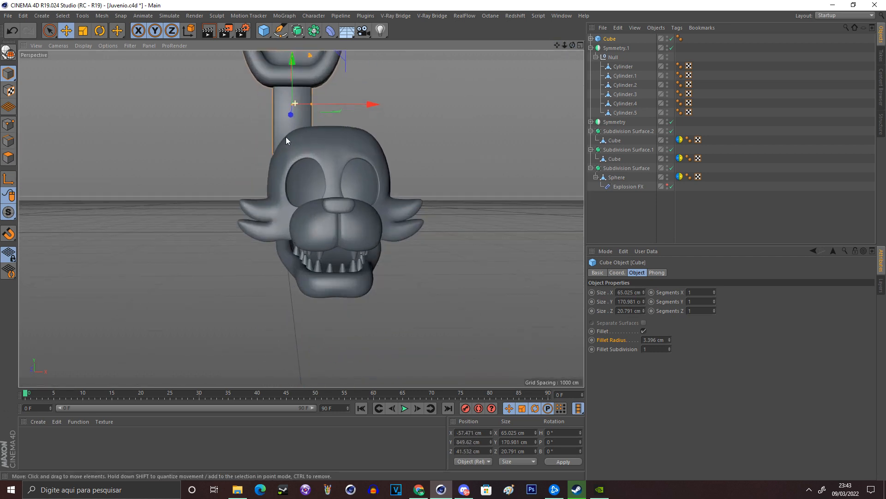
scroll(286, 137, "up", 3)
key("t")
left_click_drag(287, 136, 311, 138)
Place the ear on the upper side of the head and rotate it outward about 48° in bank.
left_click(66, 31)
left_click_drag(158, 116, 146, 180)
left_click_drag(199, 262, 220, 295)
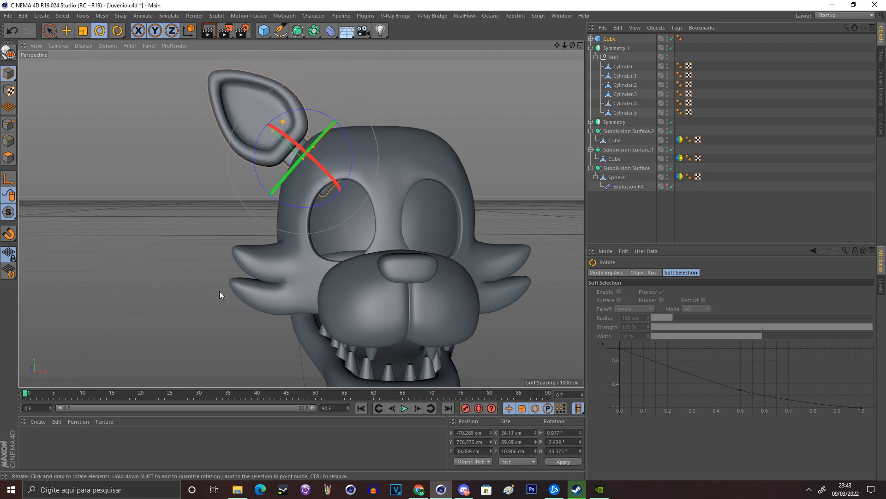
Move the ear back along the head's depth to about Z -1 cm and lower it slightly onto the skull.
left_click_drag(572, 45, 716, 62)
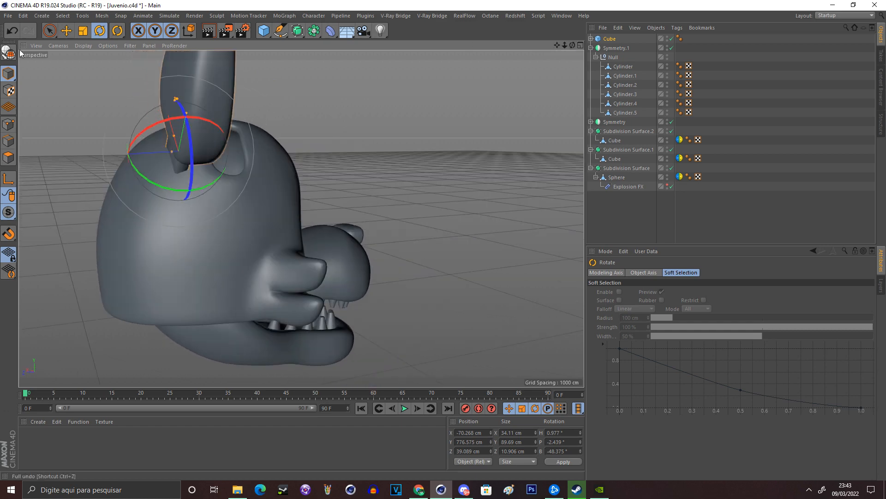
left_click(67, 30)
left_click_drag(136, 157, 190, 159)
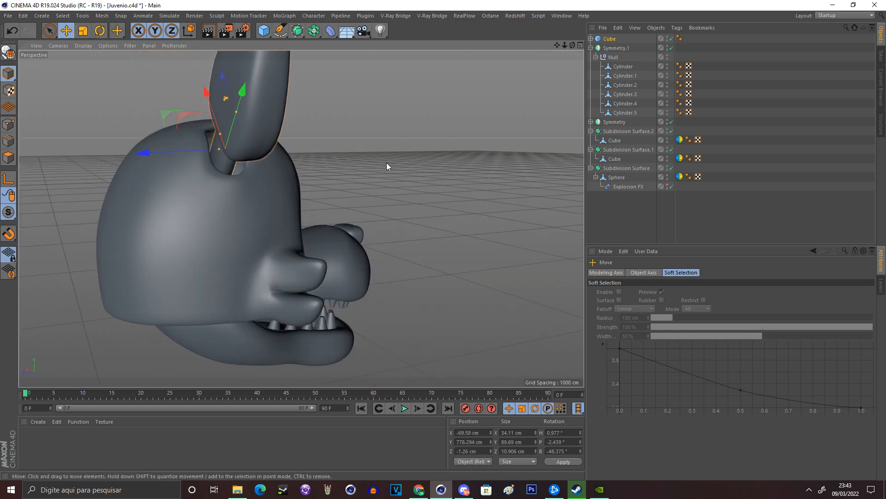
left_click(355, 163)
left_click_drag(572, 46, 429, 33)
left_click(303, 149)
key("t")
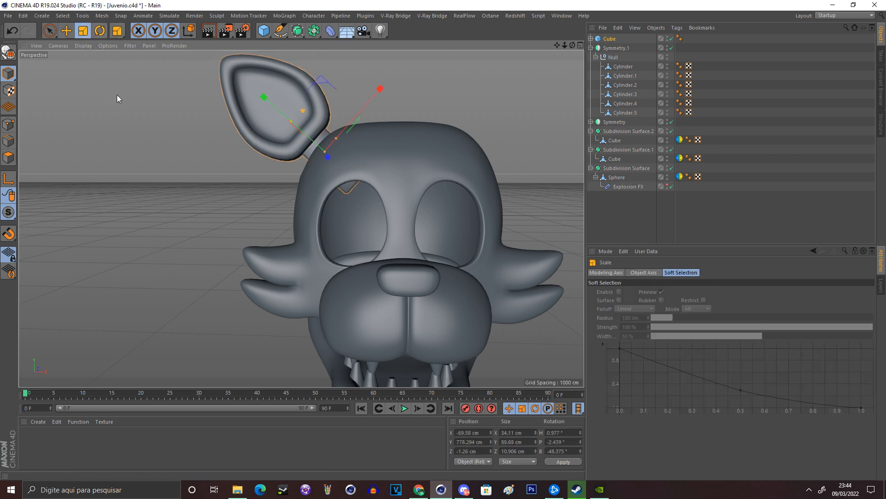
key("e")
left_click_drag(142, 120, 140, 126)
left_click(141, 126)
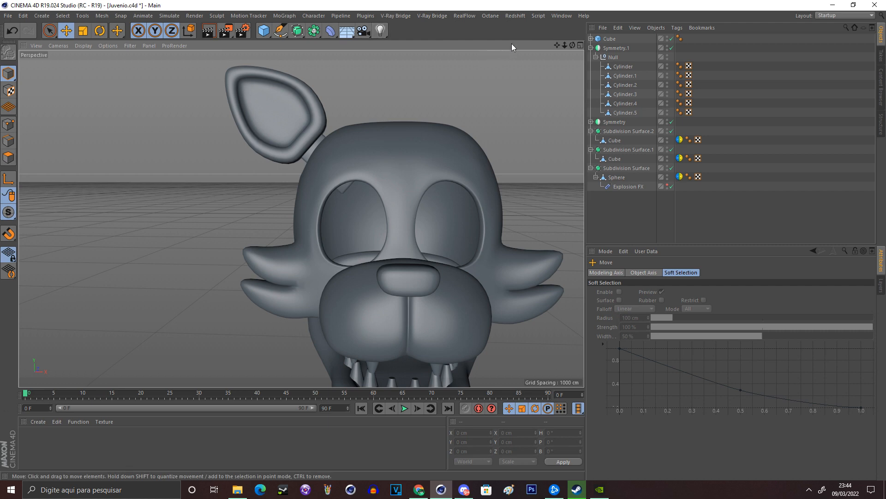
Add a Symmetry object and place the ear's Cube inside it to mirror the ear to the other side.
left_click_drag(560, 44, 566, 43)
left_click(314, 30)
left_click(418, 77)
left_click_drag(609, 48, 613, 39)
Adjust points on the inner rim of the ear mesh to smooth the outline of its recess.
left_click(592, 49)
left_click(596, 48)
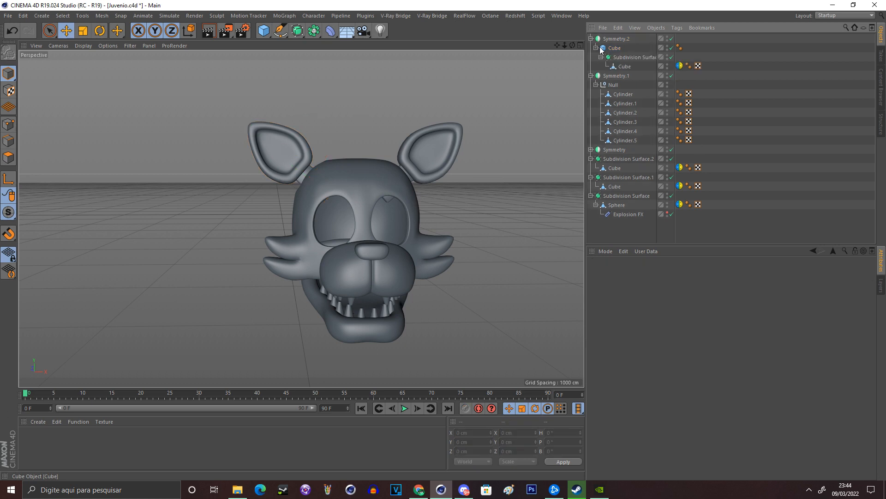
left_click(625, 66)
scroll(238, 117, "up", 3)
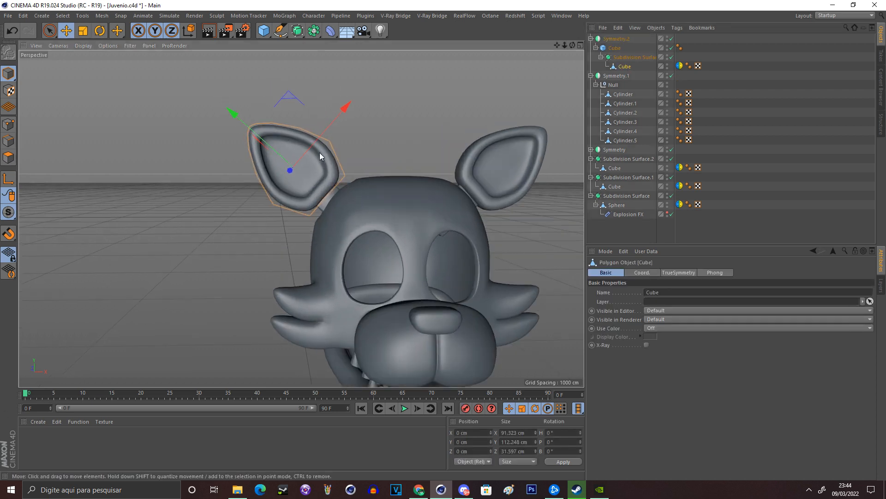
scroll(320, 152, "up", 4)
scroll(306, 157, "up", 3)
left_click(8, 124)
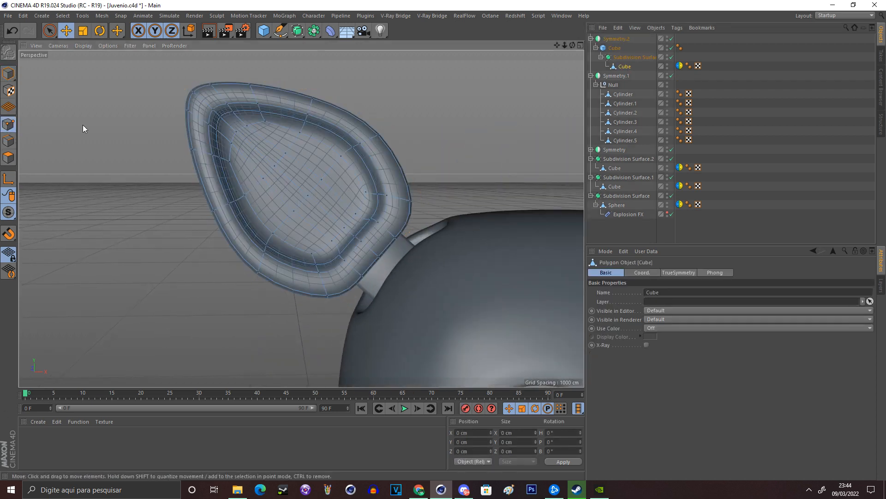
left_click(351, 147)
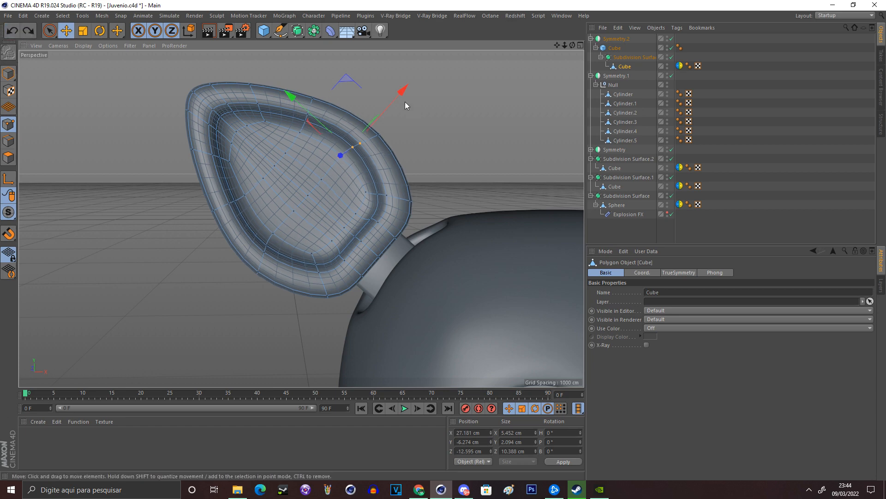
left_click(326, 132)
left_click(300, 128)
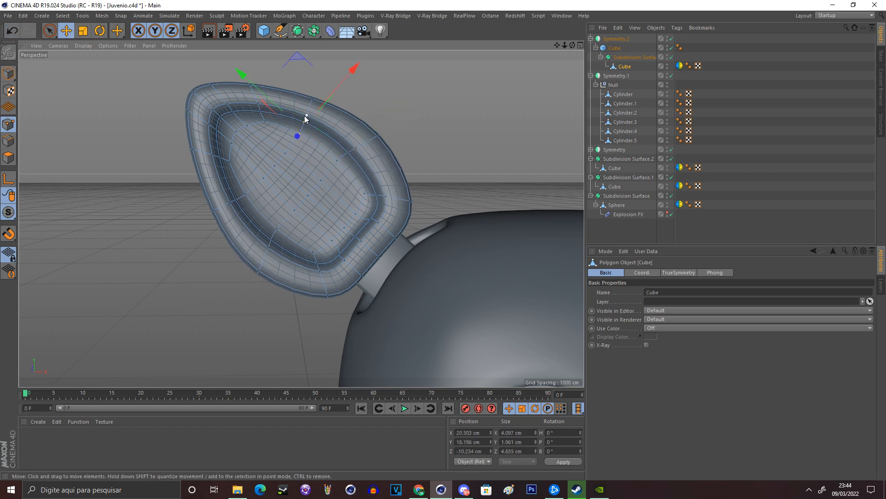
left_click_drag(337, 93, 333, 98)
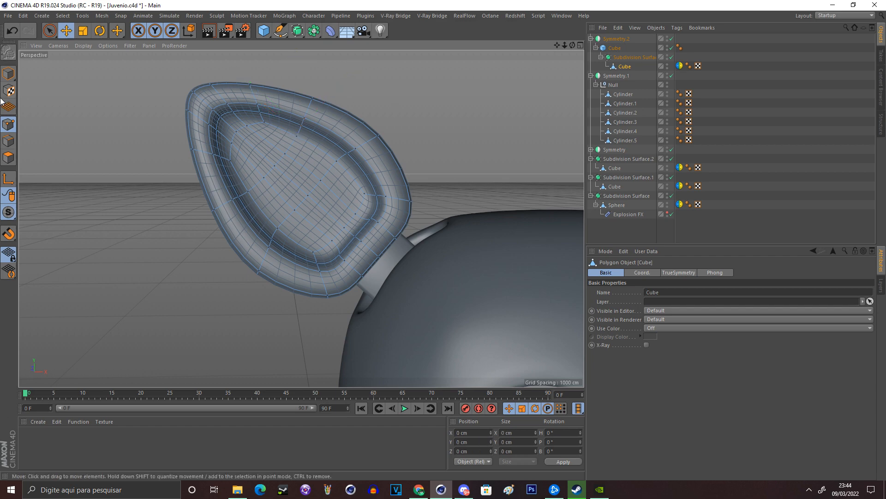
left_click(8, 73)
left_click(66, 99)
Add a new Symmetry object and a Sphere for the whisker dots on the muzzle.
mouse_move(561, 45)
left_mouse_down()
mouse_move(578, 46)
mouse_move(555, 45)
left_mouse_up()
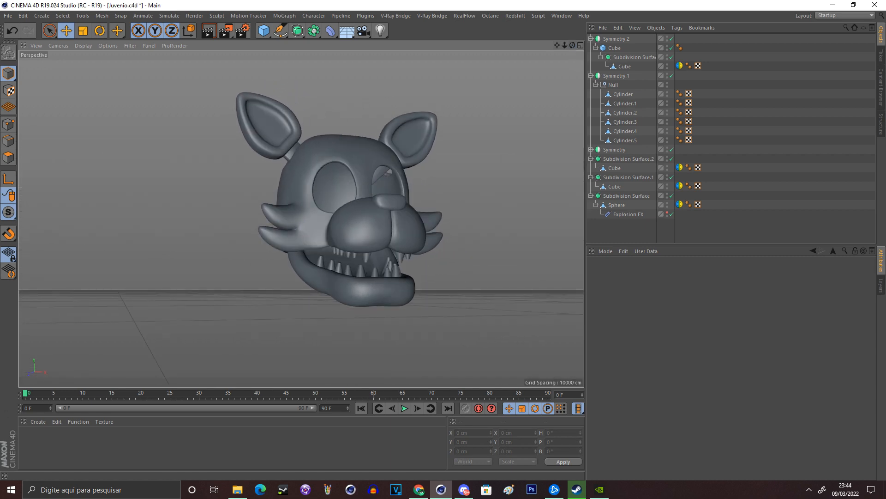
left_click_drag(564, 45, 568, 45)
left_click(7, 16)
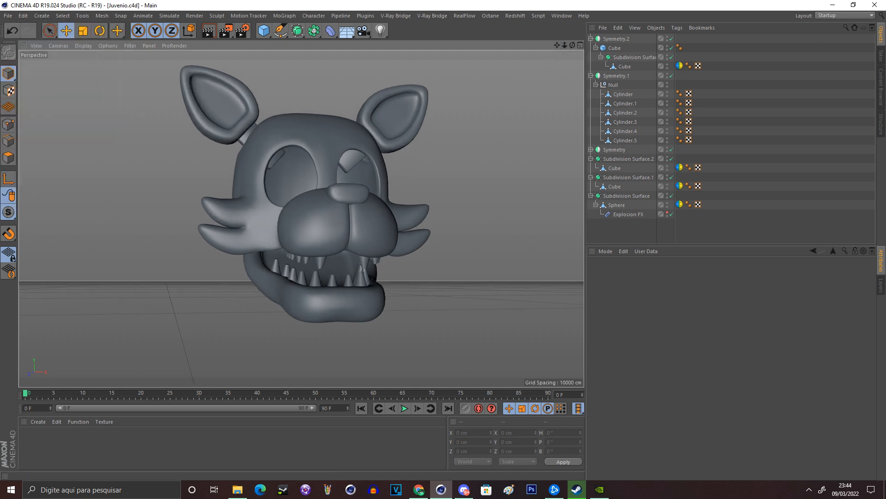
left_click(580, 45)
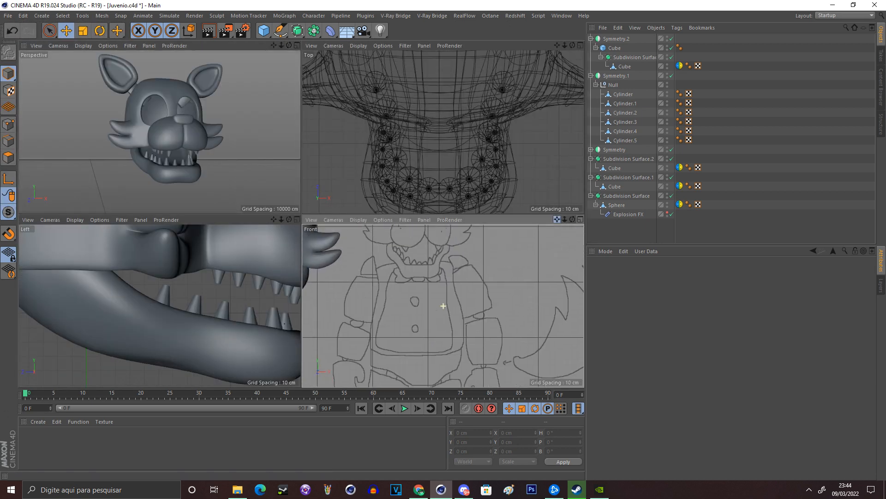
left_click(297, 45)
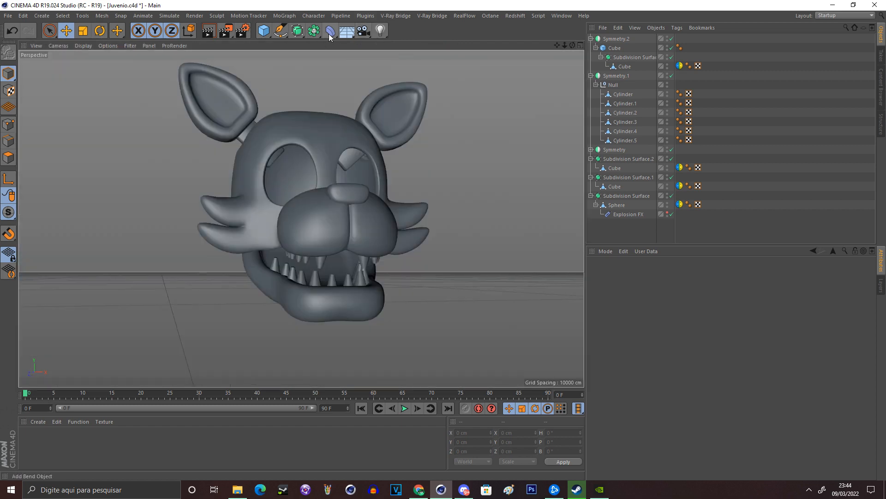
left_click(321, 35)
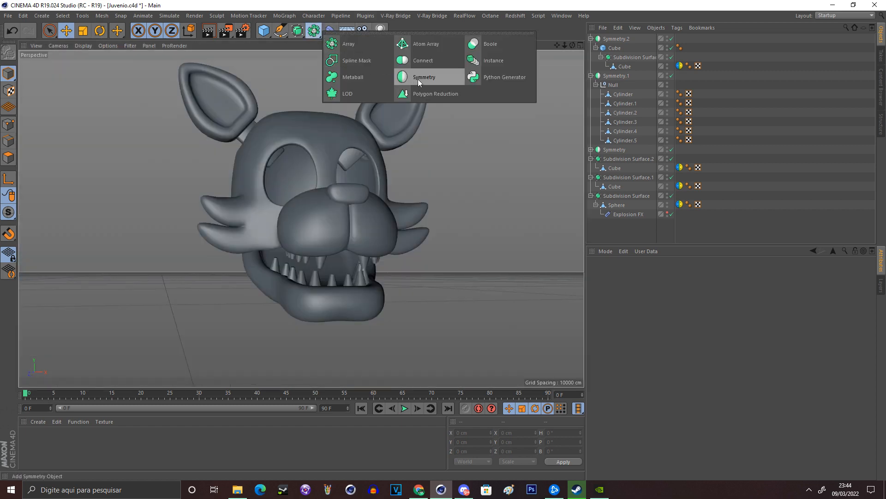
left_click(420, 82)
left_click(263, 31)
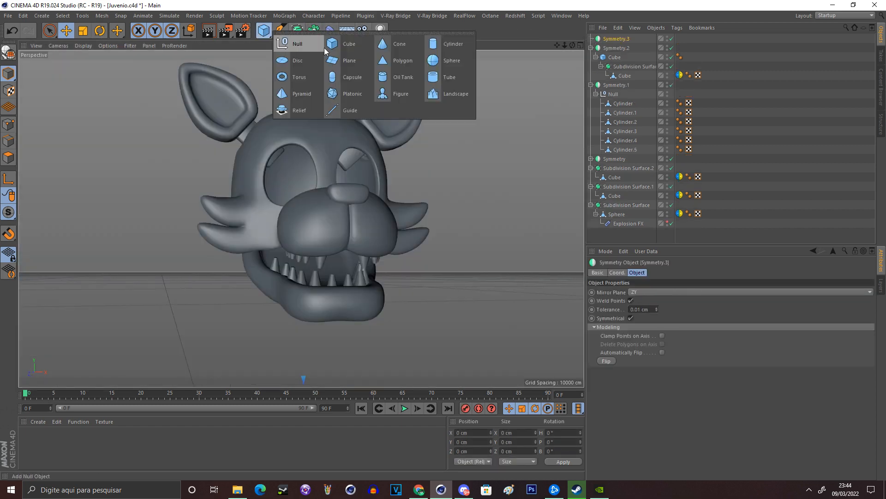
left_click(443, 60)
Group the Sphere under a Null and nest that Null inside the new Symmetry object.
right_click(613, 41)
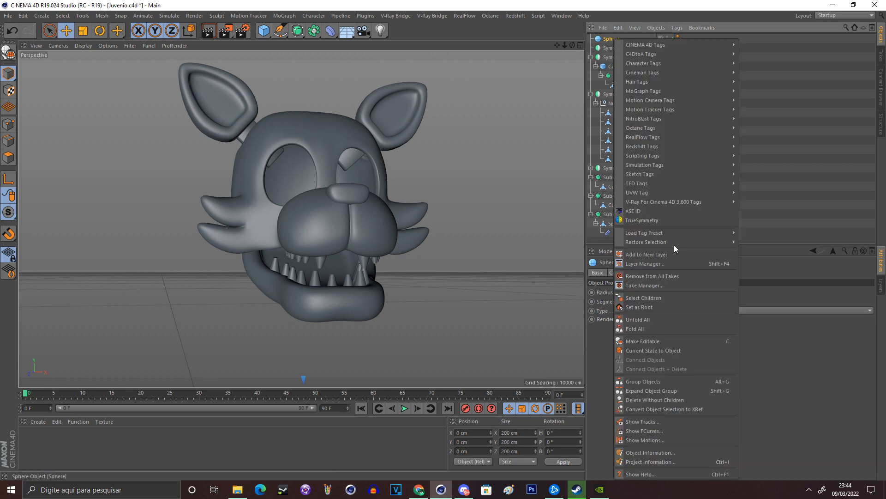
left_click(669, 383)
left_click_drag(609, 48, 609, 49)
left_click(596, 48)
left_click(613, 57)
Shrink the sphere to about 7.4 cm, position it at the upper front of the muzzle, and make it editable.
mouse_move(253, 213)
left_mouse_down()
mouse_move(262, 171)
mouse_move(256, 230)
left_mouse_up()
scroll(289, 250, "up", 6)
left_click_drag(400, 162, 355, 144)
left_click_drag(540, 128, 351, 156)
left_click_drag(342, 121, 389, 83)
left_click_drag(400, 124, 336, 198)
key("c")
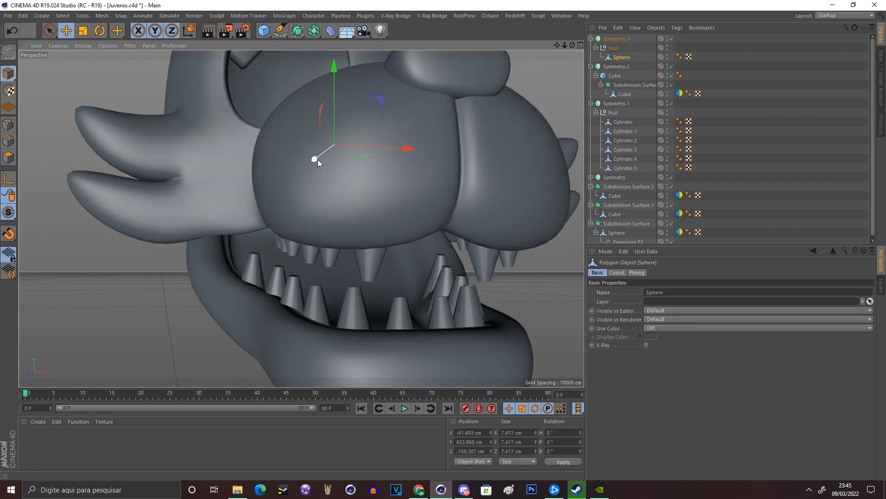
Push the sphere into the muzzle surface and duplicate it twice to form three whisker dots.
left_click_drag(318, 159, 308, 178)
scroll(344, 150, "up", 3)
left_click(348, 146)
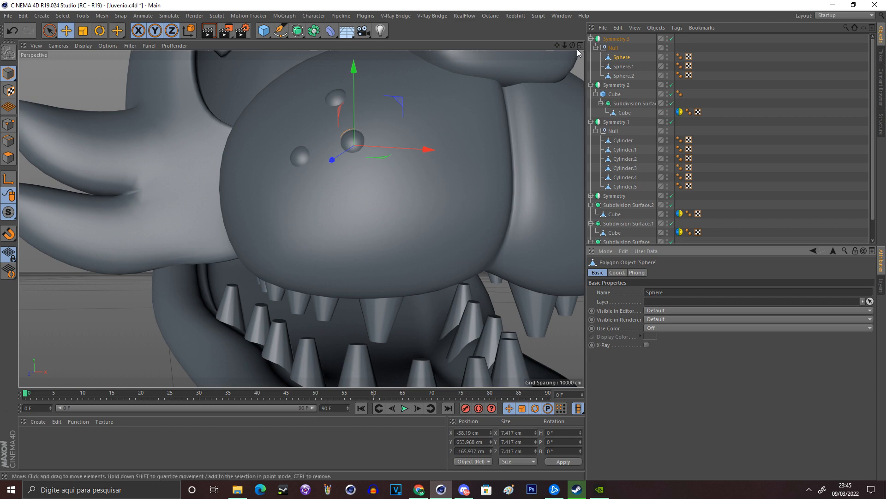
Rearrange the whisker-dot spheres on the muzzle to follow the front reference drawing, lowering the inner dot to about Y 646 cm.
left_click(581, 44)
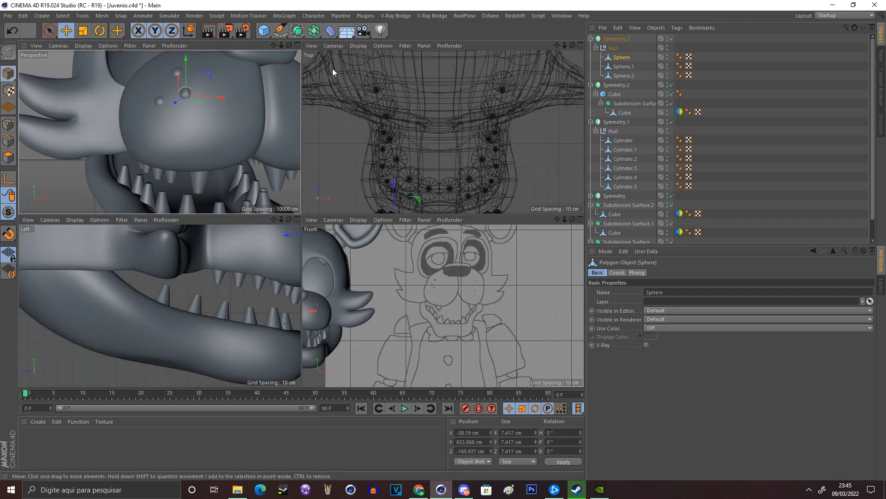
left_click(297, 45)
left_click_drag(317, 105, 308, 135)
left_click_drag(324, 185, 326, 183)
left_click_drag(387, 178, 389, 193)
left_click_drag(332, 185, 332, 186)
left_click_drag(348, 196, 345, 203)
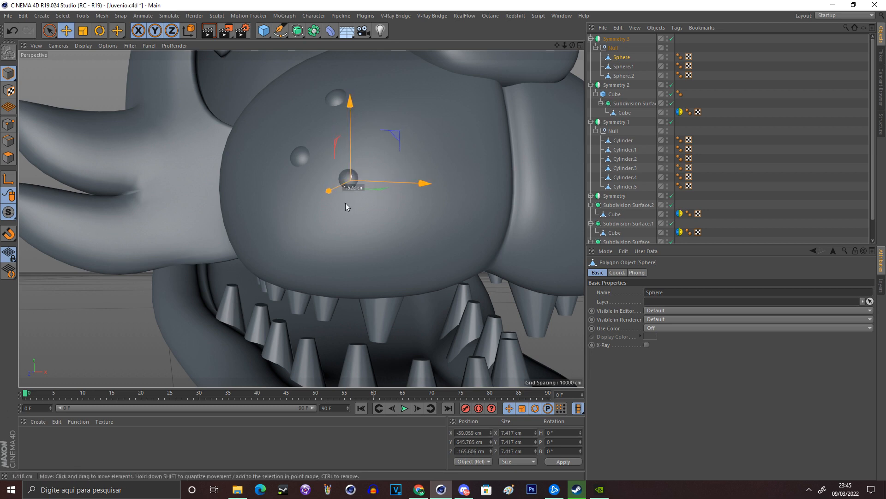
mouse_move(305, 158)
left_mouse_down()
mouse_move(323, 178)
mouse_move(291, 162)
left_mouse_up()
left_click(330, 96)
left_click(331, 96)
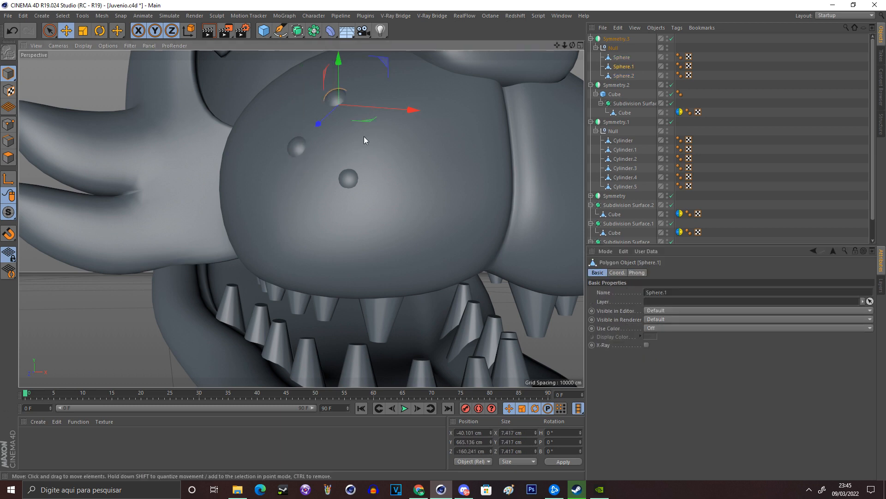
left_click(126, 82)
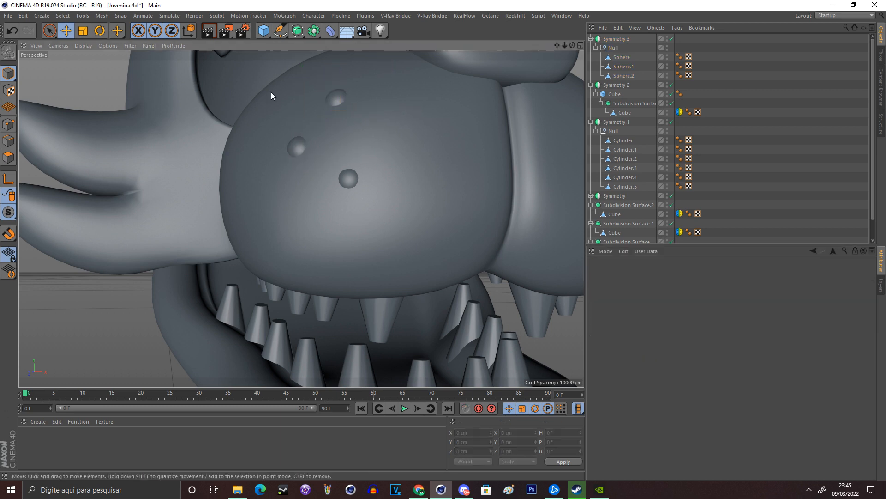
Save the project with the whisker dots in place on the head.
left_click_drag(565, 45, 496, 45)
left_click_drag(572, 45, 583, 28)
left_click_drag(565, 45, 550, 69)
left_click_drag(565, 46, 553, 46)
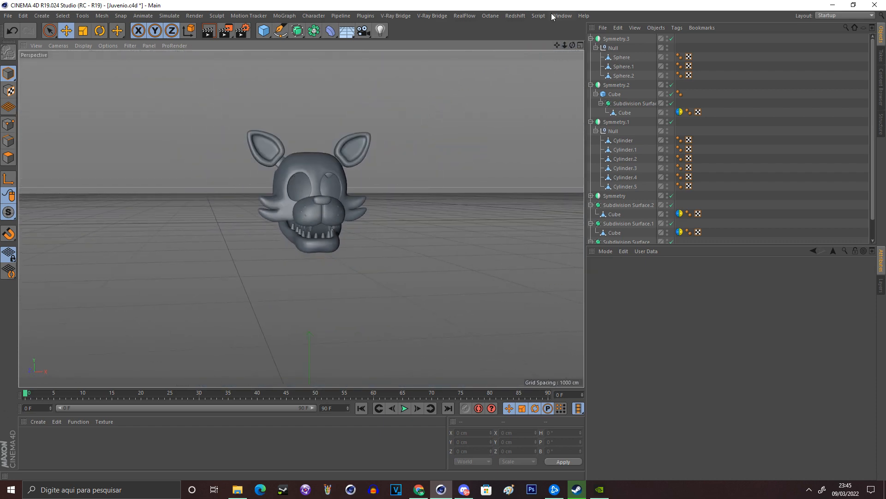
left_click(8, 15)
left_click(45, 90)
left_click_drag(557, 45, 555, 13)
left_click(9, 15)
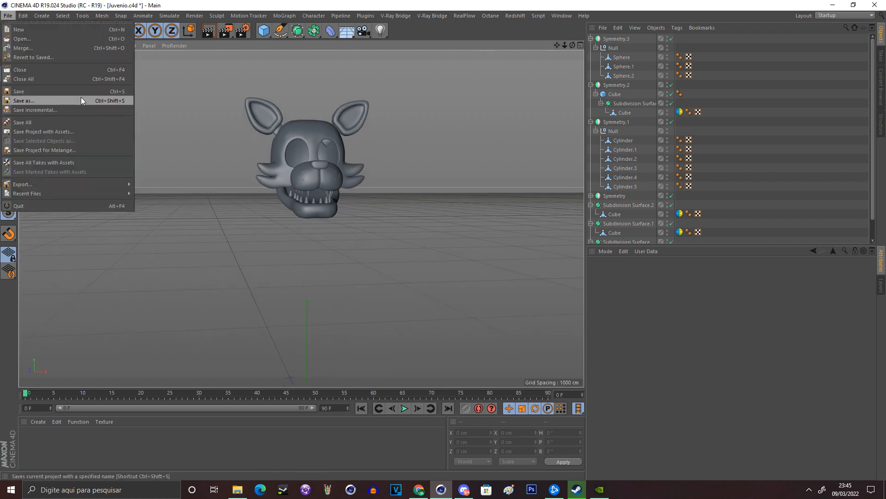
left_click(427, 94)
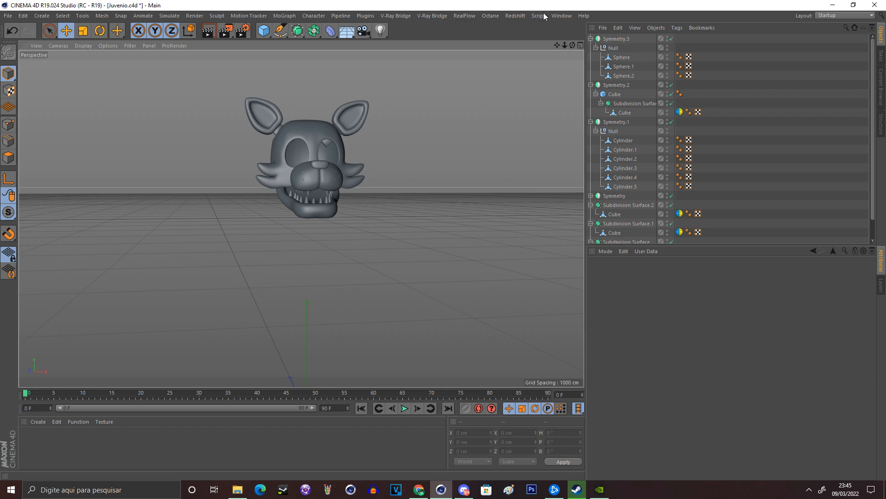
Add a Cylinder primitive below the head and reduce its rotation segments.
left_click_drag(557, 45, 460, 45)
left_click(264, 36)
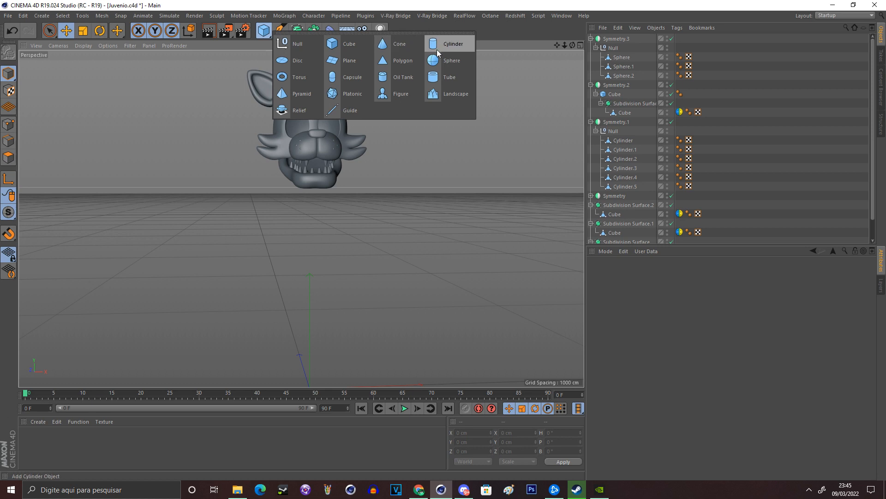
left_click(437, 46)
left_click_drag(557, 45, 575, 8)
left_click_drag(564, 45, 600, 46)
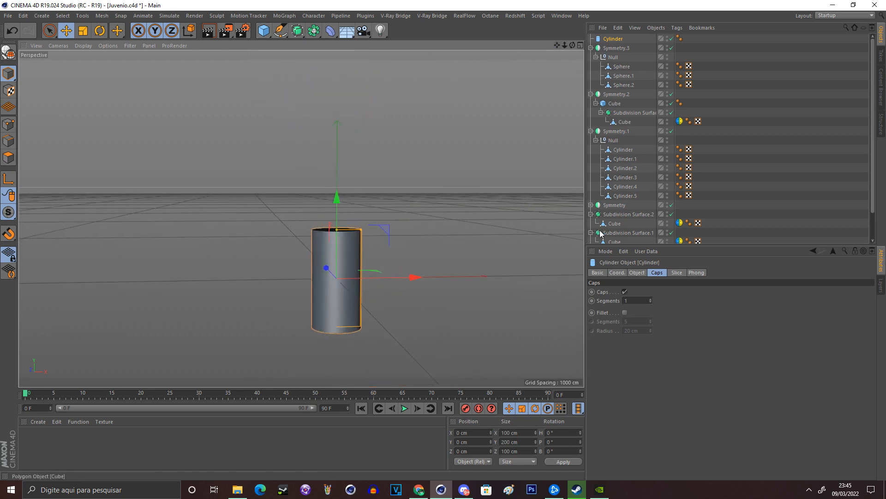
left_click(638, 272)
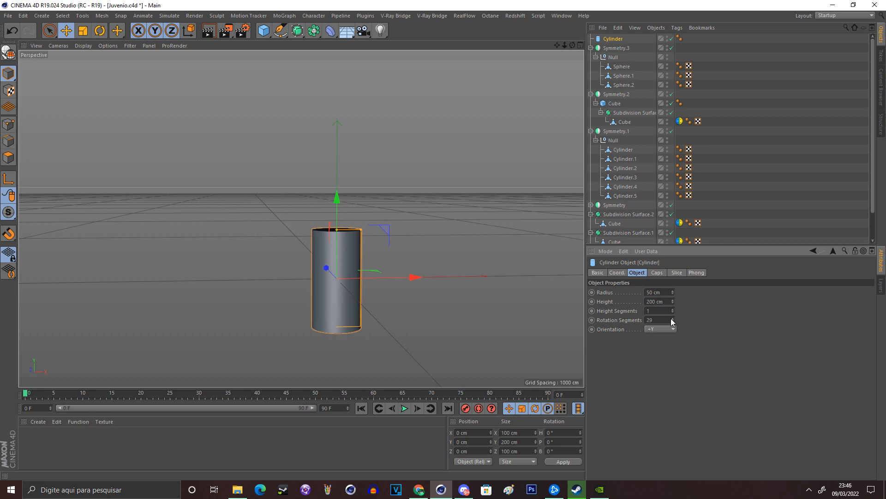
mouse_move(671, 322)
left_mouse_down()
mouse_move(672, 341)
mouse_move(672, 322)
left_mouse_up()
Remove the cylinder's caps and convert it to an editable polygon object.
key("c")
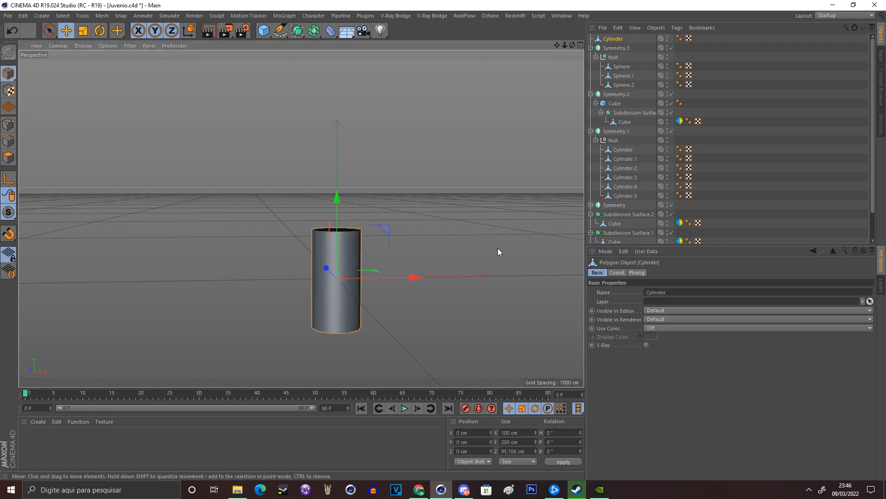
key("ctrl+z")
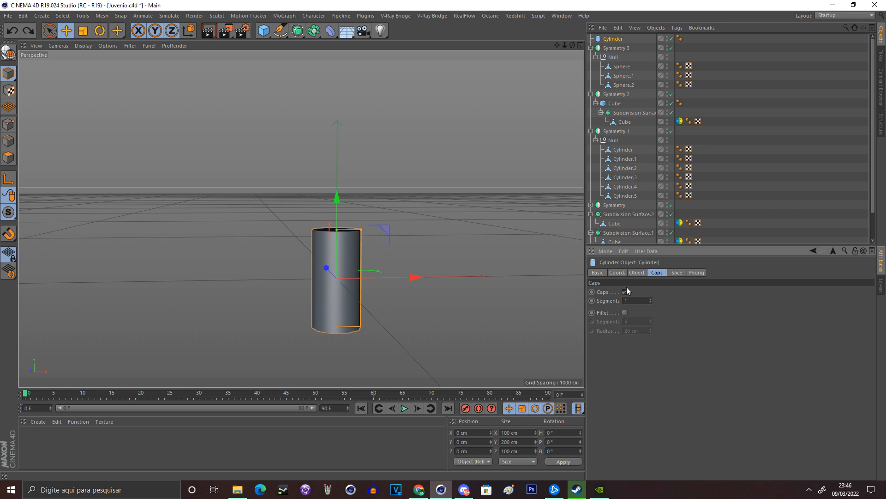
left_click(624, 292)
key("c")
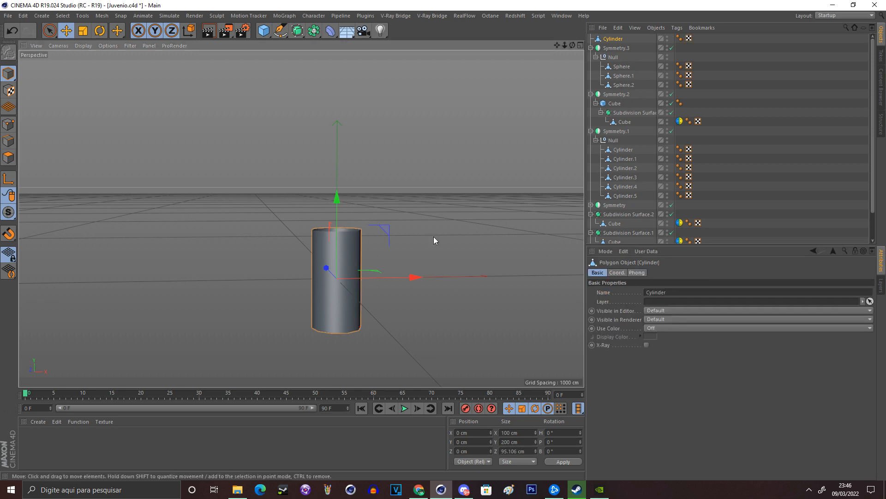
Raise the open cylinder above the head to about Y 880 cm.
scroll(348, 195, "down", 3)
middle_click_drag(348, 195, 351, 309, "alt")
scroll(348, 195, "down", 1)
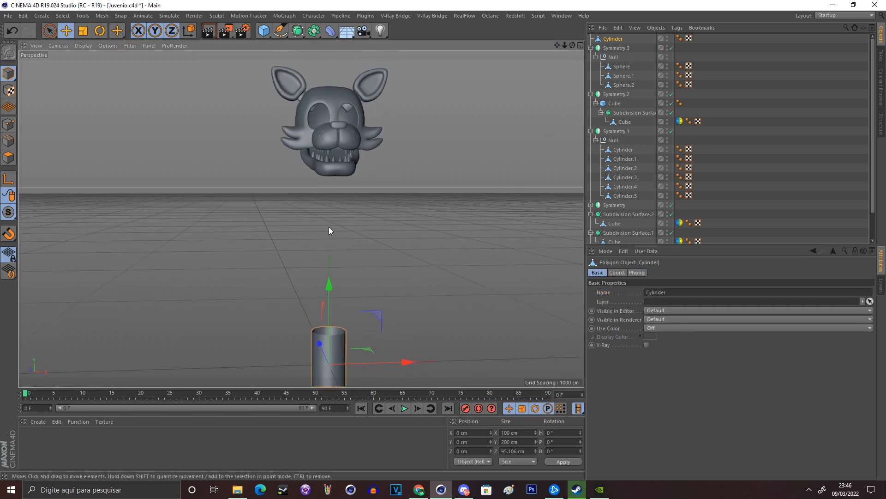
left_click_drag(333, 292, 335, 212)
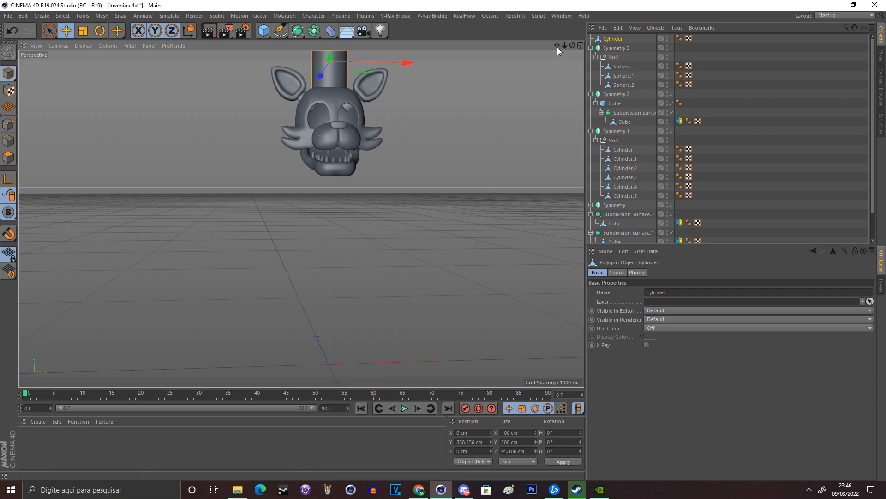
left_click_drag(558, 46, 551, 137)
right_click_drag(558, 46, 637, 46)
left_click_drag(558, 45, 545, 140)
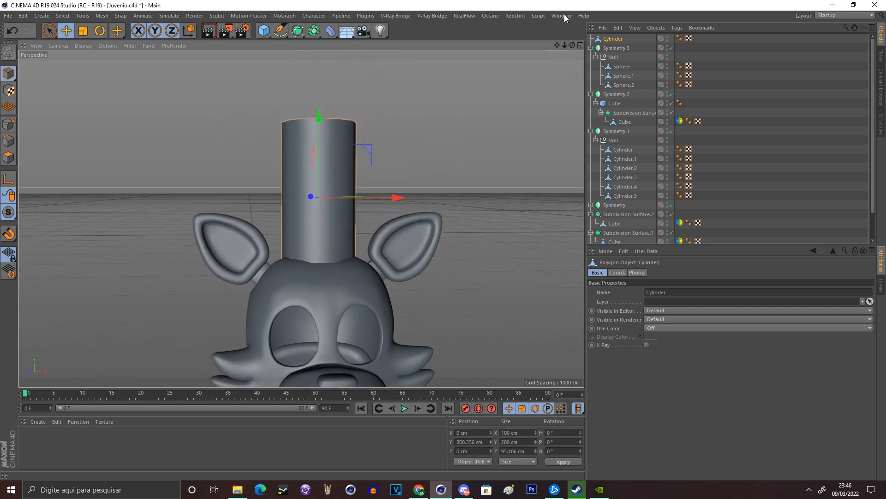
Scale the cylinder down along its height into a short, flat ring above the head.
left_click(83, 31)
left_click_drag(319, 116, 319, 195)
left_click(365, 231)
scroll(338, 209, "up", 6)
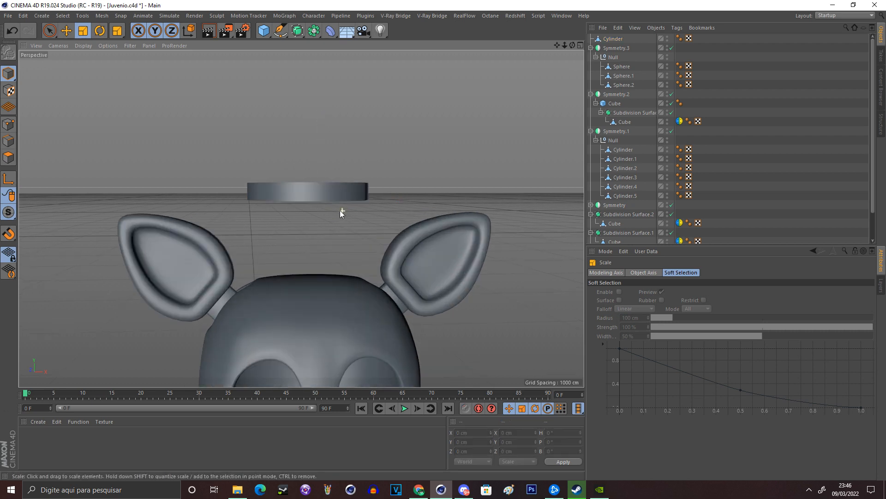
Add a Subdivision Surface and place the ring-shaped cylinder inside it.
left_click(321, 192)
scroll(321, 192, "up", 1)
left_click(298, 30)
left_click_drag(611, 48, 561, 49)
Add a loop cut around the ring's side wall at about 50% of its height.
left_click(6, 153)
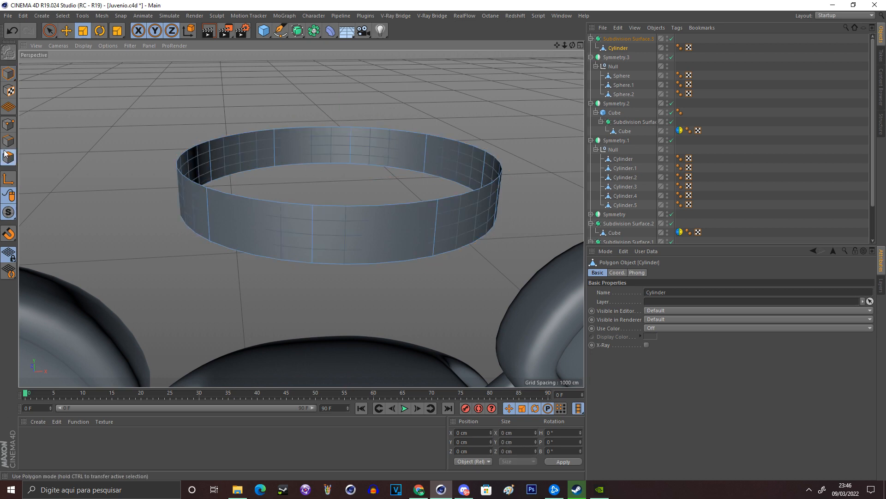
left_click(8, 141)
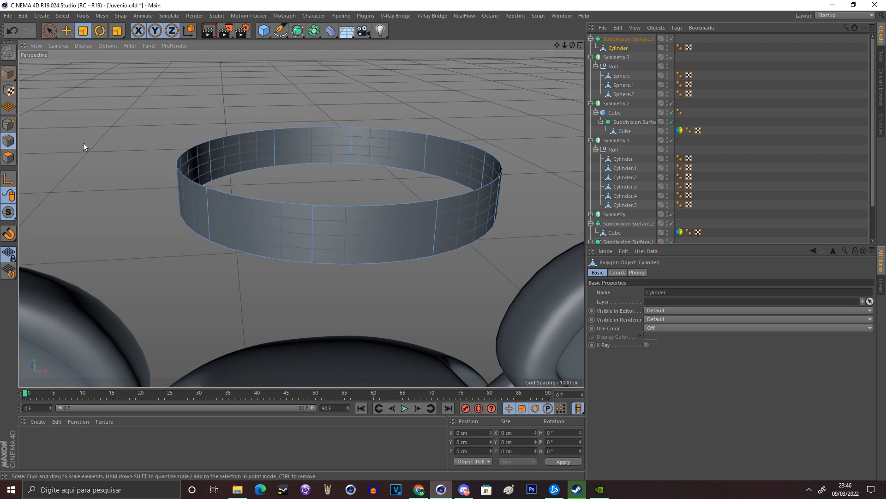
right_click(92, 131)
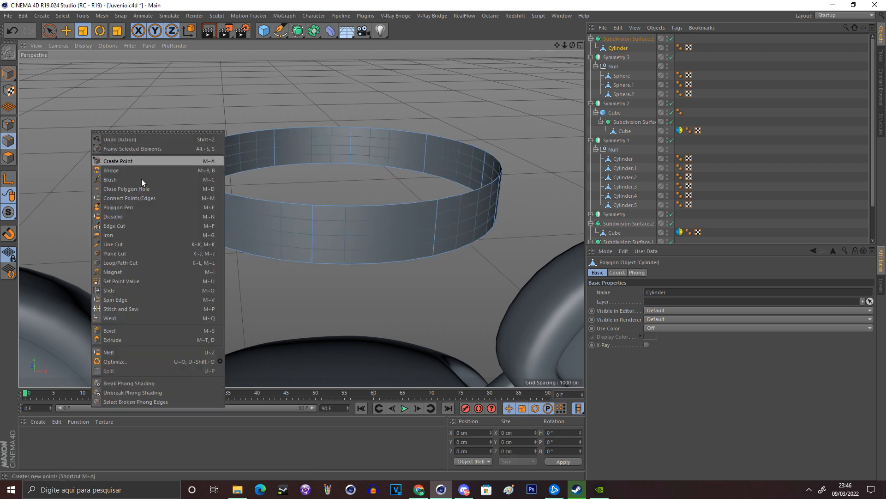
left_click(132, 262)
left_click(198, 217)
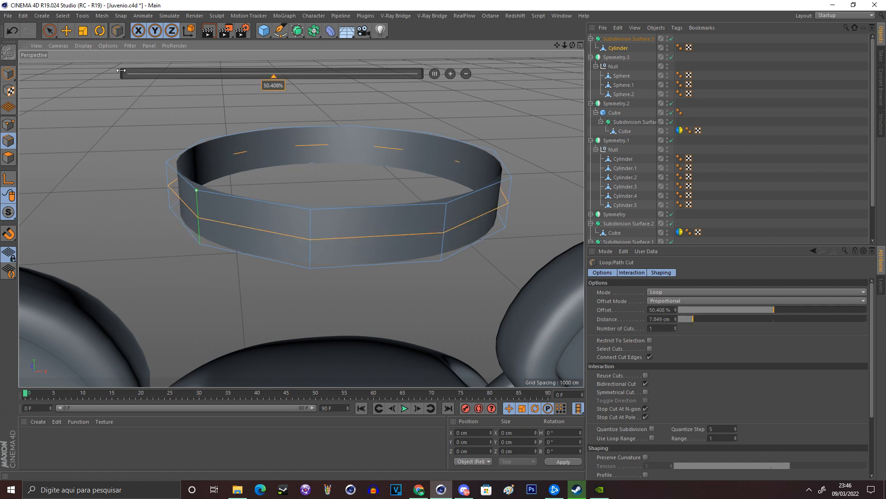
Extrude the ring's lower edge loop inward in two scaled stages to form the flat underside of the brim.
left_click(83, 30)
double_click(243, 257)
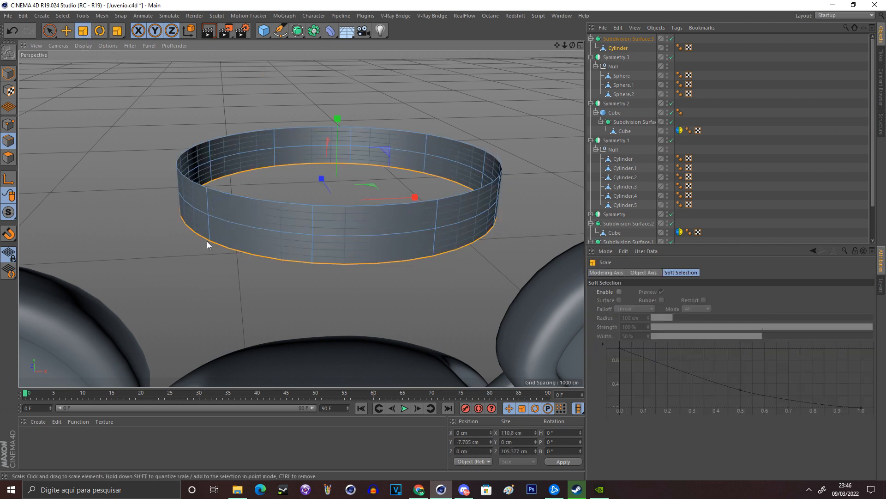
mouse_move(379, 275)
left_mouse_down()
mouse_move(370, 287)
mouse_move(378, 286)
left_mouse_up()
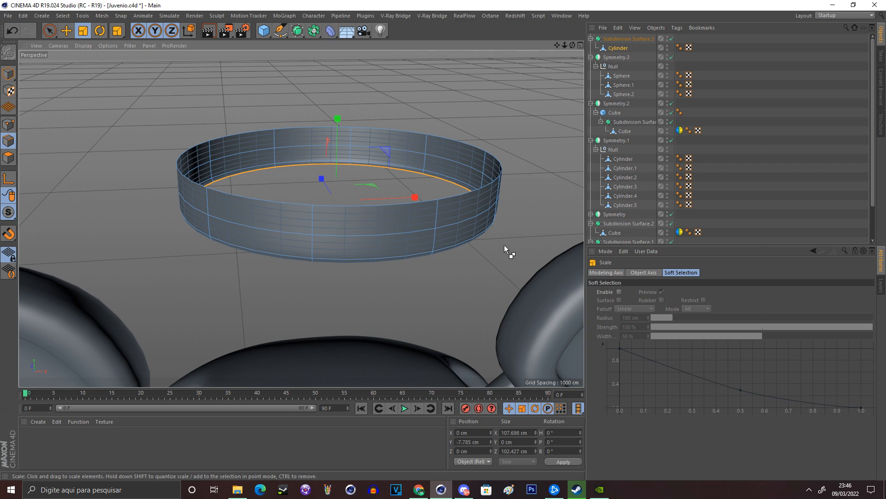
left_click_drag(516, 237, 444, 301)
left_click(537, 151)
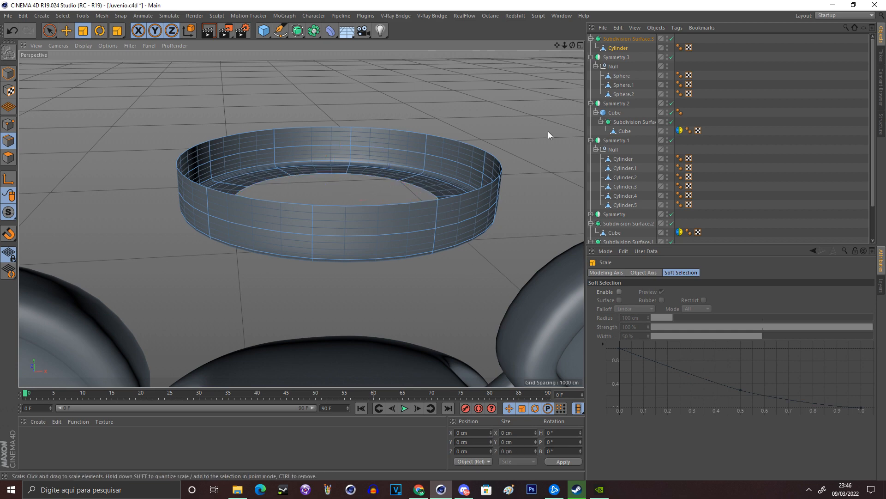
Extrude the ring's upper edge loop inward in two scaled stages to form the top surface of the brim.
mouse_move(572, 45)
left_mouse_down()
mouse_move(577, 53)
mouse_move(577, 27)
mouse_move(572, 47)
left_mouse_up()
double_click(355, 100)
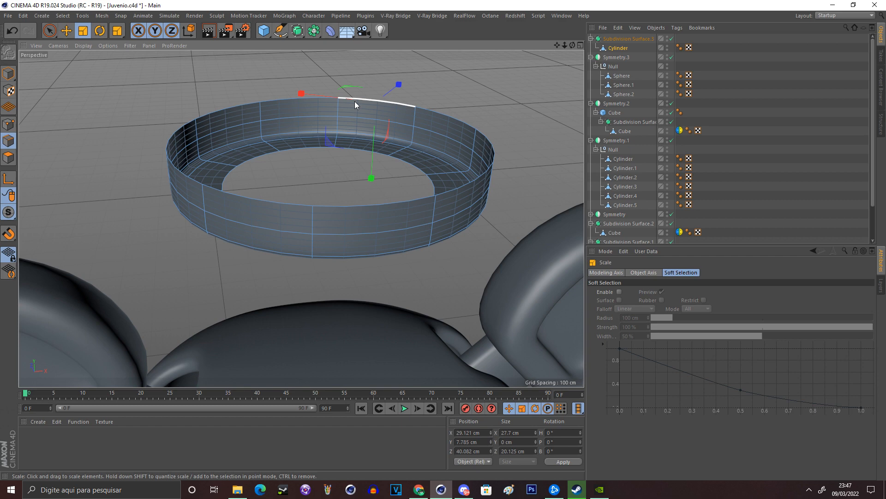
double_click(376, 101)
double_click(377, 102)
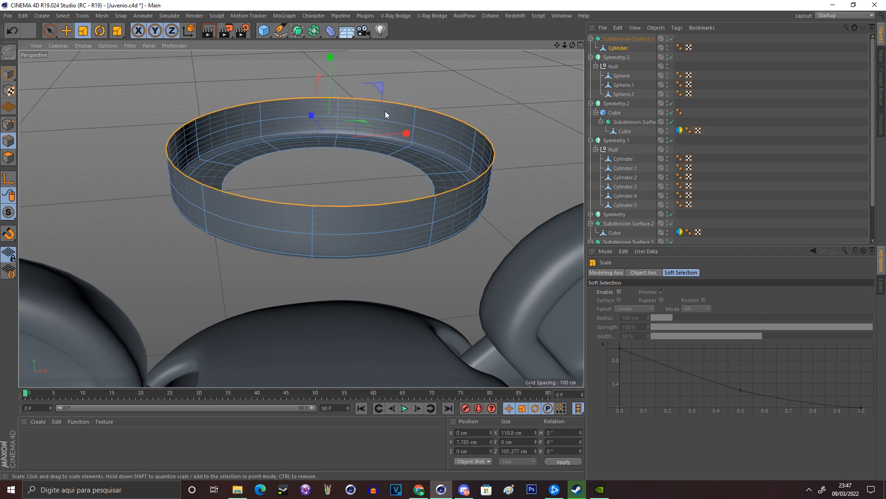
left_click_drag(464, 91, 351, 189)
left_click_drag(403, 157, 416, 152)
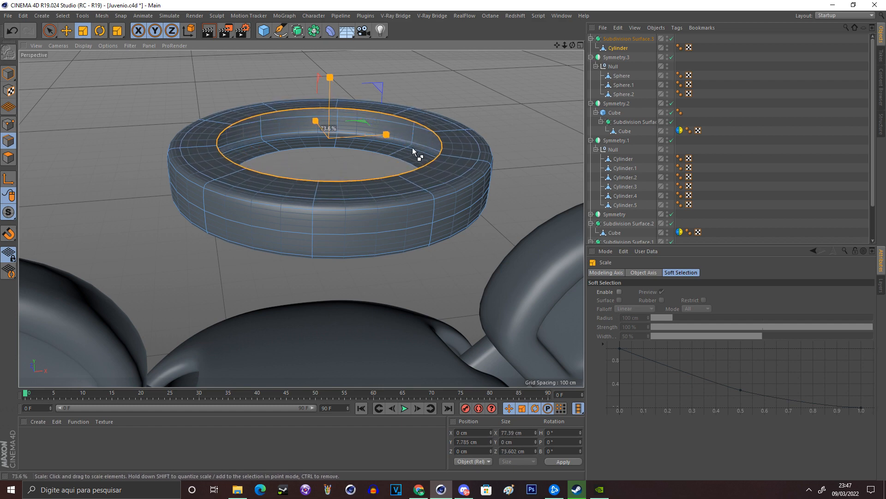
Lower the brim's inner top edge loop to about Y 7 cm and widen it to about 80 cm.
left_click(66, 30)
left_click_drag(329, 89, 329, 92)
left_click(83, 30)
left_click_drag(111, 74, 124, 76)
left_click(66, 30)
left_click_drag(330, 93, 331, 90)
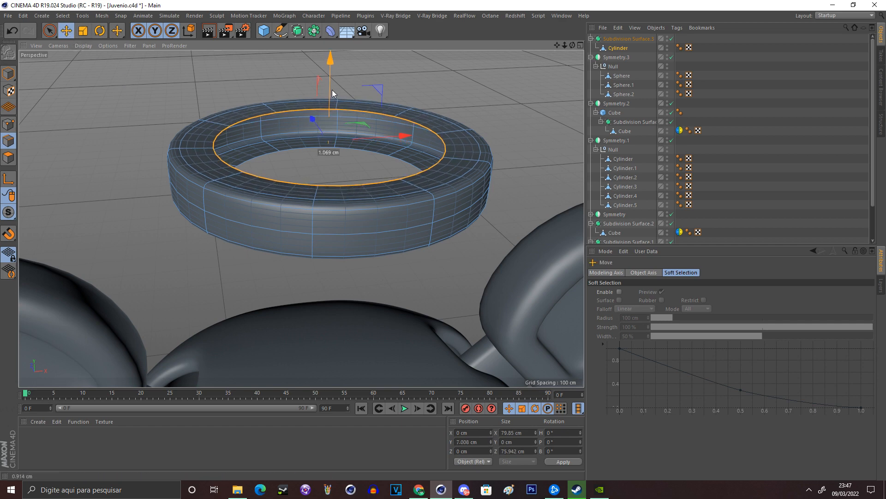
In the front view, extrude the brim's inner edge loop upward to about Y 28 cm as the crown wall and adjust its width.
left_click(581, 45)
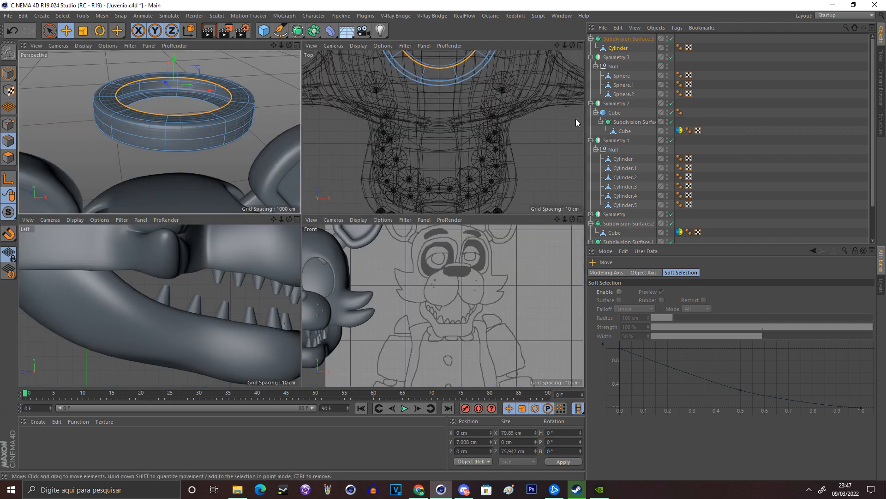
left_click(581, 226)
key("s")
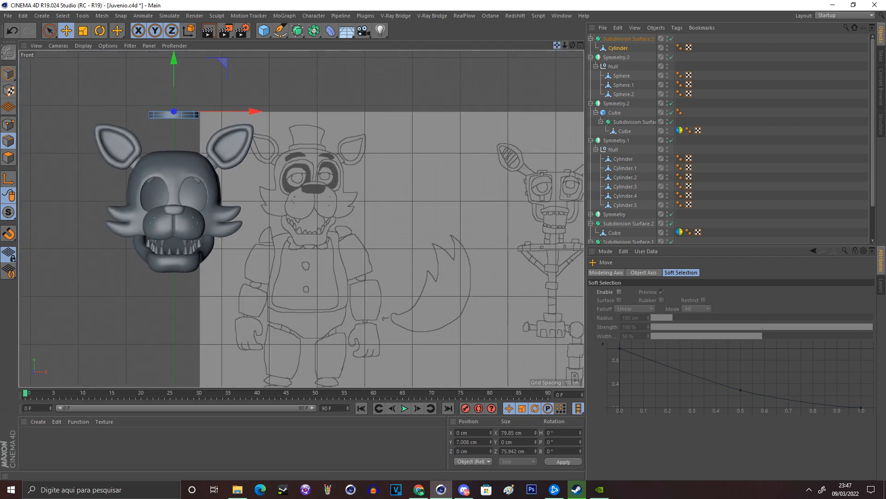
left_click_drag(306, 146, 308, 115)
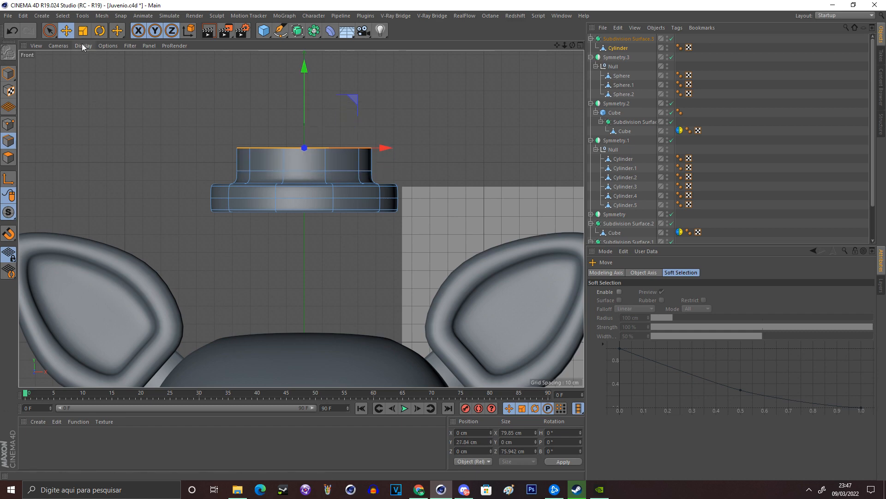
left_click(83, 30)
left_click_drag(124, 134, 155, 136)
Extrude the crown upward by another section, flare its top outward, and scale the middle edge loop to about 79 cm wide.
left_click(66, 30)
left_click_drag(310, 109, 306, 69)
left_click(83, 31)
left_click_drag(122, 95, 185, 99)
double_click(265, 144)
left_click_drag(323, 178, 293, 200)
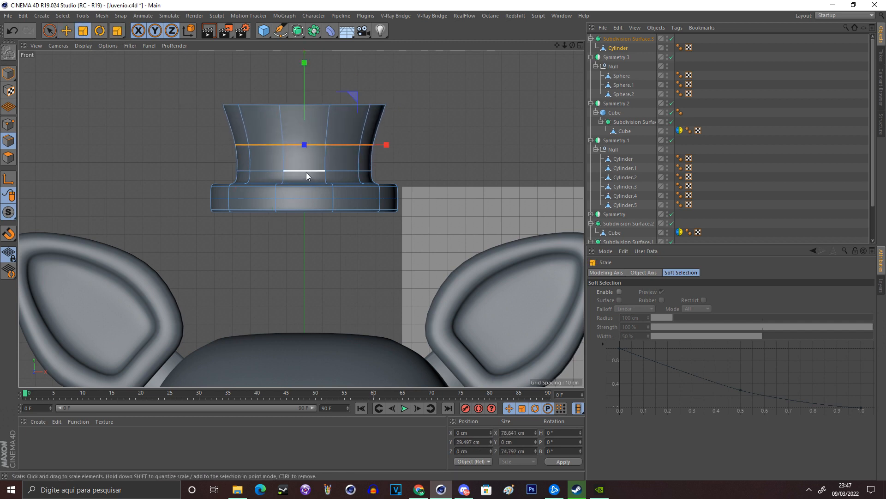
Raise the crown's top edge loop to about Y 66 cm and scale it to about 93 cm wide.
left_click(313, 110)
double_click(314, 111)
left_click_drag(314, 115, 342, 189)
left_click_drag(558, 45, 485, 60)
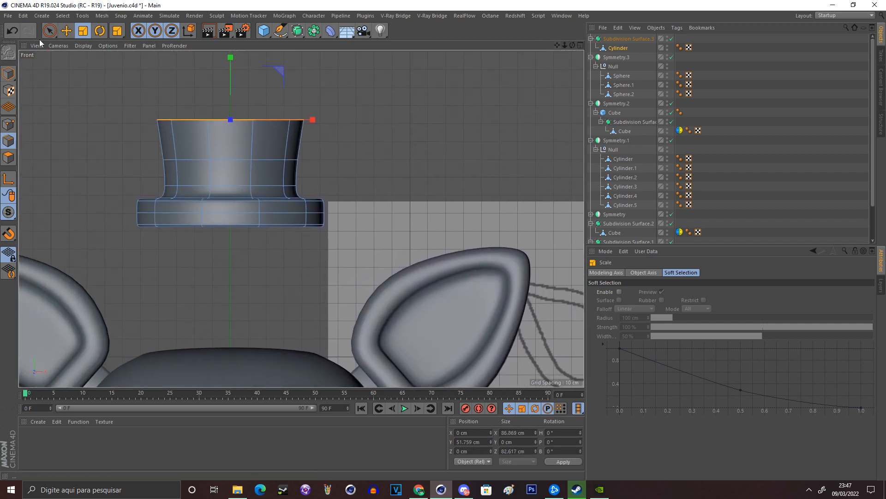
left_click(67, 31)
left_click_drag(232, 90, 232, 71)
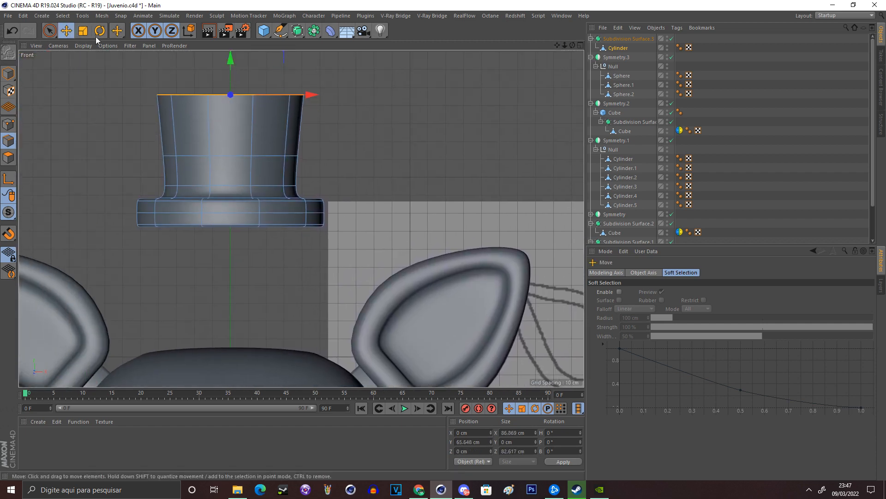
left_click(83, 31)
left_click_drag(119, 82, 138, 84)
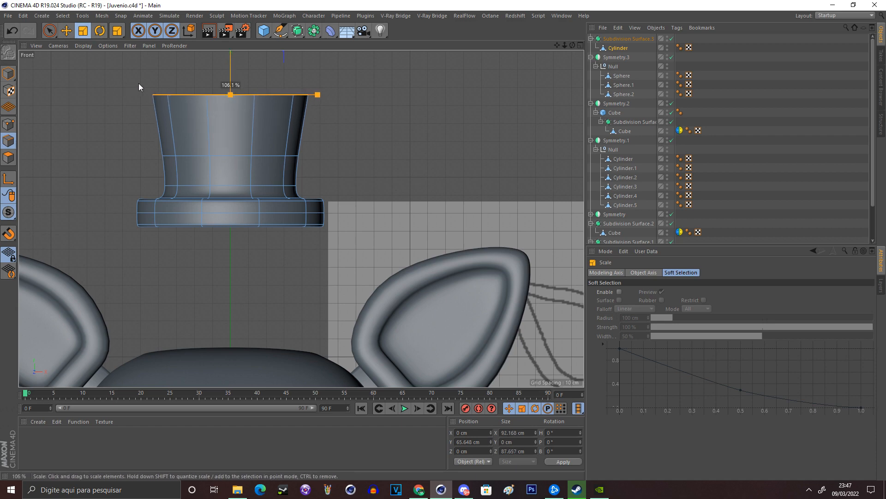
Add a loop cut at about 8% offset just above the crown's base, with the hat's subdivision smoothing switched off for the cut.
left_click(581, 46)
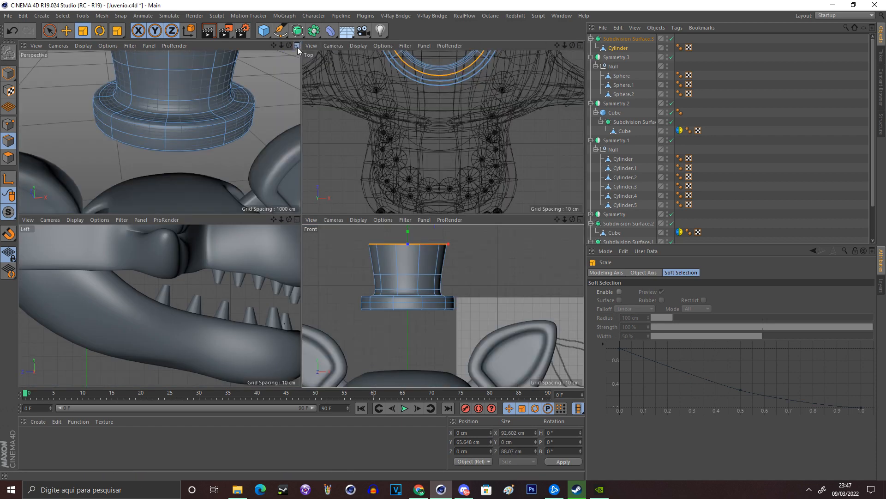
left_click(297, 46)
left_click_drag(558, 45, 556, 138)
left_click_drag(565, 45, 549, 46)
right_click(554, 85)
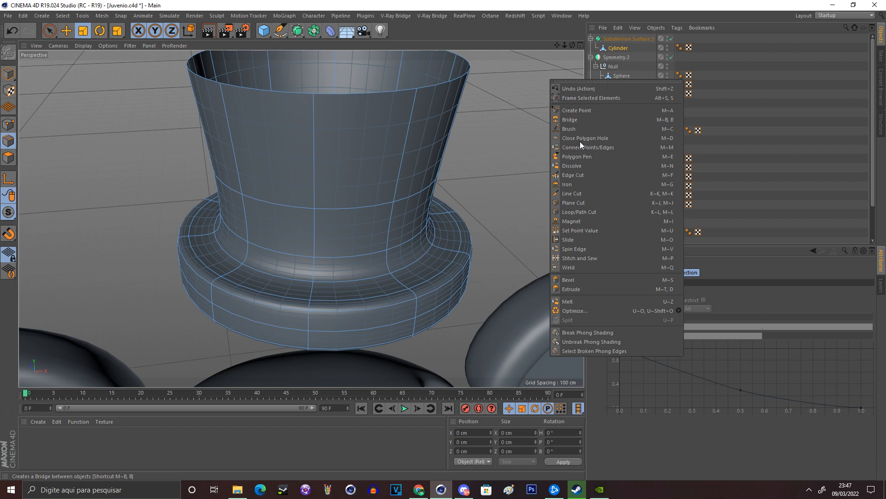
left_click(594, 212)
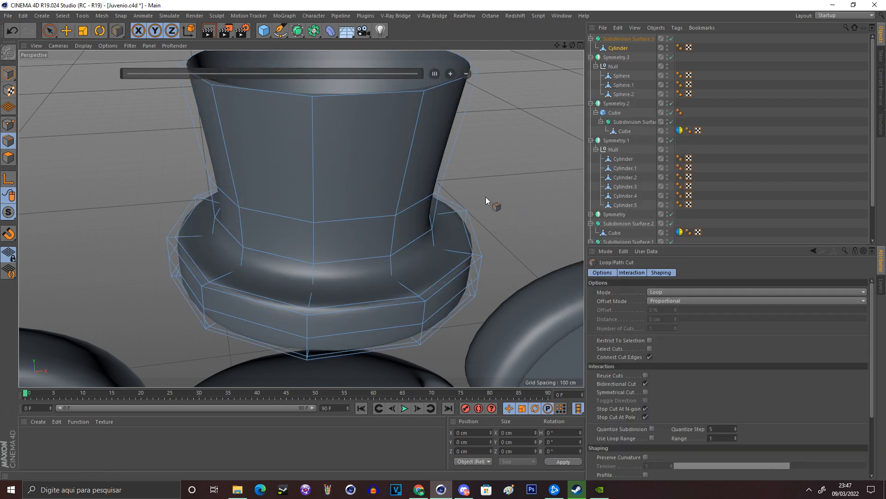
right_click(505, 142)
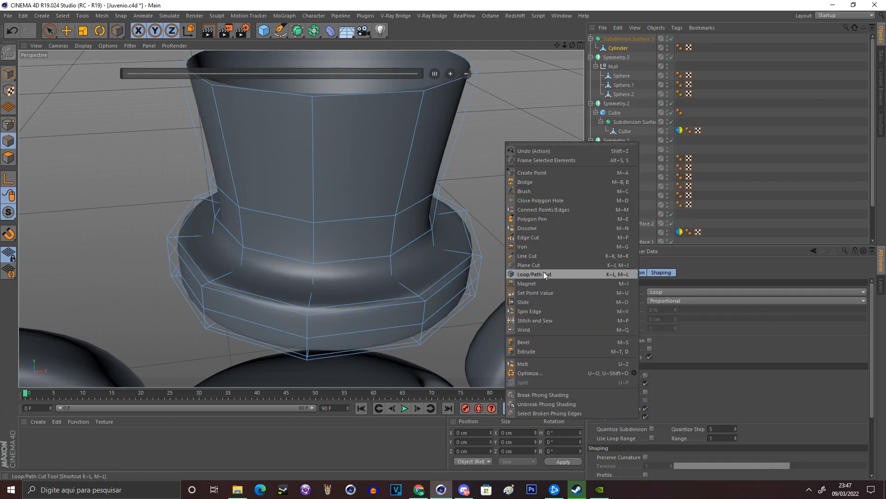
left_click(475, 195)
left_click_drag(571, 45, 561, 61)
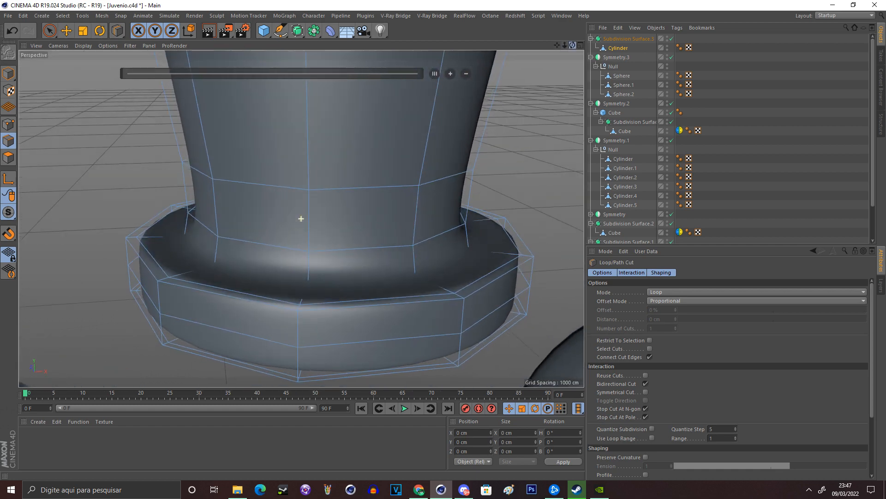
scroll(253, 287, "up", 5)
left_click(672, 38)
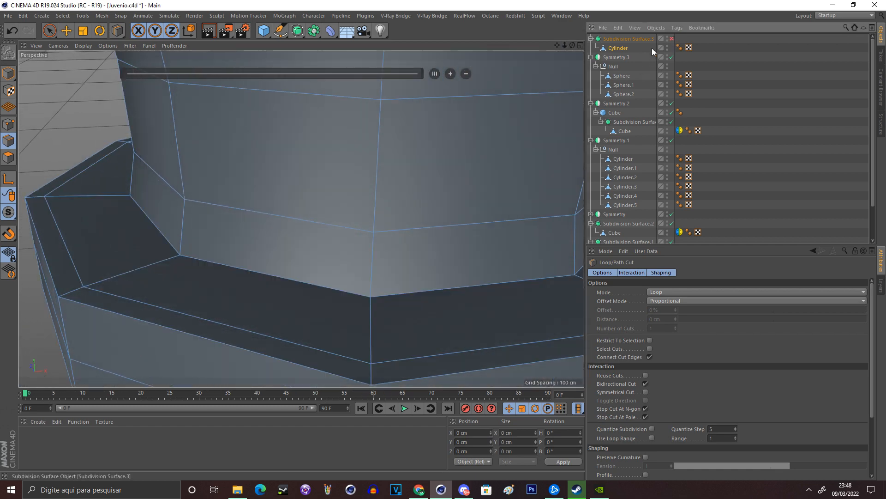
key("q")
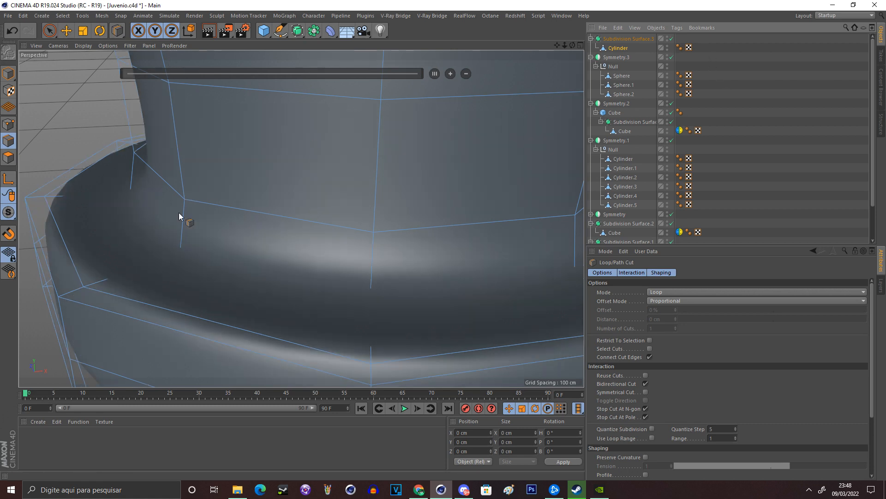
left_click(672, 39)
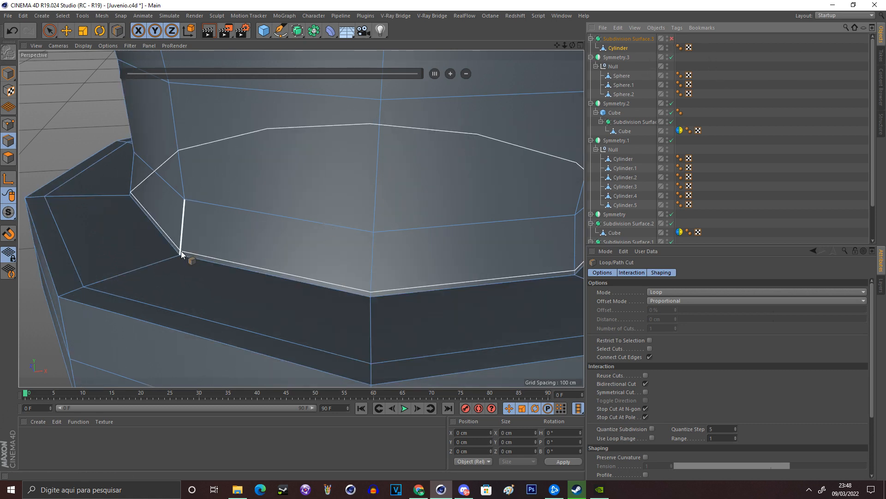
left_click(181, 254)
left_click(672, 39)
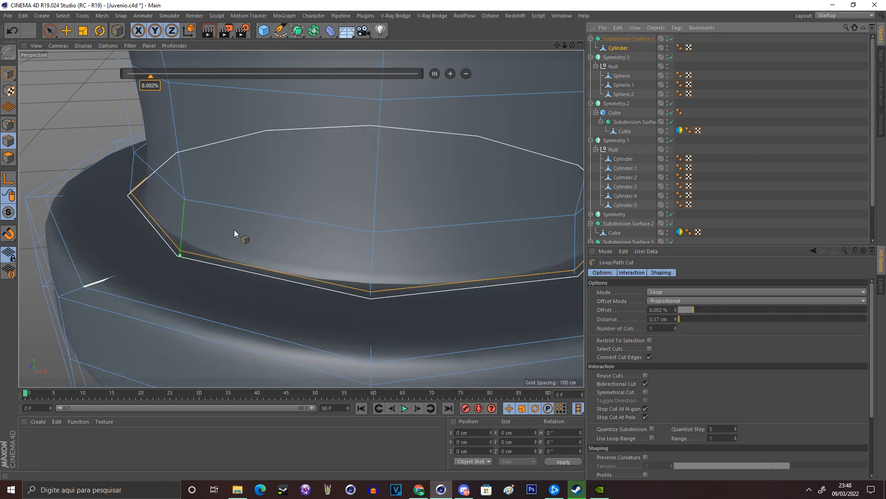
Set the phong angle of the hat's cylinder to 80° and clear the selection.
left_click(8, 73)
left_click(67, 31)
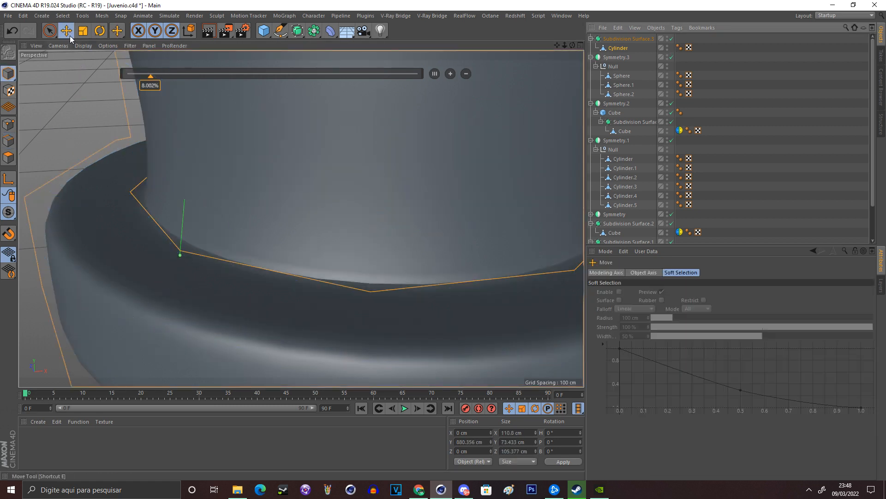
left_click(680, 48)
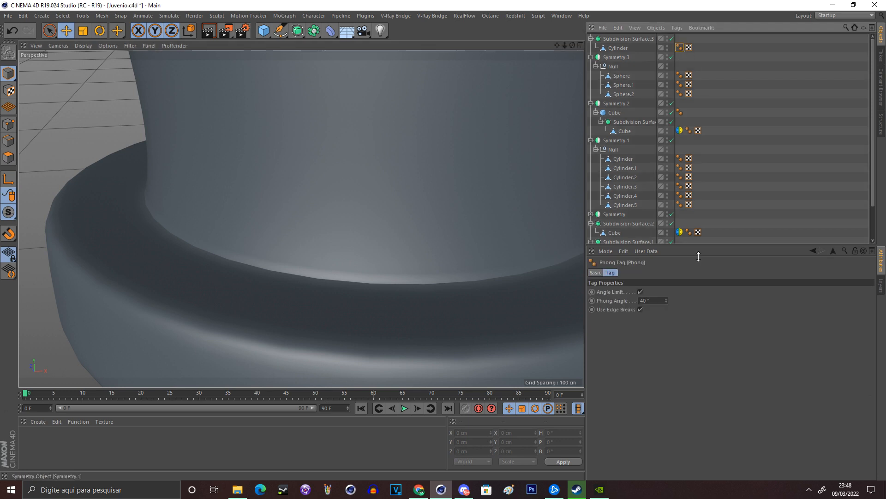
left_click_drag(656, 299, 589, 306)
type("80")
key("Return")
left_click(404, 262)
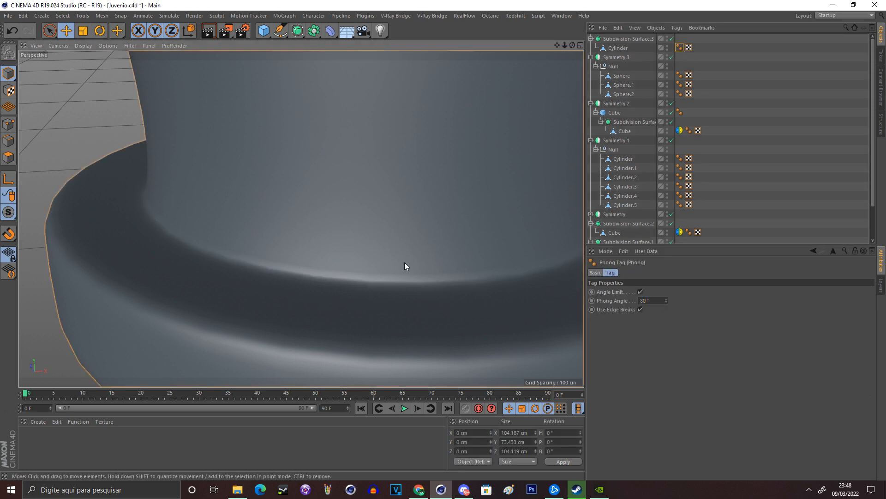
left_click(9, 32)
left_click(615, 40)
left_click(618, 48)
left_click(688, 69)
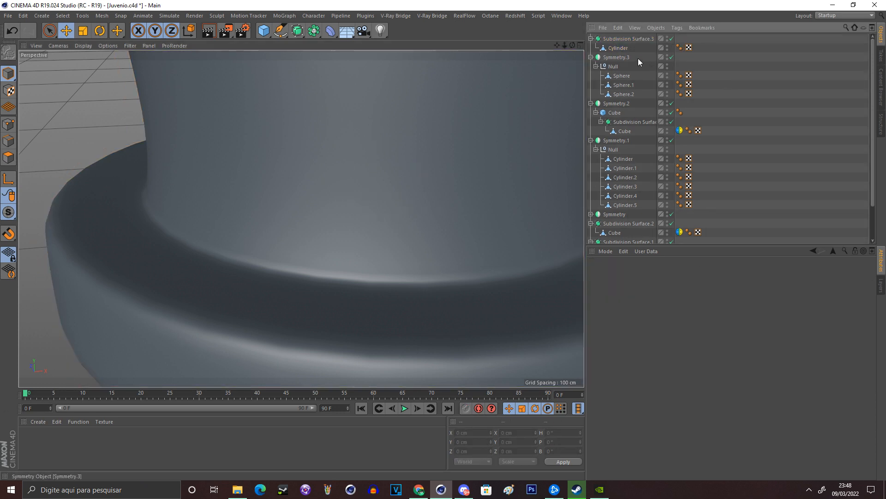
Extrude the crown's top rim edge loop inward to about 87 cm wide.
mouse_move(565, 45)
left_mouse_down()
mouse_move(535, 45)
mouse_move(565, 44)
left_mouse_up()
left_click(443, 123)
left_click(8, 141)
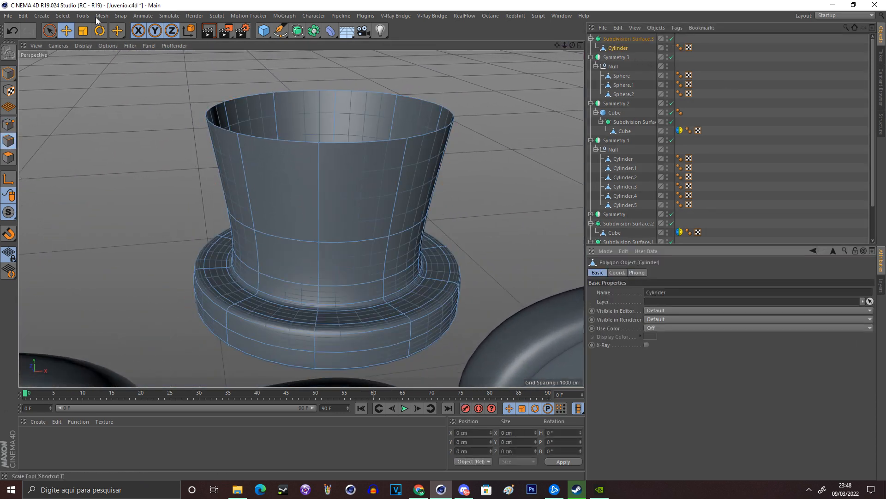
left_click(88, 35)
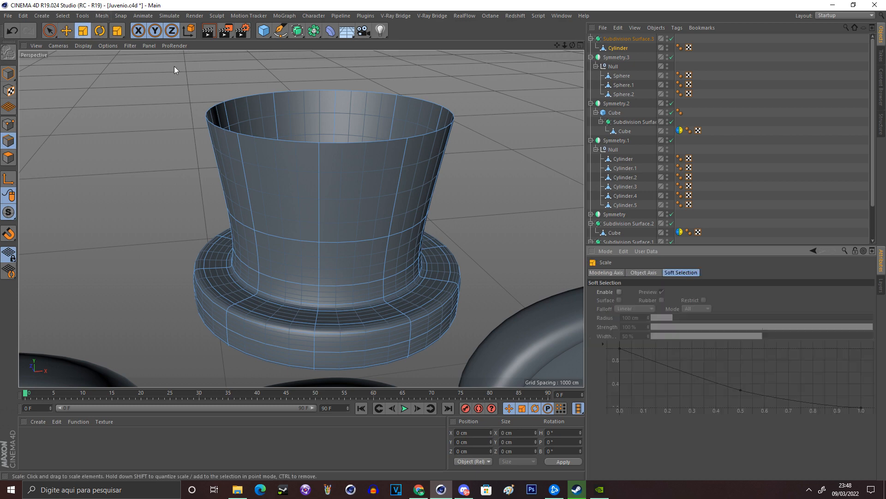
double_click(417, 96)
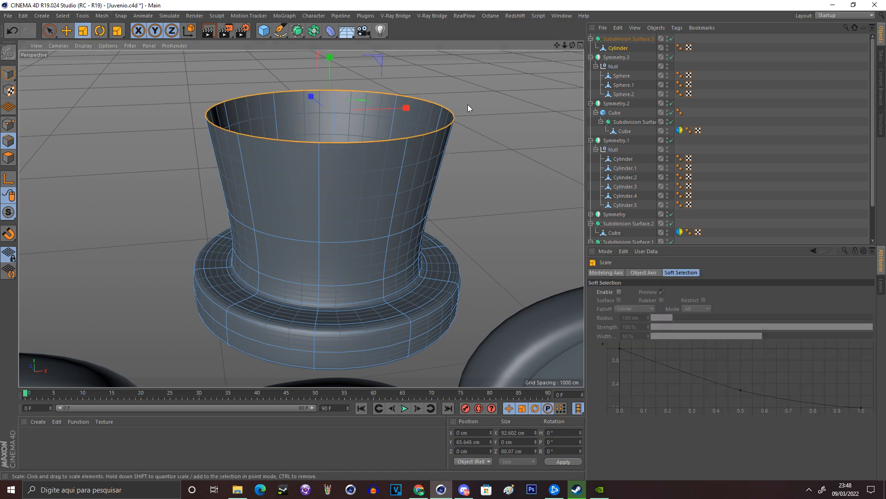
left_click_drag(495, 110, 489, 131)
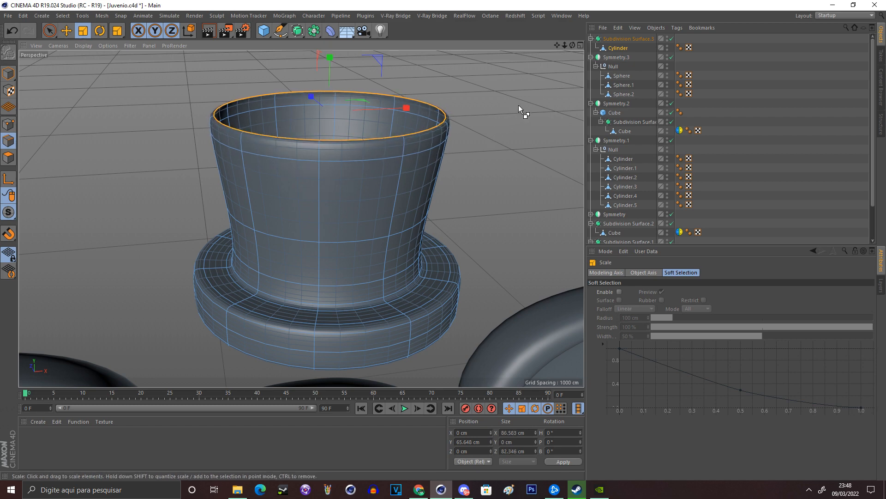
Extrude the crown's top rim inward to about 30 cm wide and weld the inner loop into one centre point.
left_click_drag(518, 105, 376, 239, "ctrl")
mouse_move(570, 46)
left_mouse_down()
mouse_move(581, 60)
mouse_move(574, 52)
left_mouse_up()
left_click_drag(564, 70, 544, 85)
right_click(544, 85)
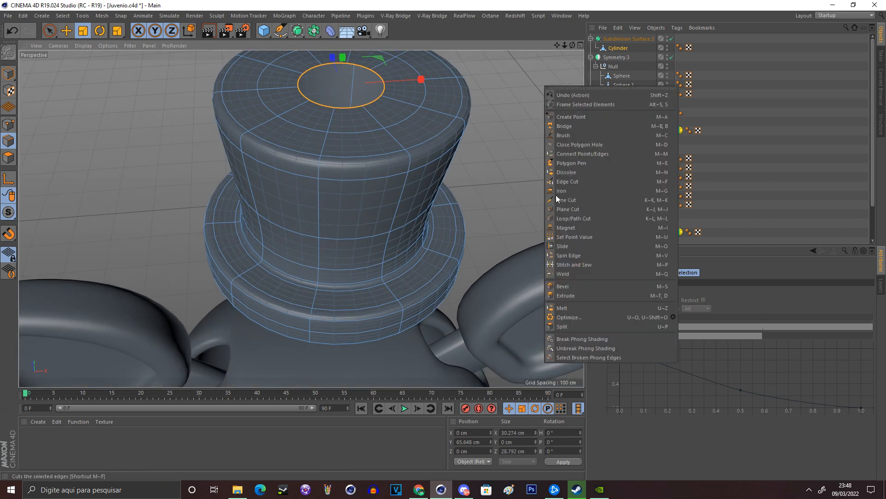
left_click(567, 274)
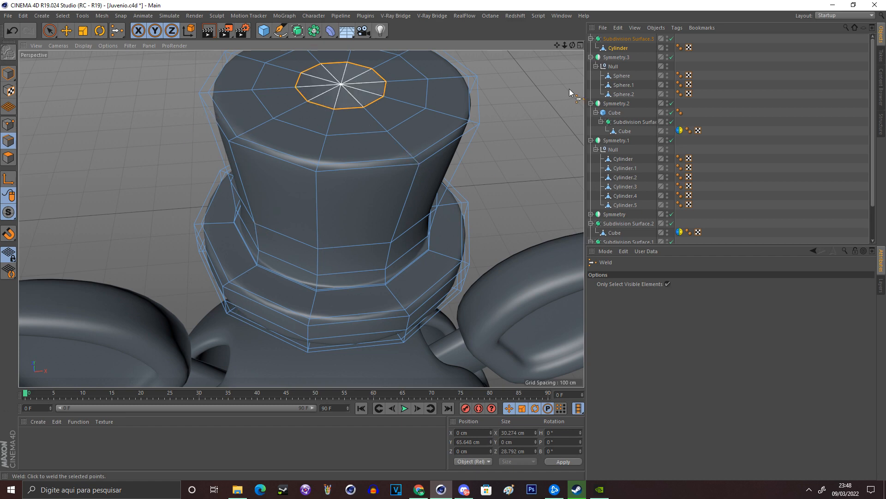
left_click(573, 94)
key("e")
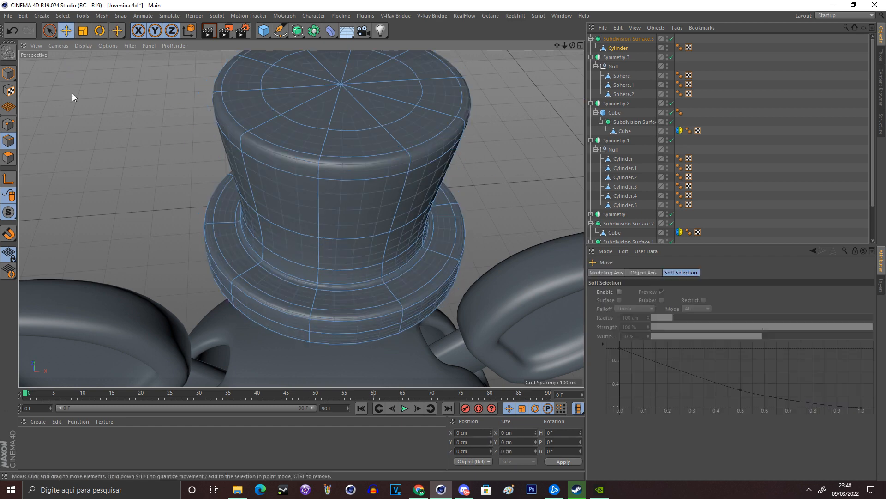
Return to object mode with nothing selected and examine the closed hat from the side, from a distance and up close.
left_click(8, 74)
left_click(495, 61)
left_click_drag(574, 47, 574, 2)
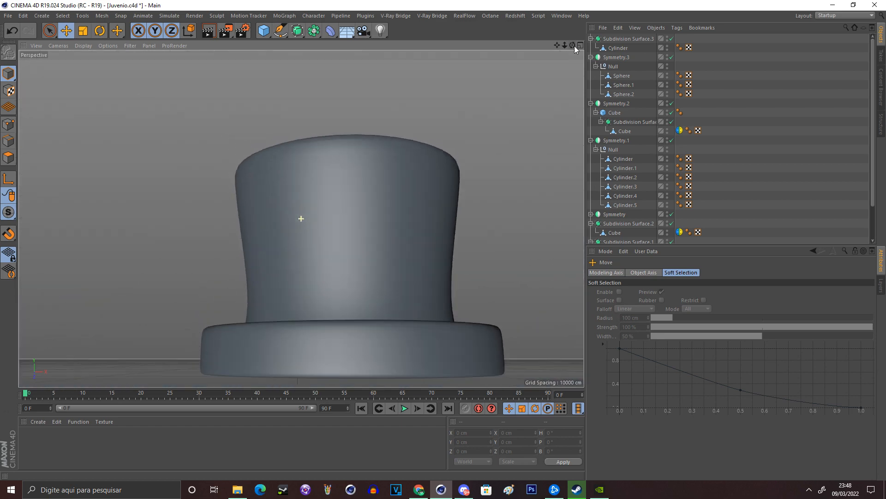
scroll(573, 46, "down", 6)
left_click_drag(572, 45, 555, 2)
left_click_drag(573, 45, 583, 63)
scroll(572, 45, "up", 5)
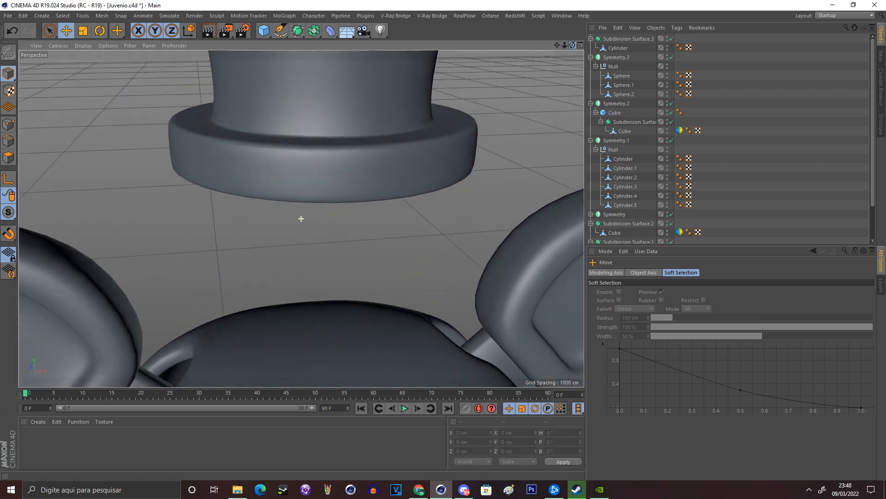
scroll(301, 218, "up", 4)
Fine-tune the scale of the edge loop at the crown's base and of the loop just above it.
left_click(334, 151)
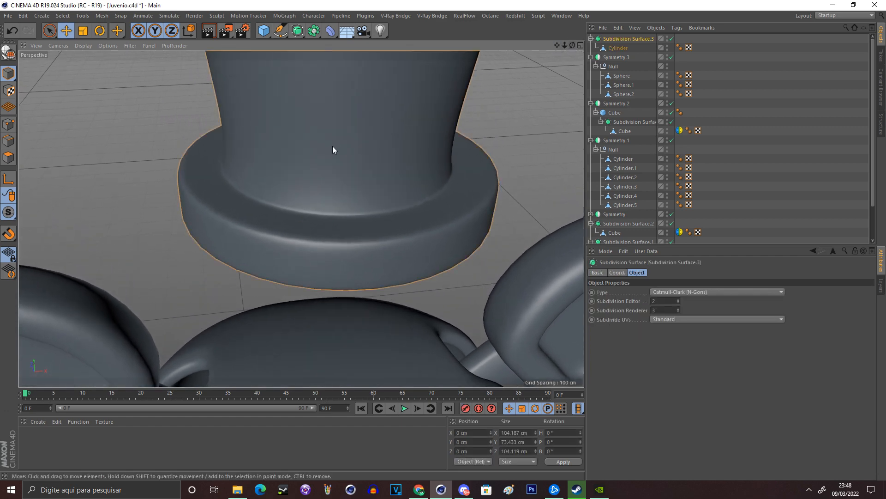
left_click(7, 141)
double_click(270, 199)
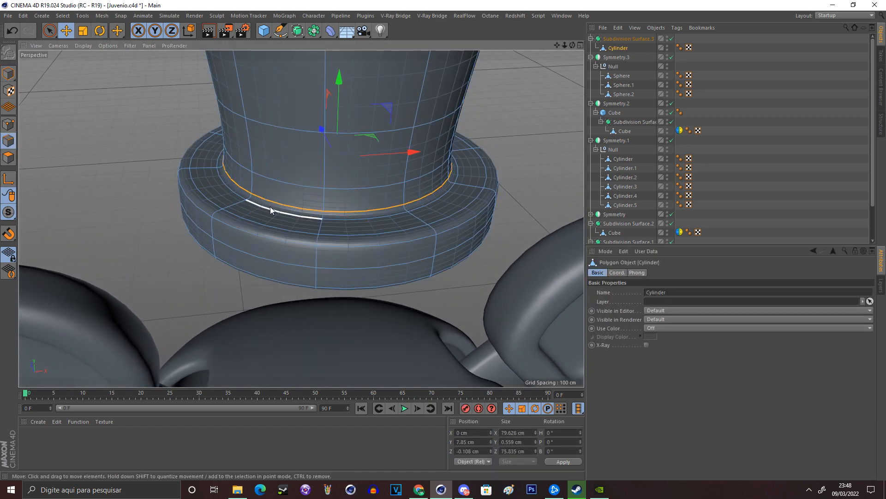
left_click(83, 31)
left_click_drag(156, 149, 238, 174)
left_click(268, 182)
left_click(12, 32)
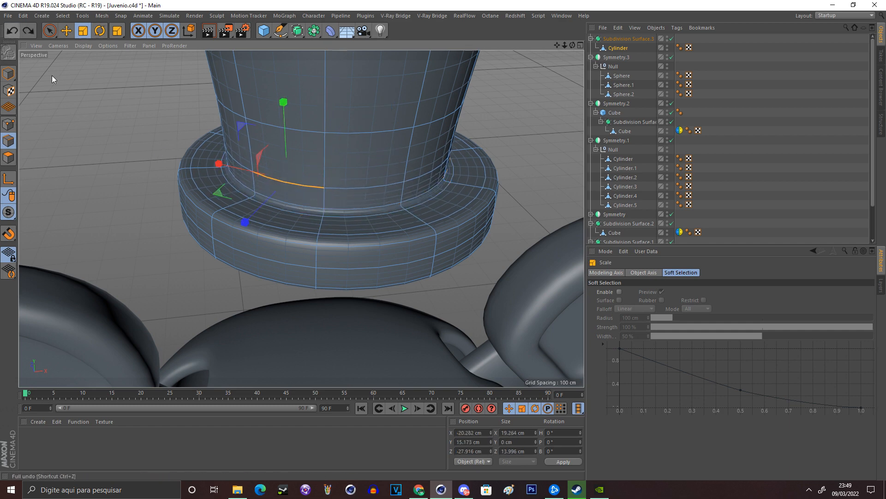
double_click(273, 178)
left_click_drag(323, 225, 331, 223)
left_click(145, 188)
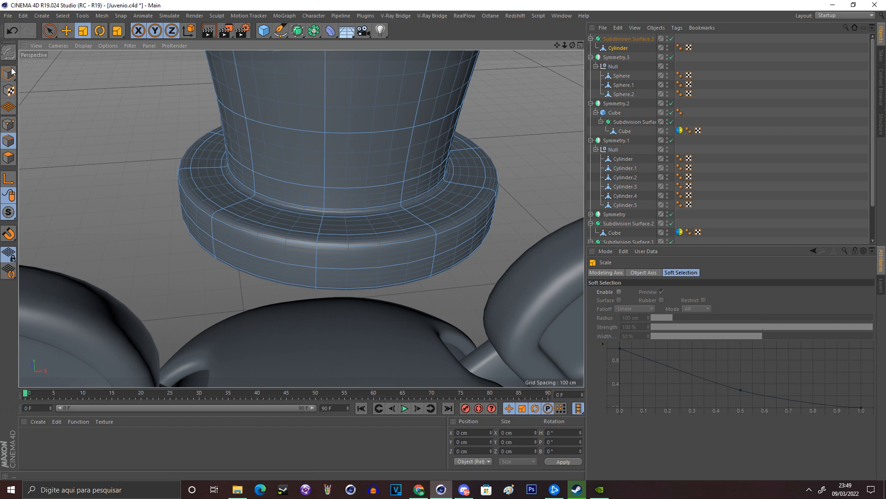
Lower the hat object along Y to about 810 cm so its brim rests on top of the head.
left_click(9, 73)
left_click(76, 85)
left_click_drag(566, 45, 362, 114)
left_click(337, 132)
left_click(66, 31)
left_click_drag(319, 137, 318, 200)
left_click(370, 190)
left_click_drag(564, 44, 577, 46)
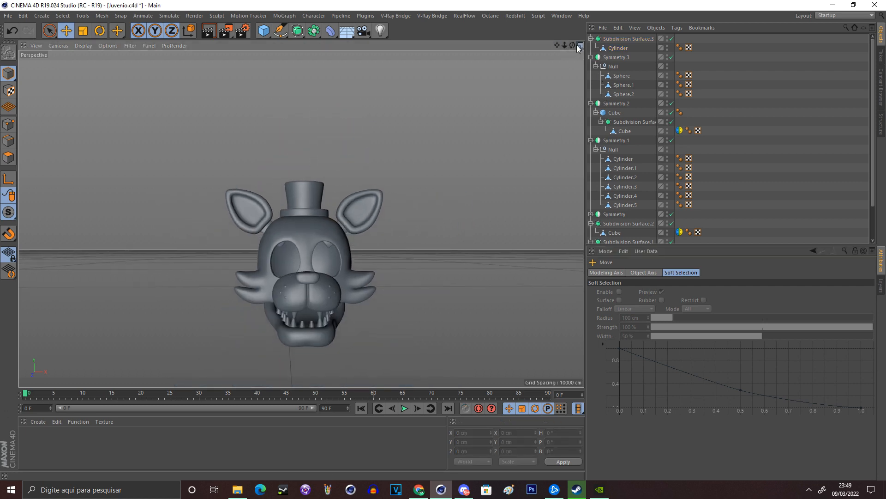
Bring up the front view around the hat and display the models shaded with wireframe lines.
left_click(579, 45)
left_click(581, 215)
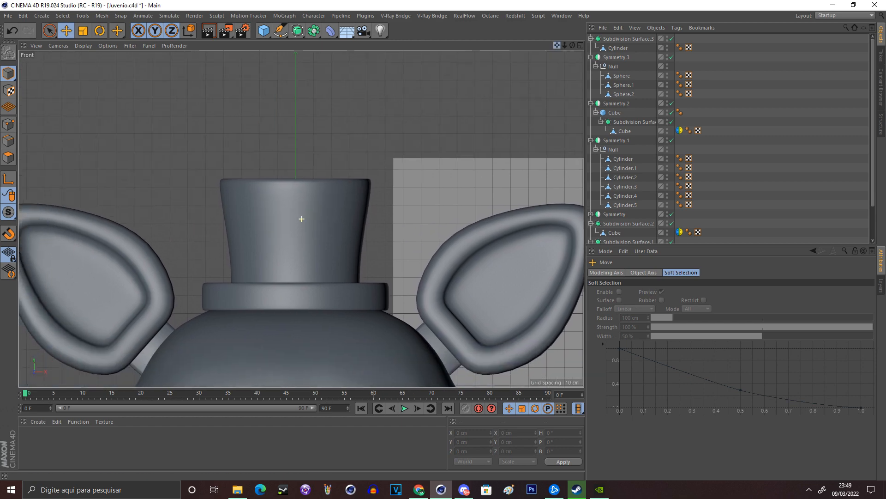
middle_click_drag(301, 218, 347, 164, "alt")
right_click(625, 48)
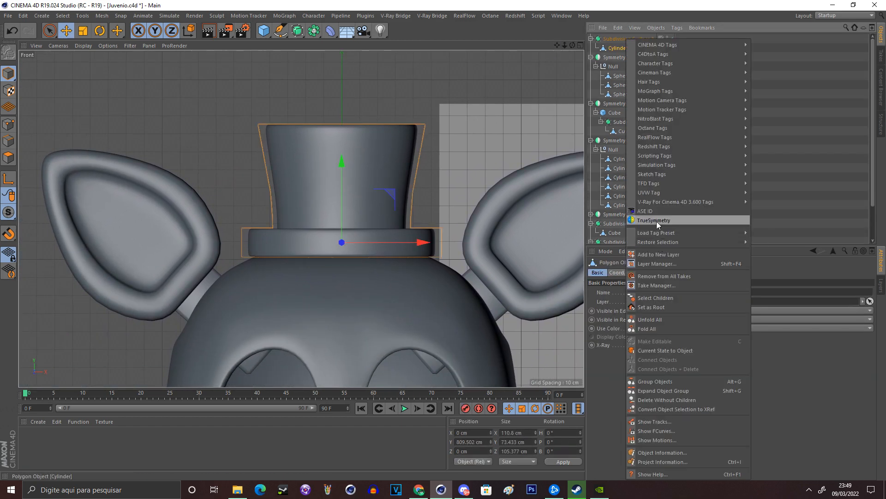
key("Escape")
left_click(90, 46)
left_click(96, 70)
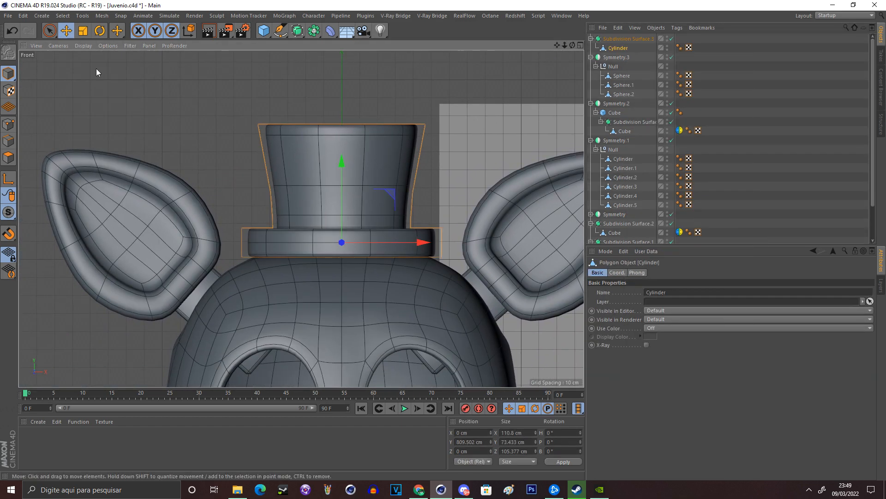
left_click(110, 78)
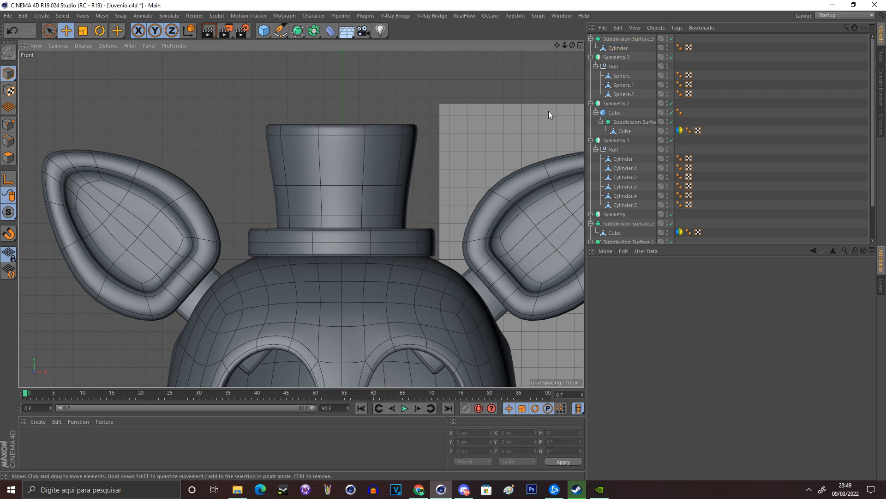
Select the centre polygons of the hat's brim with Live Selection and lower them slightly to curve the brim.
scroll(306, 150, "up", 5)
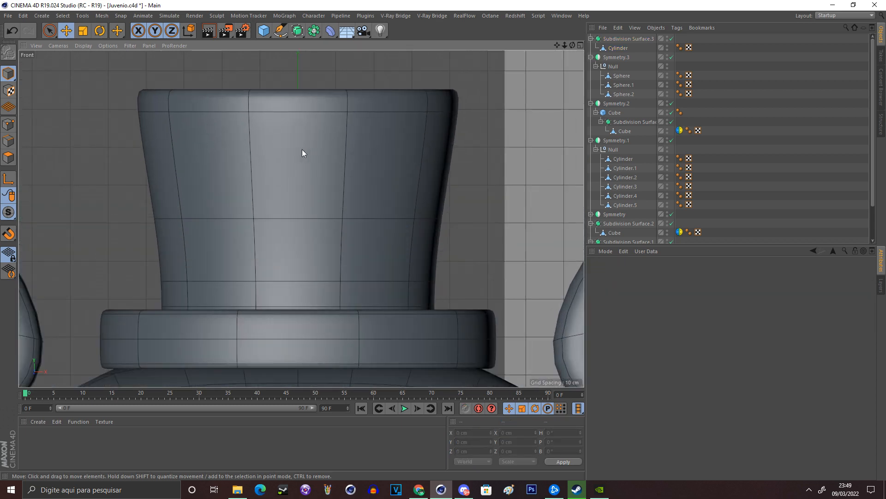
left_click(302, 148)
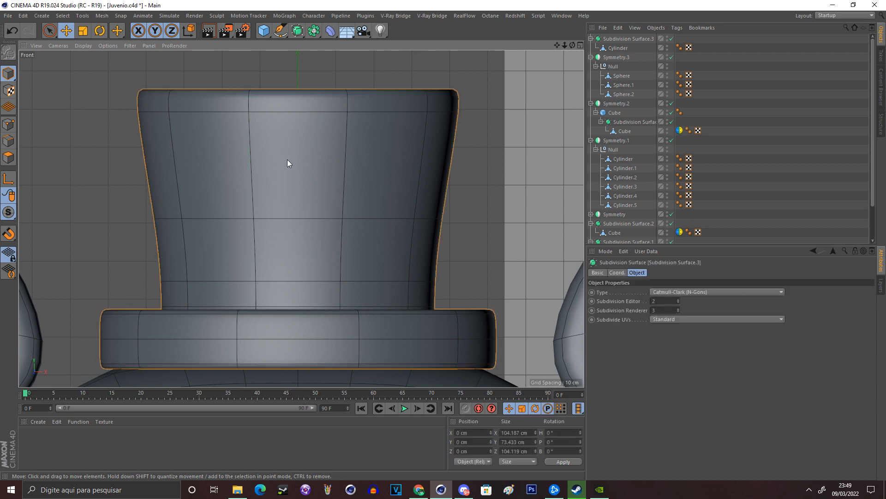
left_click(8, 157)
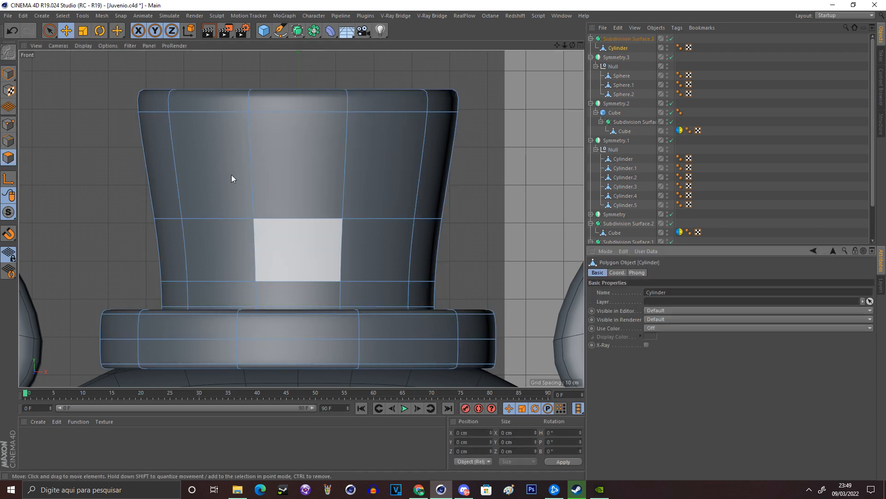
left_click(50, 31)
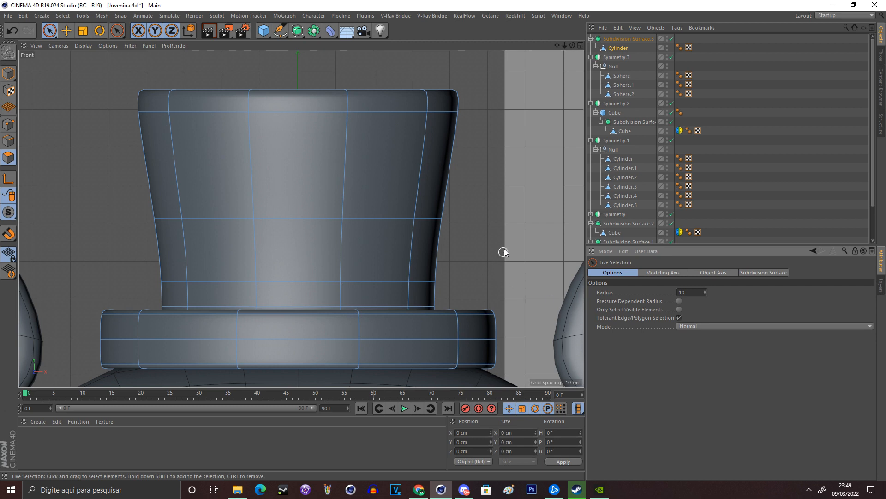
scroll(447, 181, "down", 3)
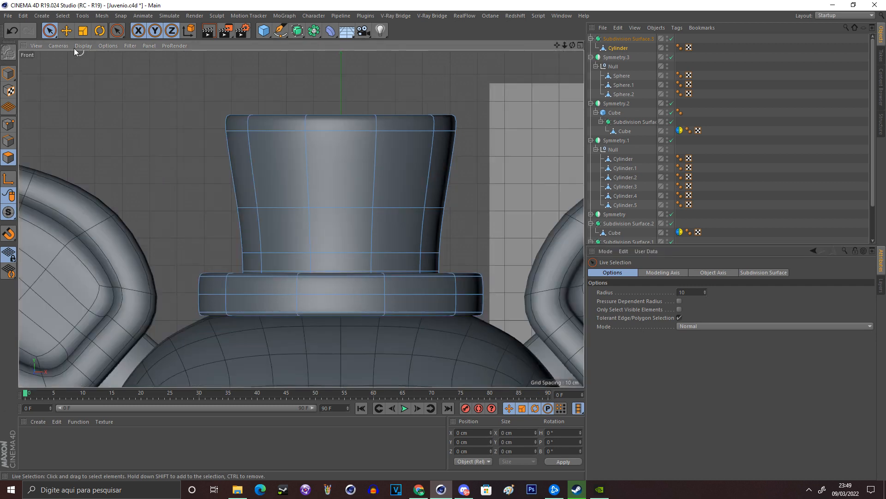
left_click(636, 311)
scroll(387, 348, "up", 2)
mouse_move(331, 286)
left_mouse_down()
mouse_move(331, 261)
mouse_move(330, 292)
left_mouse_up()
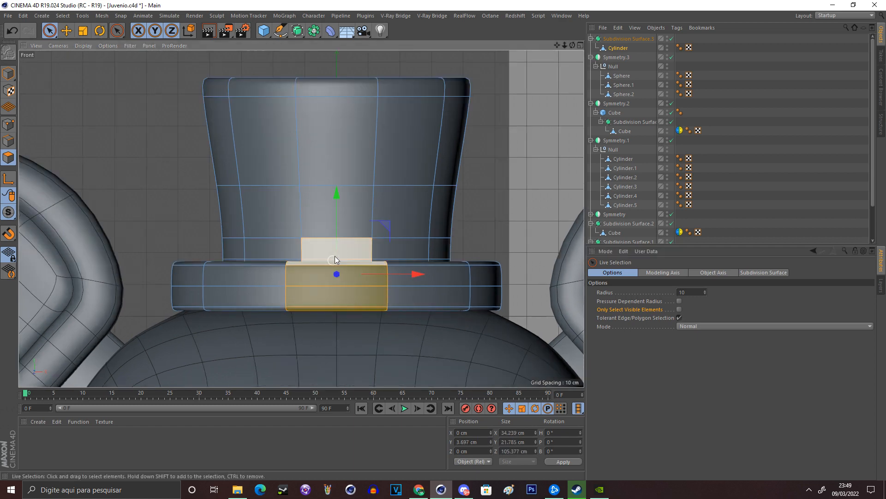
left_click(326, 248, "ctrl")
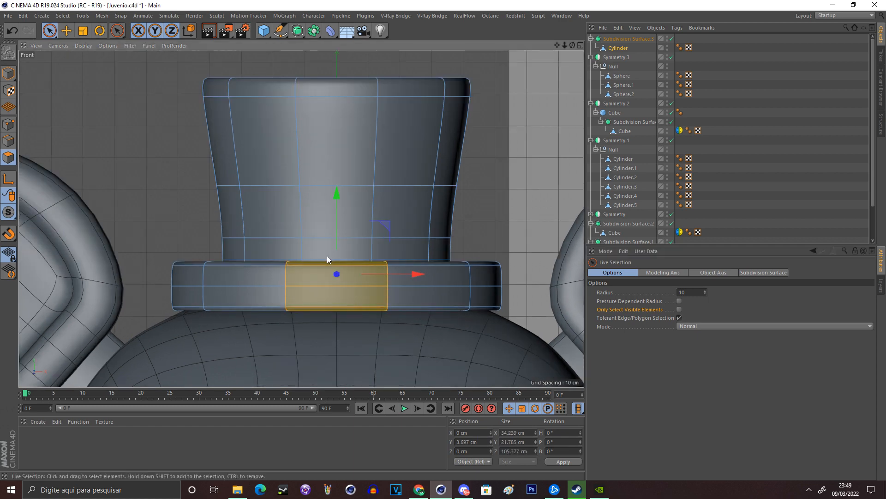
mouse_move(340, 232)
left_mouse_down()
mouse_move(321, 251)
mouse_move(320, 312)
mouse_move(335, 235)
left_mouse_up()
left_click(181, 199)
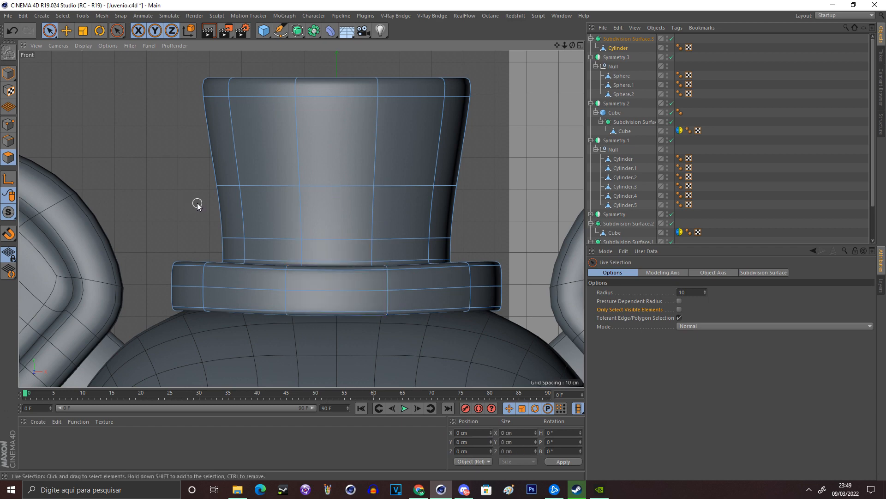
Return to object mode in the perspective view and examine how the hat sits on the head from behind.
left_click(3, 73)
left_click(37, 85)
left_click(581, 45)
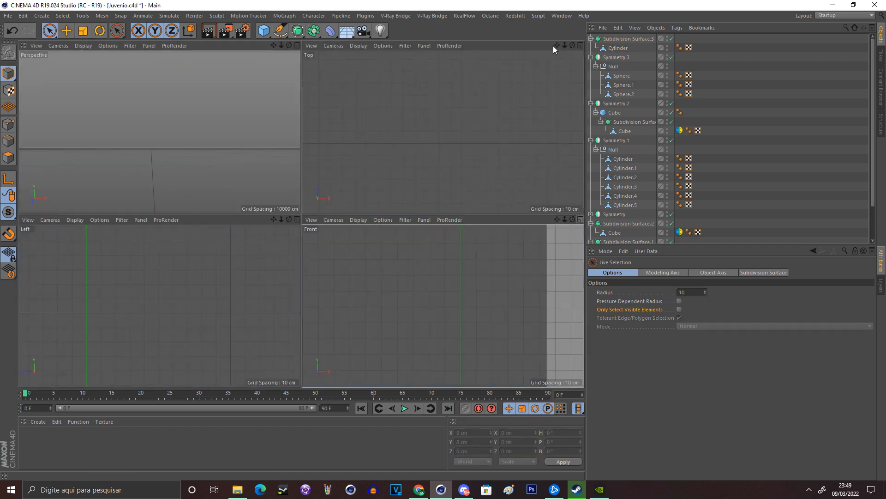
left_click(297, 45)
key("e")
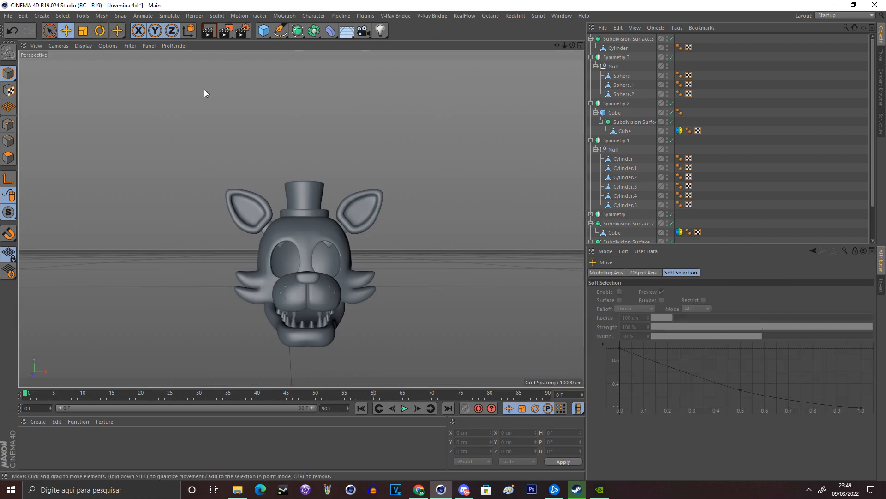
left_click_drag(572, 46, 651, 108)
scroll(362, 139, "up", 5)
Select the head mesh for polygon editing and show its upper back in the left view.
left_click(250, 213)
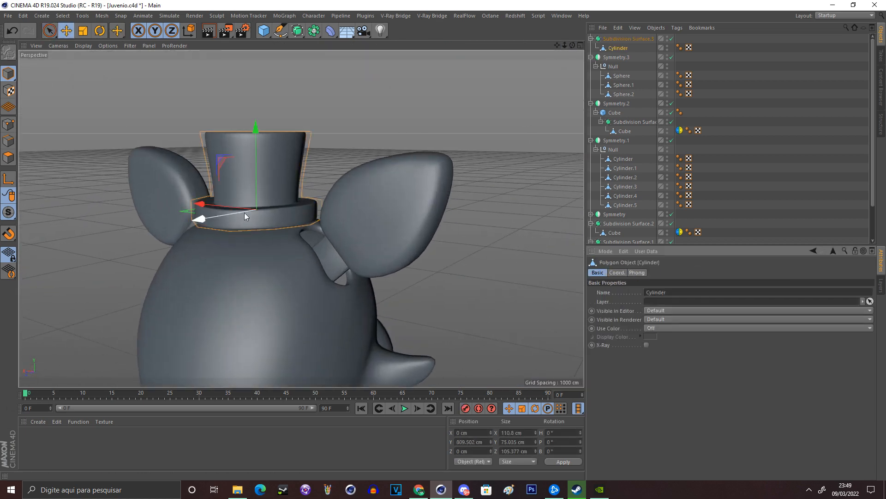
left_click(235, 241)
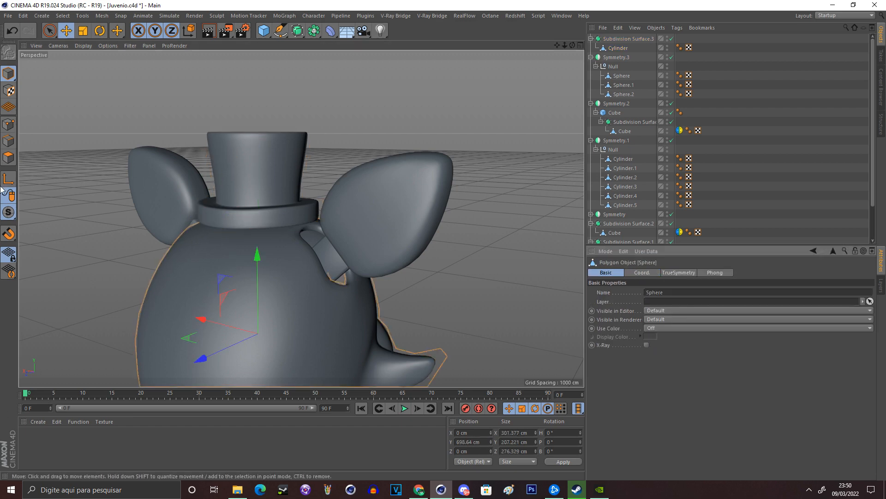
left_click(8, 157)
scroll(622, 98, "down", 3)
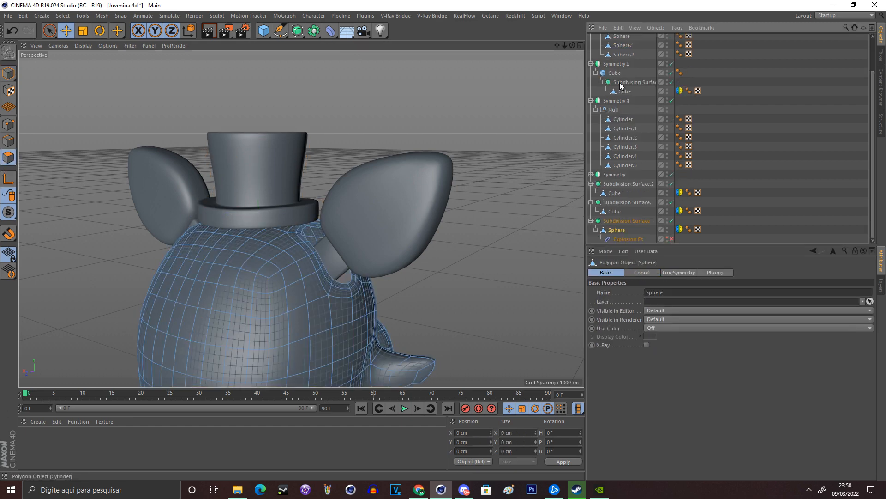
left_click(580, 45)
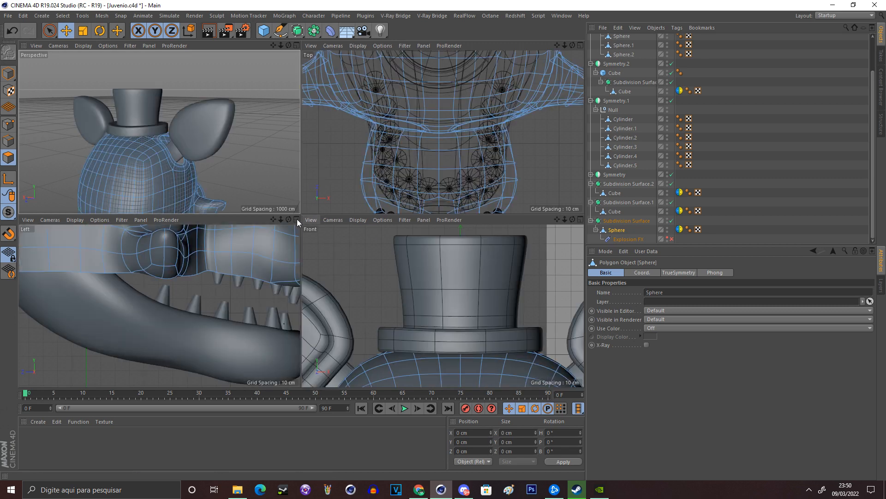
left_click(298, 219)
left_click_drag(557, 45, 692, 439)
Smear the upper back of the head outward below the hat with the Brush at a 50 cm radius.
right_click(151, 68)
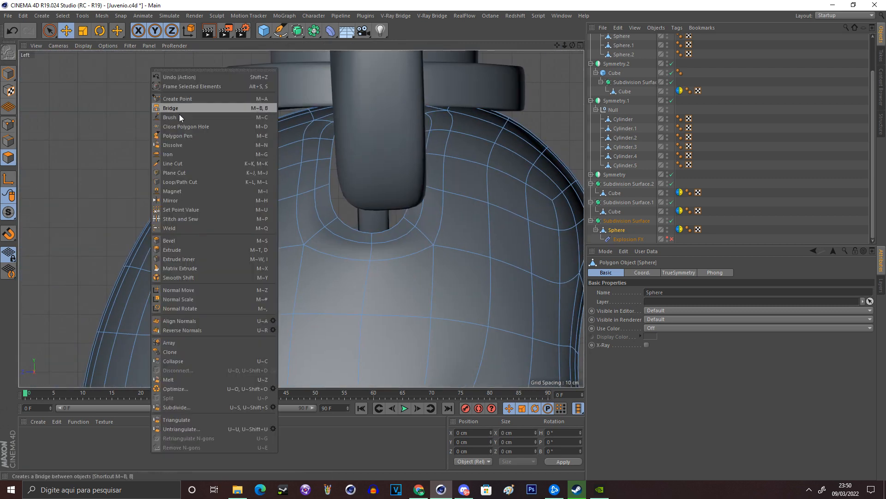
left_click(182, 118)
left_click(694, 301)
type("50")
key("Return")
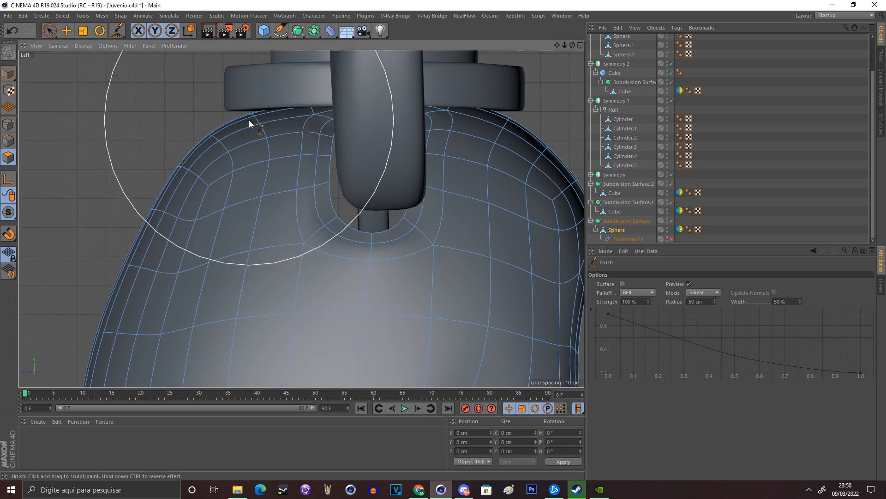
mouse_move(242, 118)
left_mouse_down()
mouse_move(192, 180)
mouse_move(146, 206)
left_mouse_up()
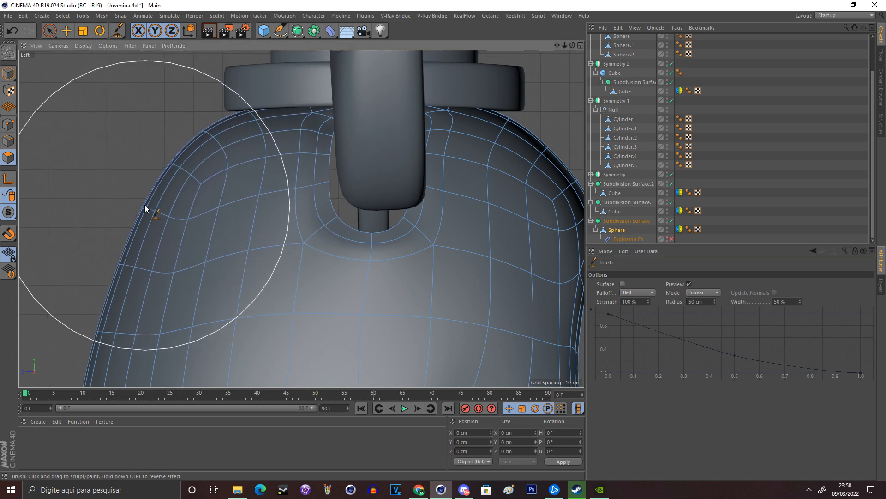
Smear the head's lower rear edge upward into a gentle arch and undo the last surplus stroke.
left_click_drag(565, 45, 553, 48)
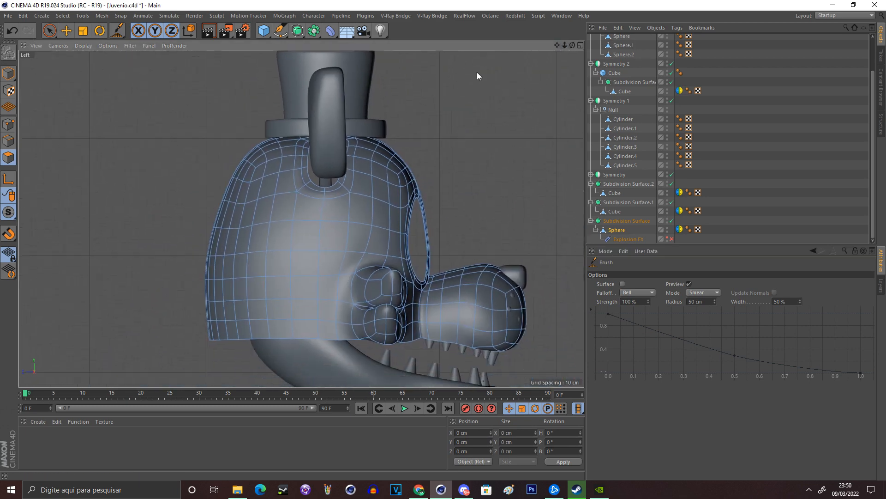
left_click_drag(266, 345, 277, 328)
key("ctrl+z")
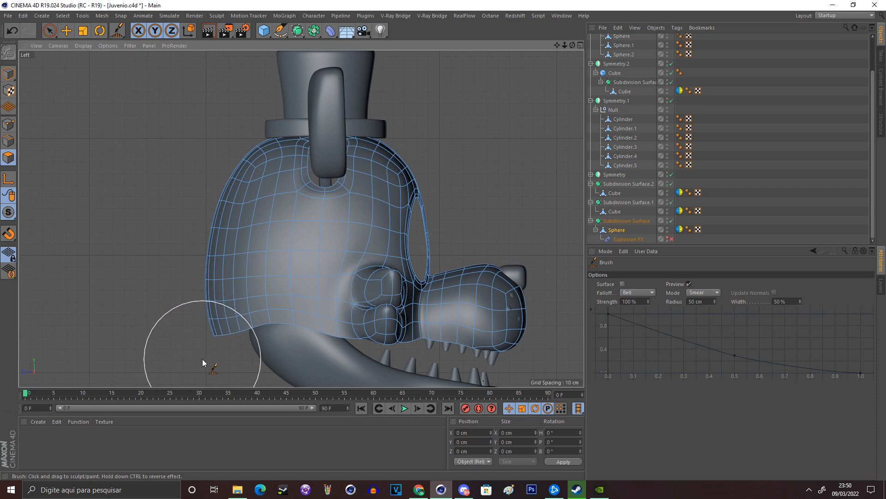
Enable the Explosion FX deformer on the head mesh and return to object mode in the perspective view with the Move tool.
left_click(673, 238)
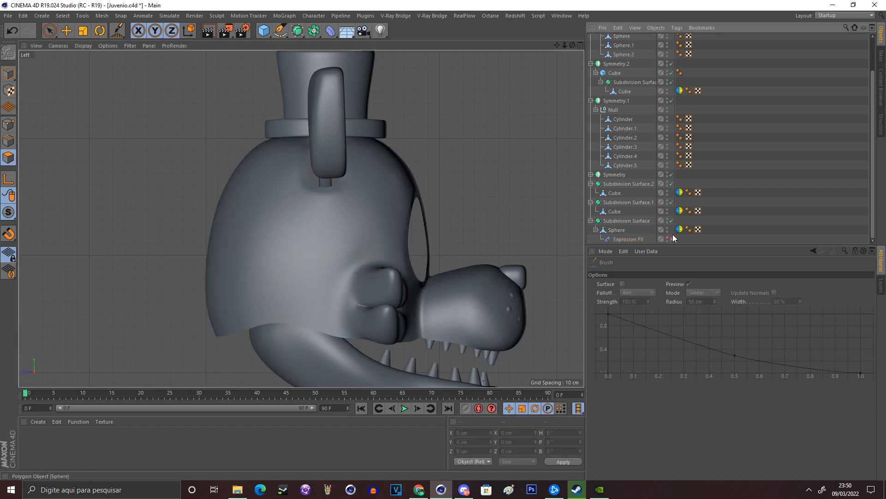
left_click(671, 238)
left_click(580, 45)
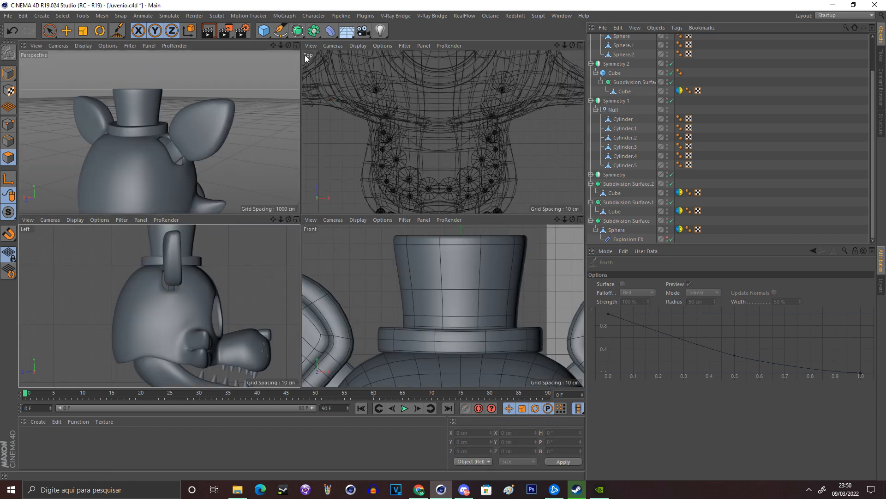
left_click_drag(289, 45, 271, 47)
left_click(297, 45)
left_click(8, 74)
left_click(67, 31)
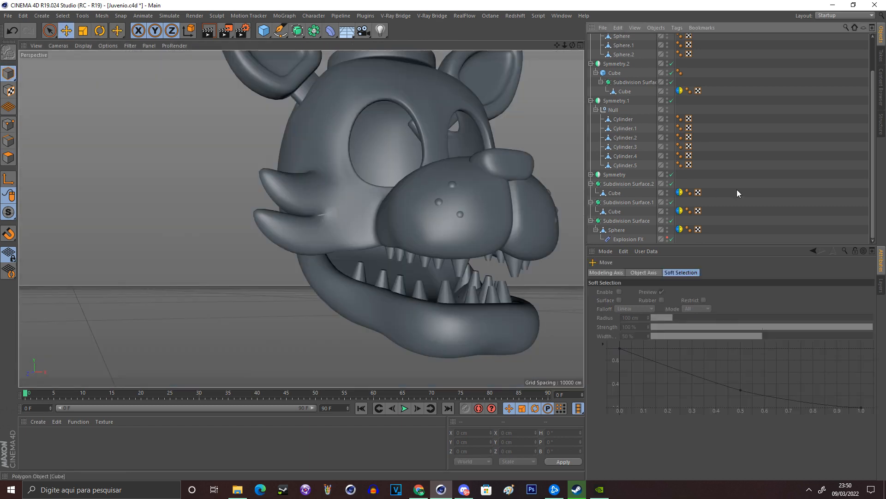
scroll(736, 193, "up", 3)
right_click(634, 76)
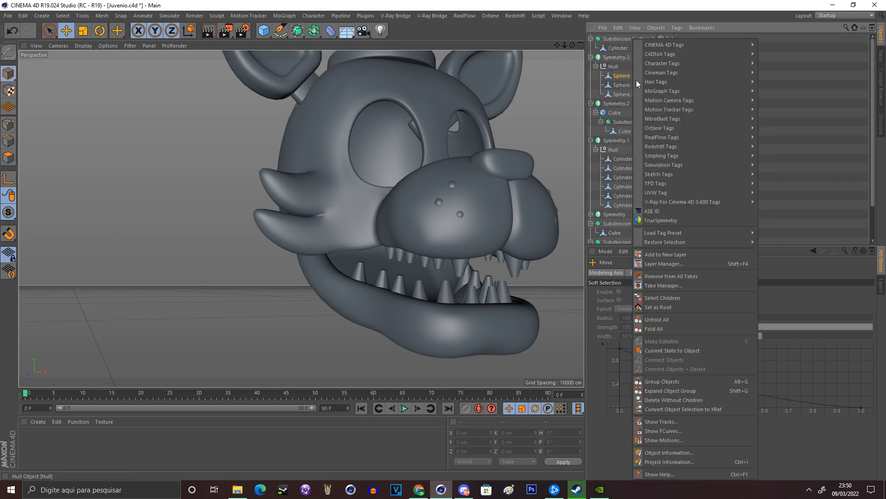
left_click(533, 88)
left_click(567, 76)
Frame the whole head with its hat in the perspective view and save the project.
left_click_drag(565, 45, 552, 47)
scroll(301, 218, "down", 3)
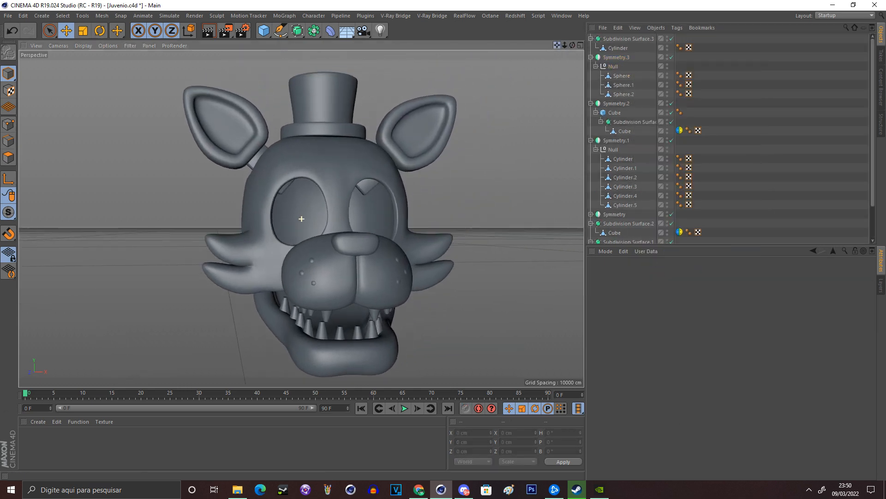
scroll(302, 219, "up", 2)
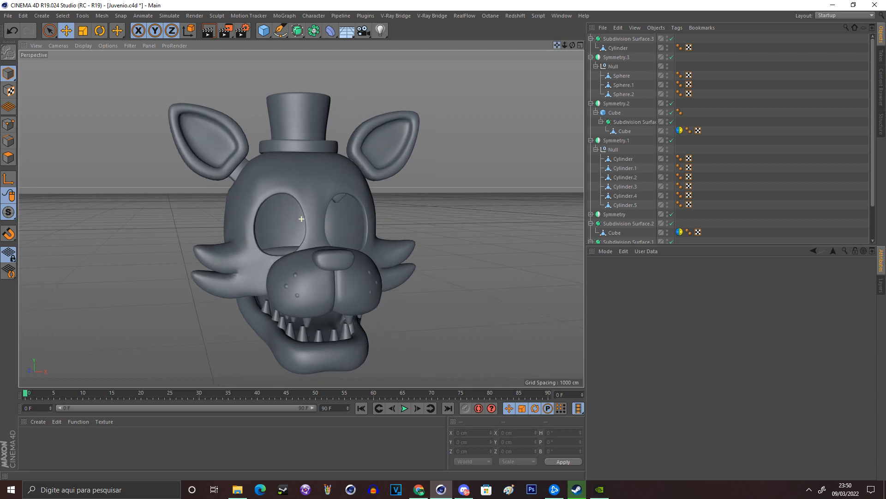
left_click(7, 16)
left_click(27, 92)
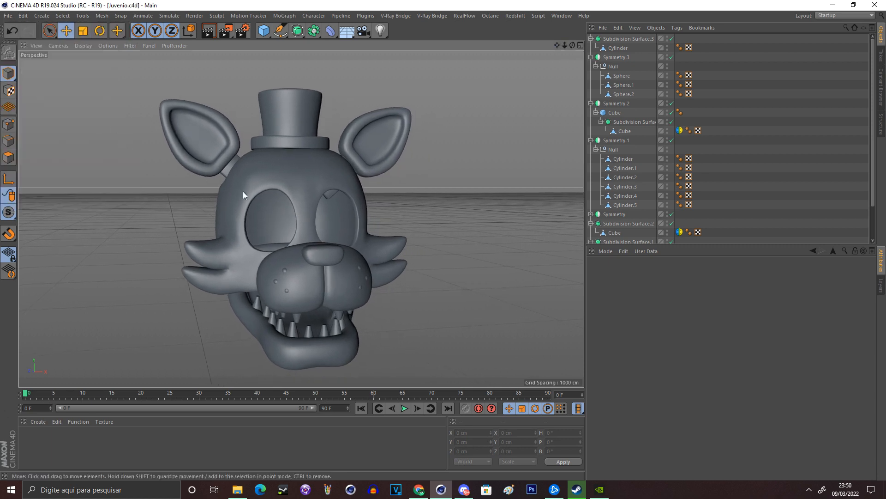